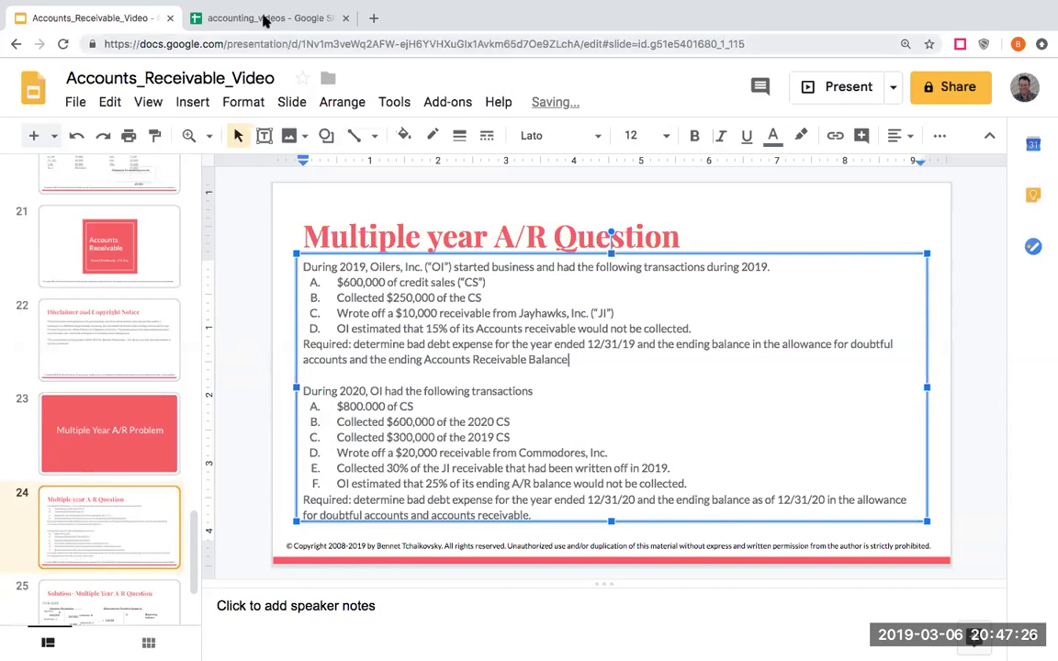
In the accounting_videos spreadsheet, end the requirement in B7 with "as well" and continue it in B8: "as the ending balance in Accounts Receivable as of 12/31/19".
left_click(266, 17)
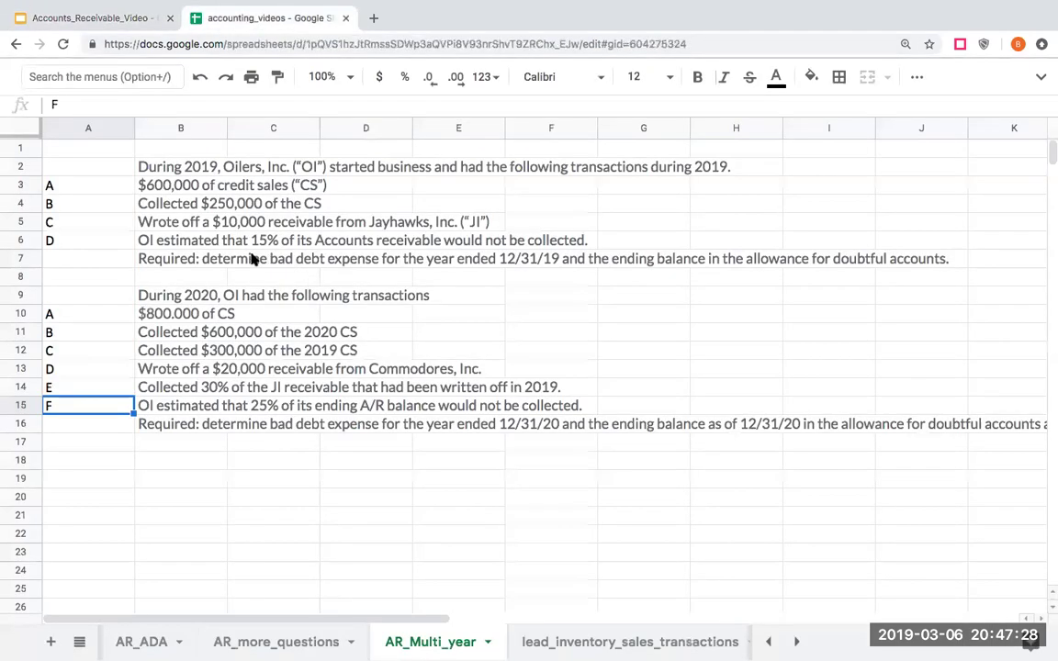
left_click(221, 259)
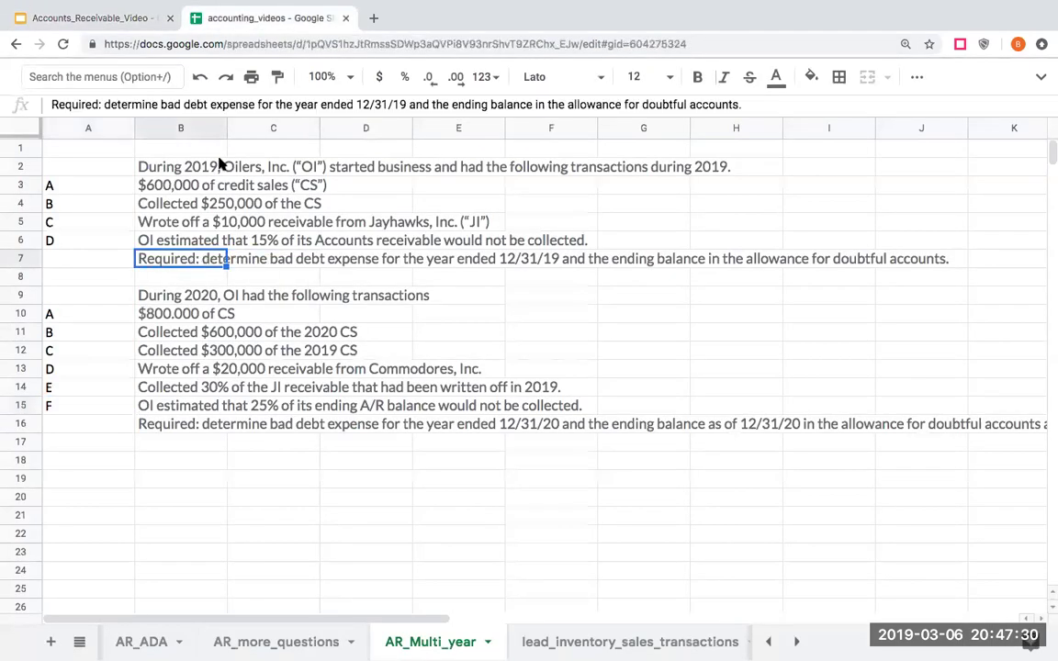
left_click(748, 103)
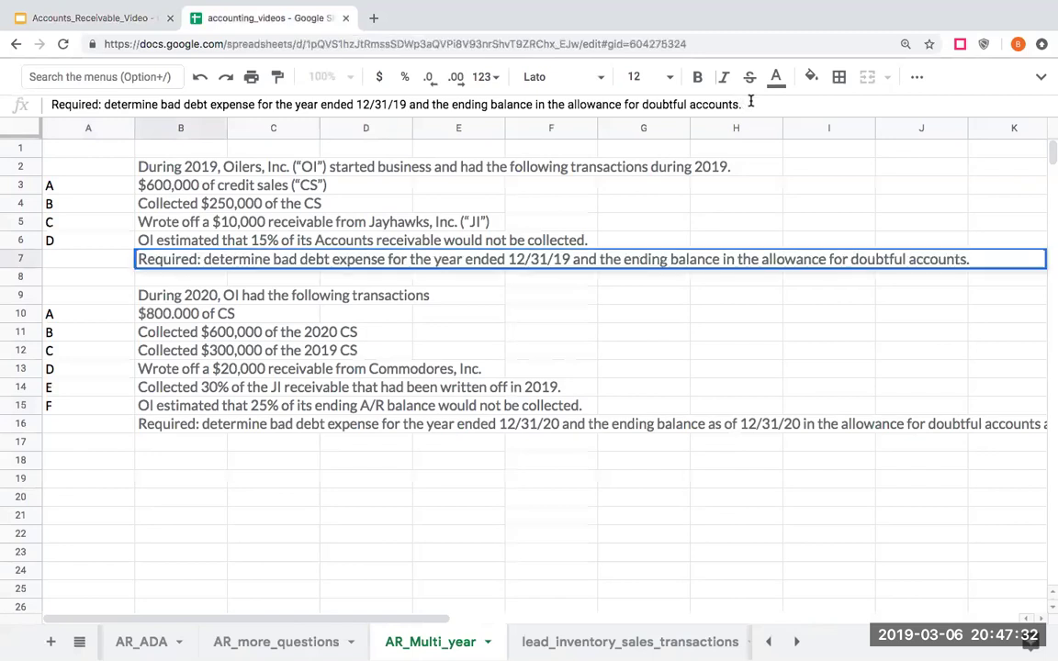
key("BackSpace")
type("as well")
key("Return")
type("as the endin")
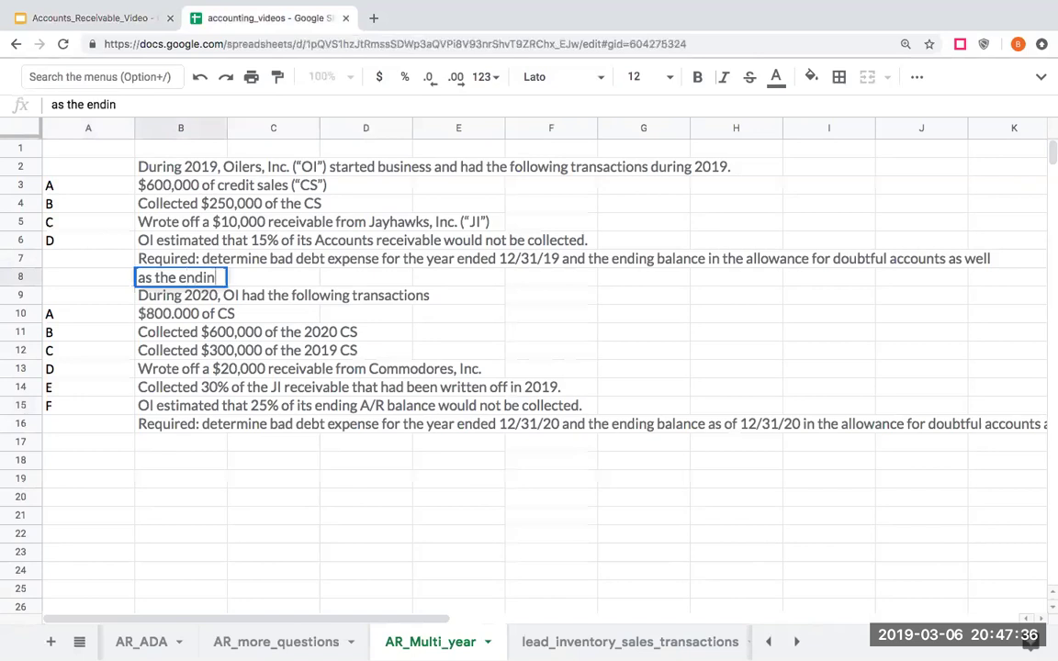
type("g balance in Accoun")
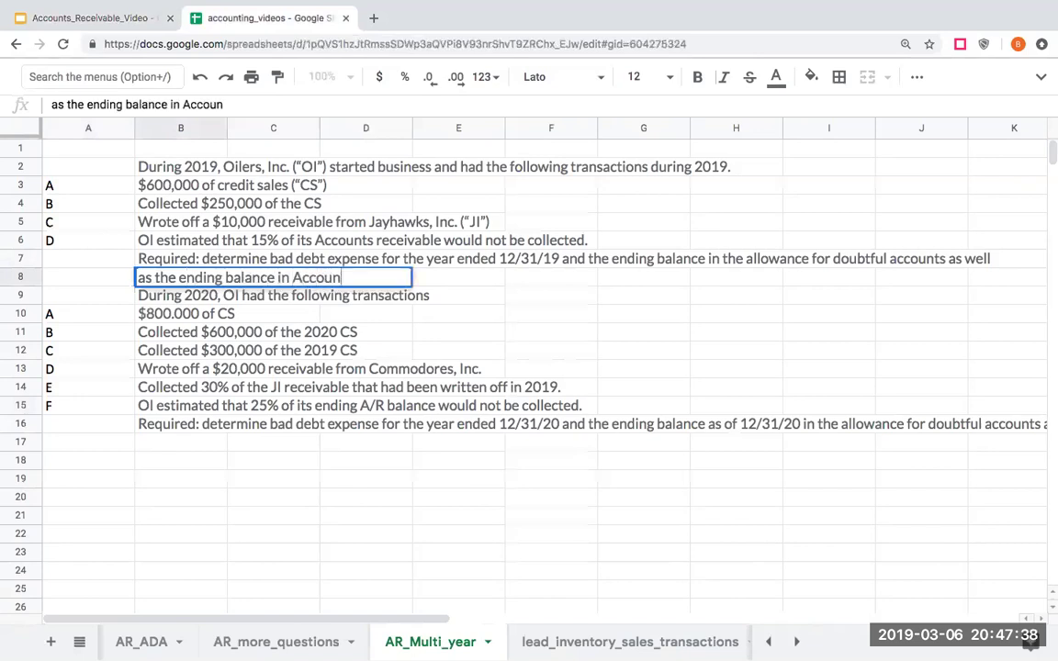
type("ts Receivable as of 12/31/19")
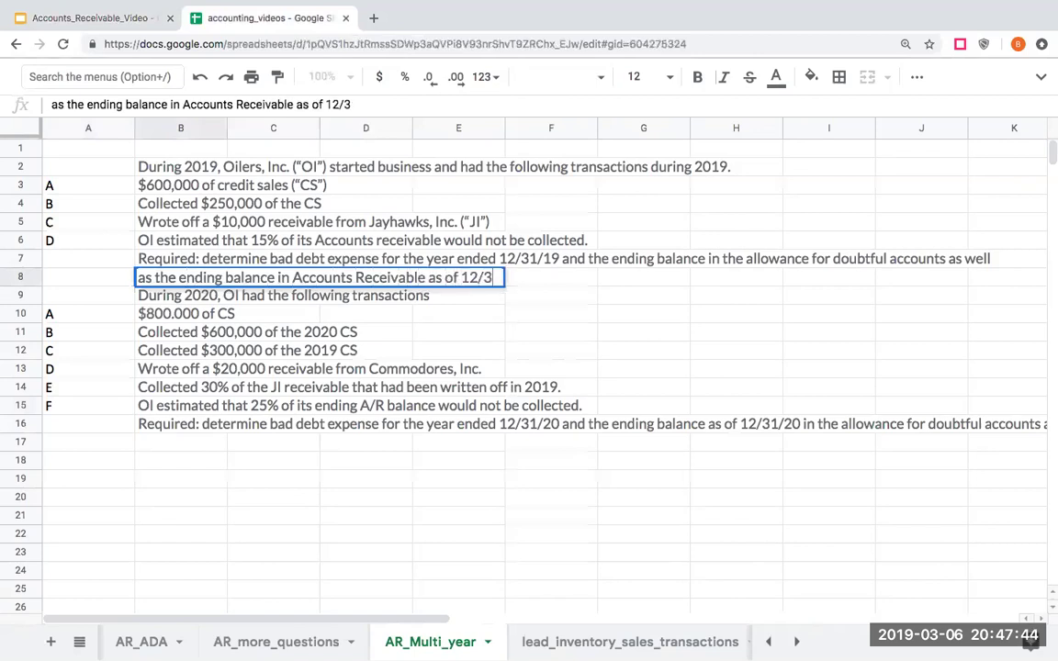
key("Return")
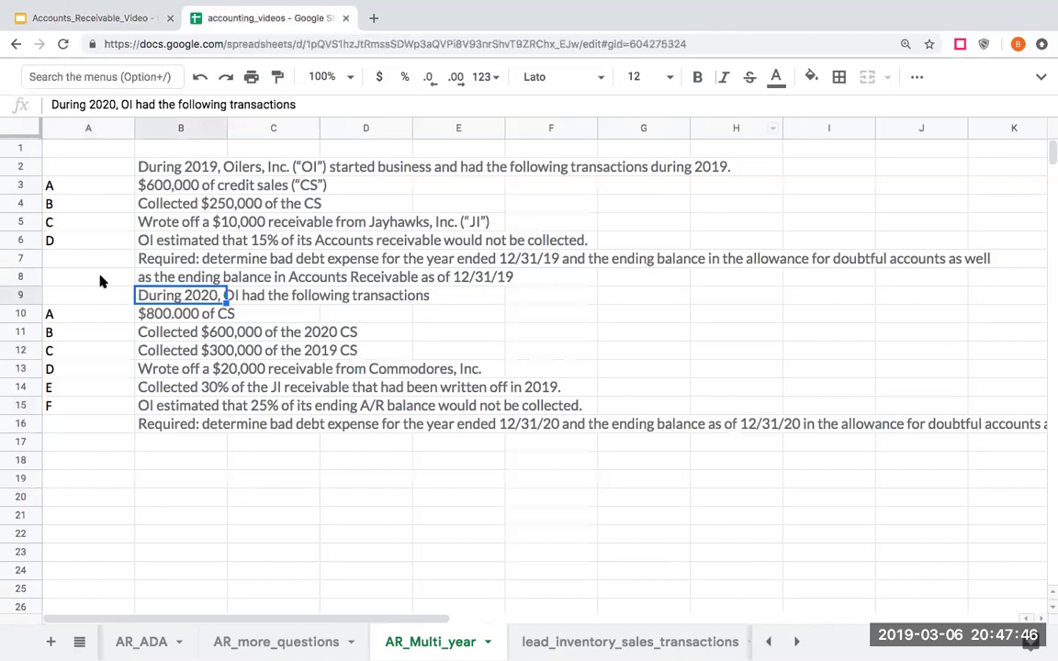
Insert a blank row above row 9 to separate the 2019 requirement from the 2020 transactions.
right_click(35, 294)
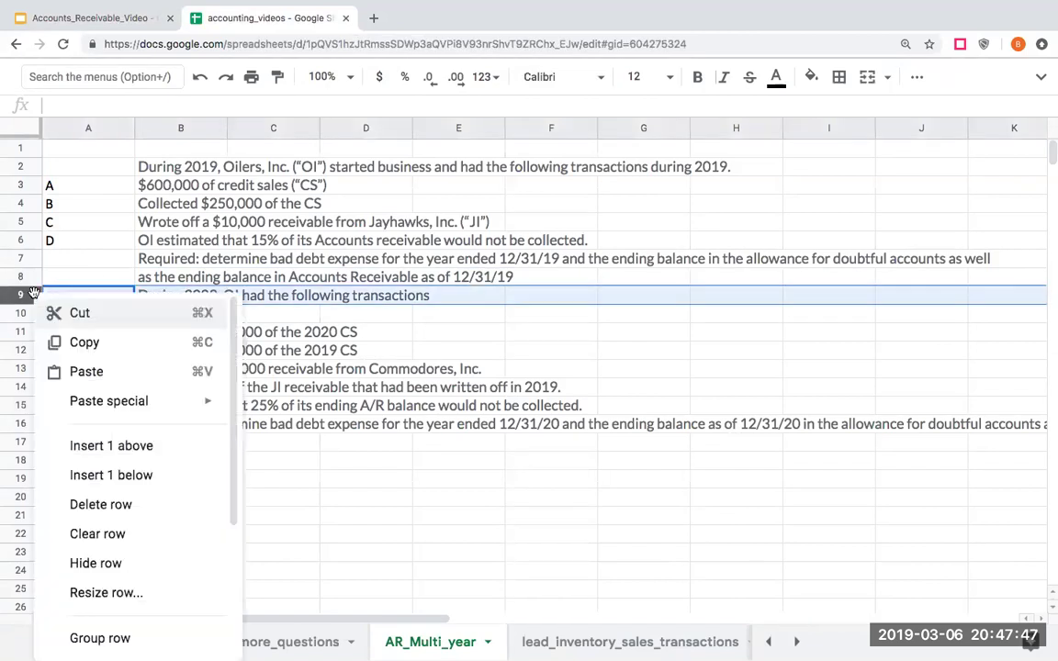
left_click(63, 447)
left_click(293, 479)
Try to cut "in the allowance for doubtful accounts and accounts receivable." from the end of the 2020 requirement in B17.
left_click(172, 445)
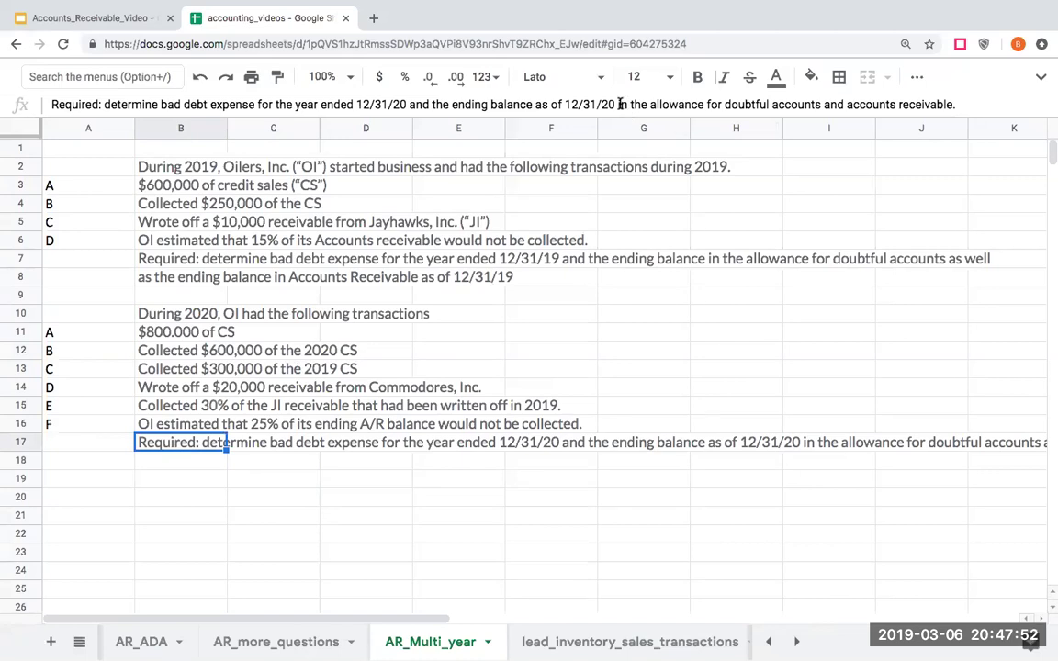
left_click_drag(617, 104, 933, 108)
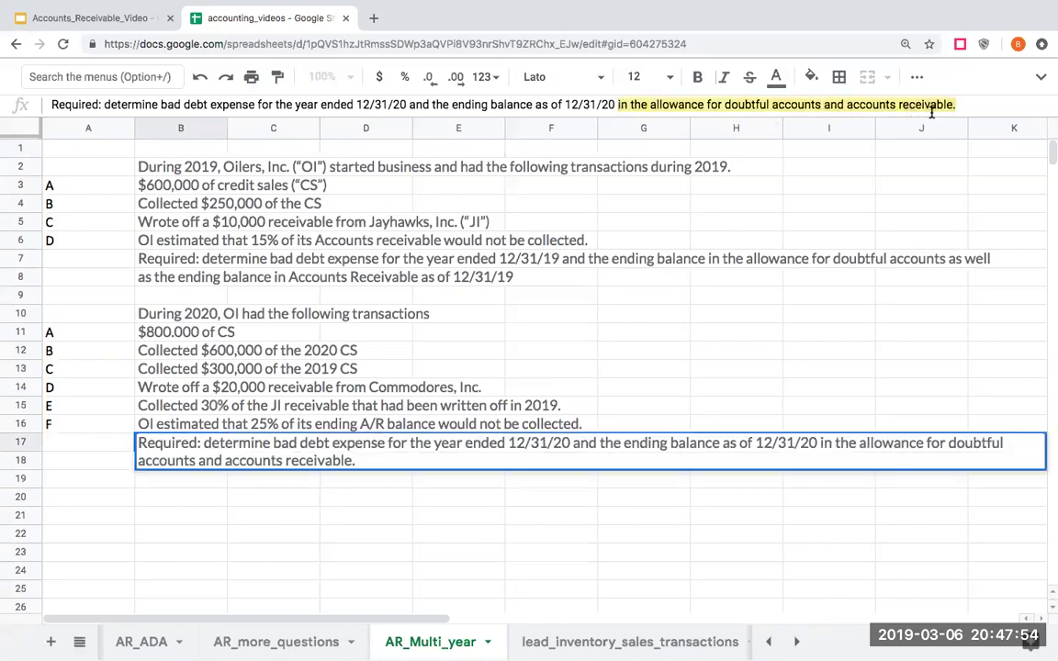
right_click(788, 100)
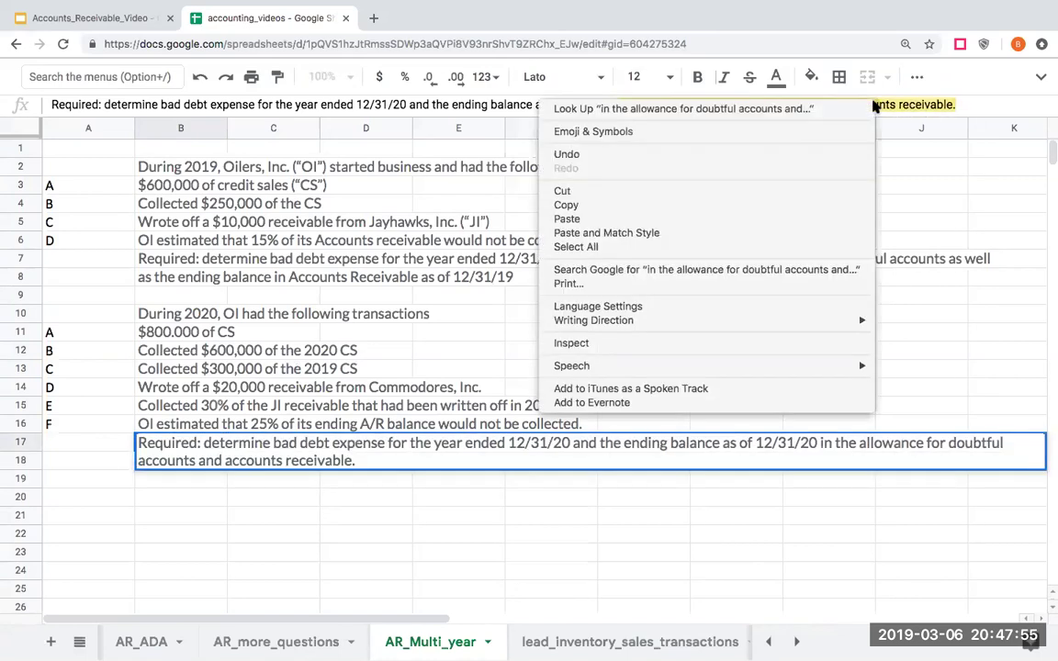
left_click(770, 193)
left_click(236, 504)
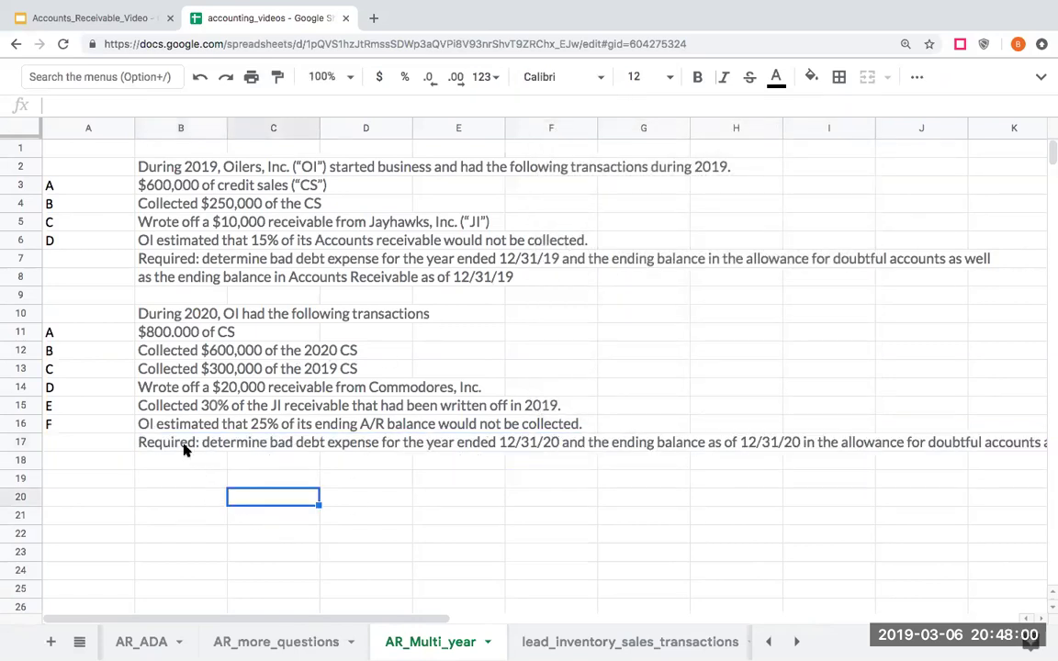
left_click(184, 444)
left_click_drag(617, 106, 964, 101)
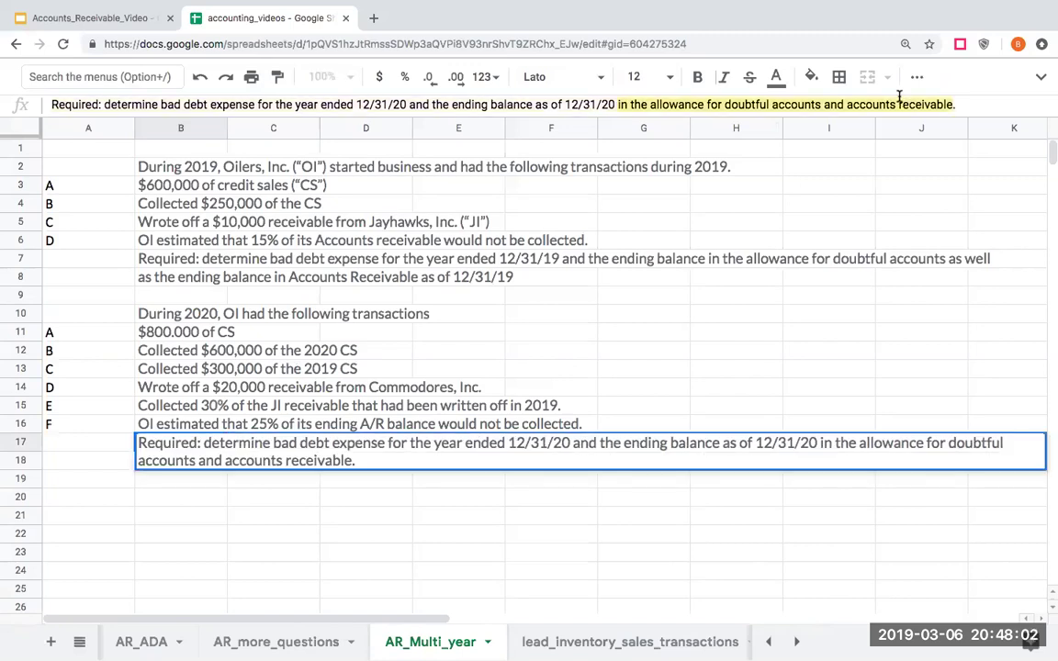
right_click(933, 104)
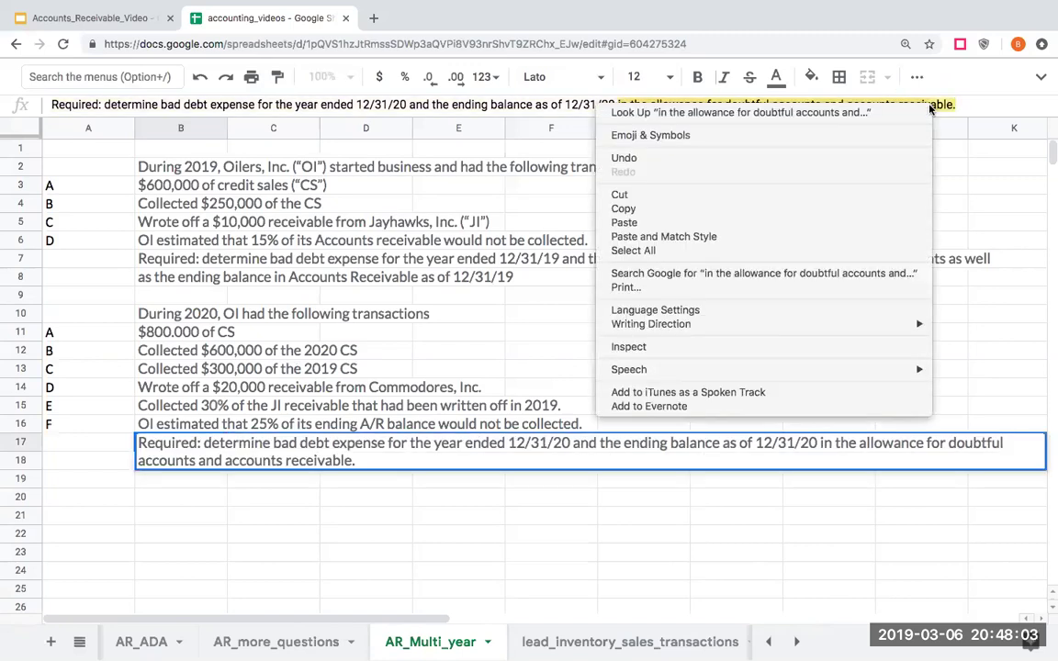
left_click(827, 196)
left_click(328, 515)
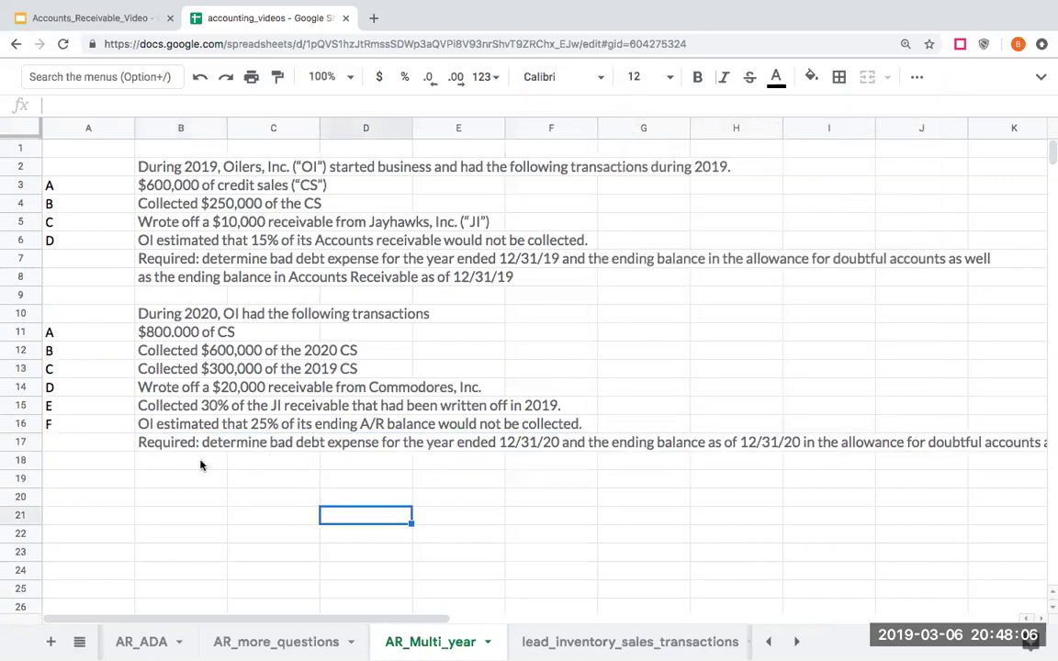
Paste the phrase "in the allowance for doubtful accounts and accounts receivable." into B18.
left_click(200, 462)
right_click(248, 104)
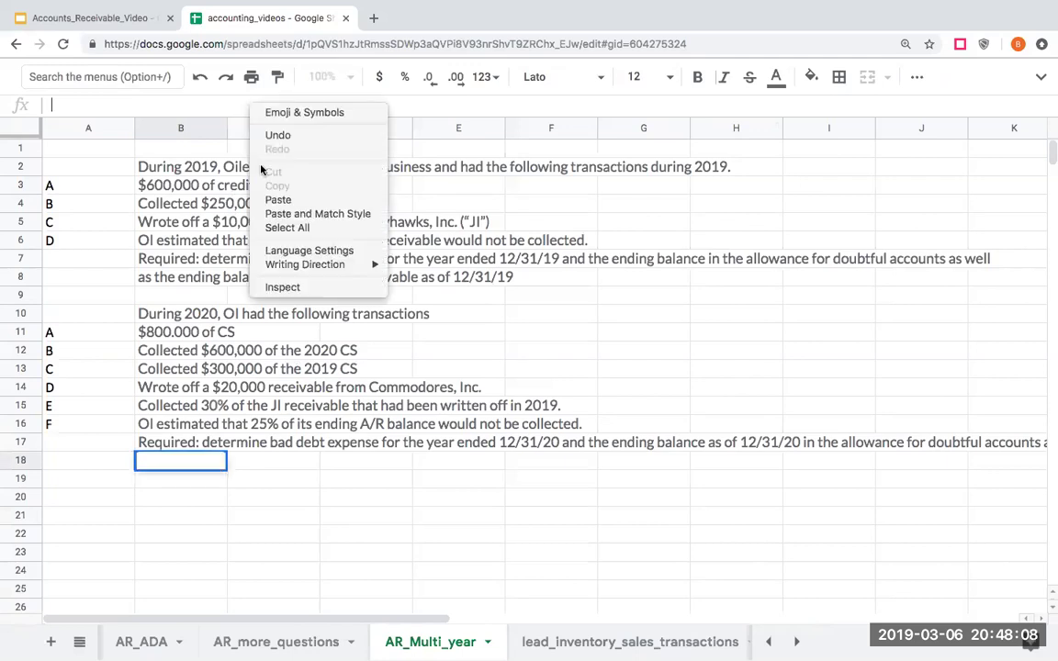
left_click(272, 200)
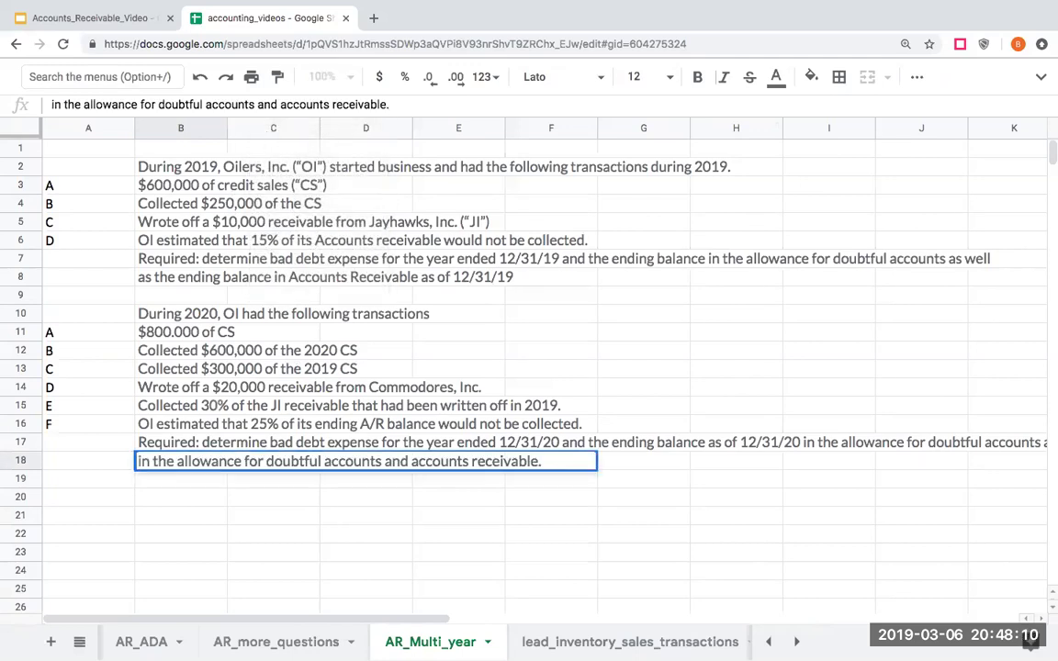
key("Return")
Move "in the allowance for doubtful accounts and accounts receivable." from the end of the requirement in B17 to B18.
key("Up")
key("Up")
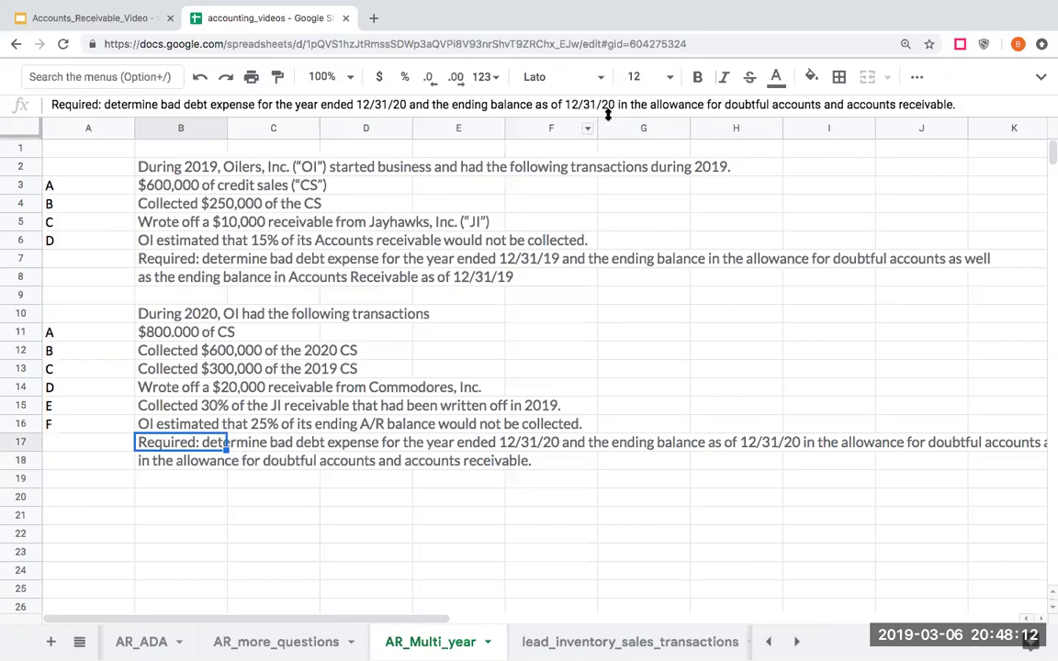
left_click_drag(615, 105, 988, 107)
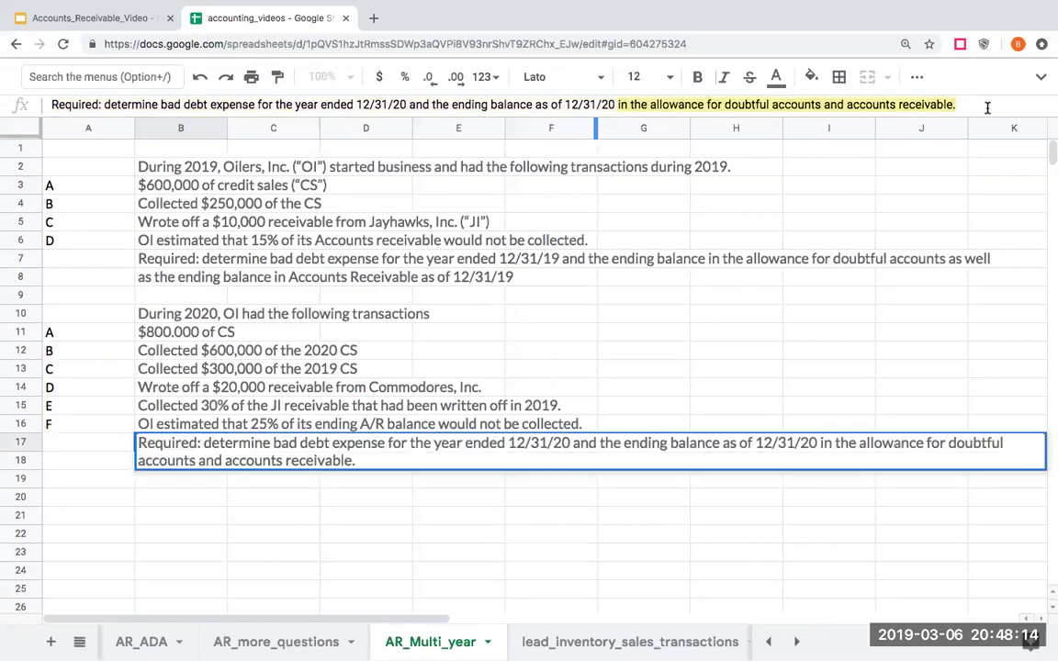
key("ctrl+x")
key("Return")
key("ctrl+v")
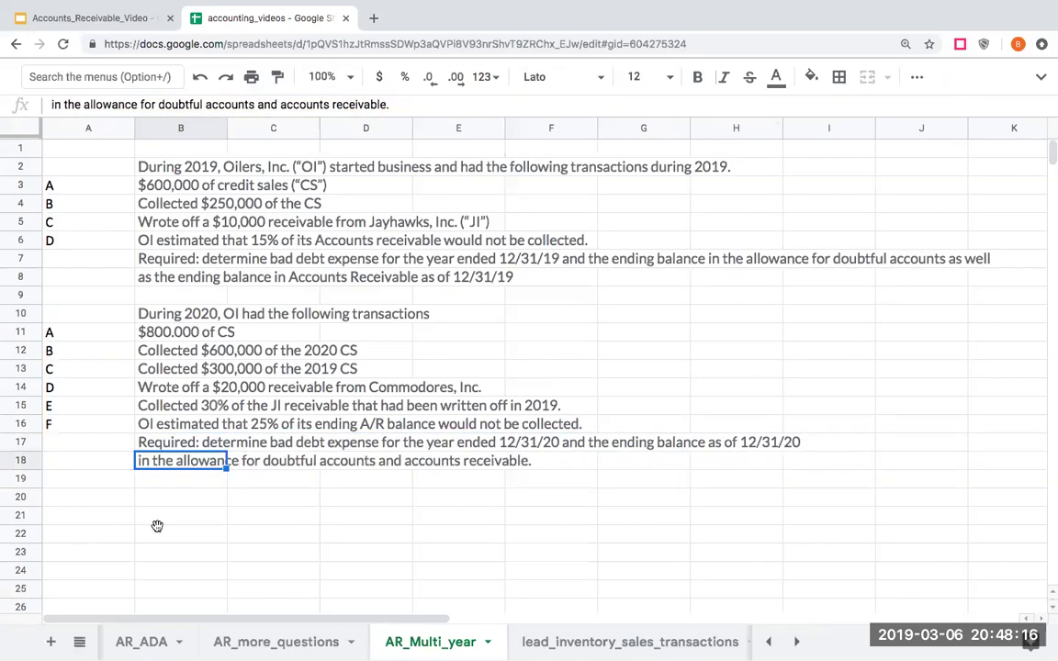
left_click(157, 529)
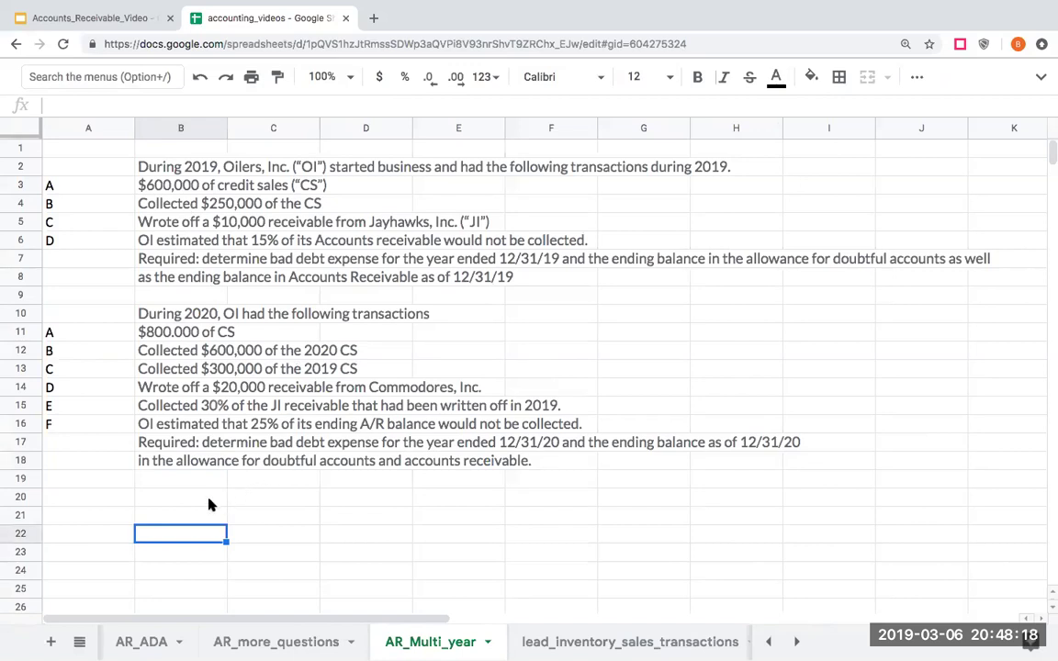
Draw a T-account frame with a top border across B21:C21 and a right border down B21:B25.
left_click_drag(204, 521, 279, 520)
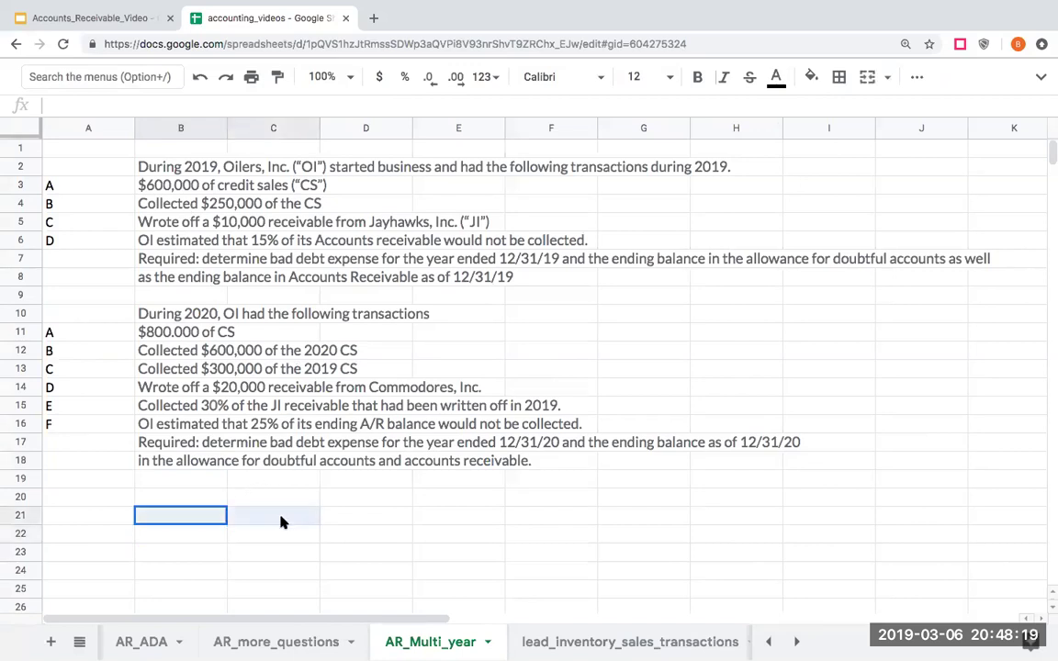
left_click(839, 76)
left_click(872, 138)
left_click(275, 617)
left_click_drag(204, 520, 203, 596)
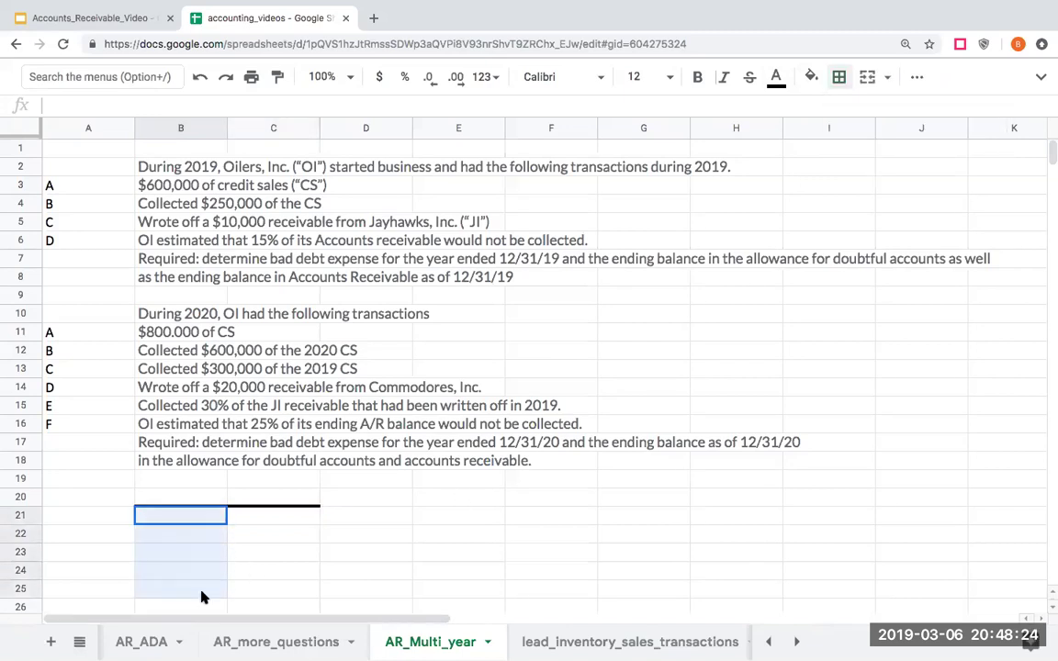
left_click(840, 78)
left_click(897, 137)
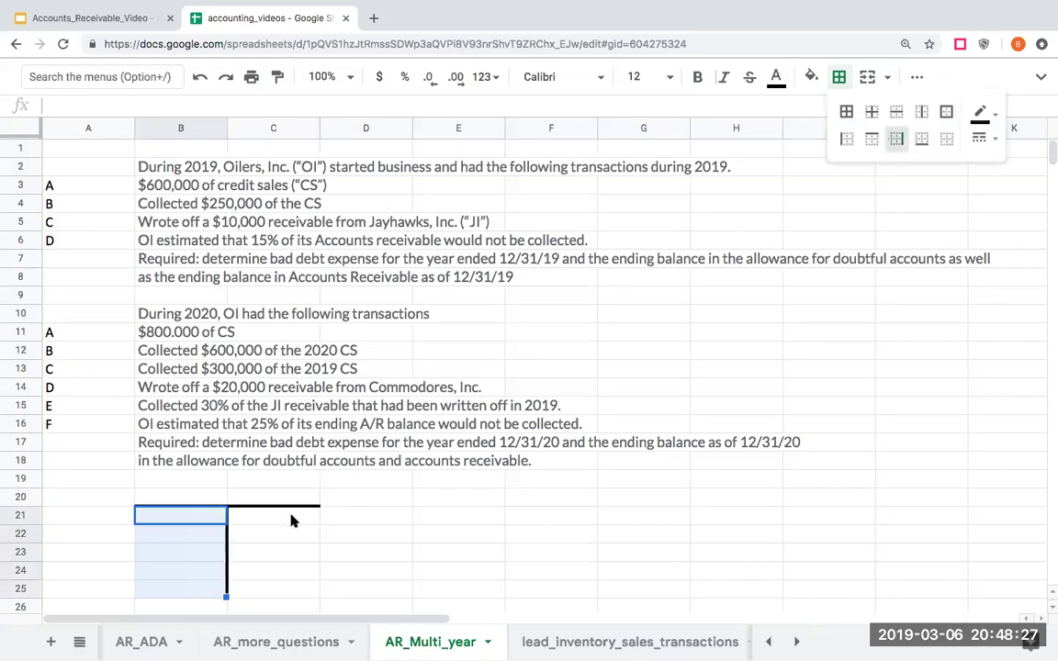
Enter the title "Accounts Receivable" in B20 above the T-account.
left_click(221, 499)
type("Accounts ")
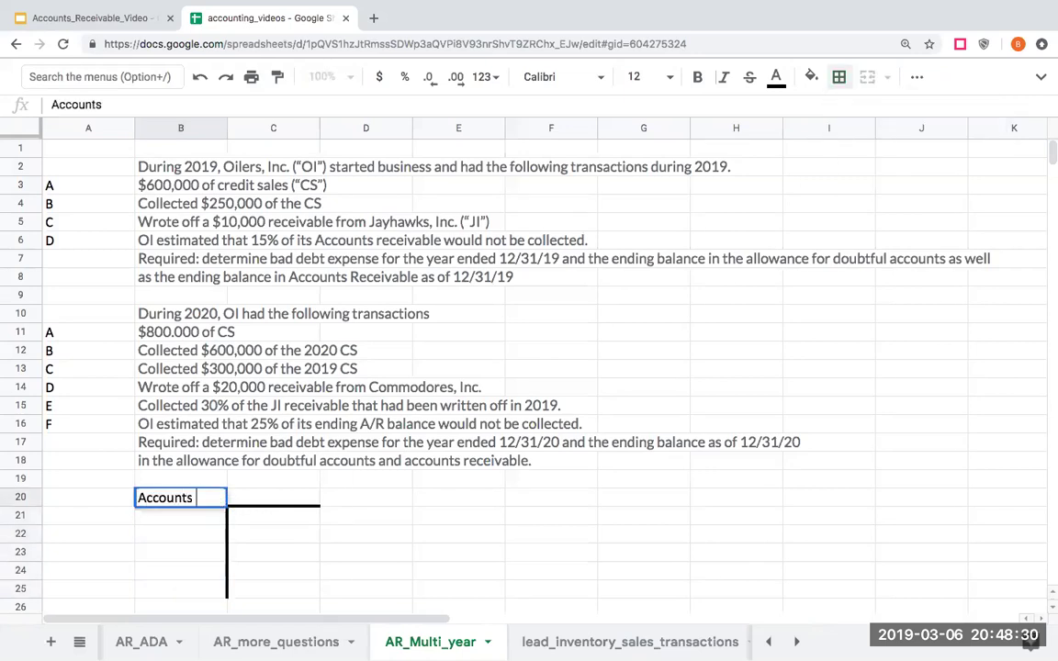
type("Receivable")
key("Return")
Copy the T-account in B20:C25 to F20 and retitle the copy "Allowance for Doubtful Accounts".
left_click_drag(205, 498, 278, 588)
right_click(279, 590)
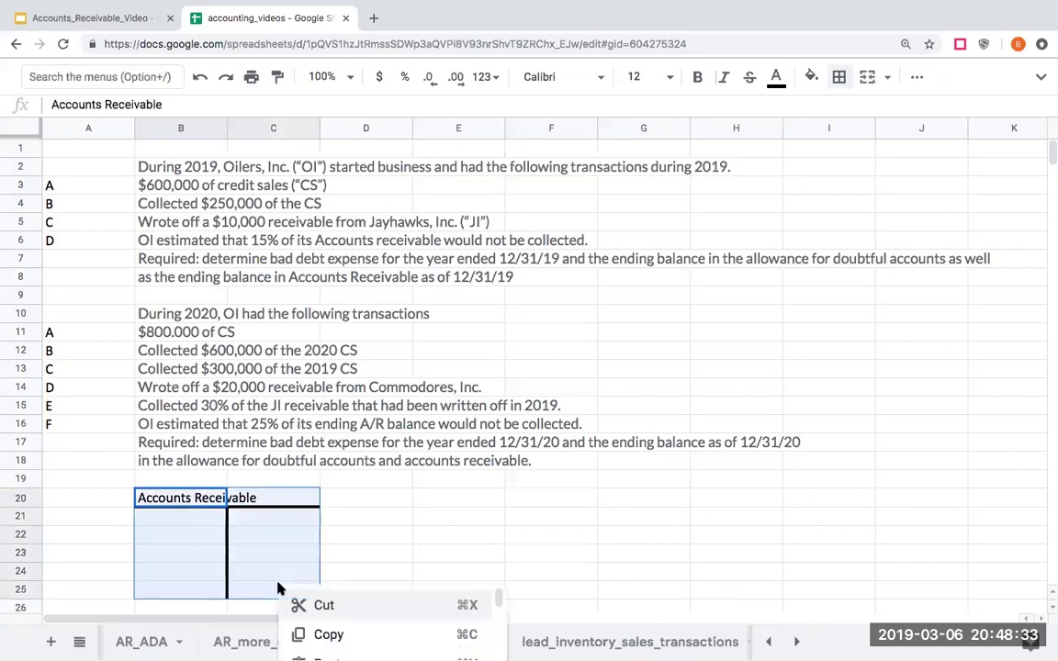
left_click(329, 635)
left_click(551, 499)
right_click(555, 504)
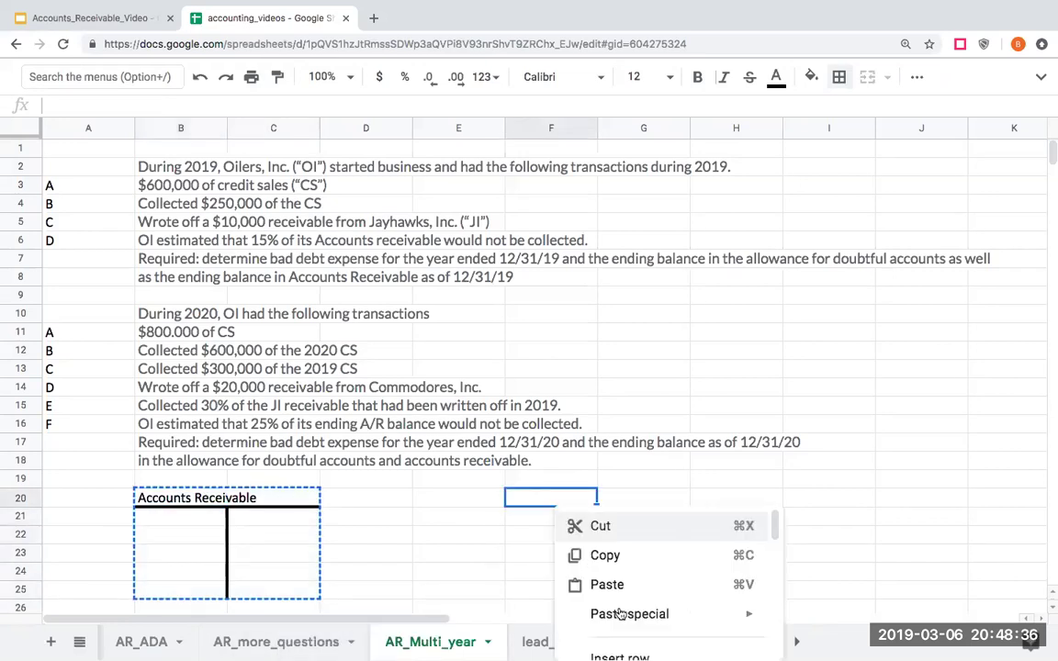
left_click(604, 584)
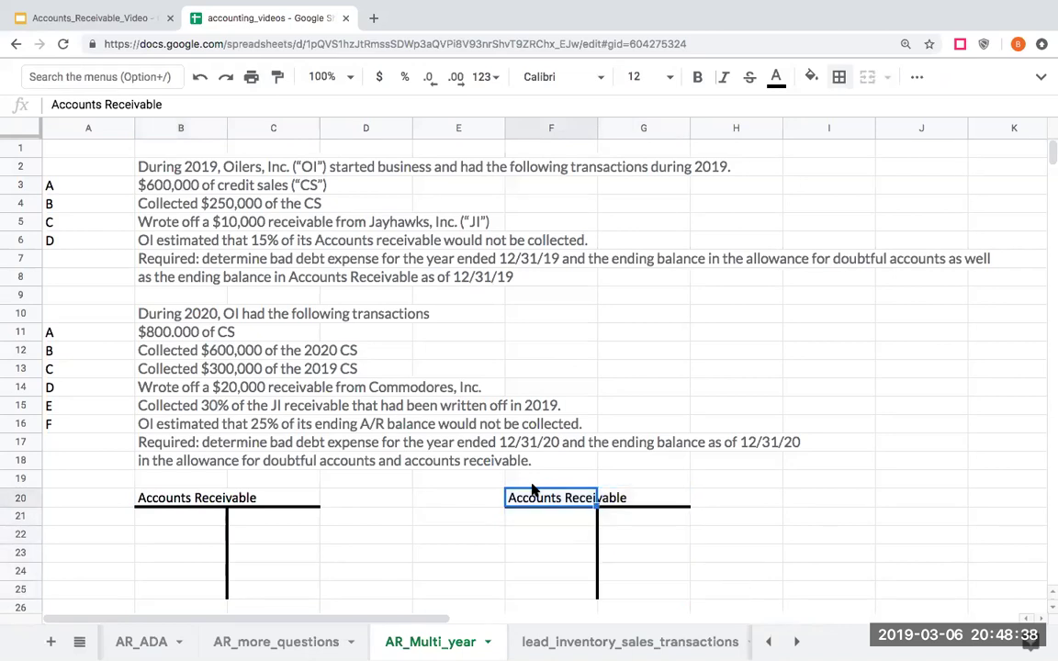
type("Allowance for Doubtful Accounts")
key("Return")
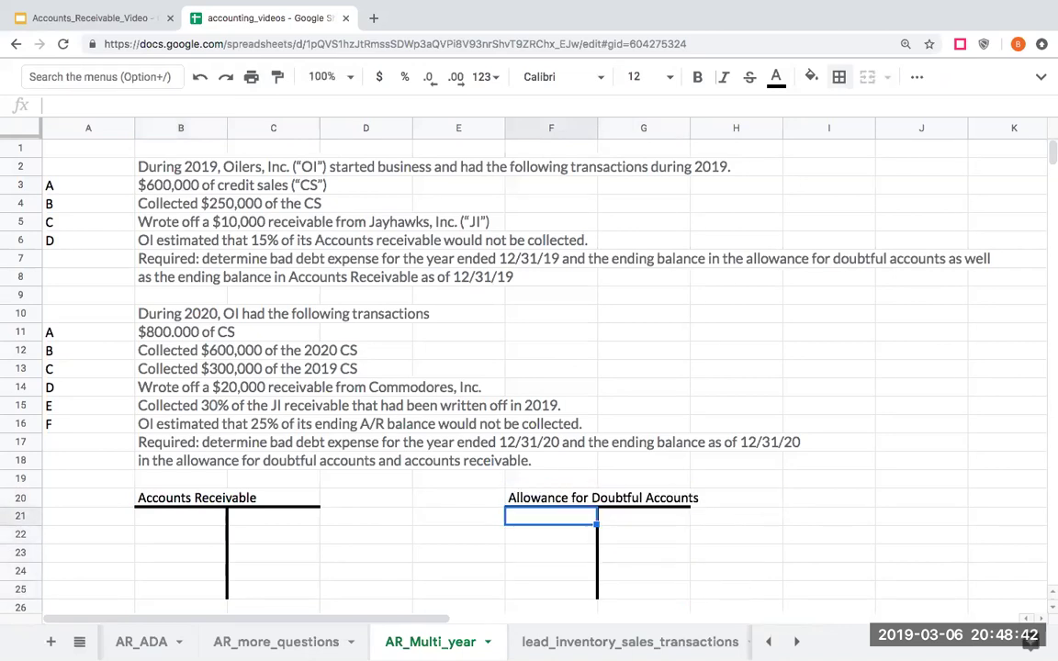
Enter the year label 2019 in A19 above the T-accounts.
left_click(89, 478)
type("2019")
key("Return")
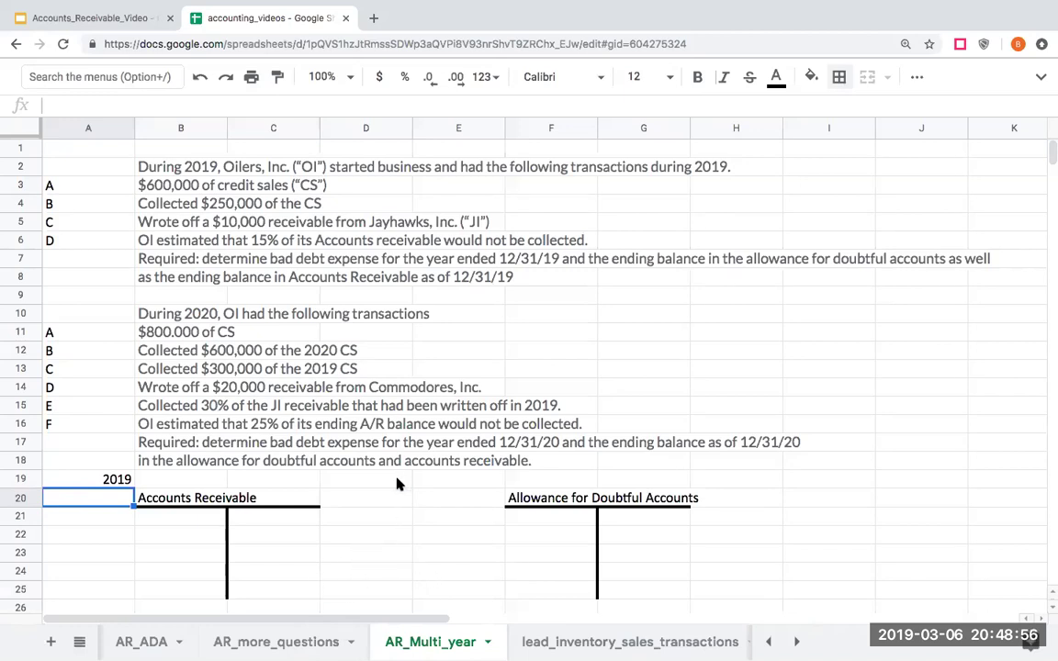
Enter 0 as the opening Accounts Receivable balance in B21 and label the row "beginning" in A21.
left_click(190, 169)
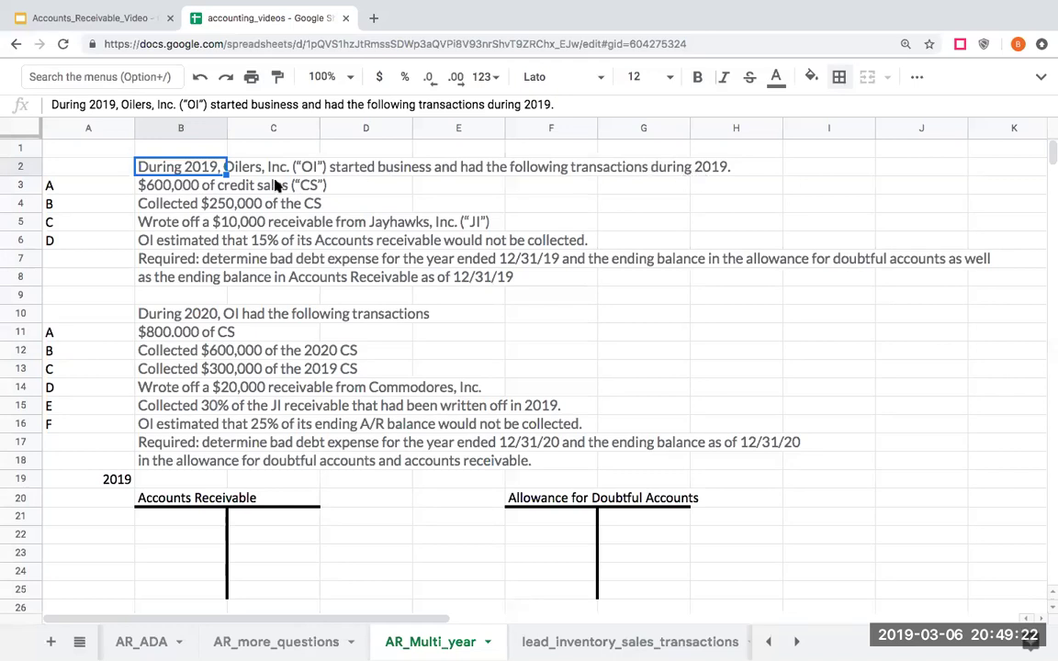
left_click(627, 516)
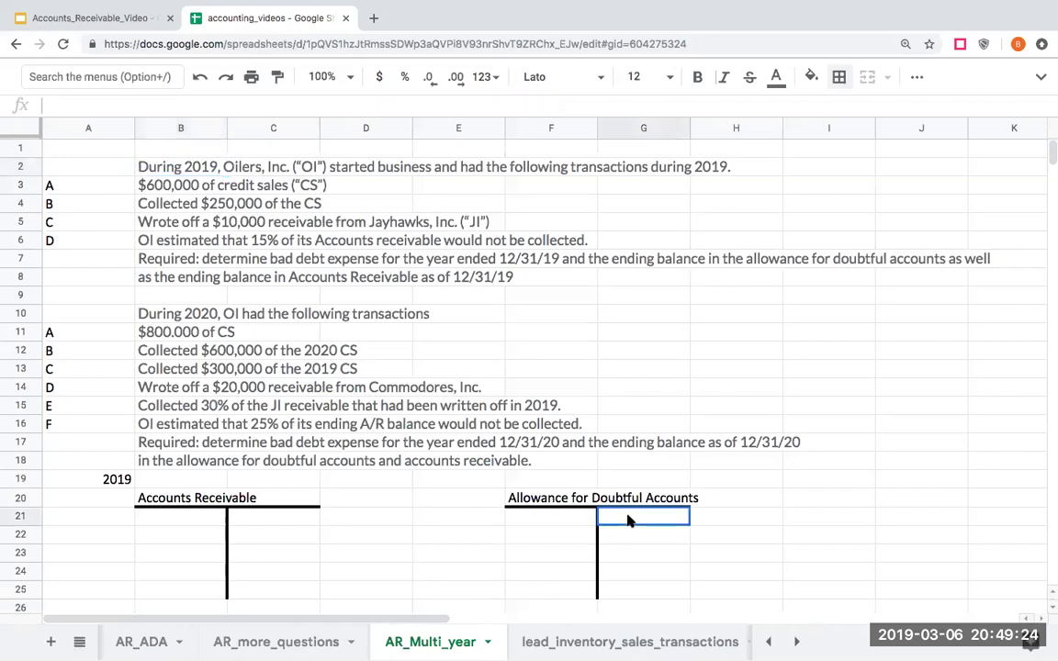
left_click(170, 521)
type("0")
key("Return")
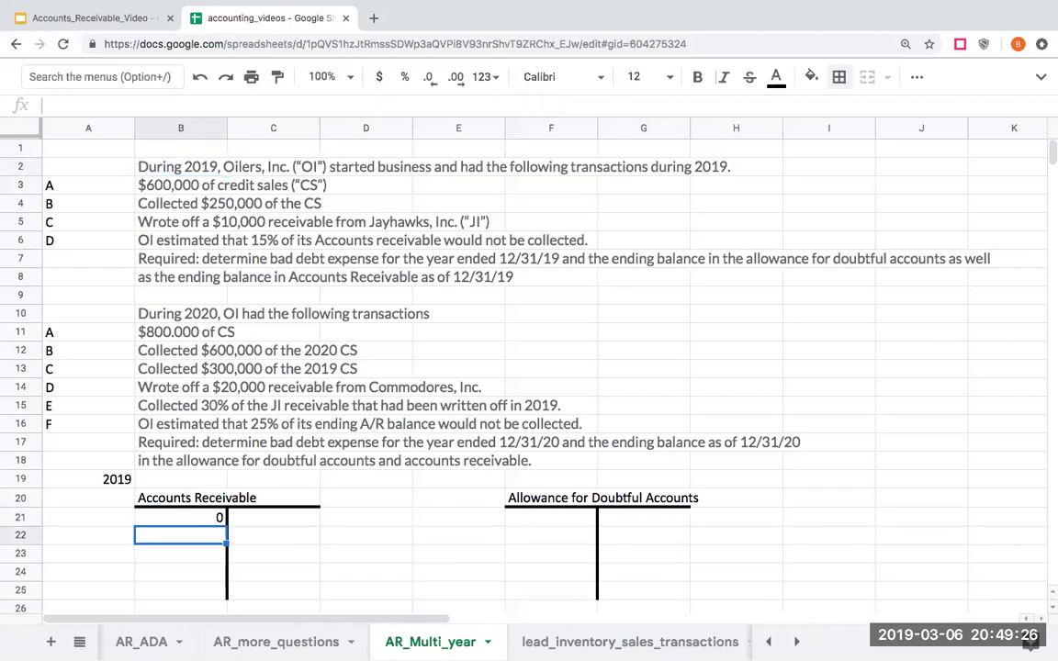
key("Up")
key("Left")
type("beginning")
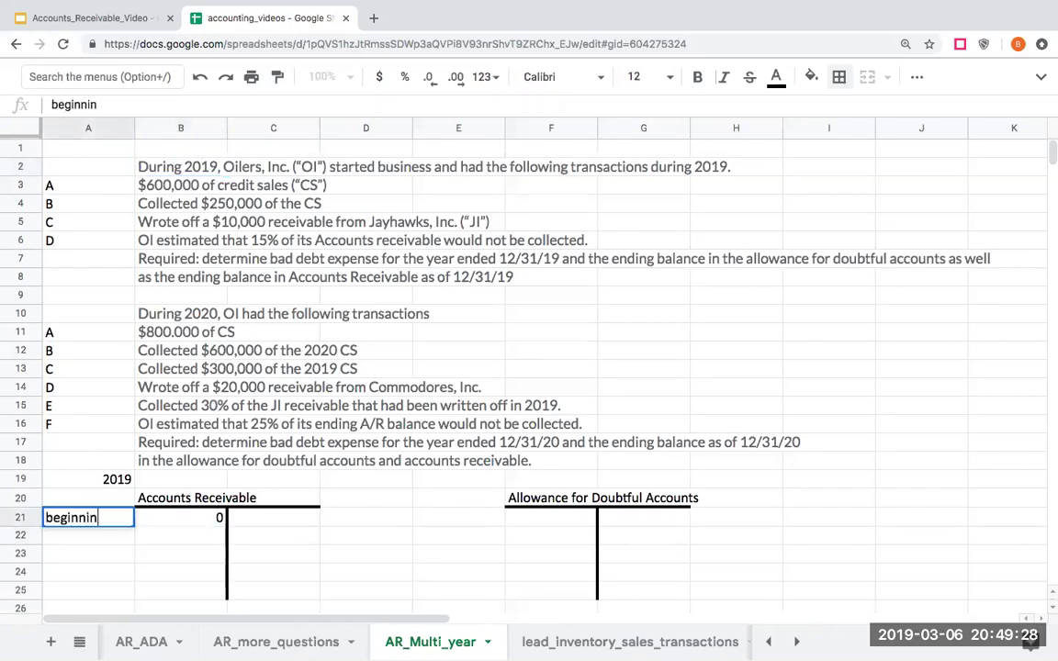
key("Return")
Enter 0 as the opening Allowance for Doubtful Accounts balance in G21 and label it "beginning" in H21.
key("Up")
key("Right")
key("Right")
key("Right")
key("Right")
key("Right")
key("Right")
type("0")
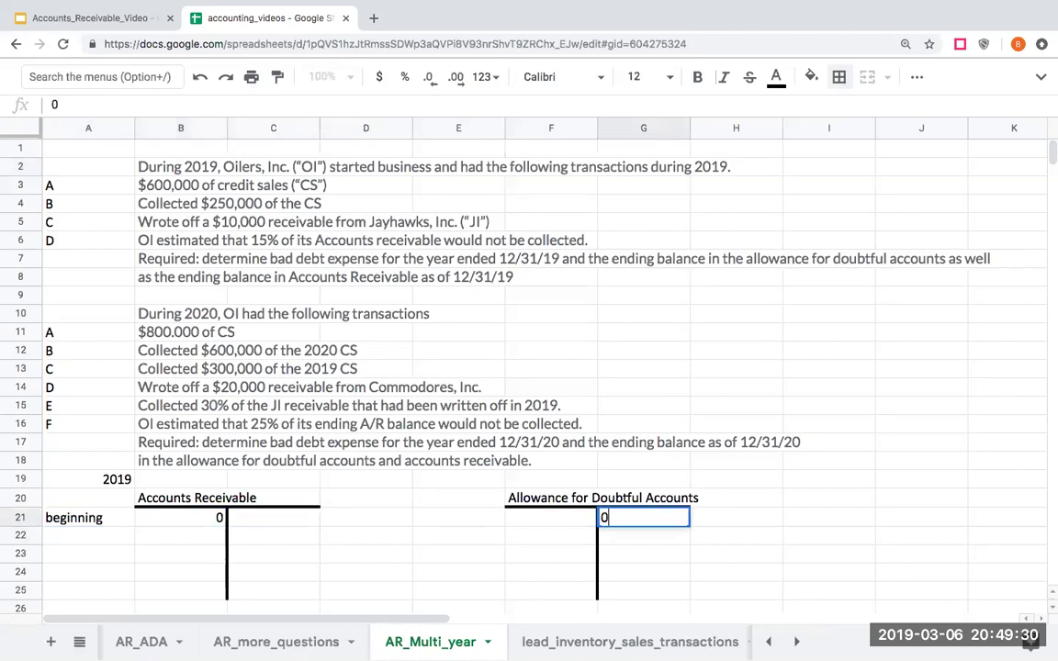
key("Return")
key("Up")
key("Right")
type("beginning")
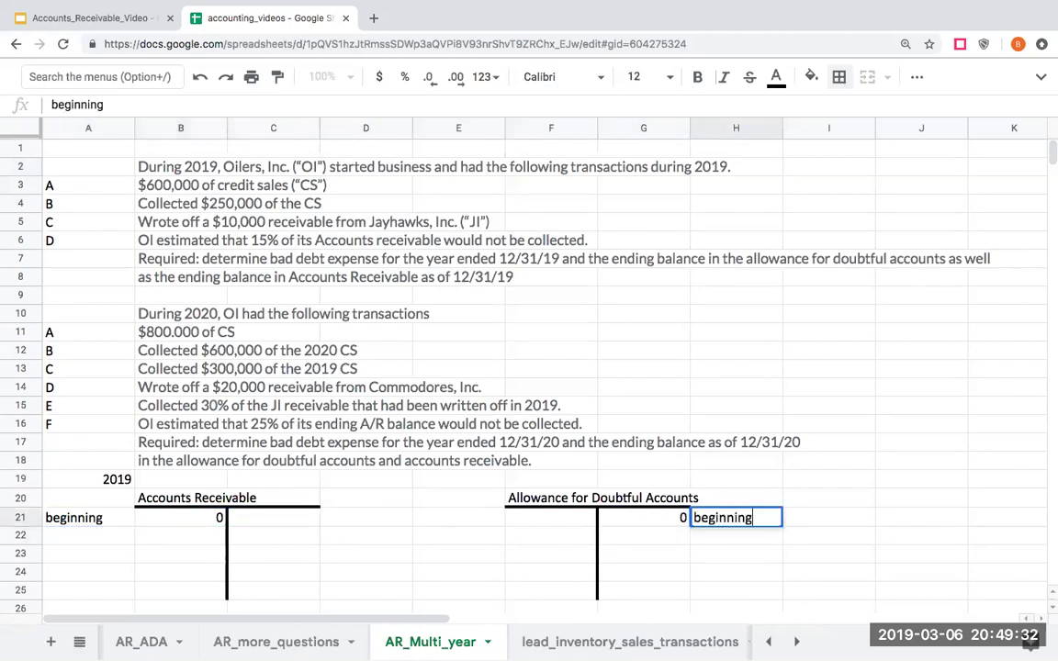
key("Return")
key("Up")
key("Left")
key("Left")
key("Up")
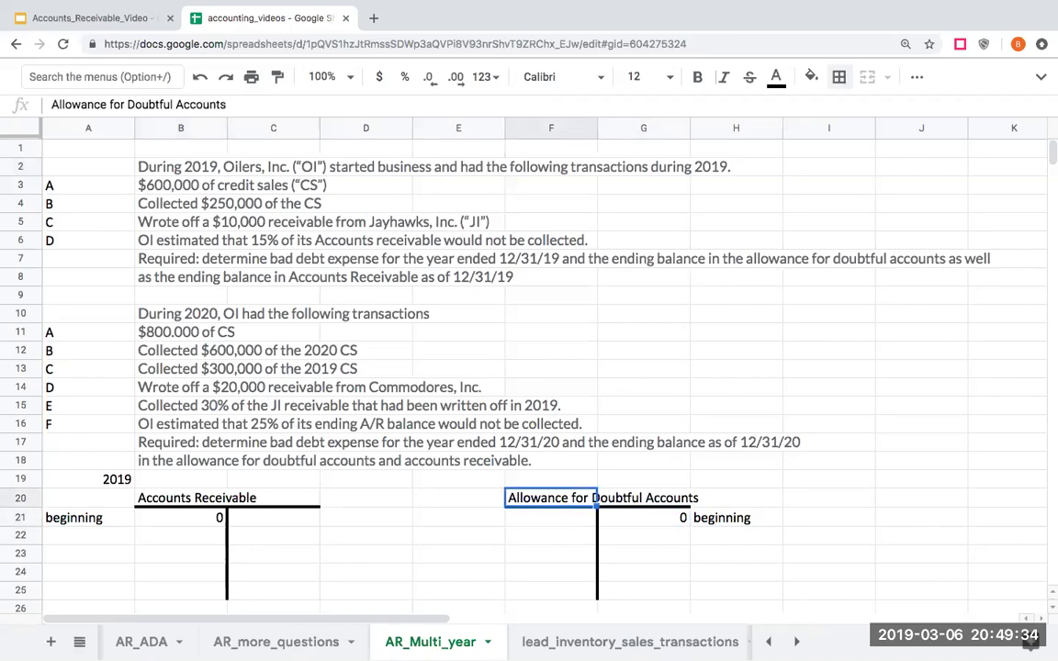
key("Down")
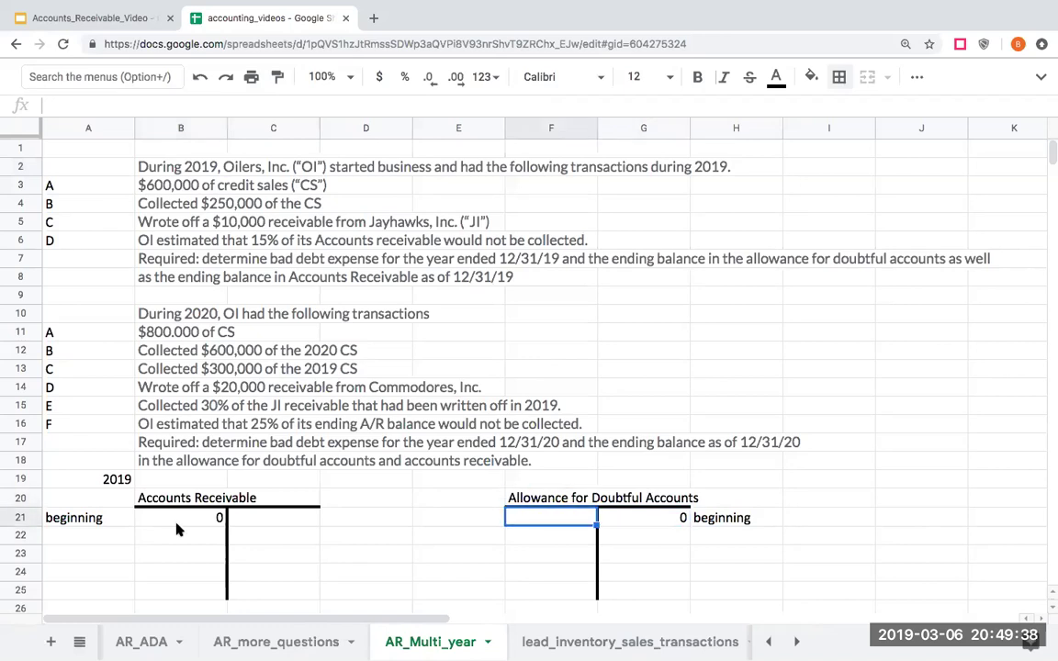
Record the 2019 credit sales as a 600000 debit in B22 of Accounts Receivable, labelled "A" in A22.
left_click(149, 184)
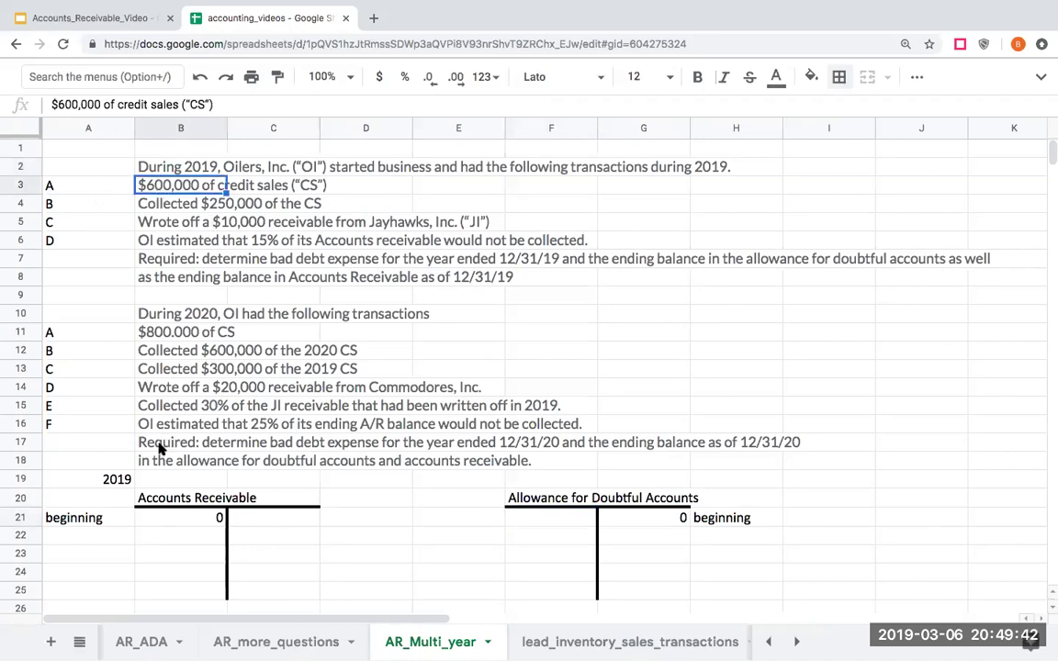
left_click(109, 544)
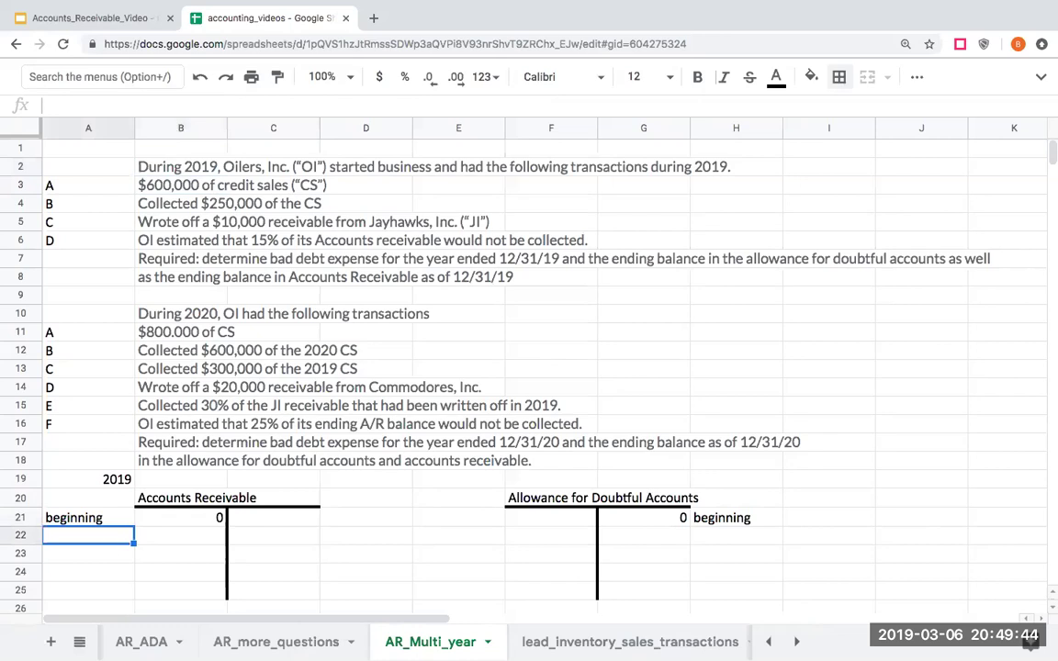
type("cred")
key("BackSpace")
key("BackSpace")
key("BackSpace")
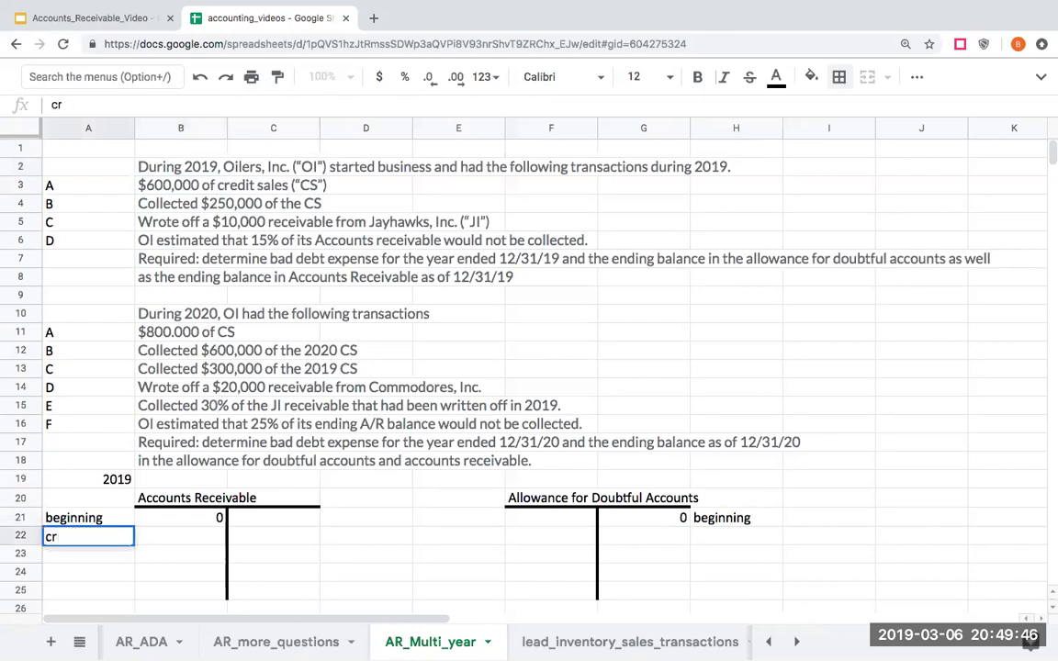
key("Tab")
type("600")
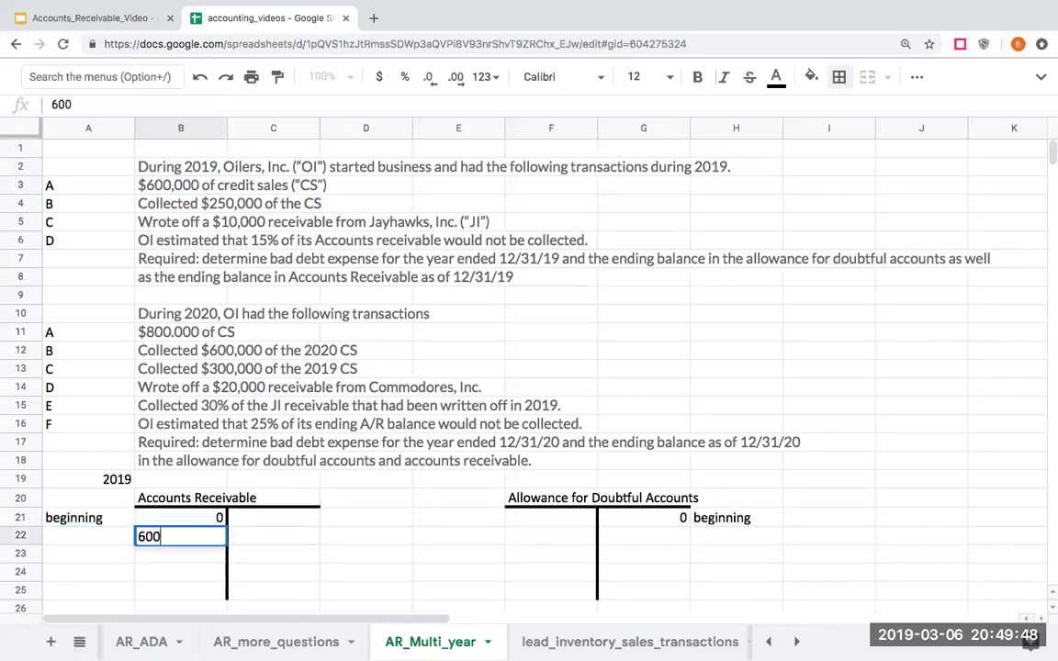
type("000")
key("Return")
key("Up")
type("A")
key("Return")
key("Up")
Format the credit sales amount in B22 as currency with no decimal places.
key("Right")
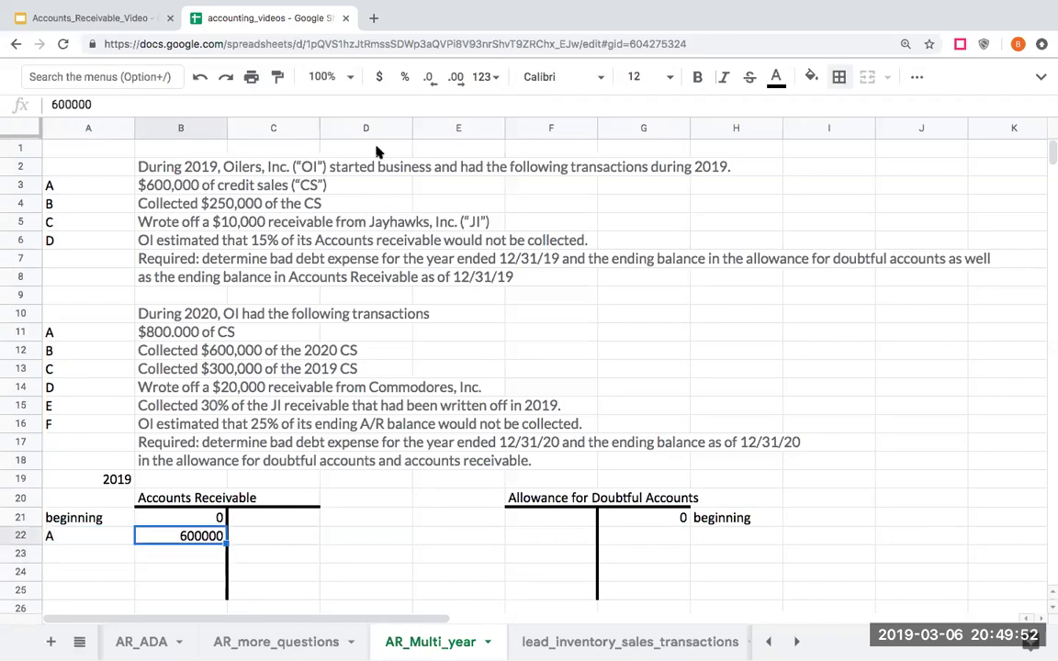
left_click(379, 76)
left_click(428, 76)
left_click(428, 76)
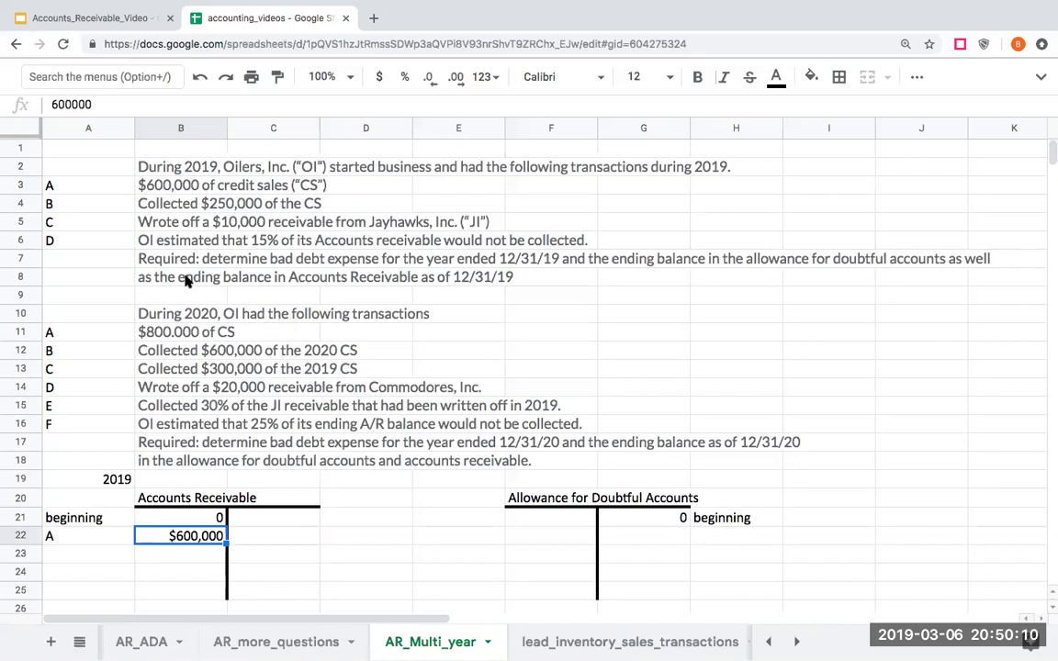
Enter the 250000 collection as a credit in C22 and format it as currency with no decimal places.
left_click(262, 542)
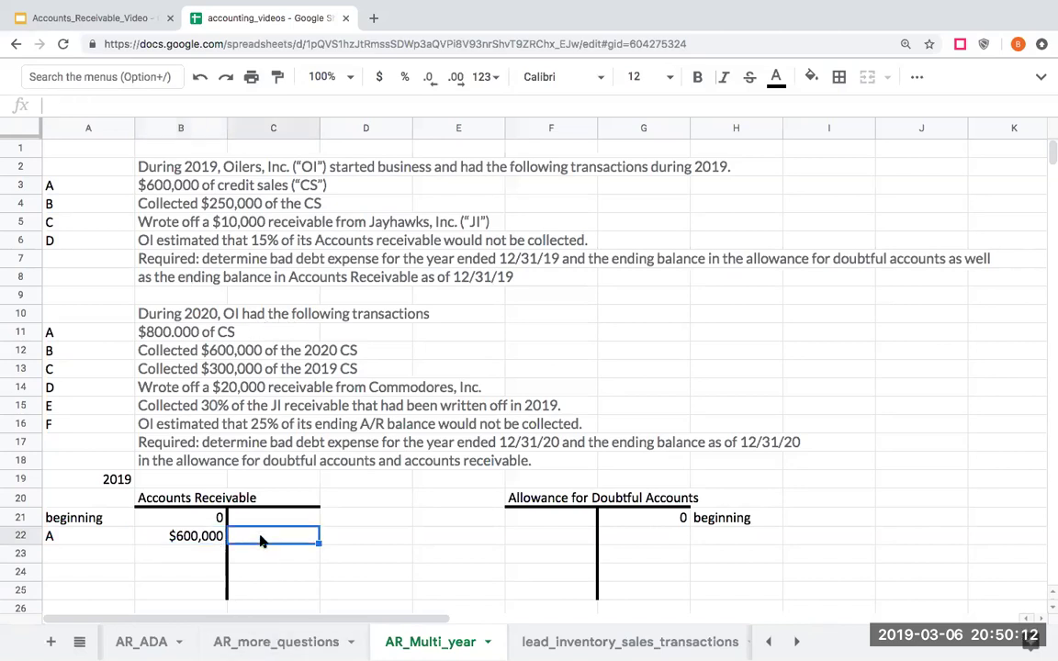
type("250000")
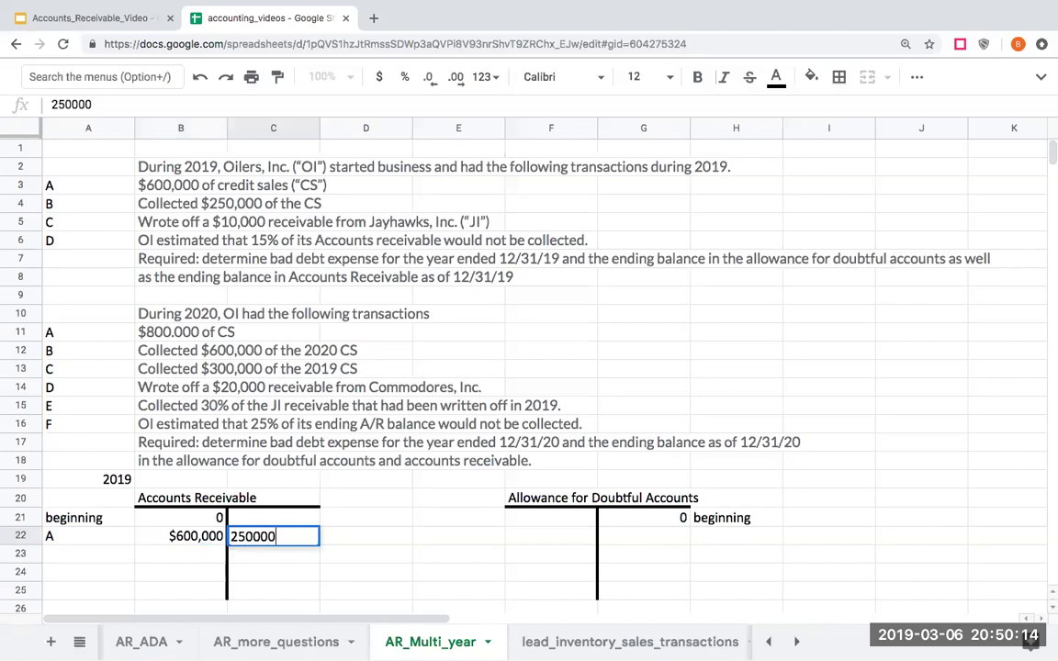
key("Return")
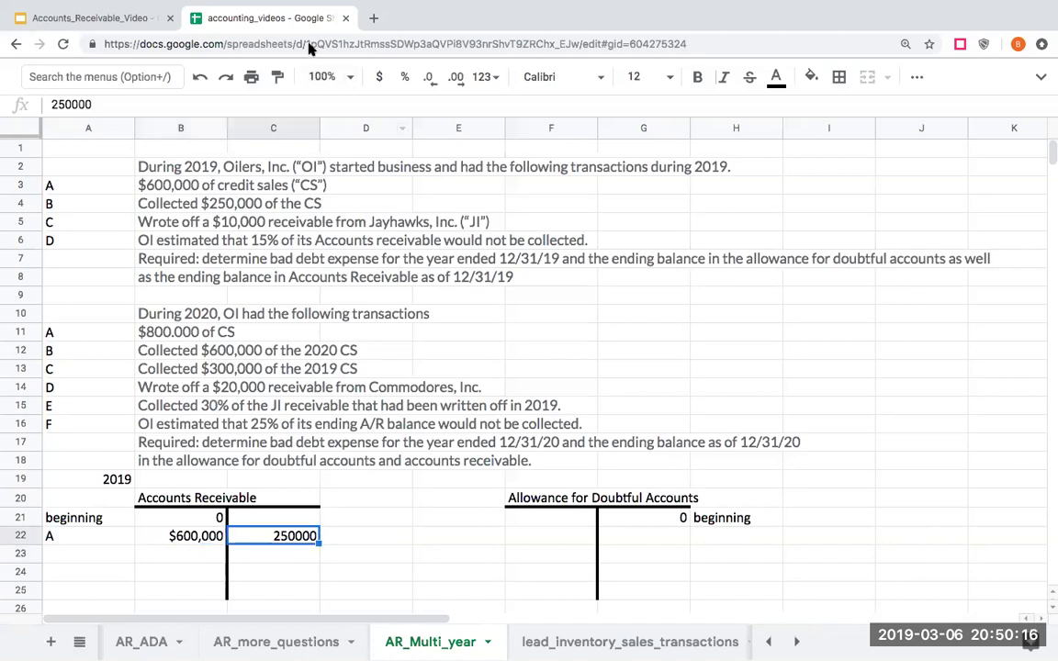
left_click(379, 78)
left_click(435, 83)
left_click(435, 83)
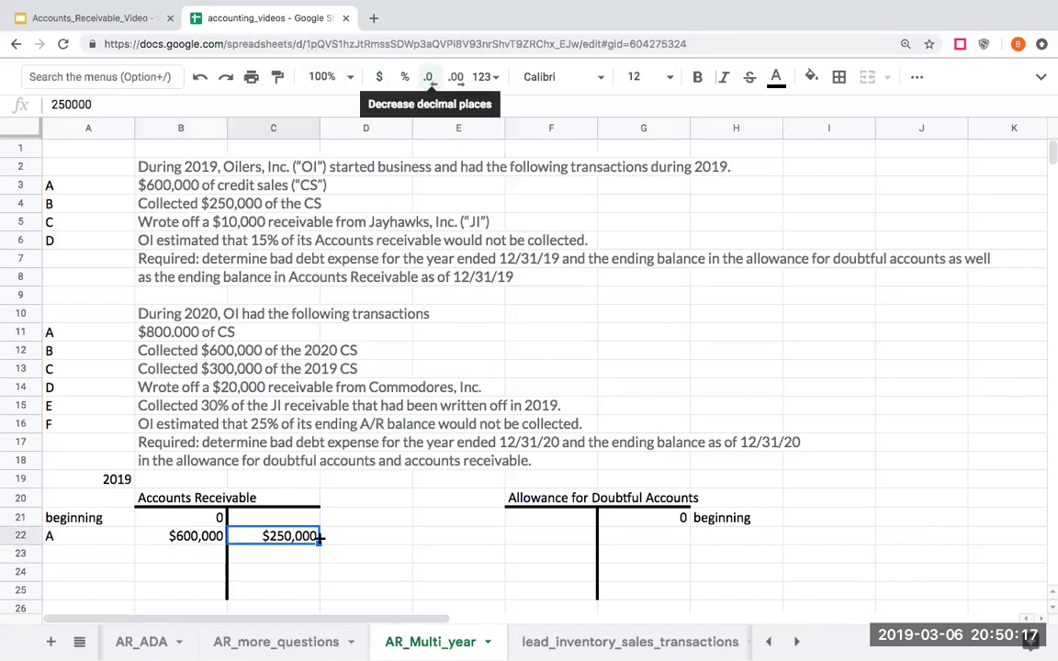
Label the collection entry "B- collection" in D22.
left_click(335, 536)
type("B- collection")
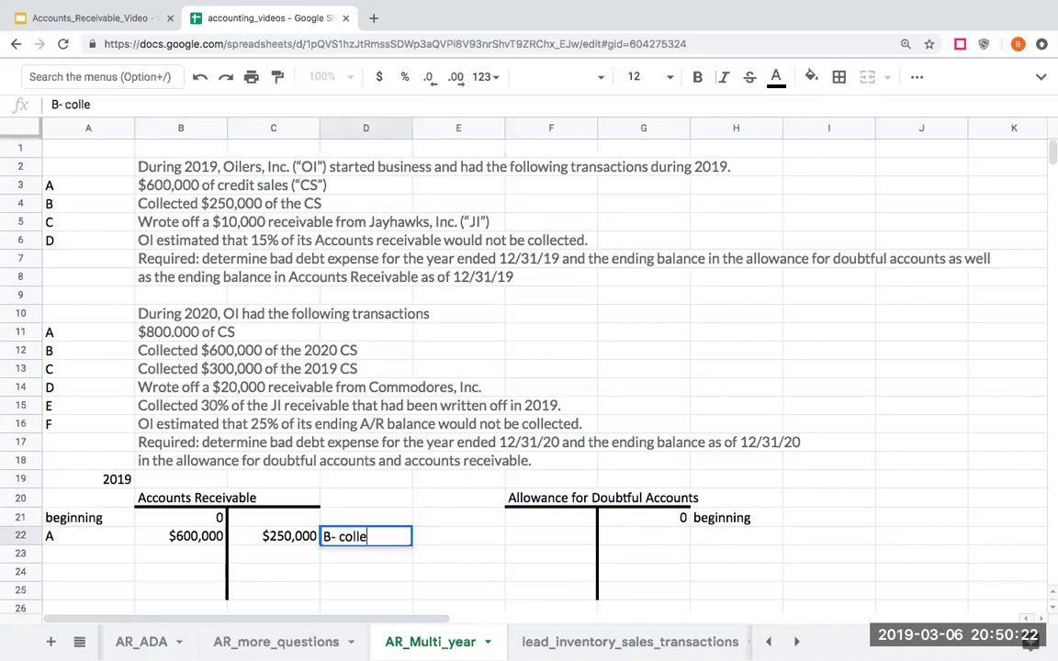
key("Return")
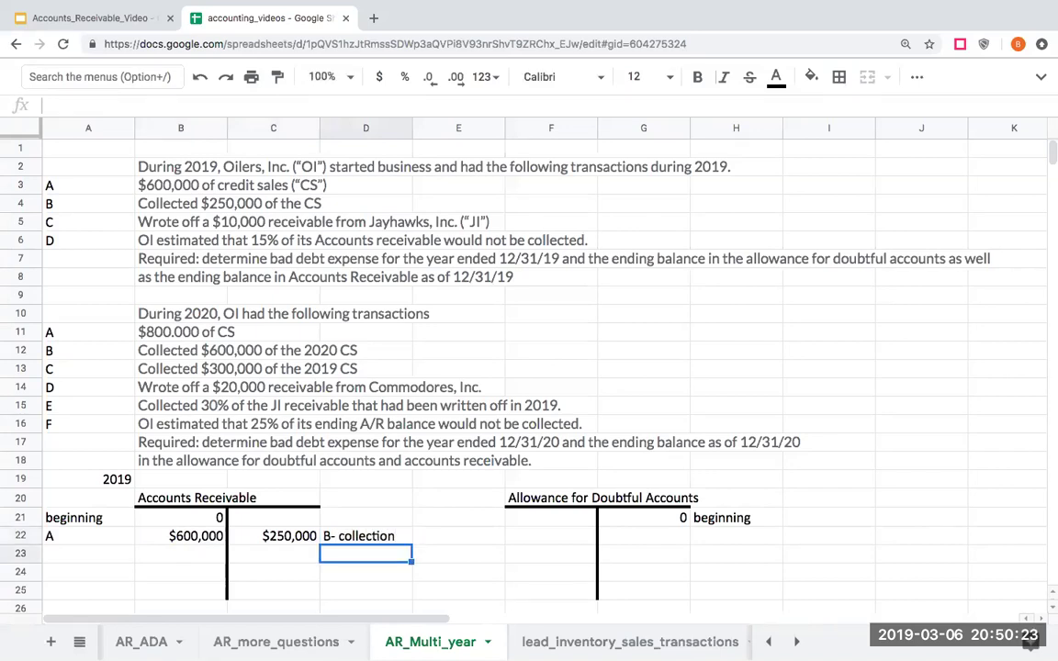
Enter the Jayhawks write-off of 10000 as an Accounts Receivable credit in C23.
left_click(205, 230)
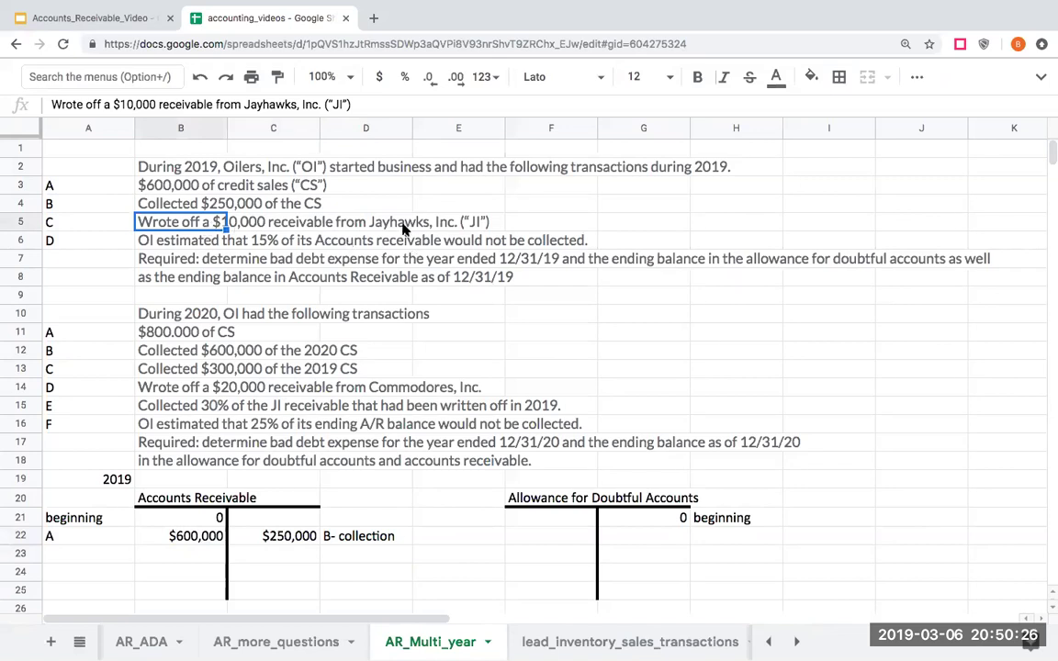
left_click(297, 572)
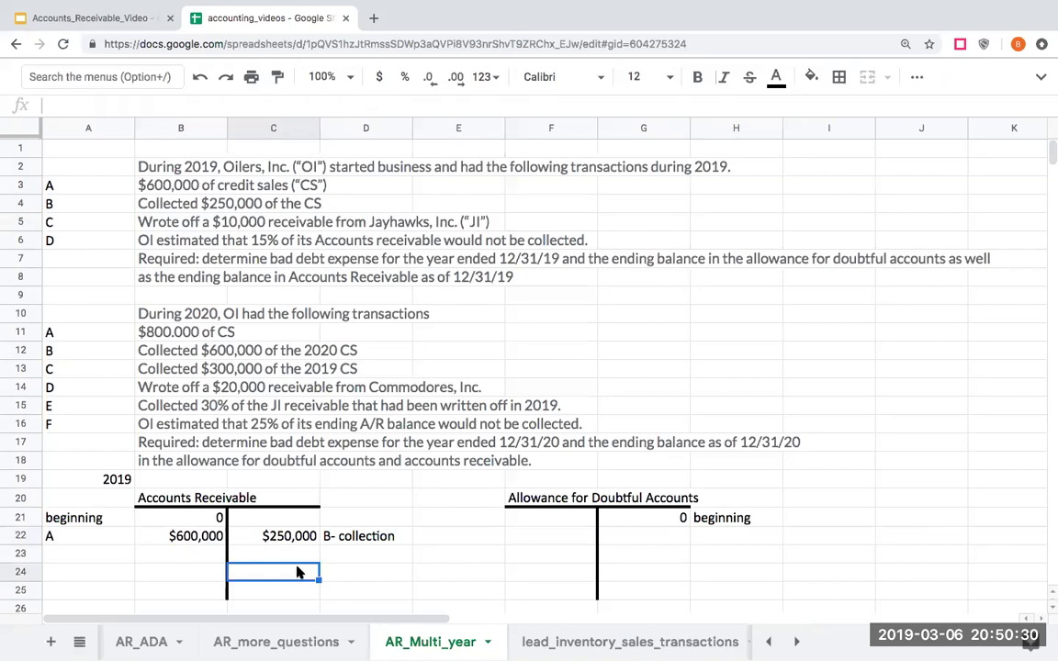
left_click(301, 551)
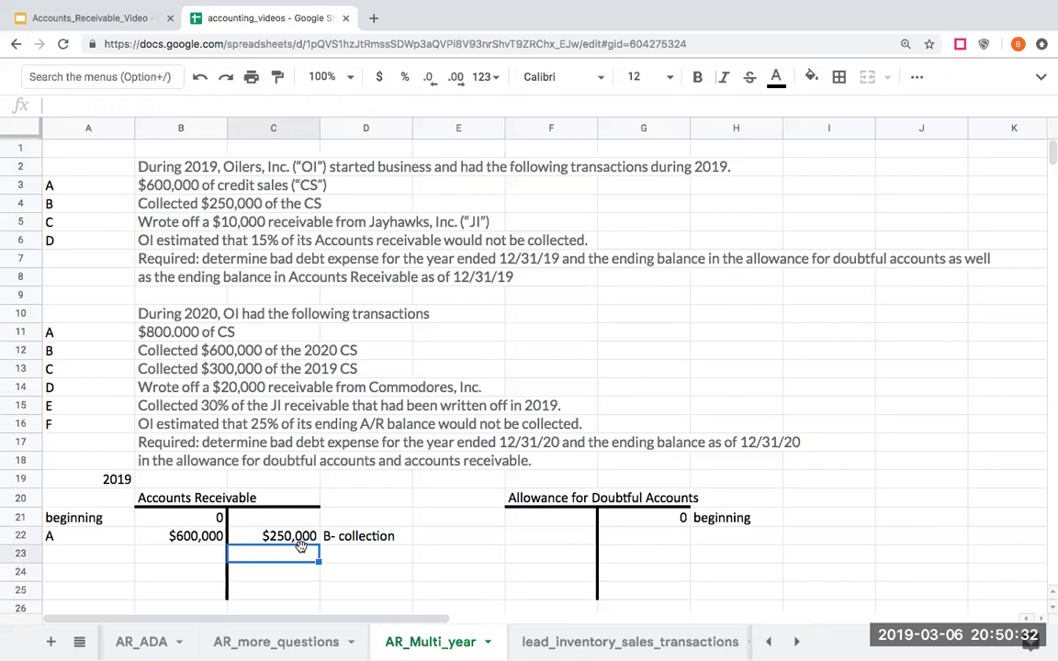
type("10000")
key("Tab")
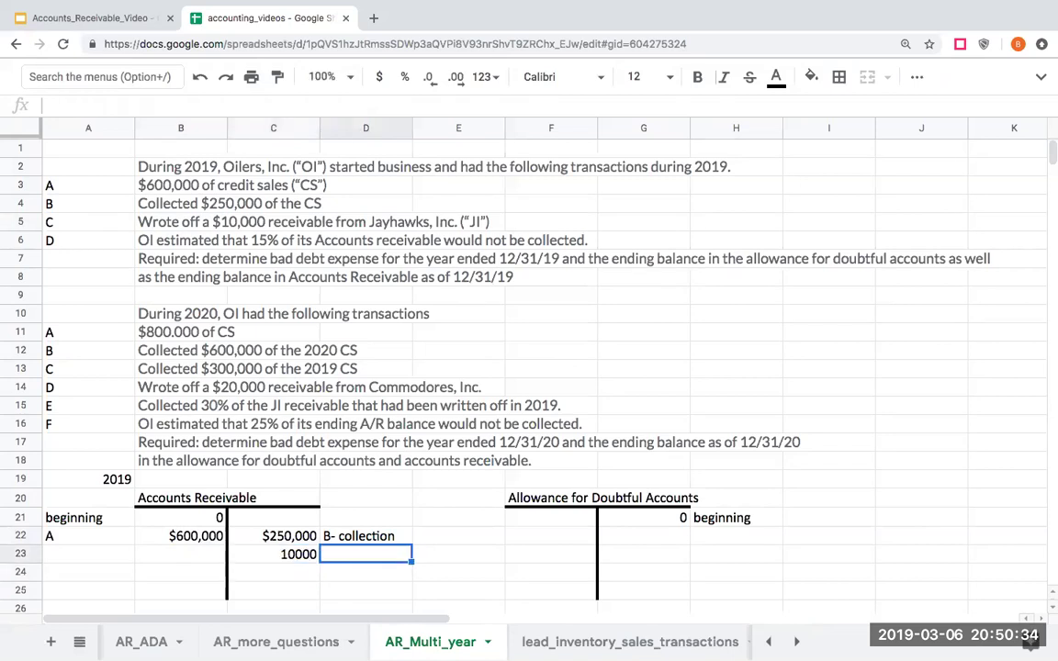
Label the write-off "C- write off jayhawks" in D23 and widen column D to fit the text.
type("C")
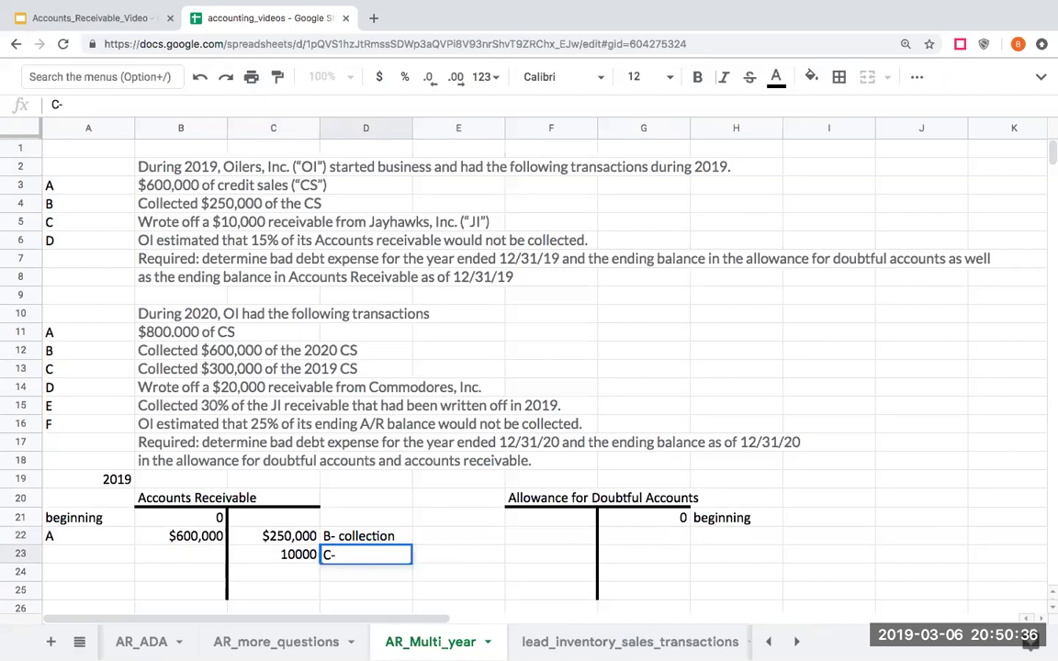
type("- cr")
key("BackSpace")
key("BackSpace")
type("write off jayhawks")
key("Return")
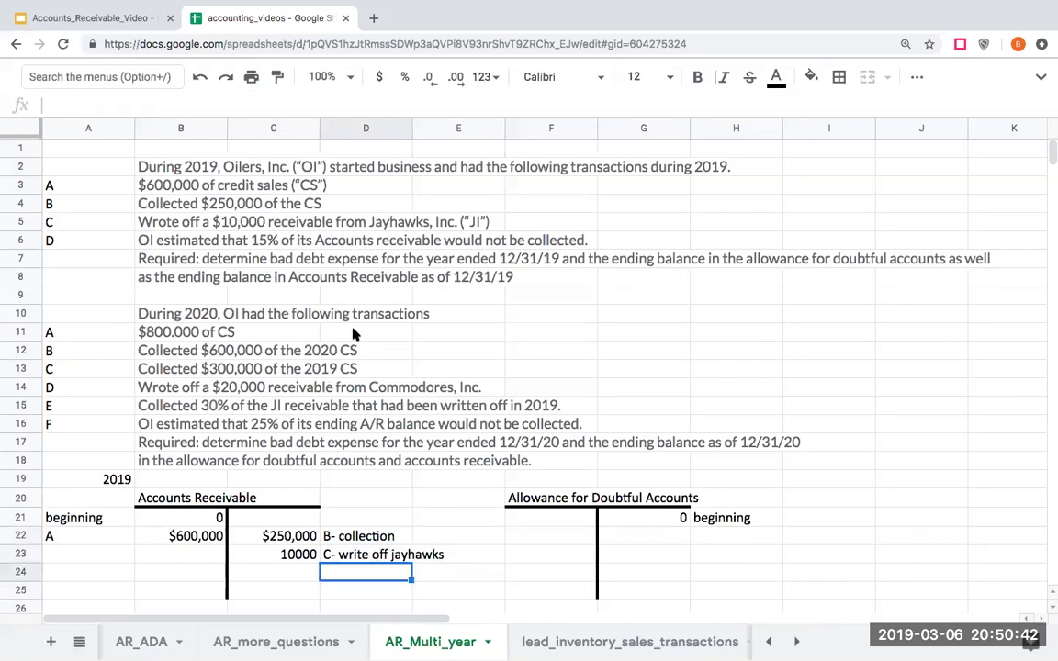
left_click_drag(404, 123, 472, 123)
Record the write-off as a debit to the allowance in F22 by referencing the amount in C23.
left_click(614, 538)
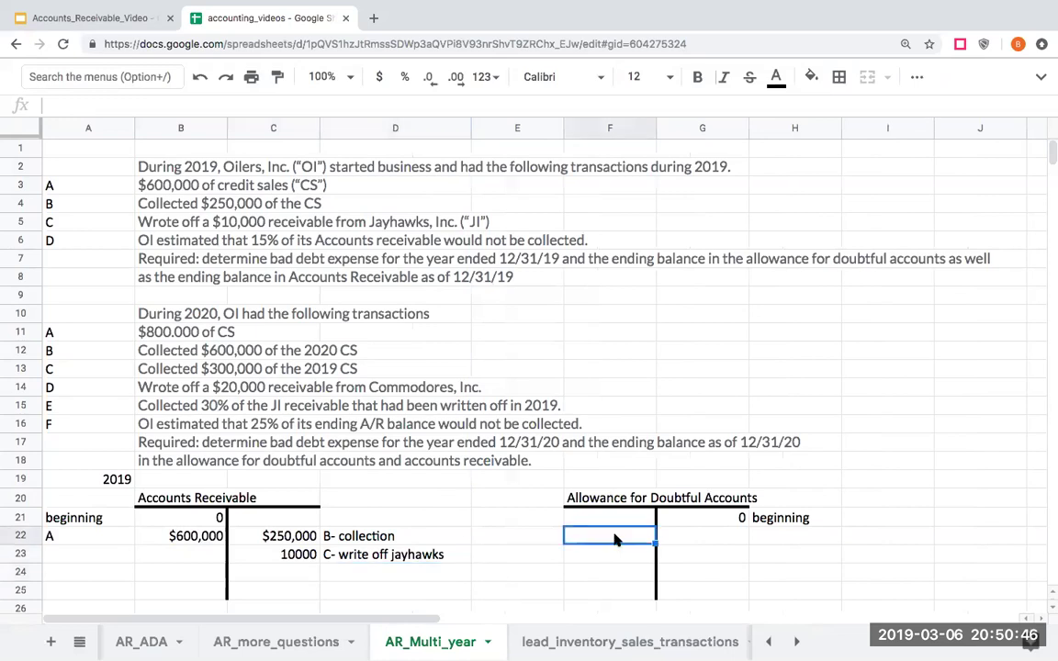
type("=")
key("Left")
key("Left")
key("Left")
key("Left")
key("Down")
key("Right")
key("Return")
Label the allowance debit in E22 with a reference to D23 and widen column E to fit the text.
key("Left")
key("Up")
type("=")
key("Left")
key("Left")
key("Down")
key("Right")
key("Return")
key("Up")
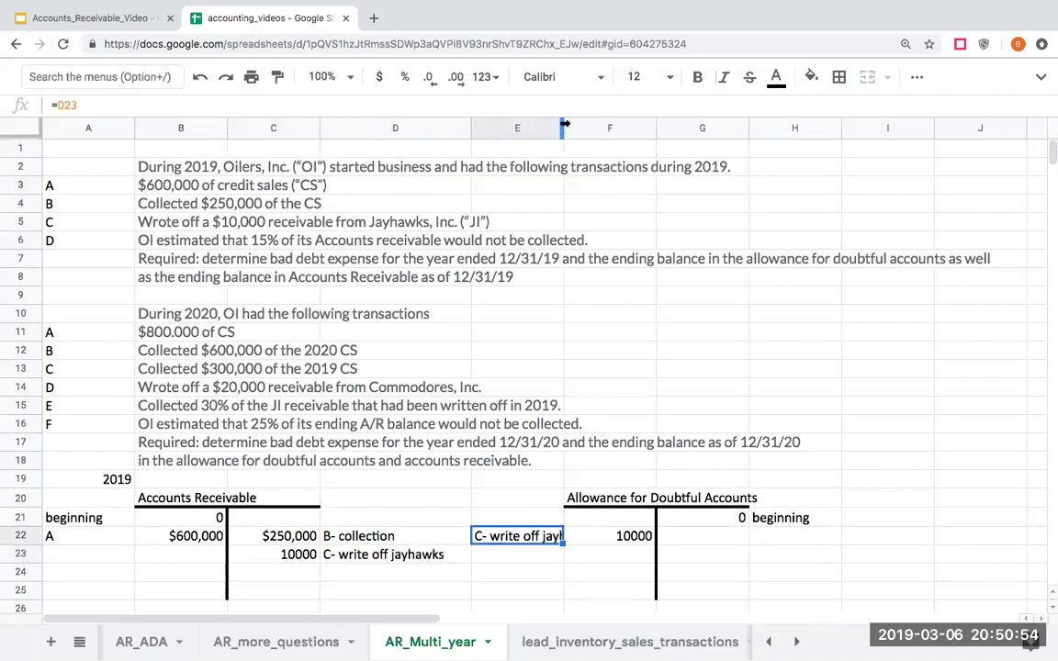
left_click_drag(565, 123, 596, 490)
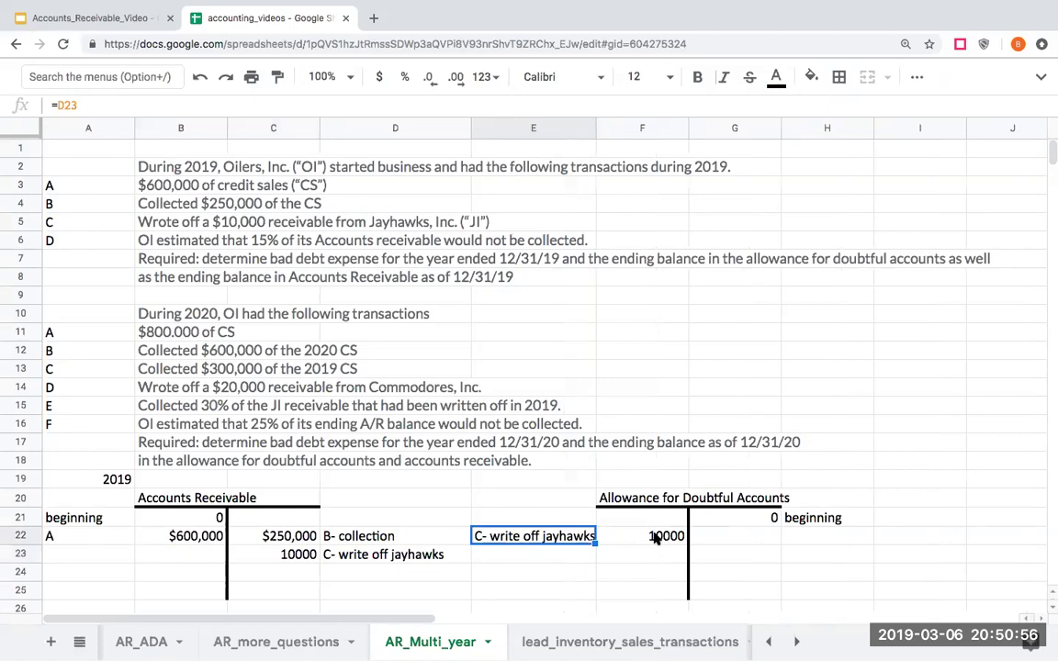
Format the write-off amounts in F22 and C23 as currency with no decimal places.
left_click(655, 539)
left_click(379, 77)
left_click(428, 77)
left_click(428, 77)
left_click(263, 537)
left_click(261, 554)
left_click(380, 77)
left_click(430, 78)
left_click(430, 80)
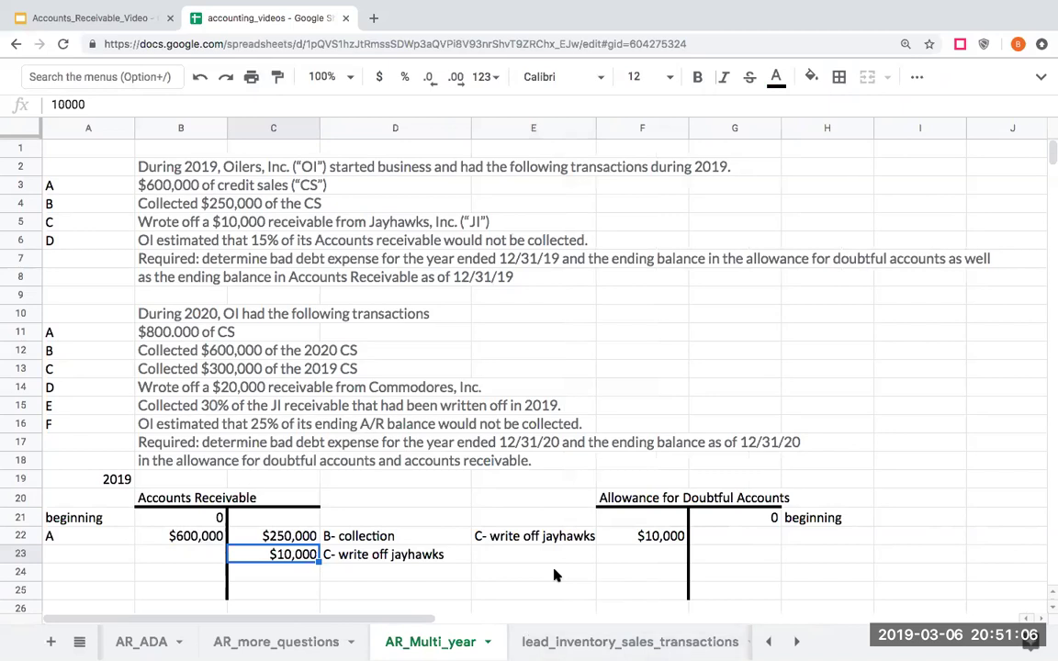
Add a top border across F25:G25 to form the ending balance line of the allowance T-account.
left_click(206, 242)
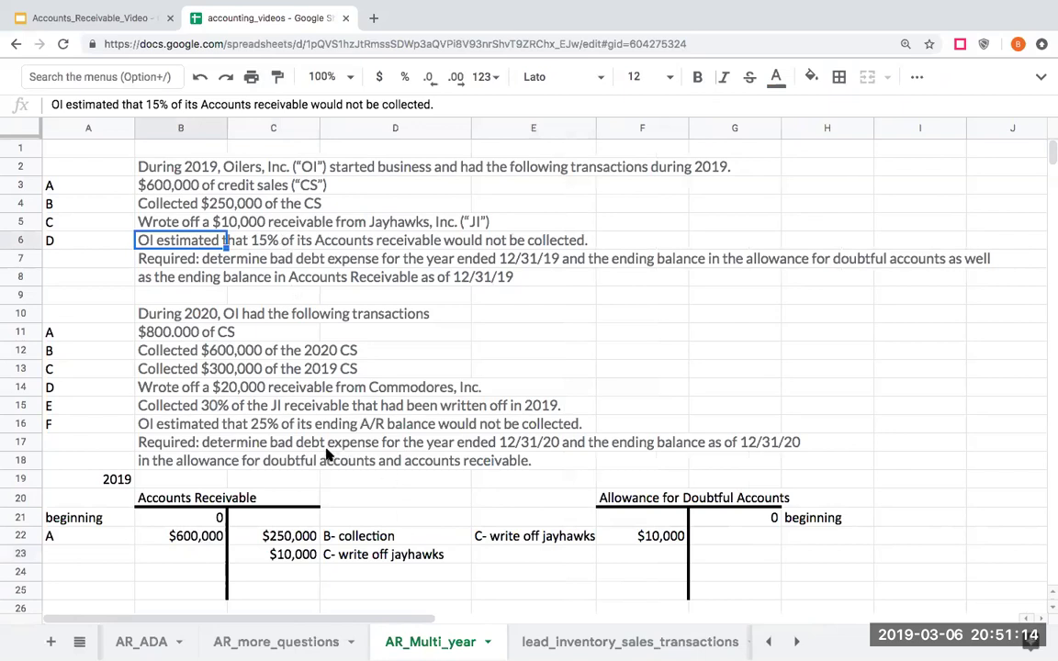
scroll(322, 469, "down", 1)
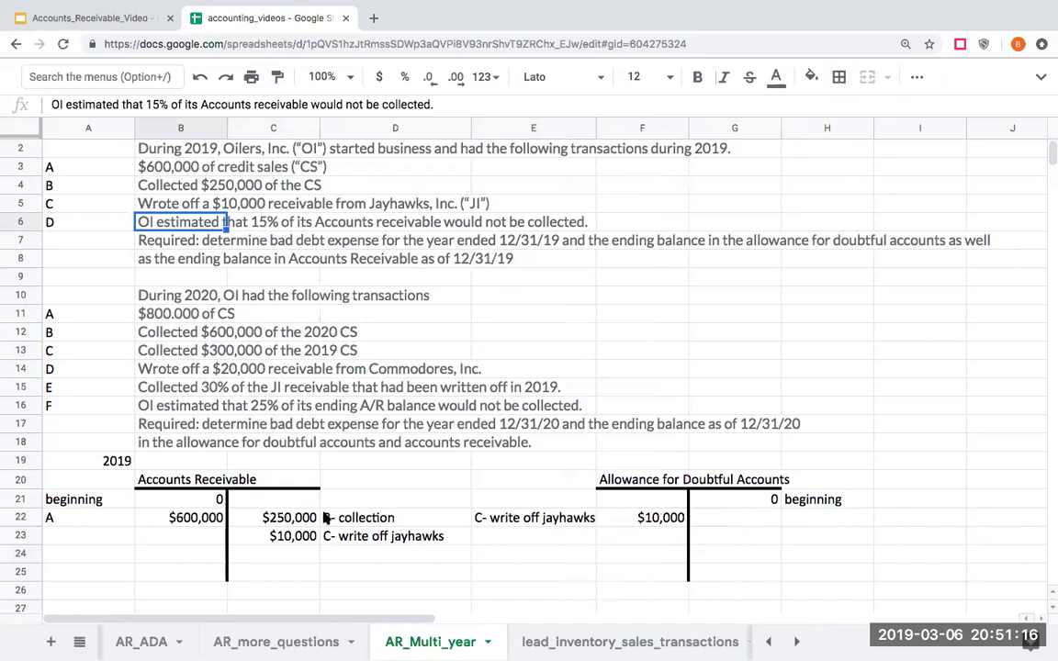
left_click(303, 557)
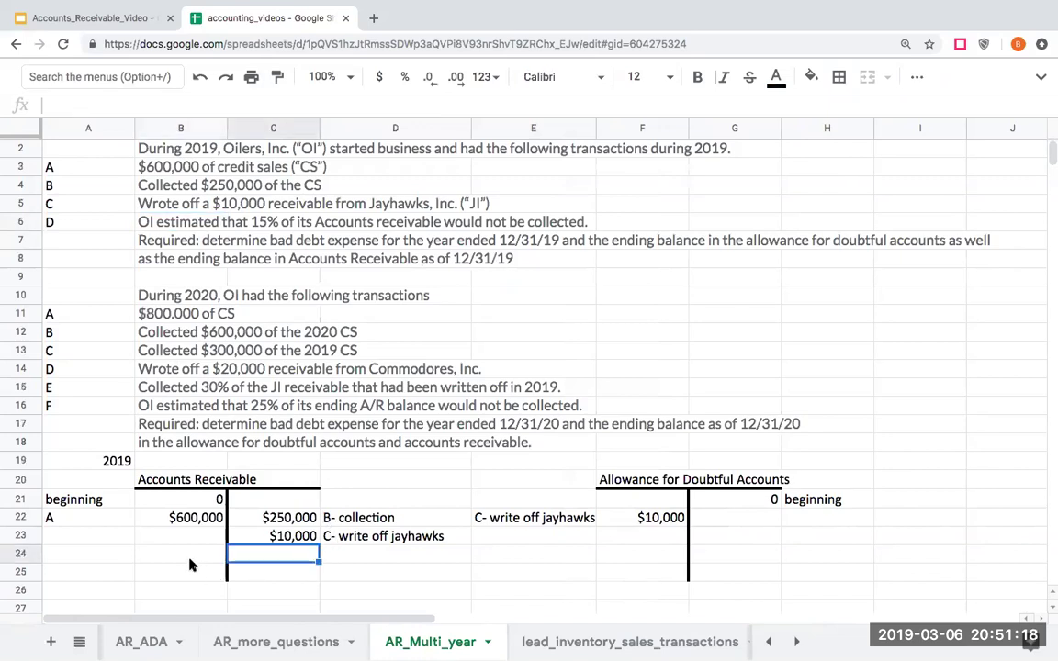
left_click_drag(651, 579, 735, 574)
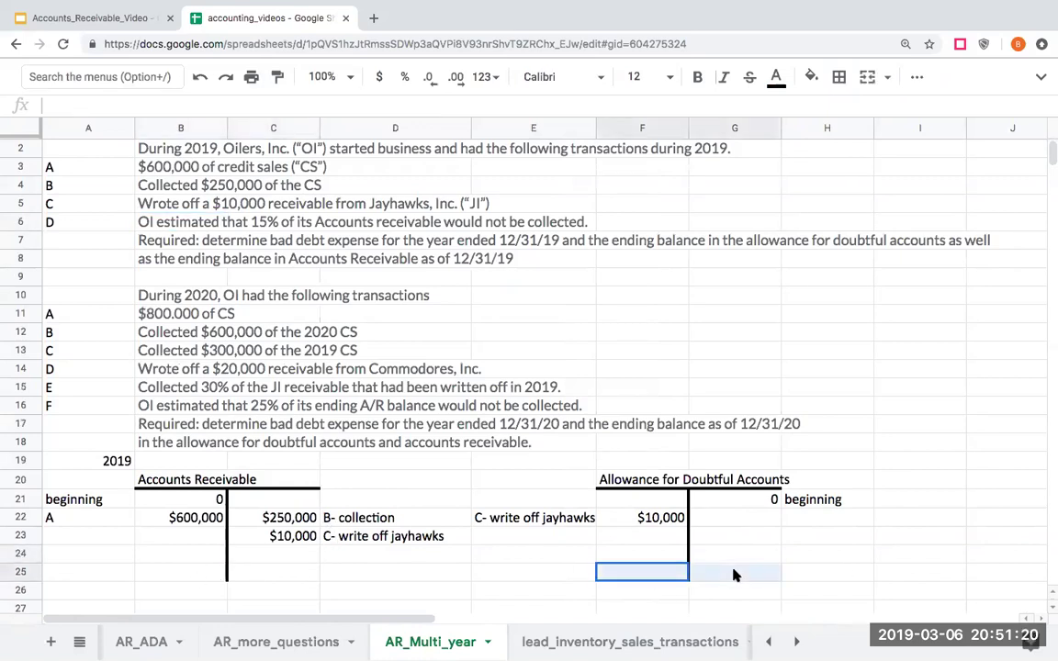
left_click(839, 77)
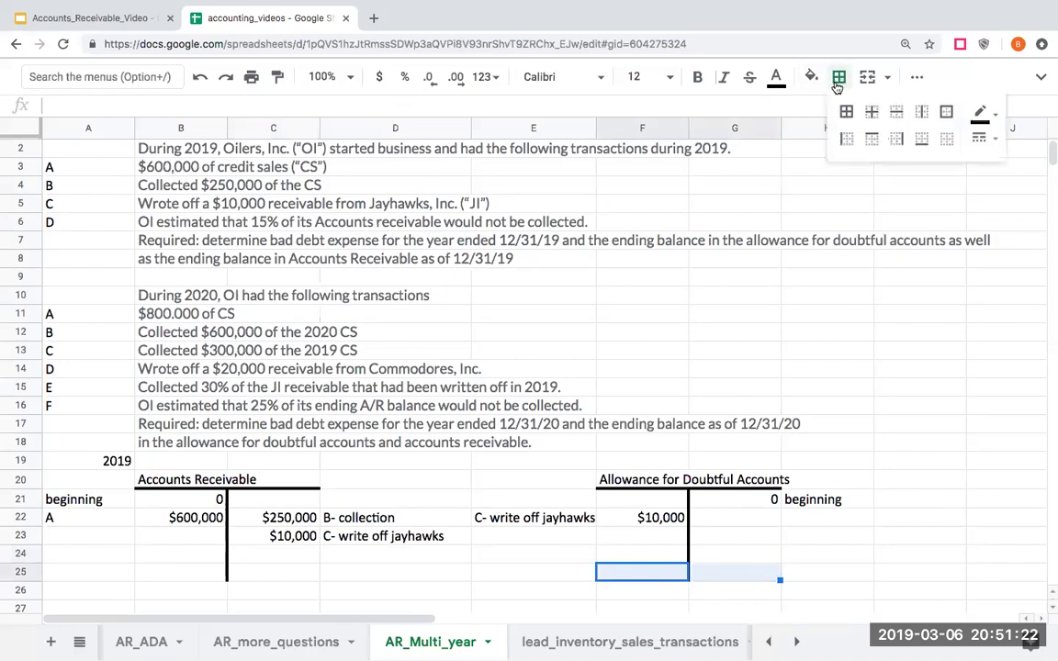
left_click(871, 138)
Fill the allowance's ending balance cell G25 with bright green.
left_click(798, 571)
left_click(756, 571)
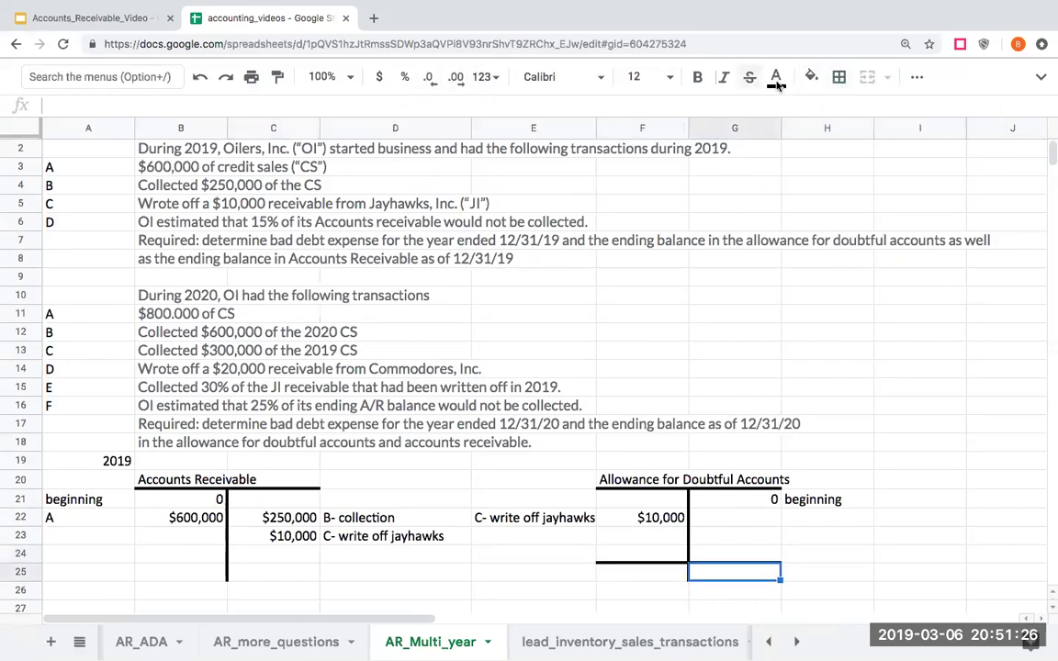
left_click(811, 77)
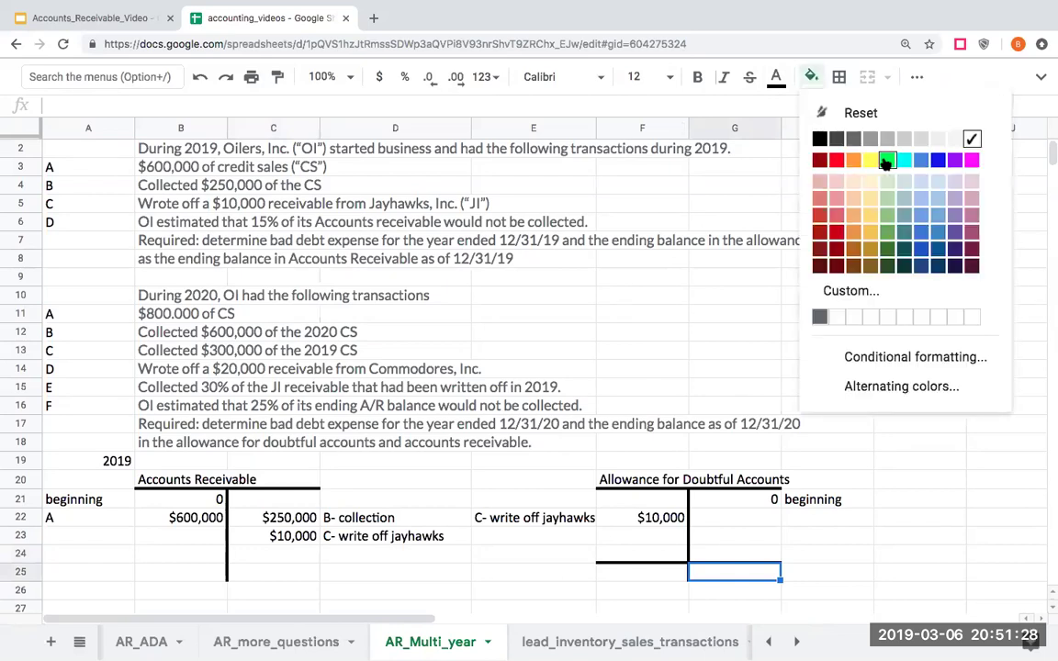
left_click(887, 160)
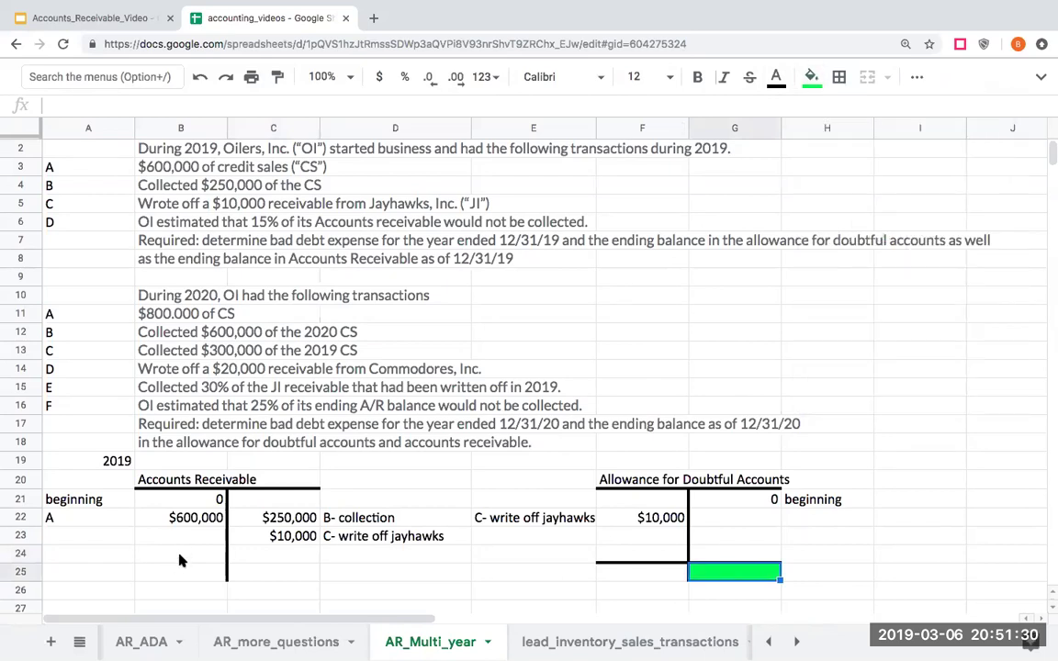
Add top and bottom borders across B24:C24 to frame the totals row of the Accounts Receivable T-account.
left_click_drag(180, 555, 276, 554)
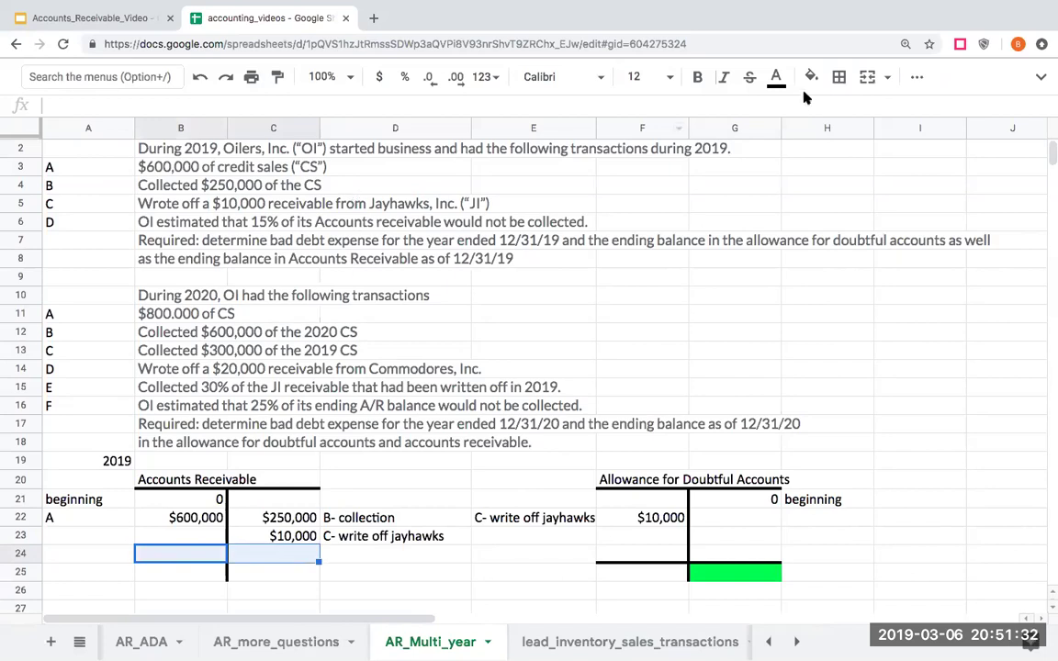
left_click(839, 77)
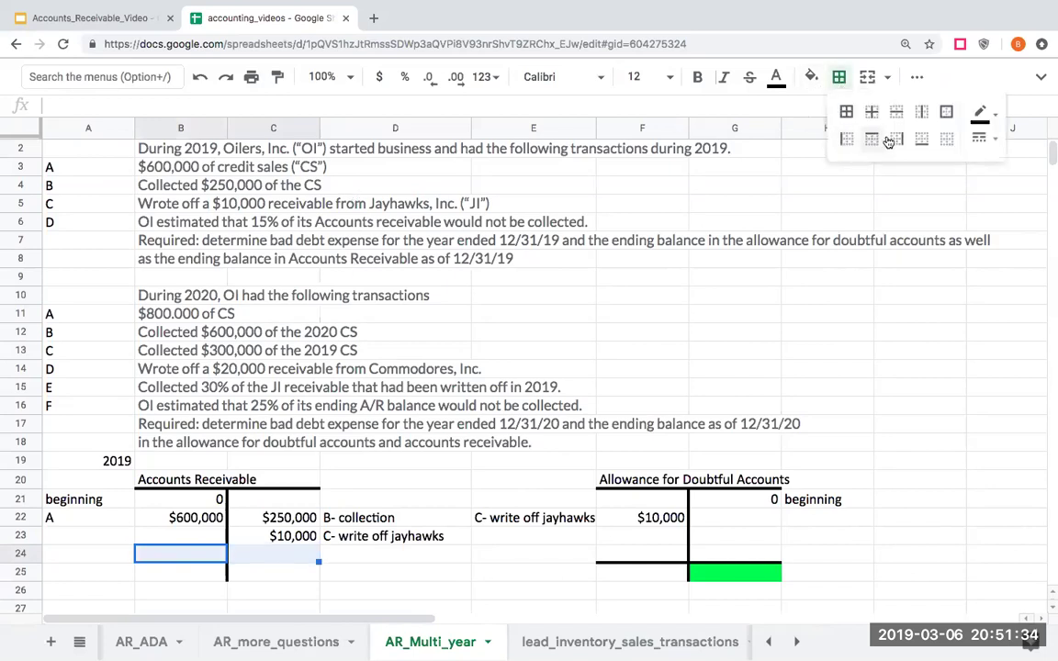
left_click(922, 139)
left_click(287, 559)
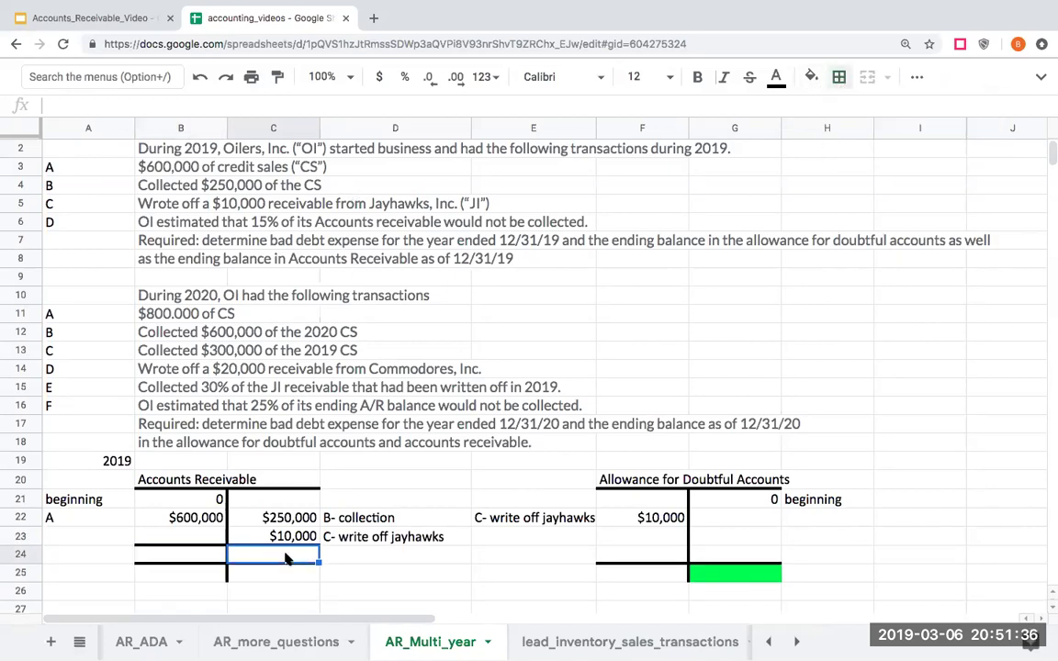
Total the Accounts Receivable debits in B24 with a formula adding B21 and B22.
key("Left")
type("+")
key("Up")
key("Up")
key("Up")
type("+")
key("Up")
key("Up")
key("Return")
Total the Accounts Receivable credits in C24 with a formula adding C22 and C23.
key("Up")
key("Right")
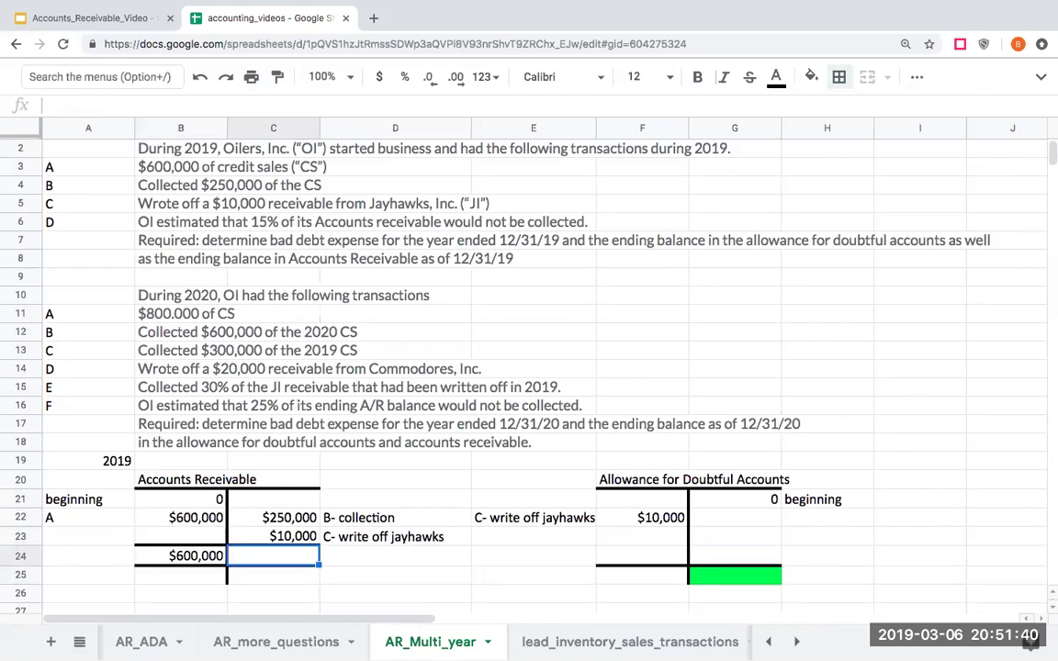
type("+")
key("Up")
key("Up")
type("+")
key("Up")
key("Return")
Check the collection and write-off amounts that make up the Accounts Receivable credit total.
key("Up")
key("Up")
key("Down")
key("Down")
key("Up")
key("Up")
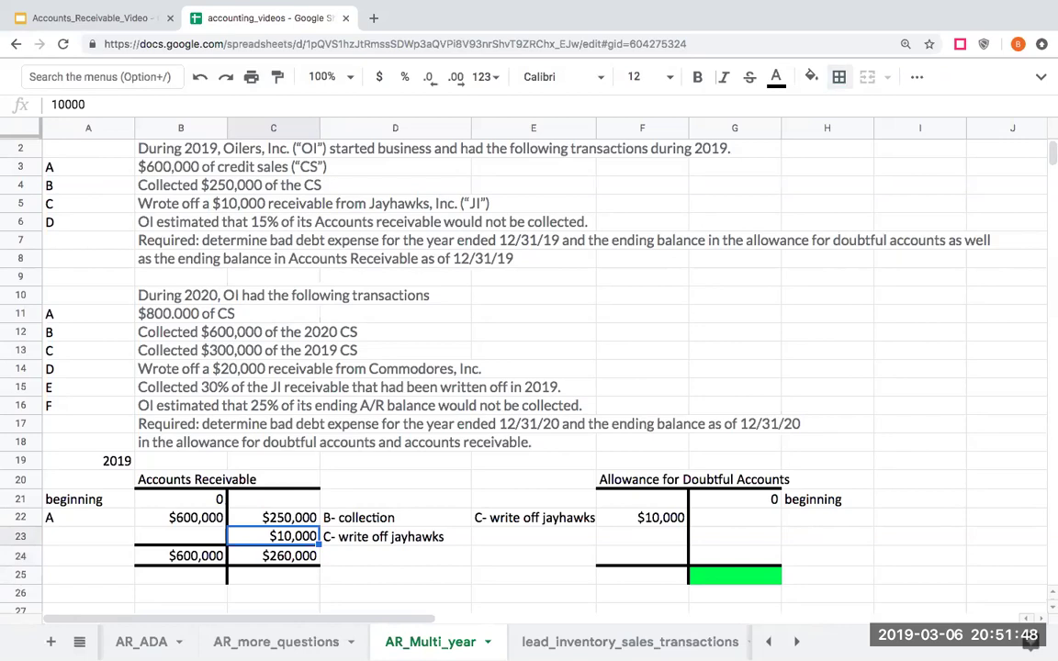
key("Up")
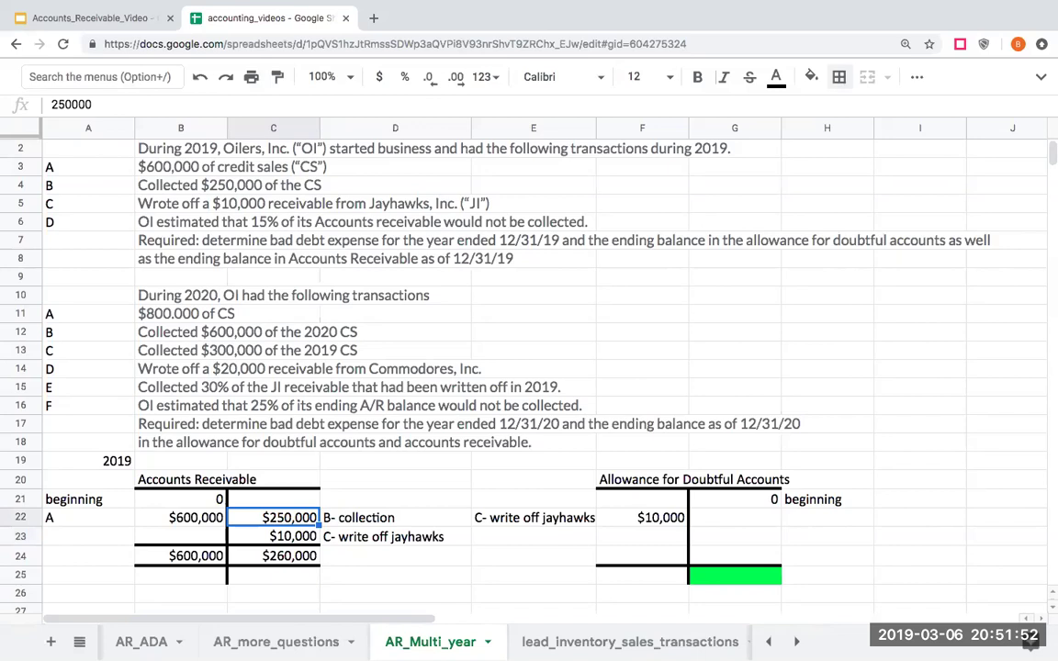
Calculate the ending Accounts Receivable balance in B25 as B24 minus C24.
key("Down")
key("Down")
key("Down")
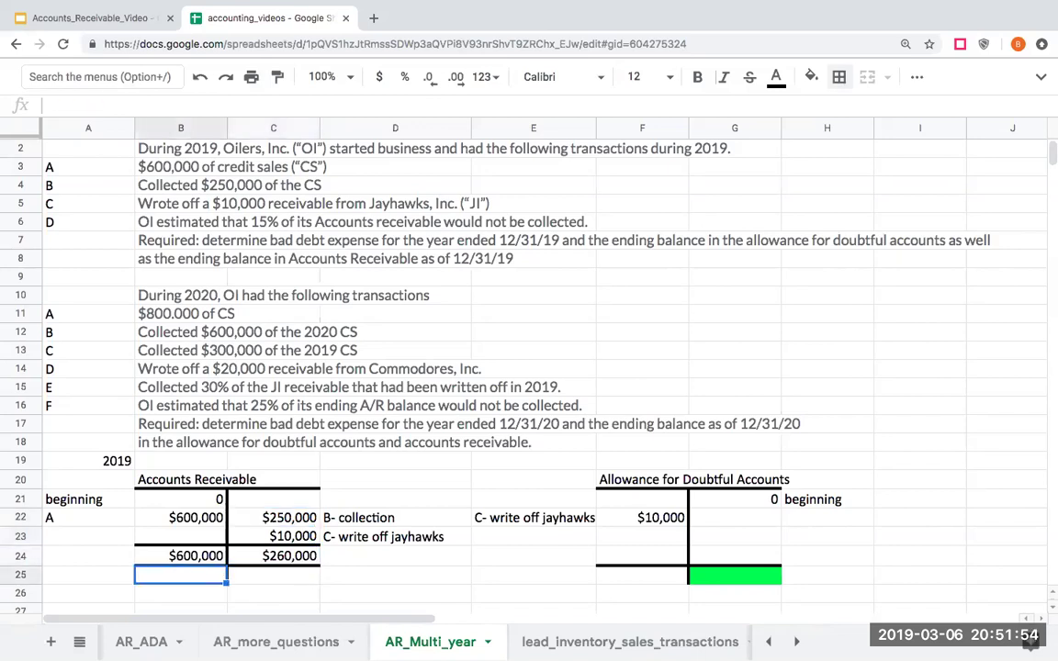
key("Left")
type("+")
key("Up")
type("-")
key("Up")
key("Right")
key("Return")
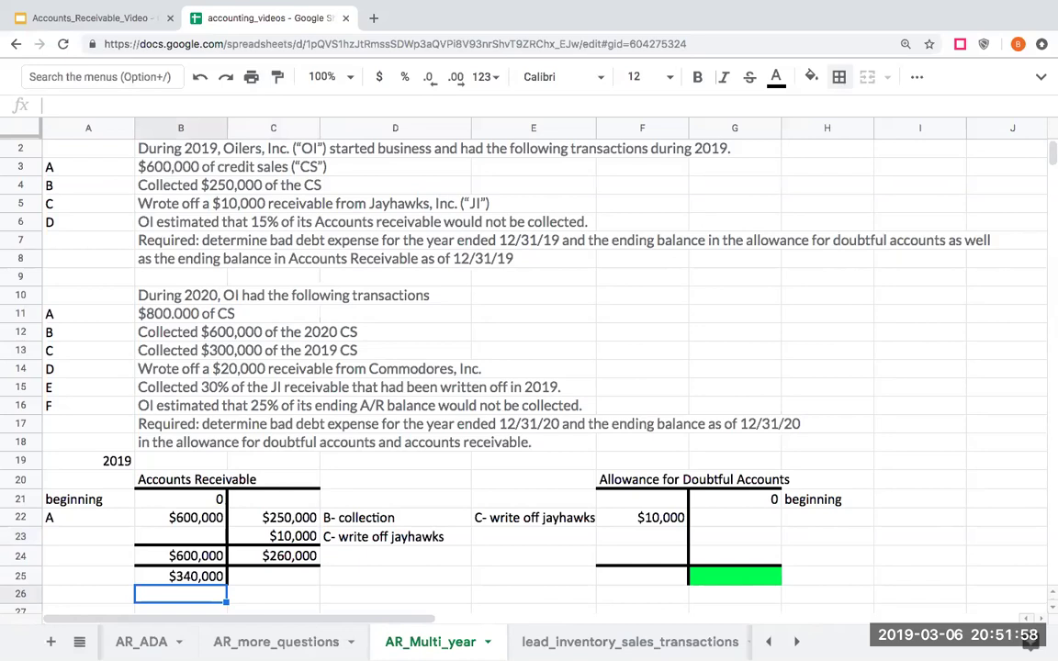
key("Up")
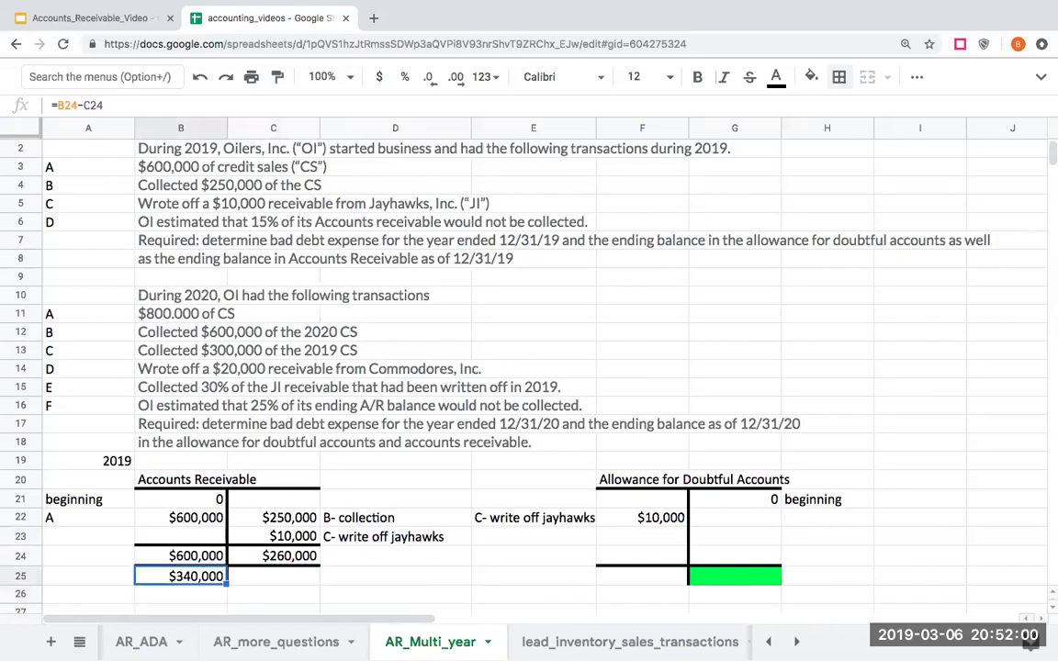
Calculate the ending allowance balance in G25 as B25 multiplied by .15, following the estimate in transaction D.
left_click(193, 227)
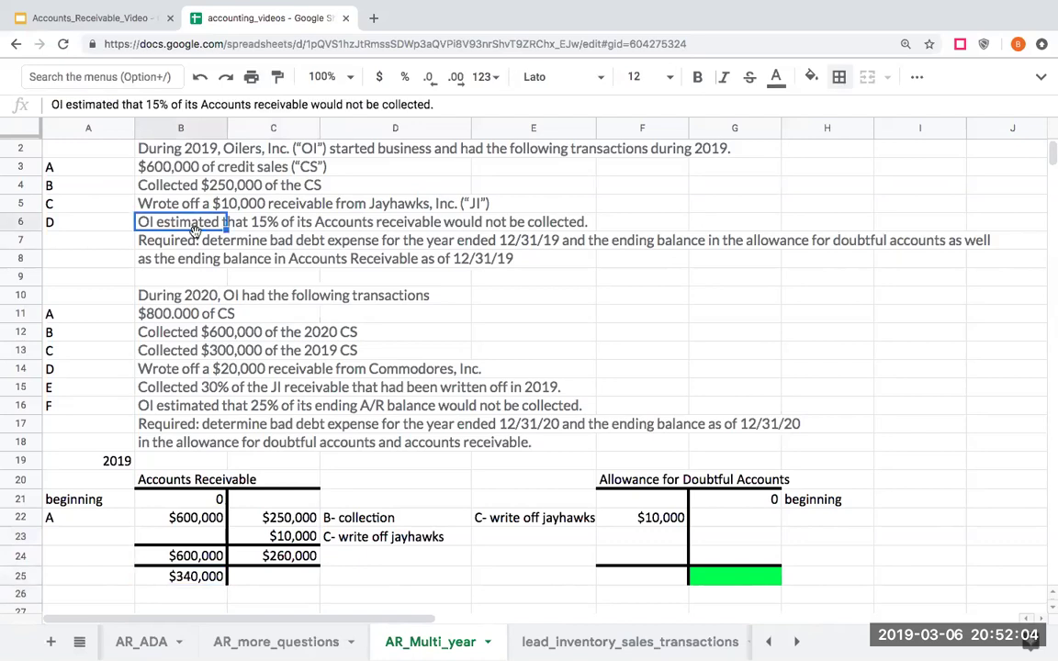
left_click(744, 577)
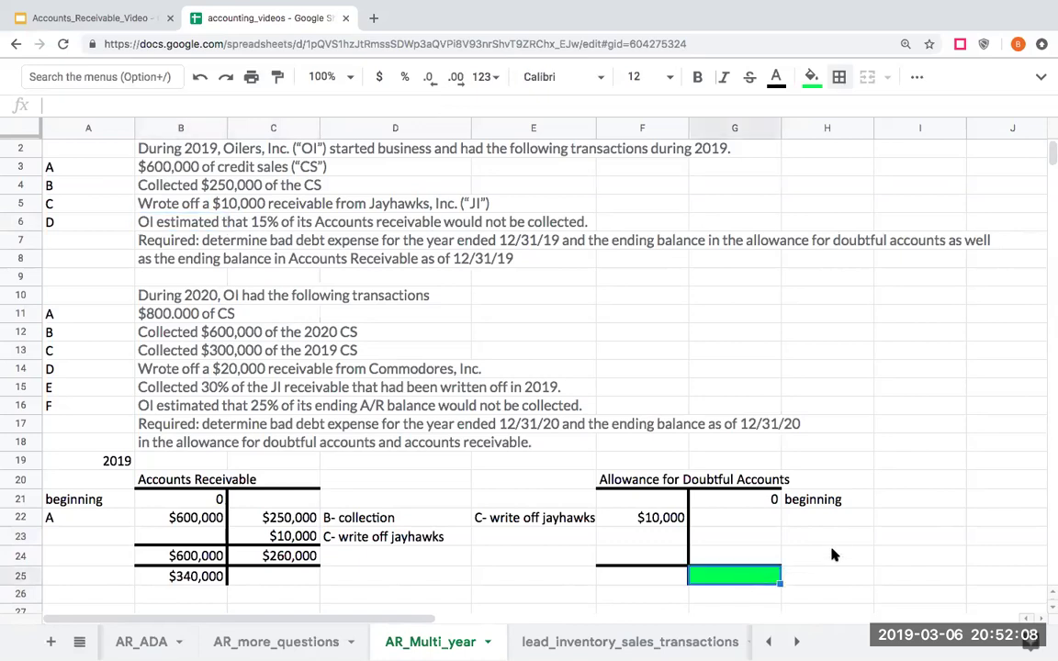
left_click(833, 555)
left_click(735, 576)
type("+")
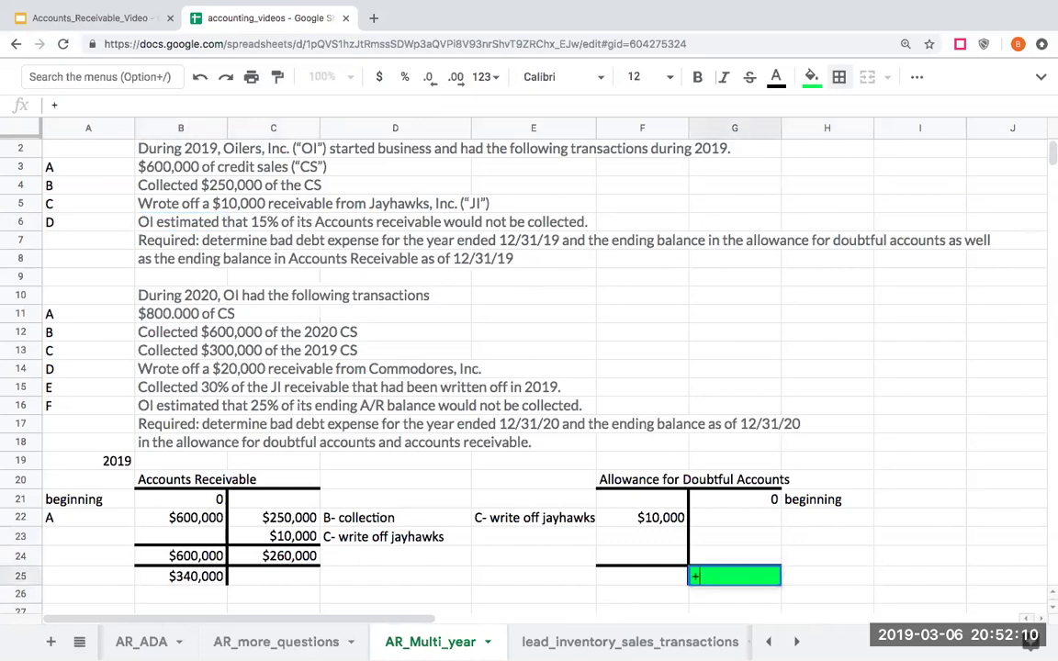
key("Left")
key("Left")
key("Left")
key("Left")
key("Left")
key("Left")
key("Right")
type("*.15")
key("Tab")
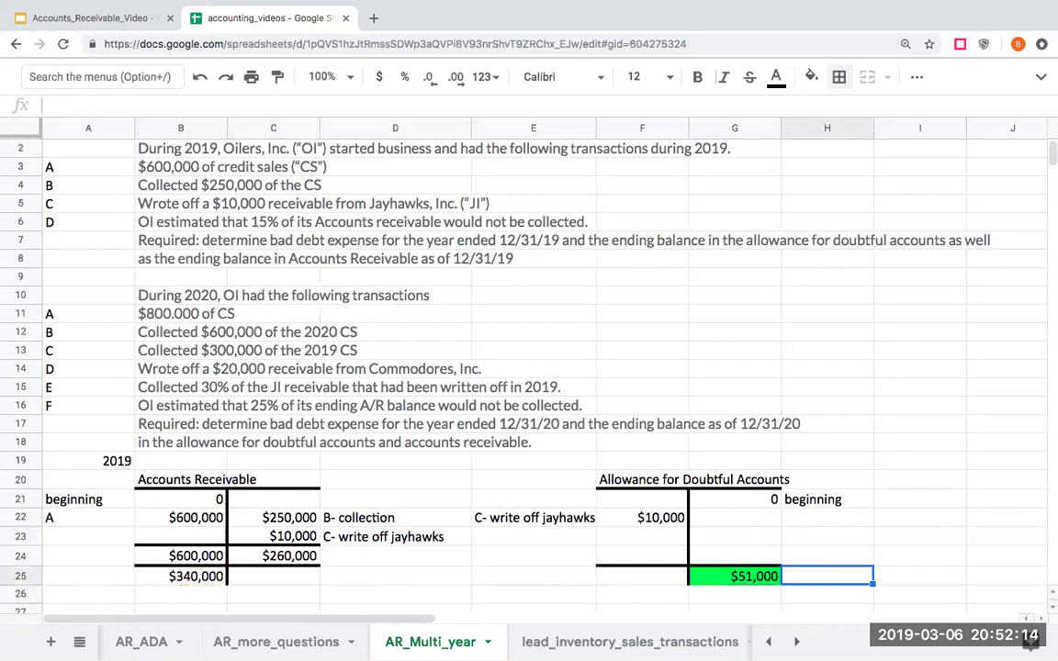
Annotate the allowance's ending balance in H25 with the calculation note 34000*.15.
type("34000*.15")
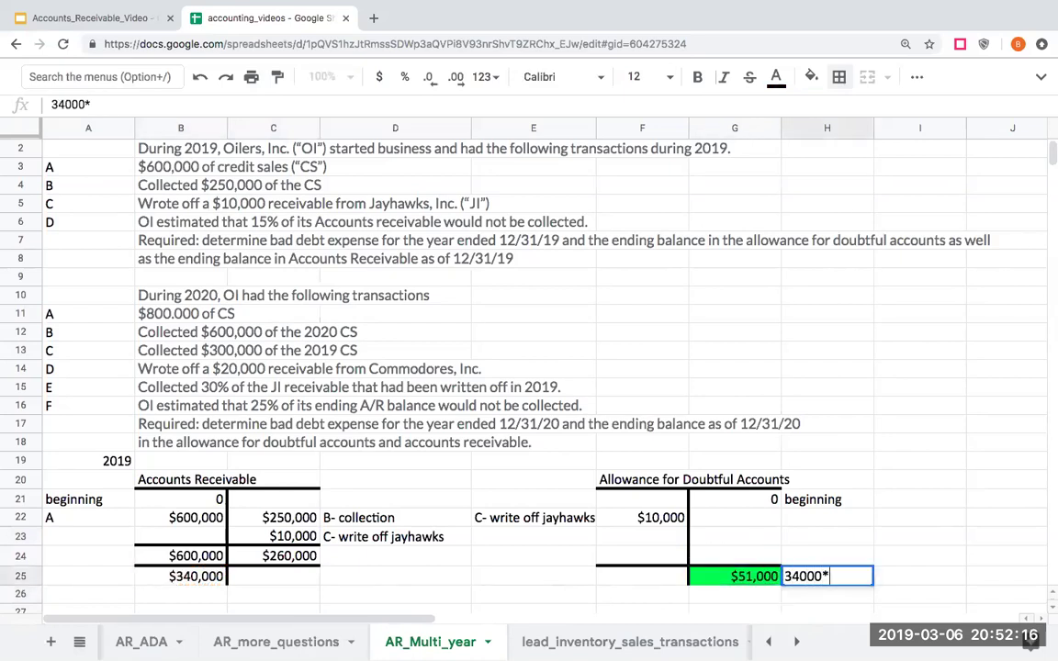
key("Return")
left_click(734, 576)
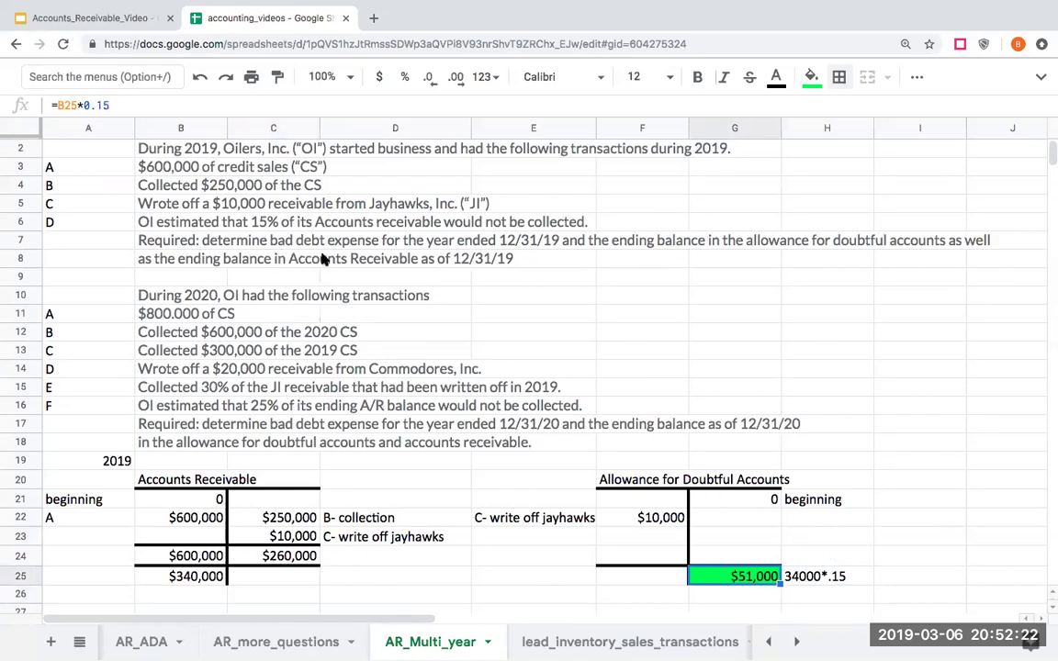
left_click(169, 579)
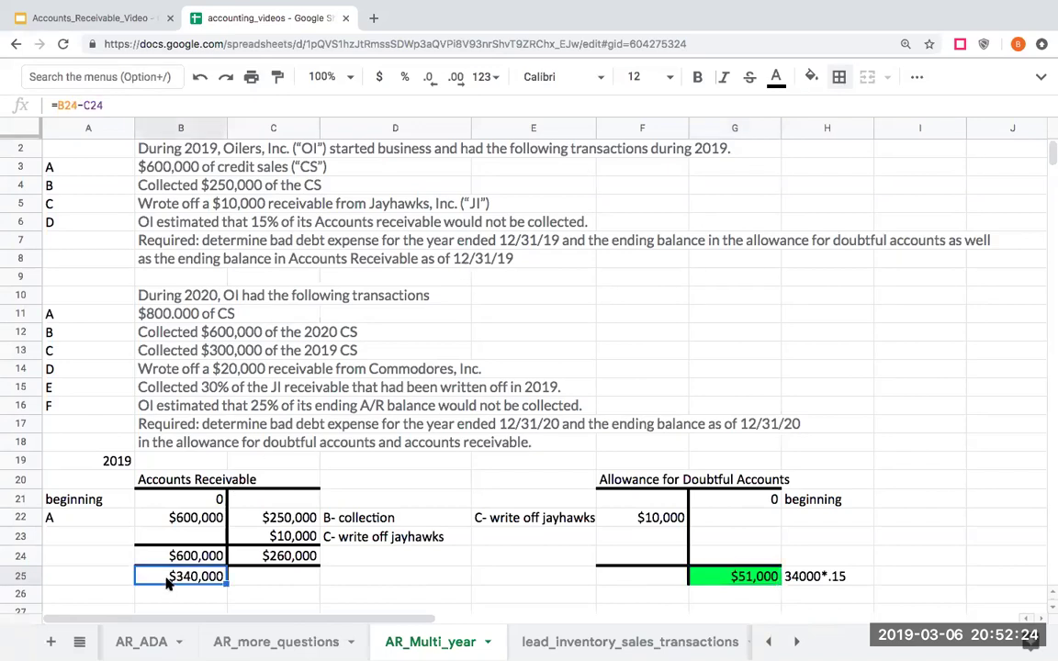
left_click(760, 575)
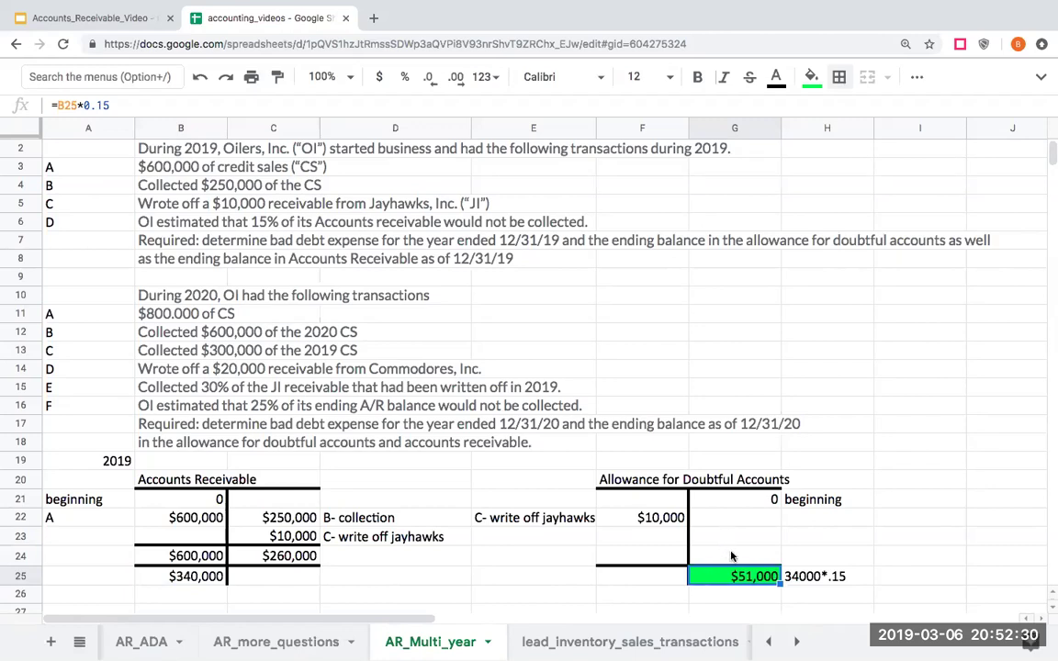
Fill cell G23 of the allowance T-account with yellow to mark the missing bad debt expense amount.
left_click(732, 557)
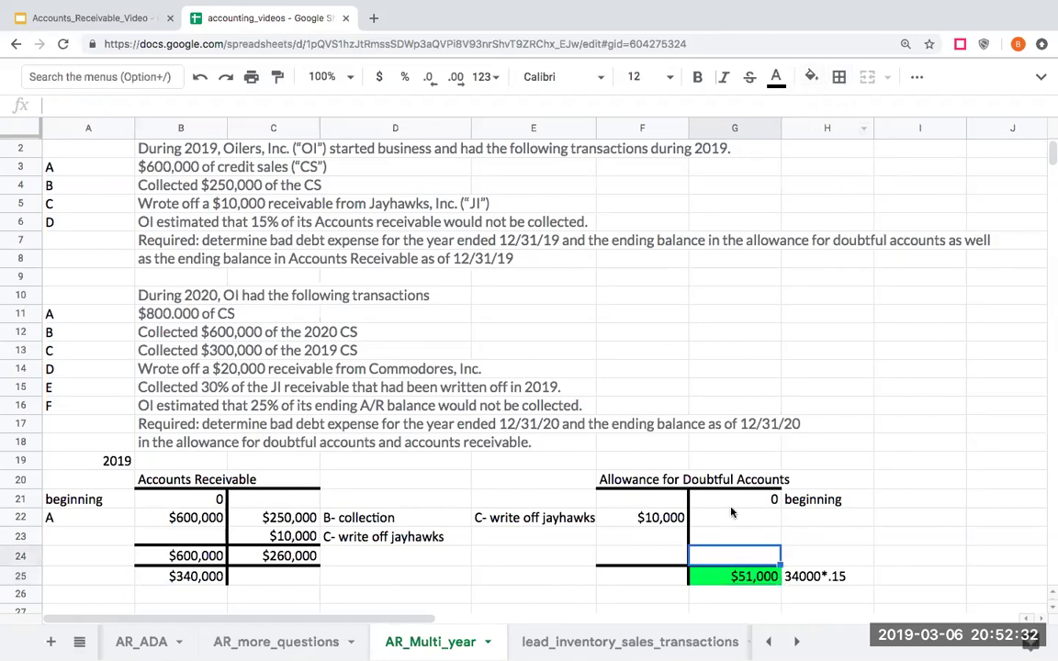
left_click(732, 534)
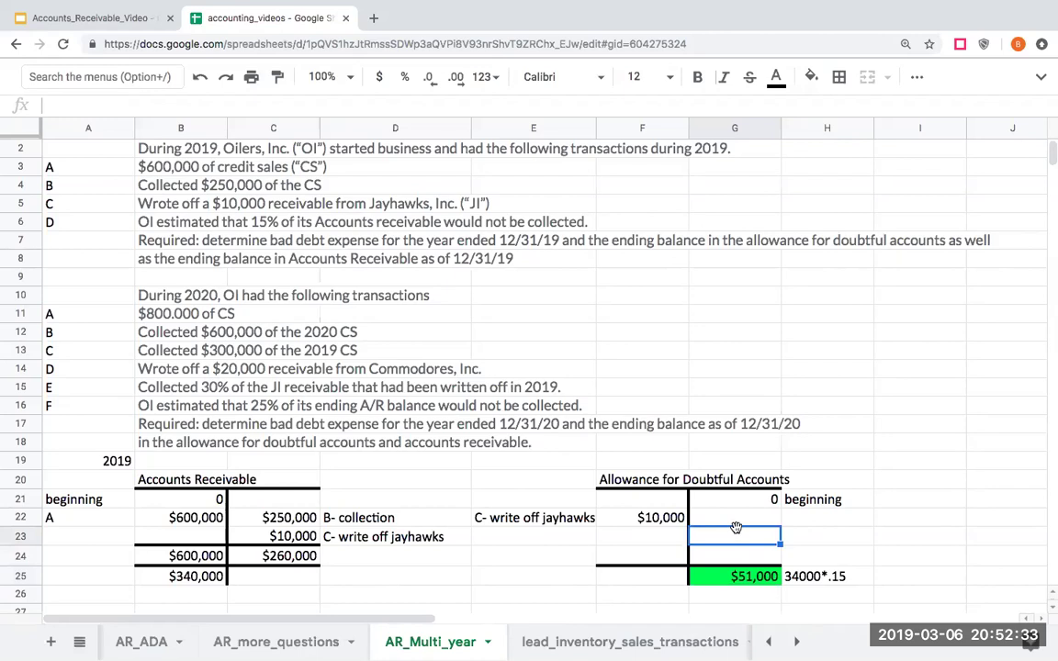
left_click(811, 77)
left_click(871, 159)
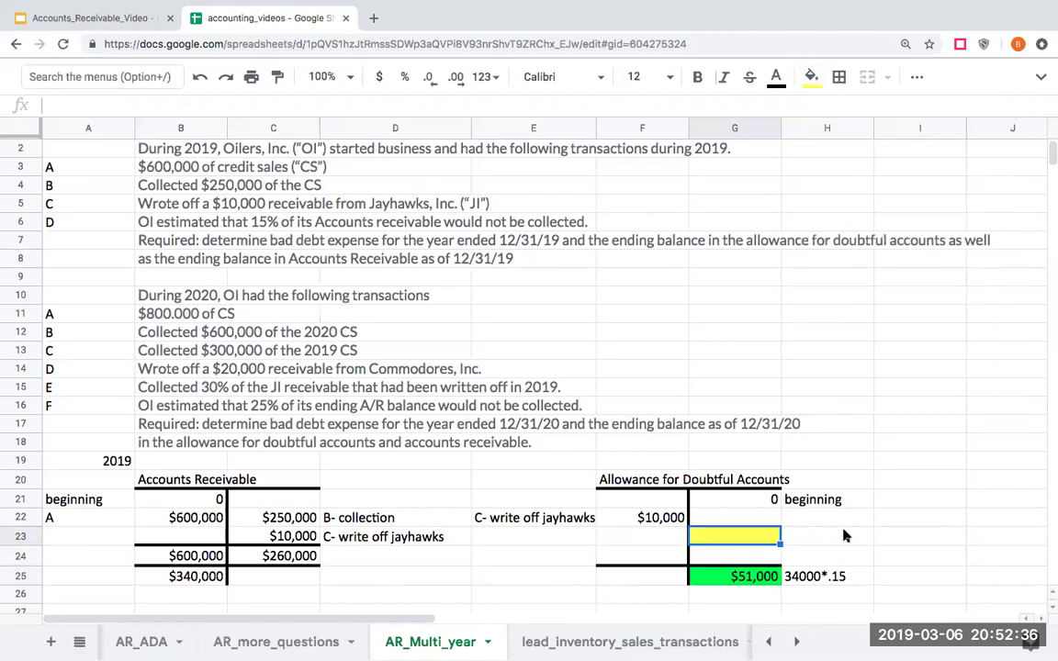
Write the equation 0 + x - 10000 = 51000 in H18 for the missing allowance credit.
left_click(813, 546)
left_click(765, 545)
left_click(827, 537)
left_click(734, 537)
key("Right")
key("Up")
key("Up")
key("Up")
key("Up")
key("Up")
key("Up")
key("Down")
type("0 + Z")
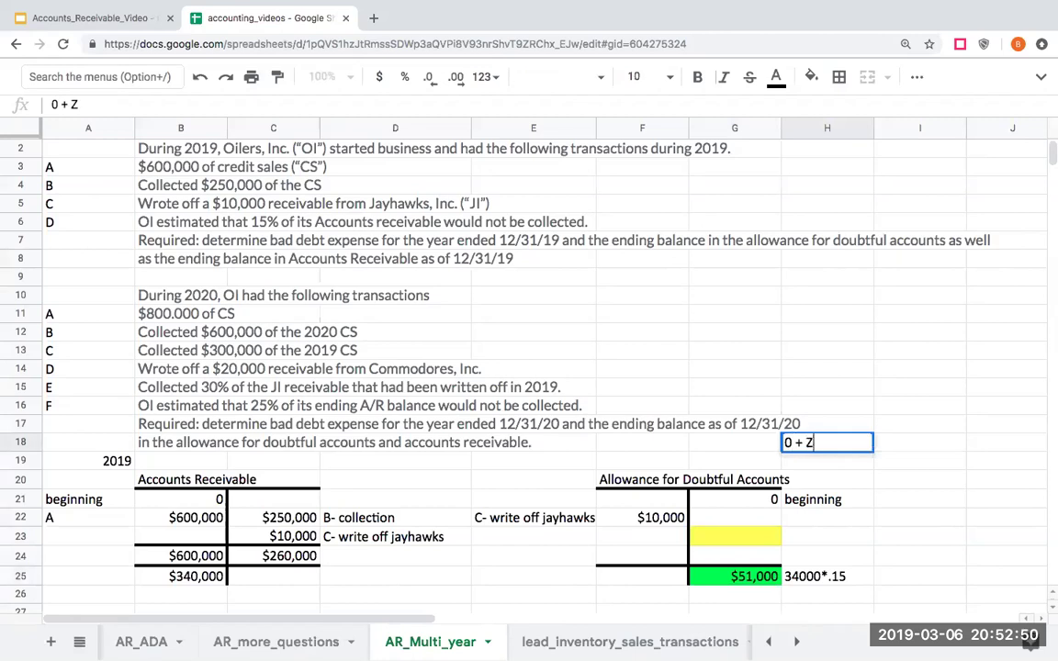
key("BackSpace")
type("x")
type(" =-")
type(" - 1000")
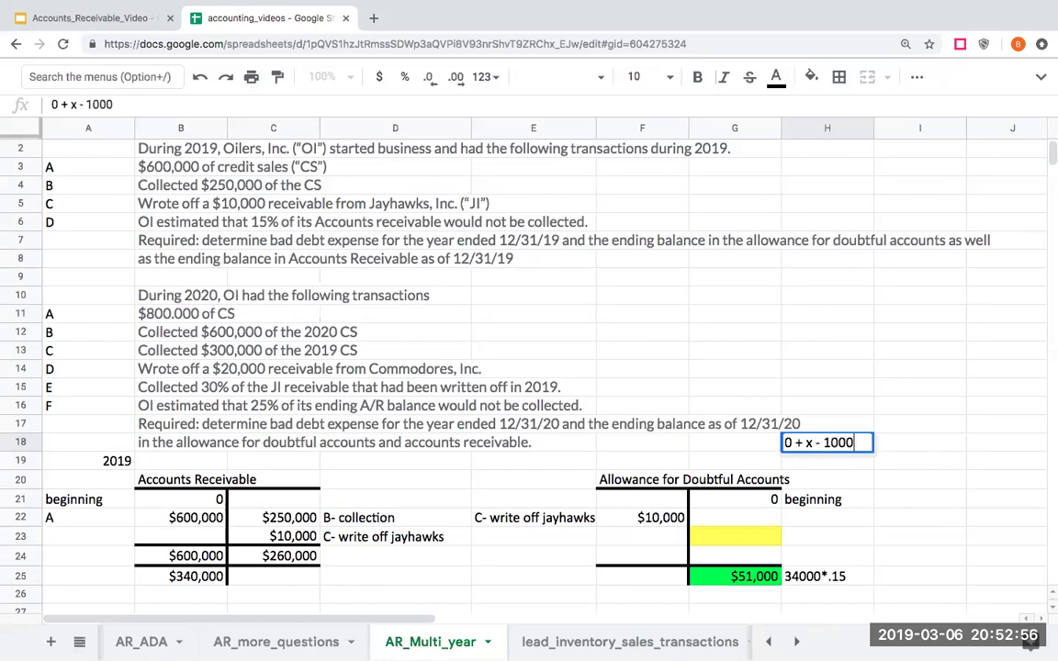
type("0 = 51000")
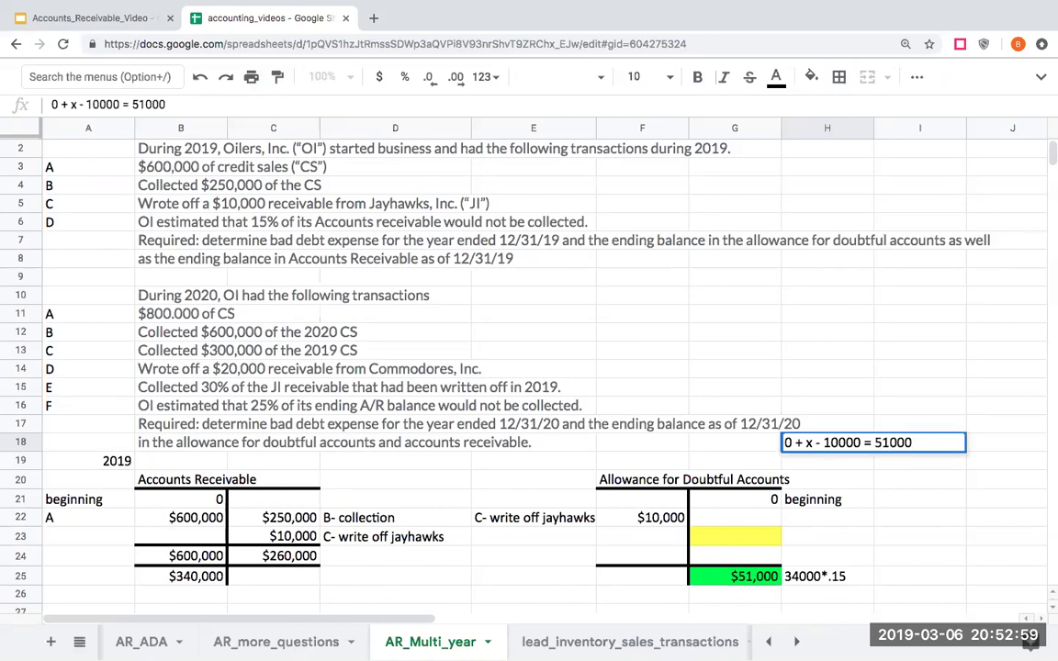
key("Return")
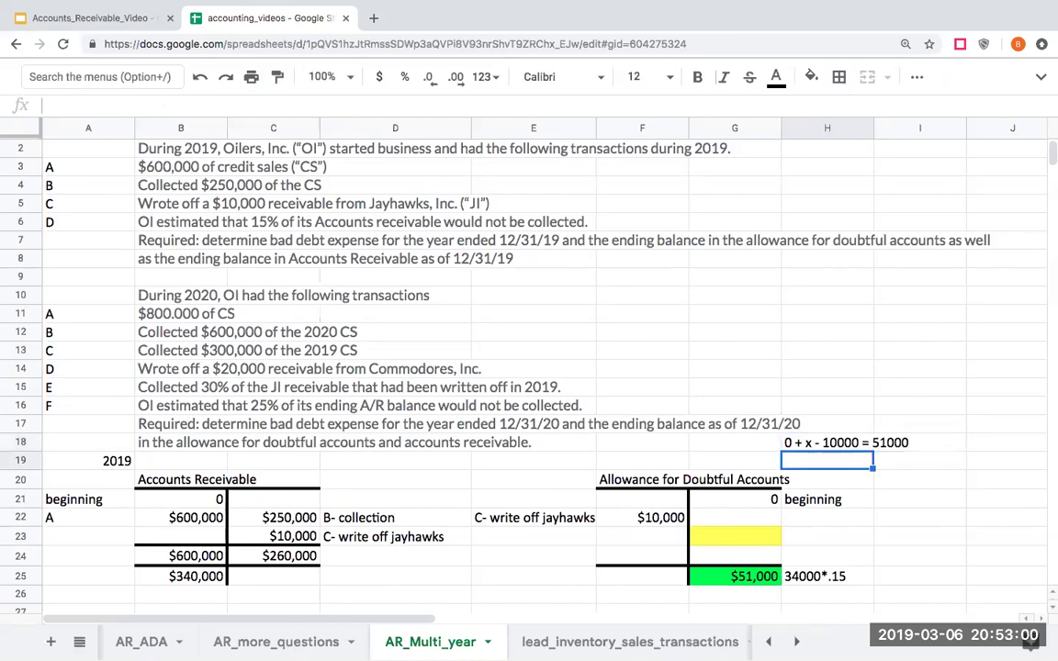
Write the solution X = 61000 in H19 and enter 61000 as the allowance credit in G23.
type("X = 61000")
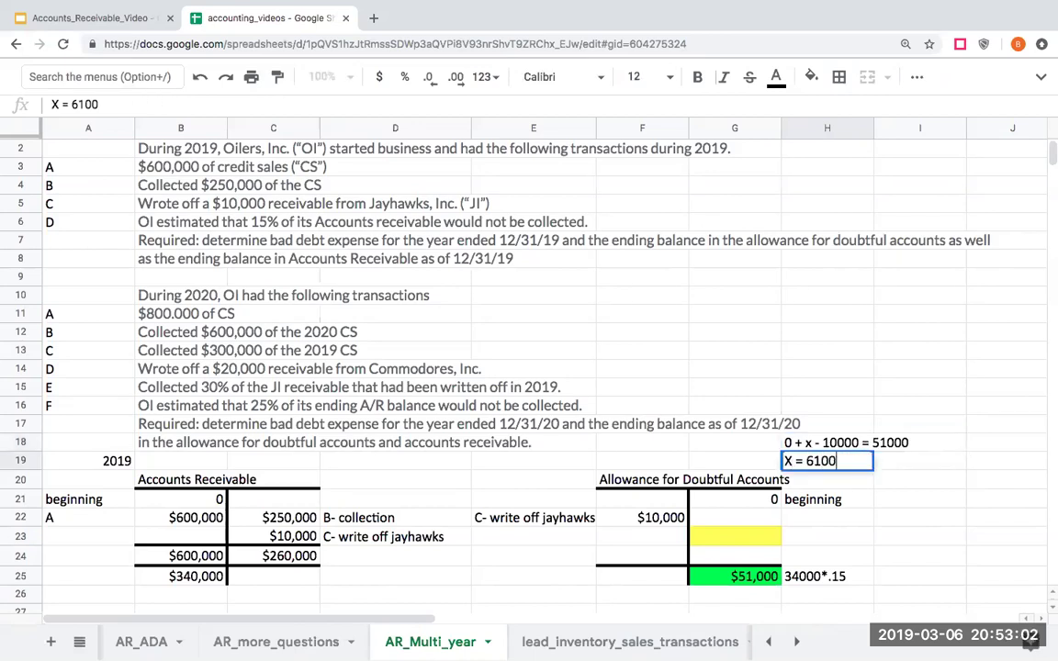
key("Return")
key("Down")
key("Down")
key("Down")
key("Left")
type("61000")
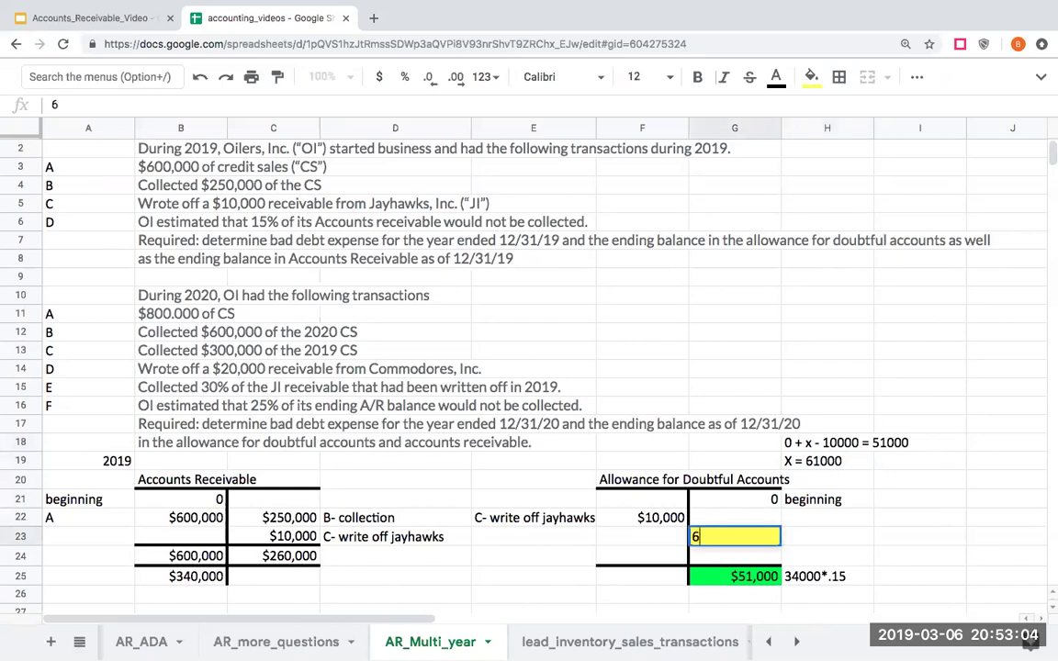
key("Return")
Check the new allowance credit against the write-off in F22 and the ending balance in G25.
key("Up")
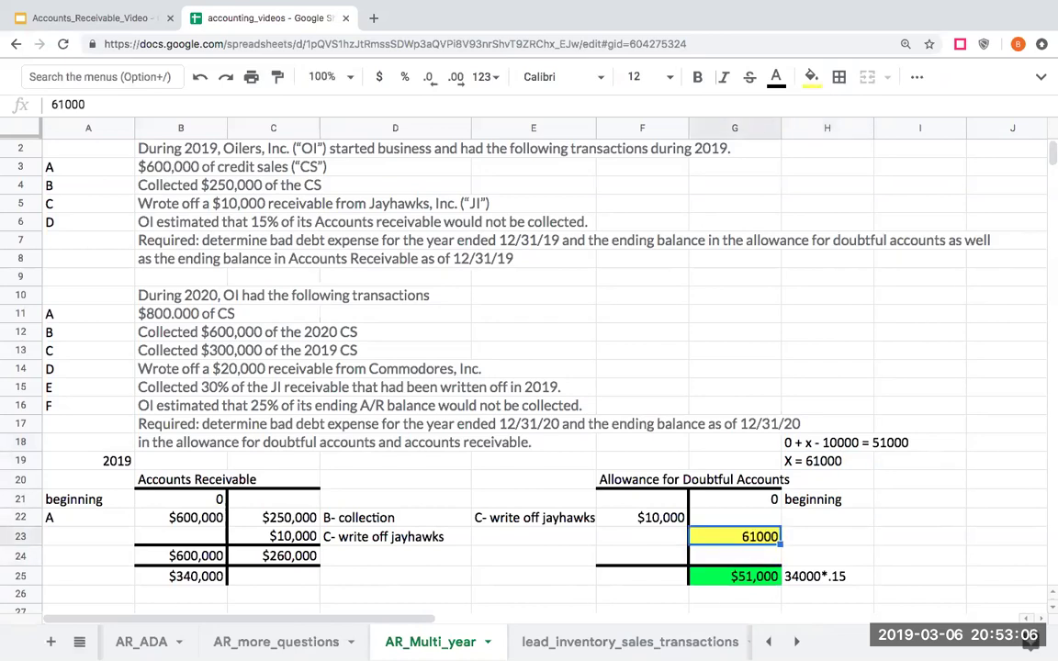
key("Left")
key("Up")
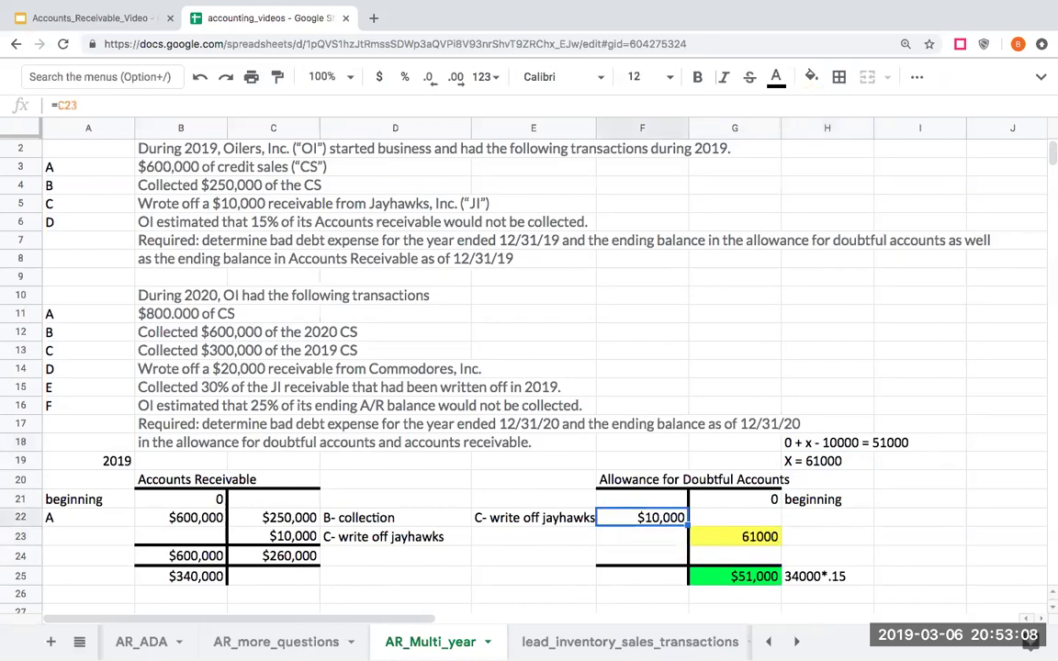
key("Right")
key("Down")
key("Down")
key("Down")
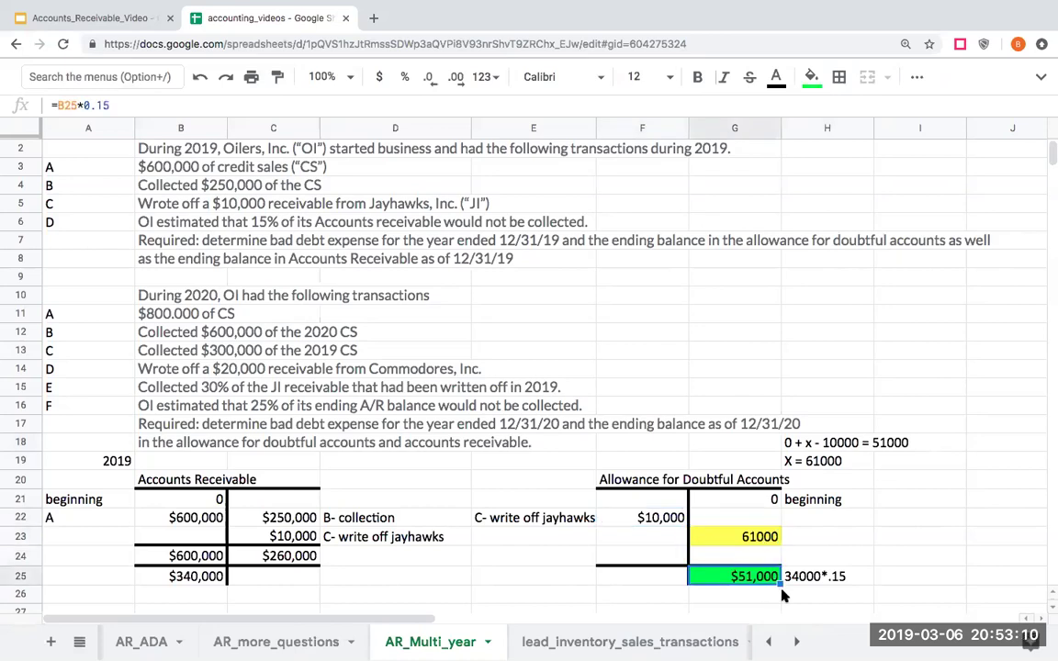
Format the allowance credit in G23 as currency with no decimal places.
left_click(716, 536)
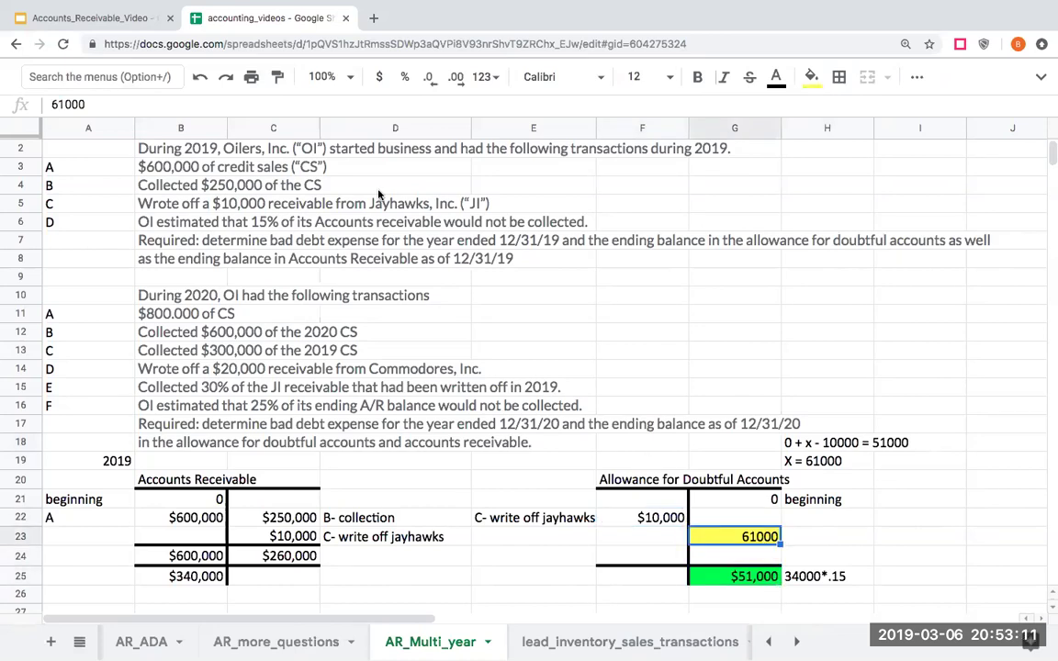
left_click(379, 76)
left_click(428, 76)
left_click(428, 77)
Record the 2019 answer by labelling F8 "bad debt expense (debit)" and entering 61000 in H8.
left_click(662, 288)
key("Up")
key("Up")
type("bad d")
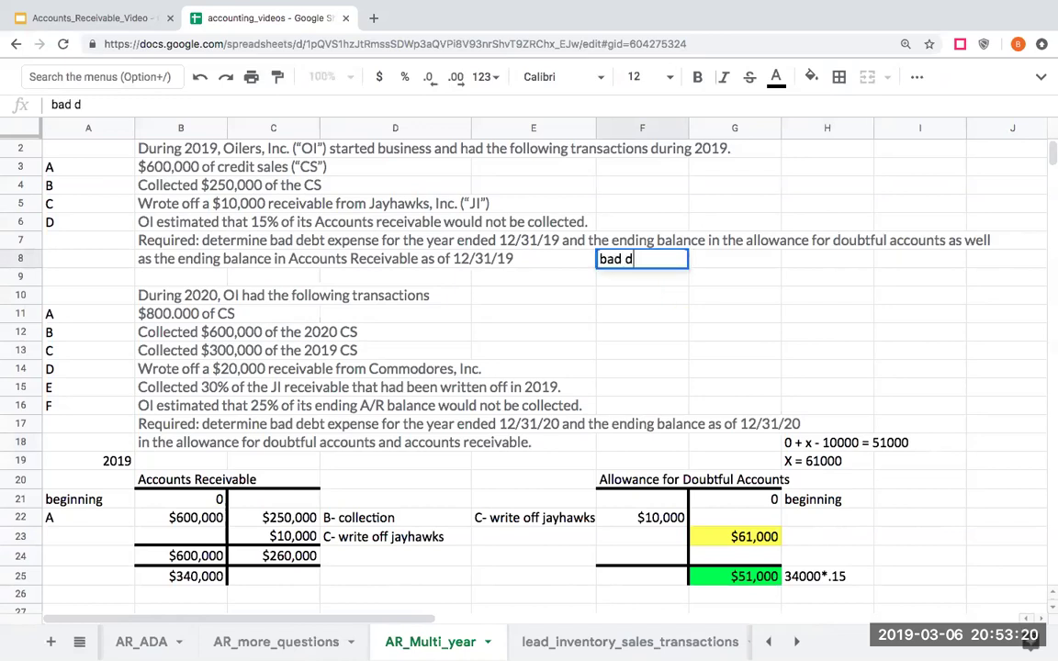
type("ebt expense (debit")
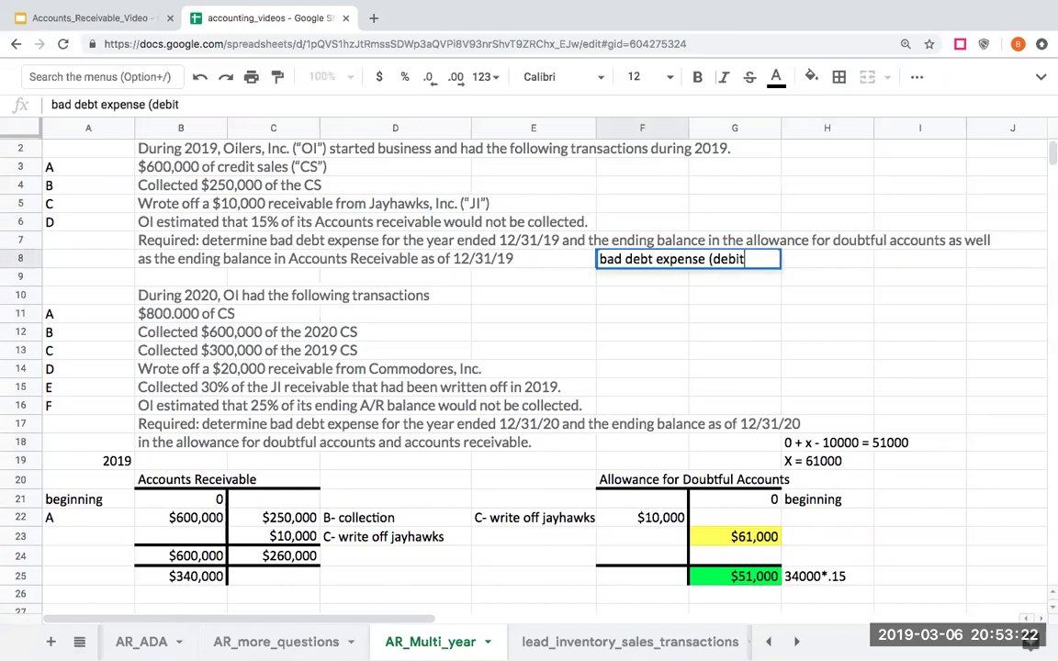
type(")")
key("Tab")
key("Tab")
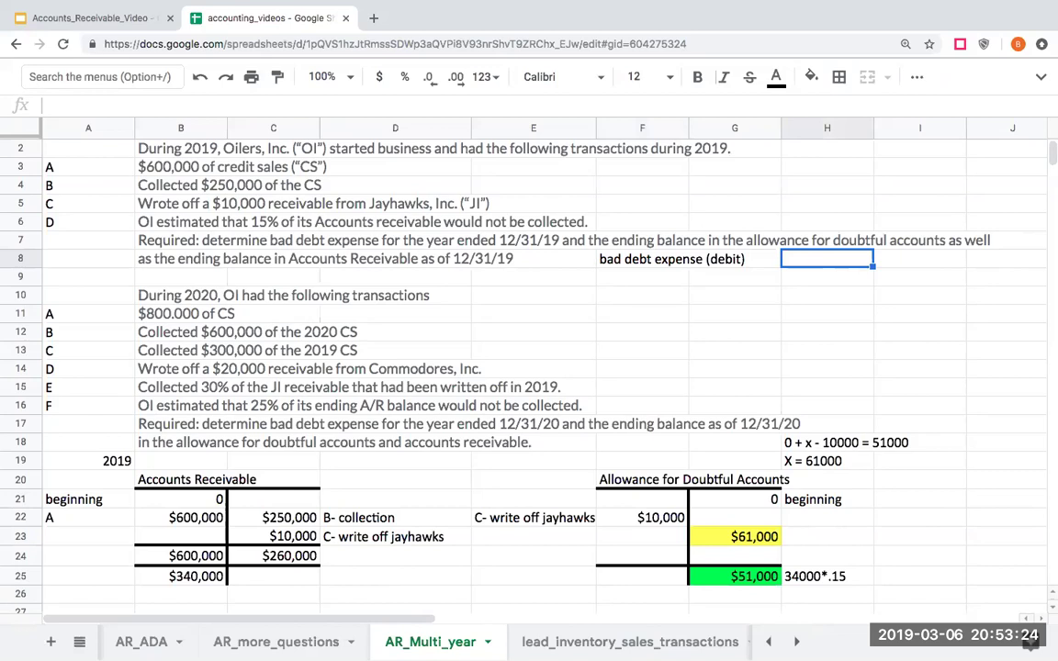
type("61000")
key("Return")
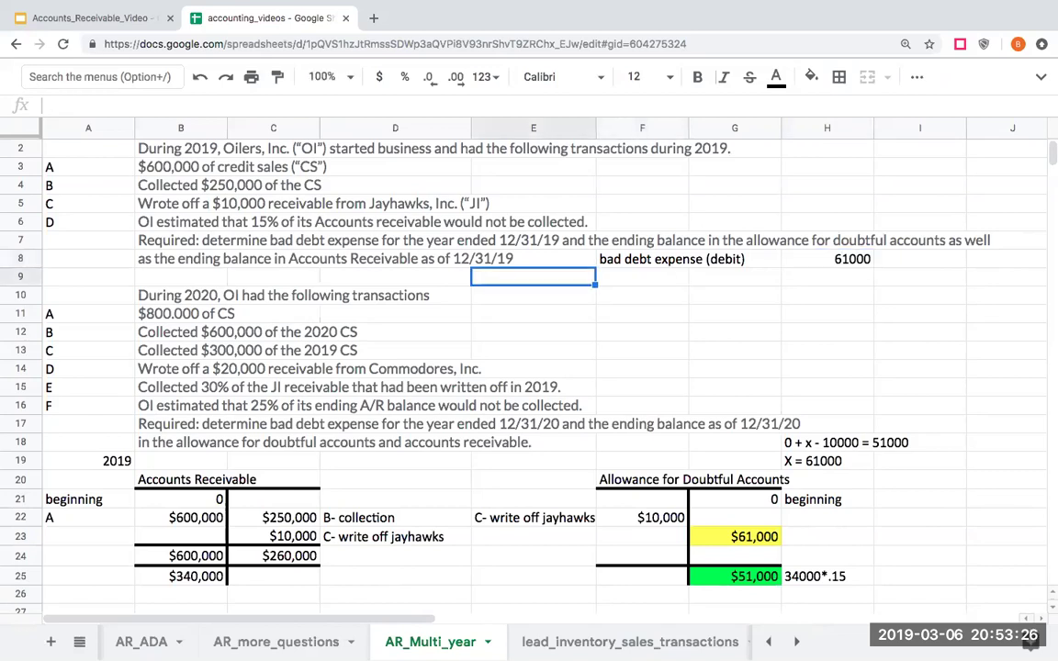
Record the 2019 receivable answer by labelling F9 "A/R balance (debit)" and entering 340000 in H9.
type("a")
key("BackSpace")
type("A/R balan")
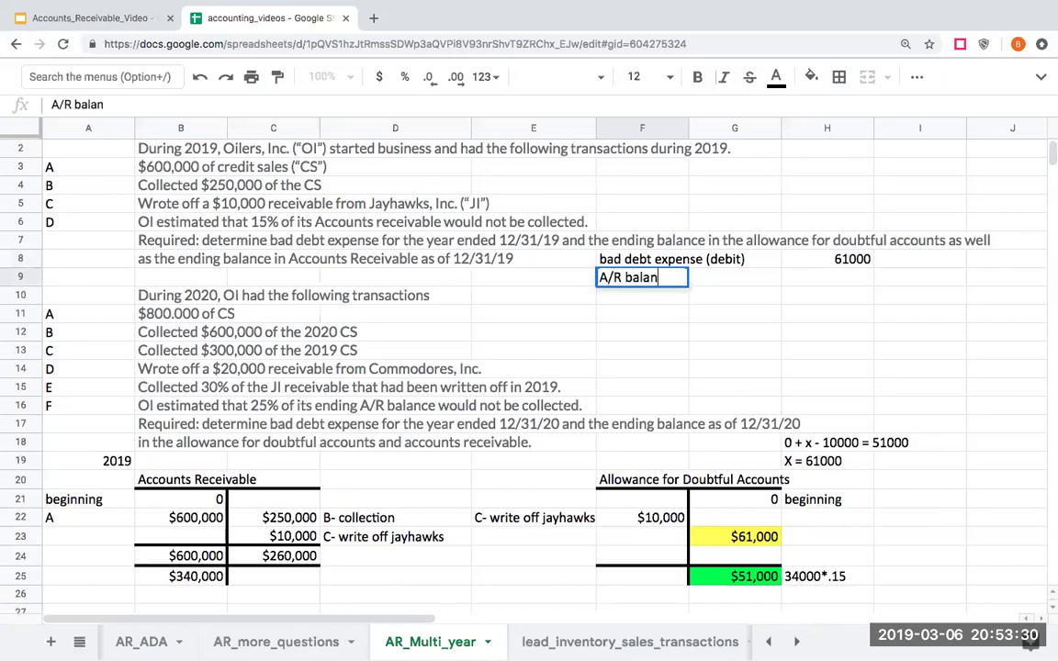
type("ce (debit)")
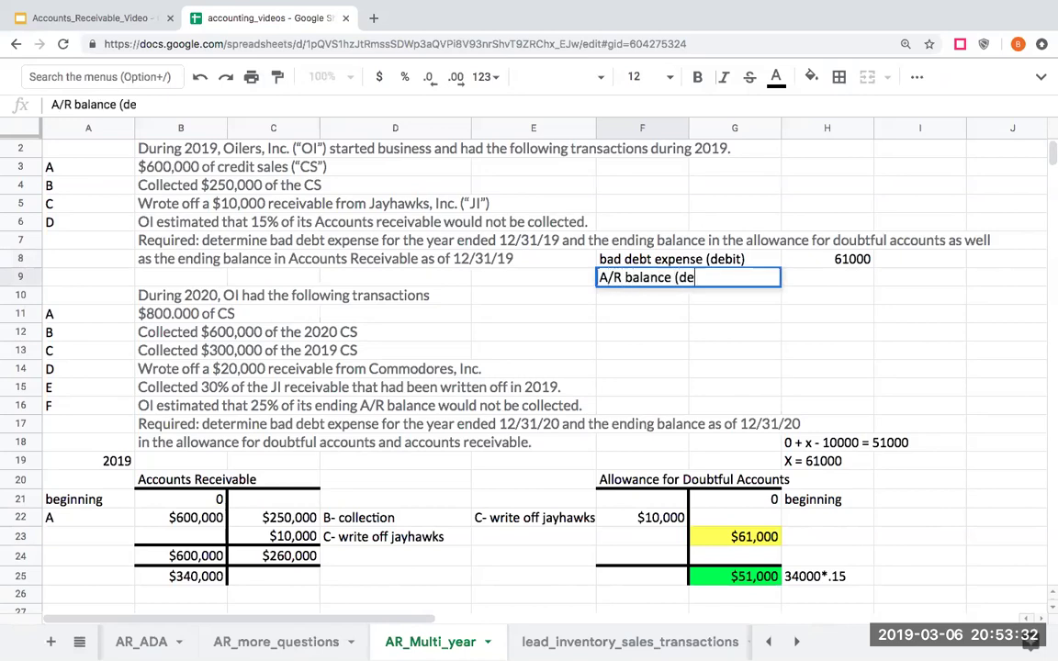
key("Tab")
key("Tab")
type("340000")
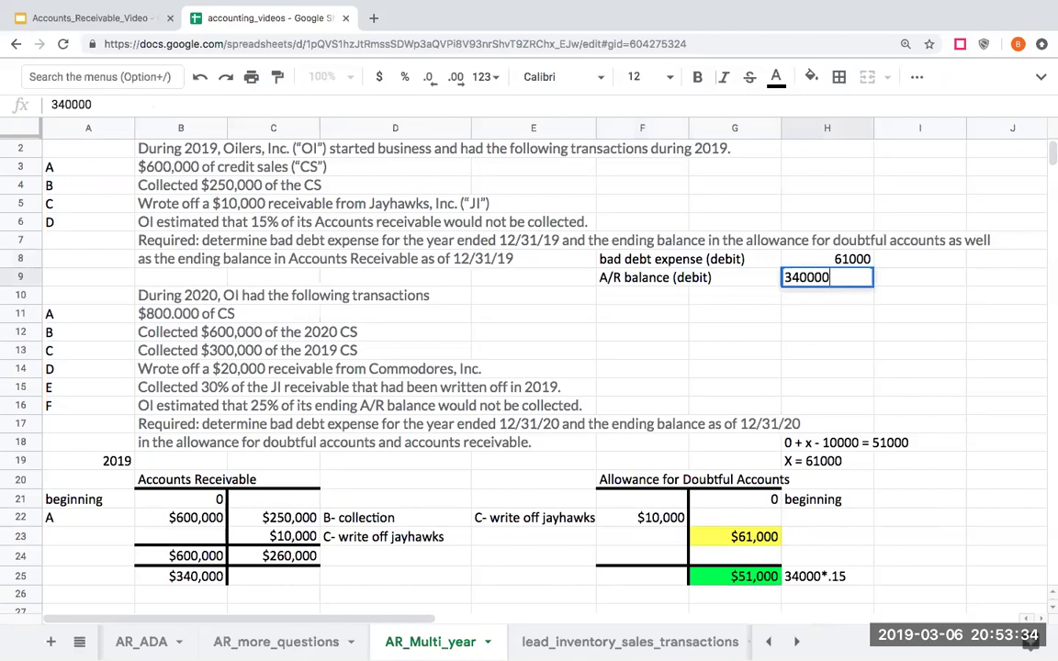
key("Return")
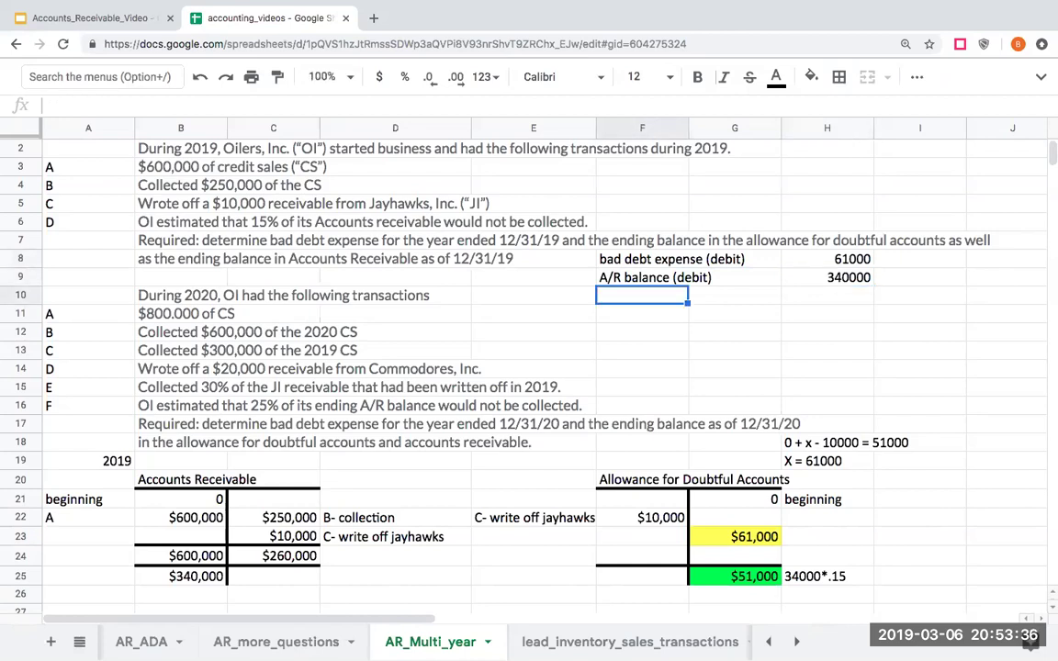
Label F10 "ADA (credit)" with 51000 in H10, and format H8:H10 as currency with no decimal places.
type("allo")
key("BackSpace")
key("BackSpace")
key("BackSpace")
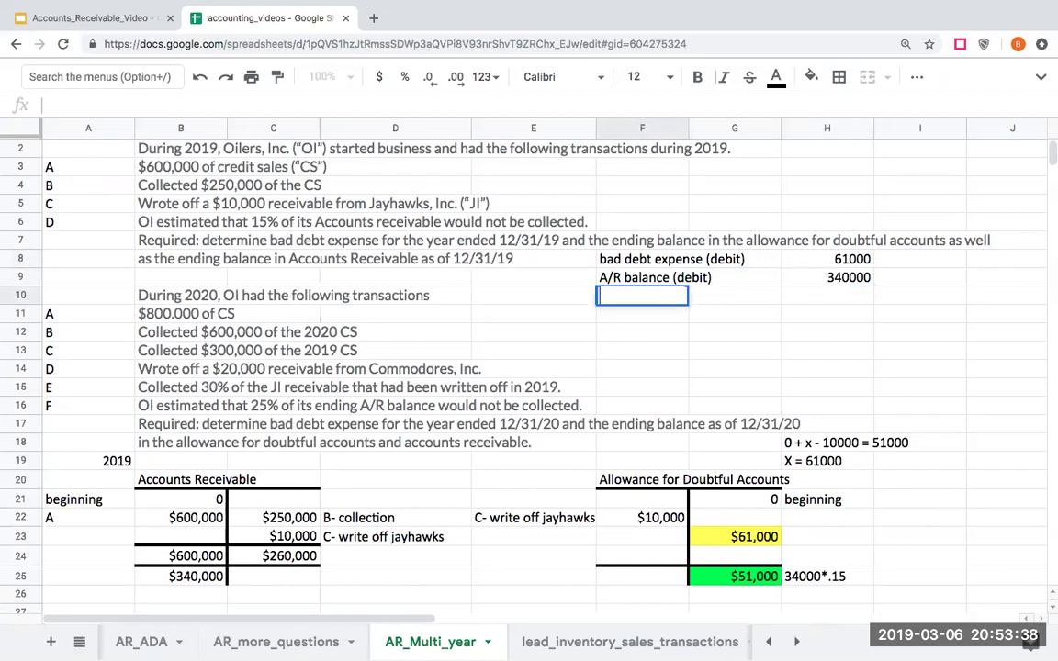
type("ADA (credit)")
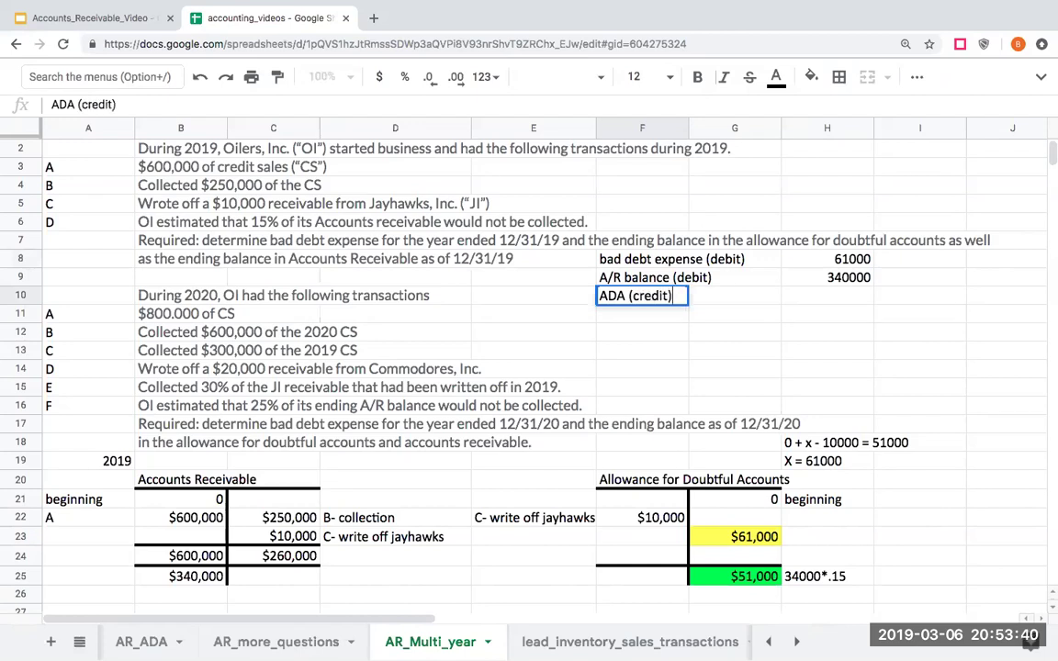
key("Return")
left_click(826, 295)
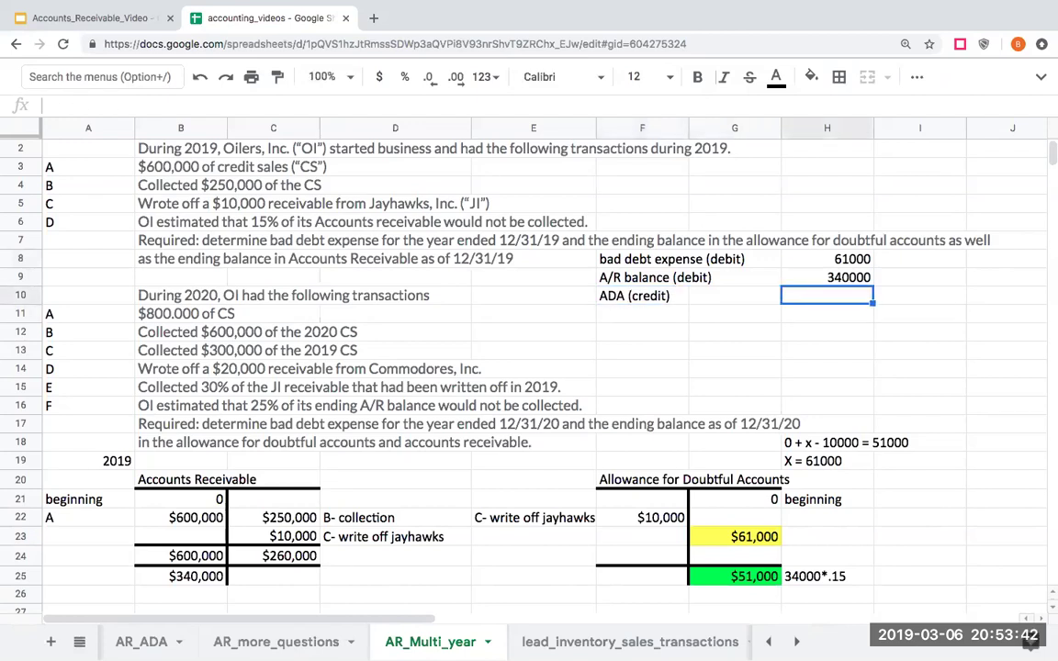
type("51000")
key("Return")
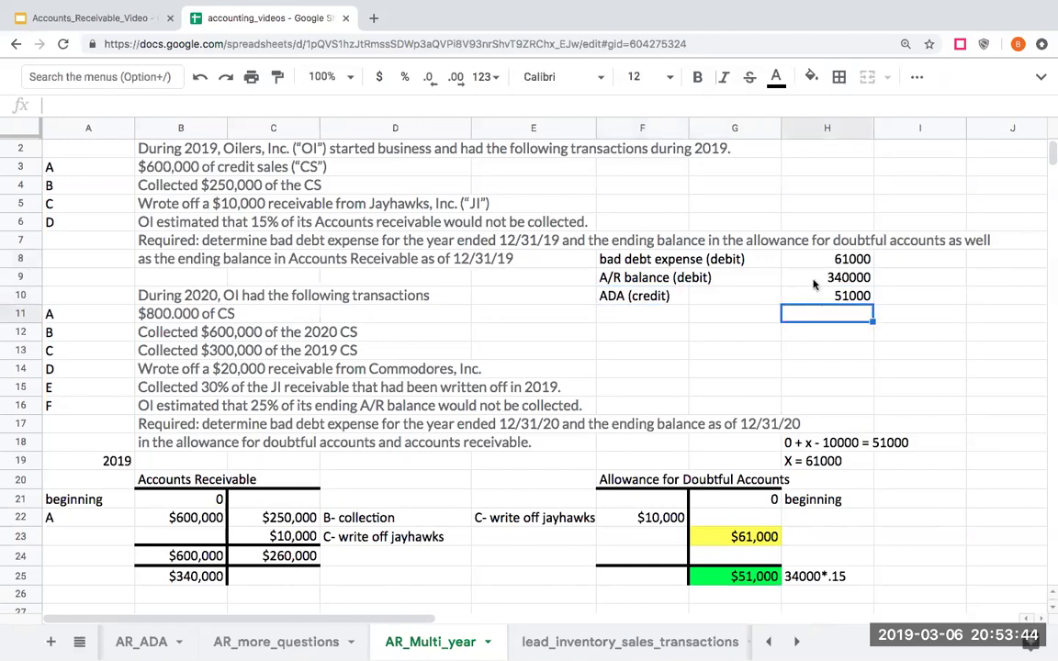
left_click_drag(818, 265, 832, 296)
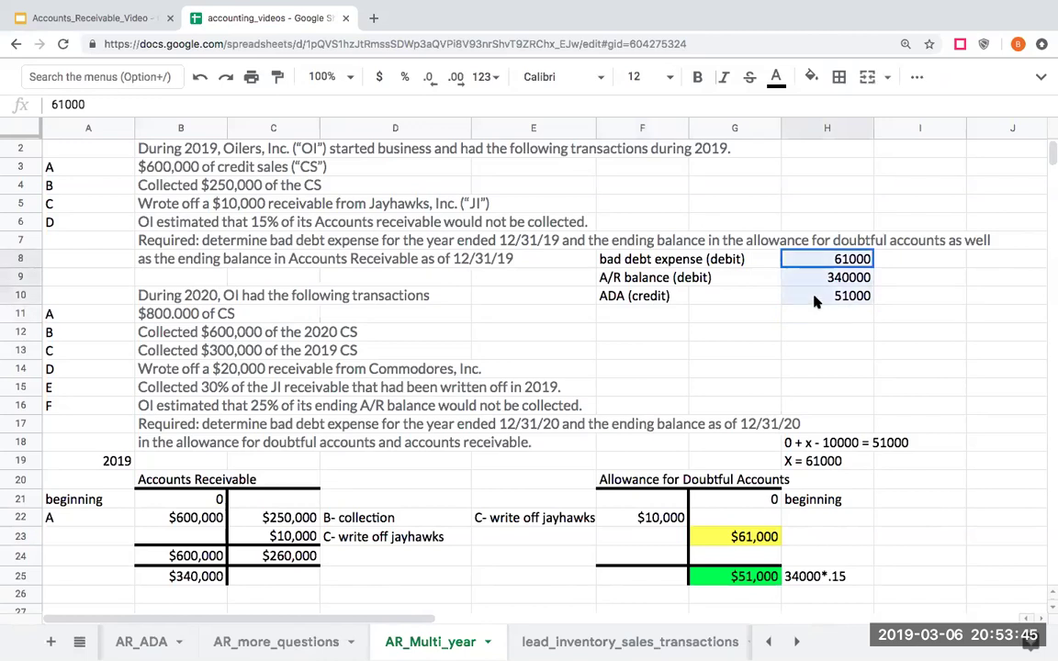
left_click(378, 78)
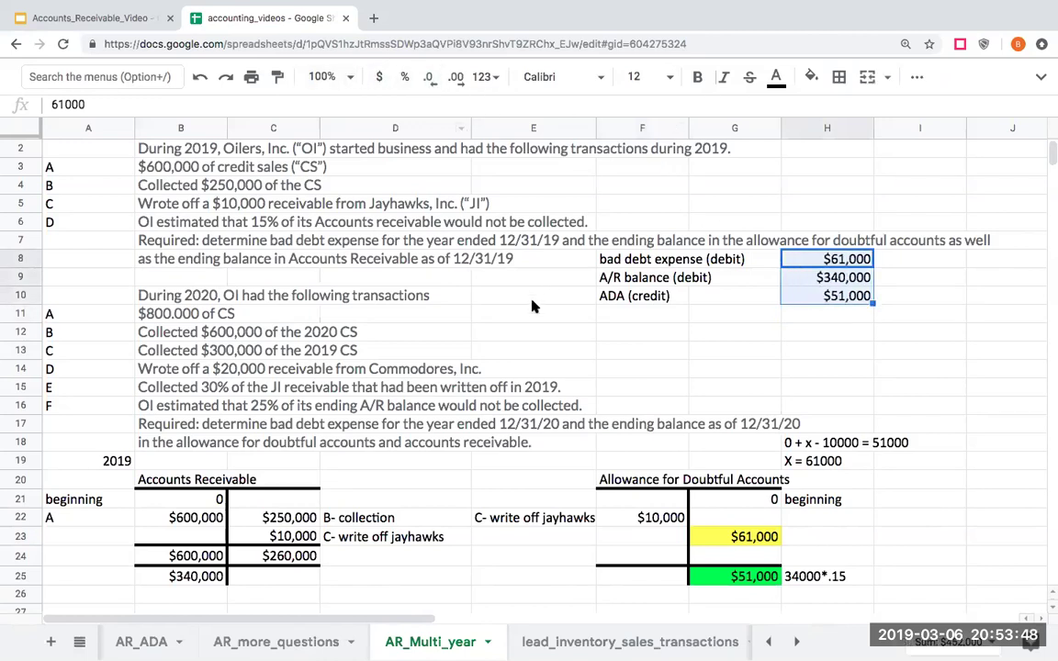
Copy the 2019 T-account block A19:H25 and paste it starting at A29.
scroll(531, 331, "down", 1)
scroll(531, 331, "down", 1)
scroll(163, 515, "down", 3)
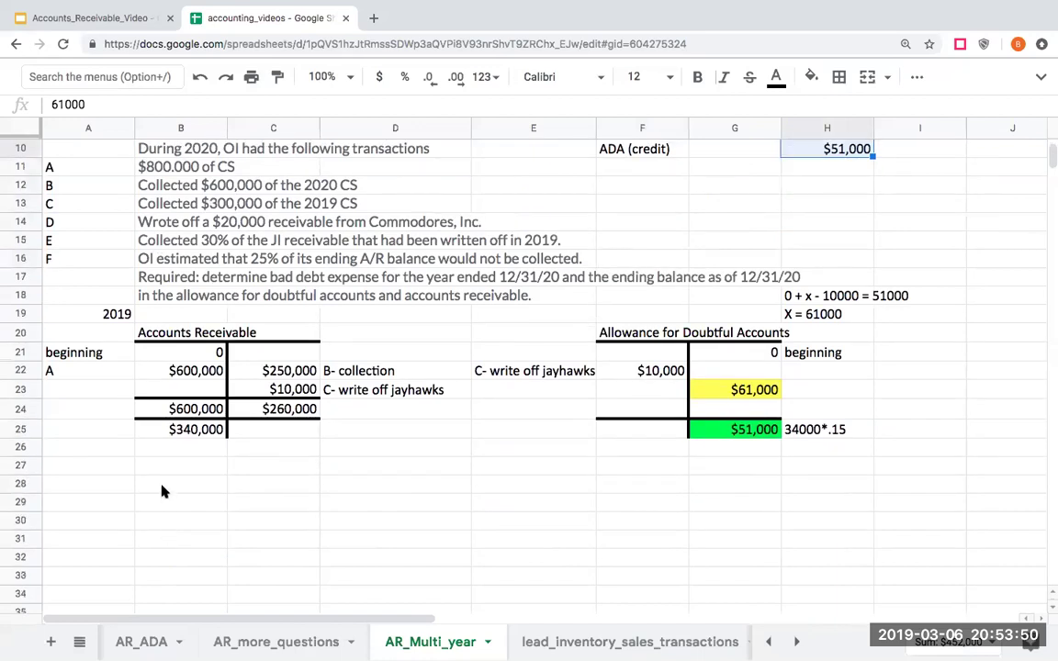
left_click(198, 507)
mouse_move(92, 319)
left_mouse_down()
mouse_move(275, 322)
mouse_move(778, 429)
mouse_move(827, 428)
left_mouse_up()
right_click(723, 419)
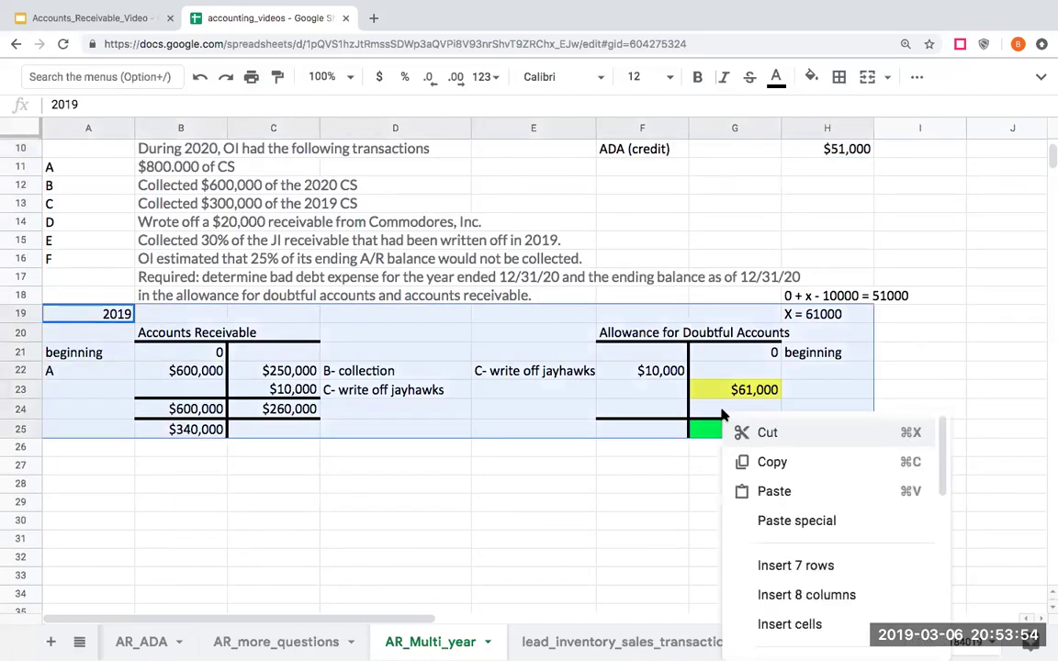
key("super+c")
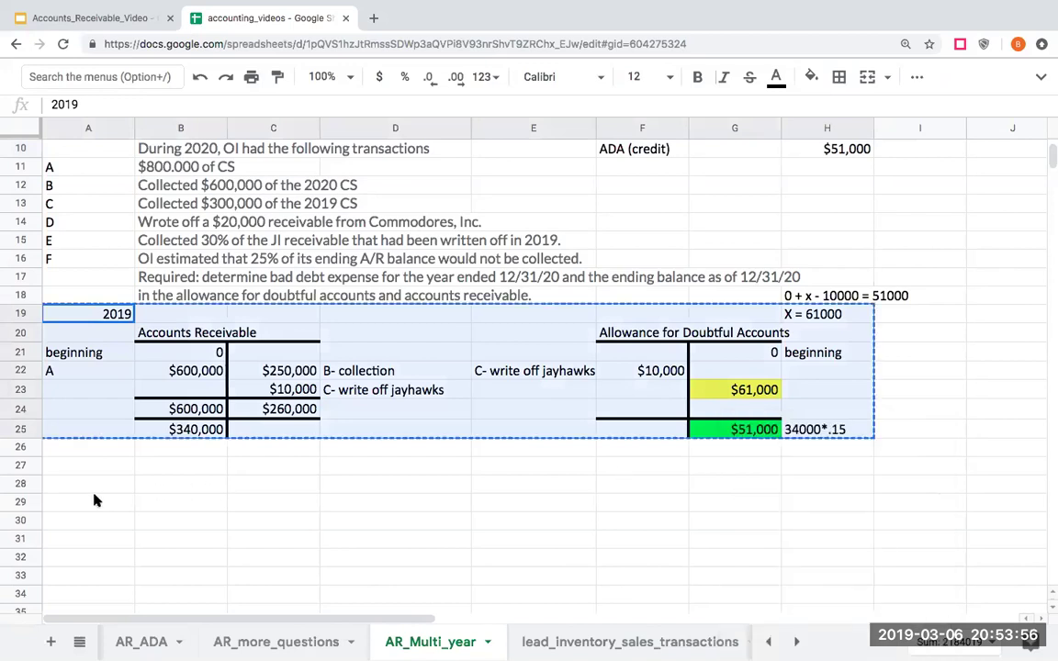
left_click(96, 501)
right_click(96, 502)
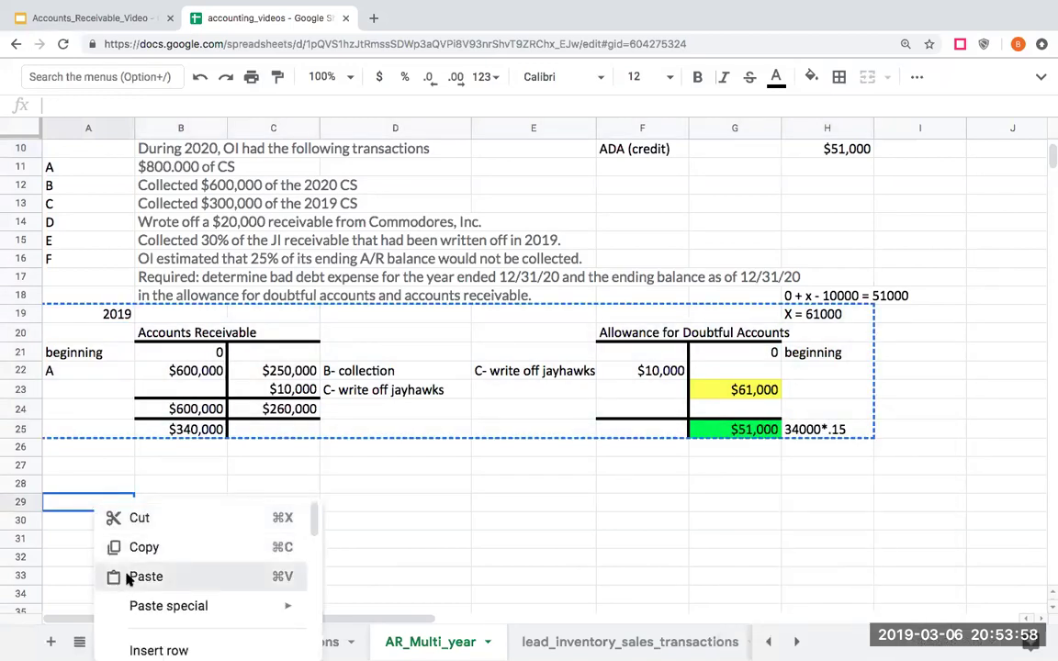
left_click(145, 577)
Clear the copied row labels in A31:A32 and the Accounts Receivable debit amounts in B31:B32.
left_click(88, 541)
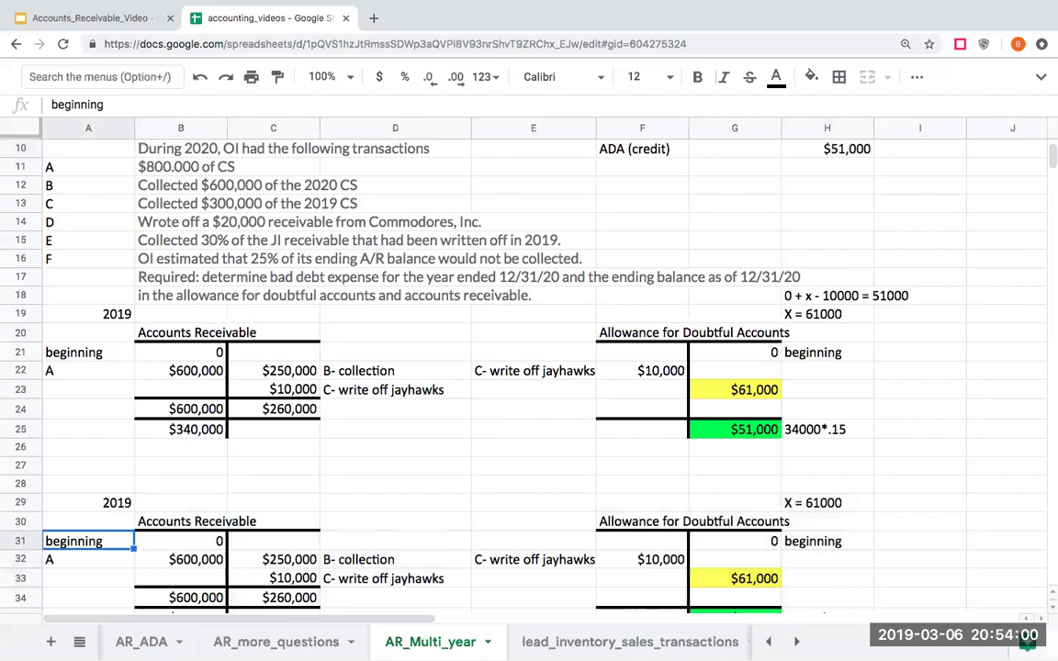
key("Delete")
key("Down")
key("Delete")
key("Right")
key("Delete")
key("Up")
key("Delete")
Clear the copied credit amounts, descriptions and write-off entry in C32:F33, plus the Accounts Receivable totals in B34:C34.
key("Right")
key("Up")
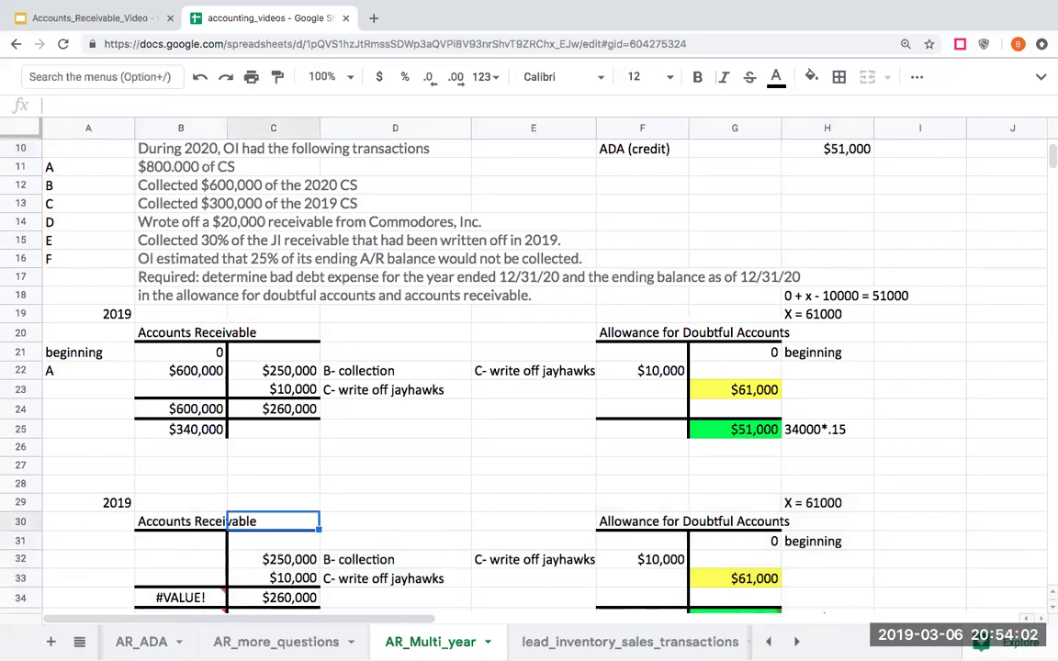
key("Down")
key("Down")
key("Down")
key("Right")
key("Up")
key("Down")
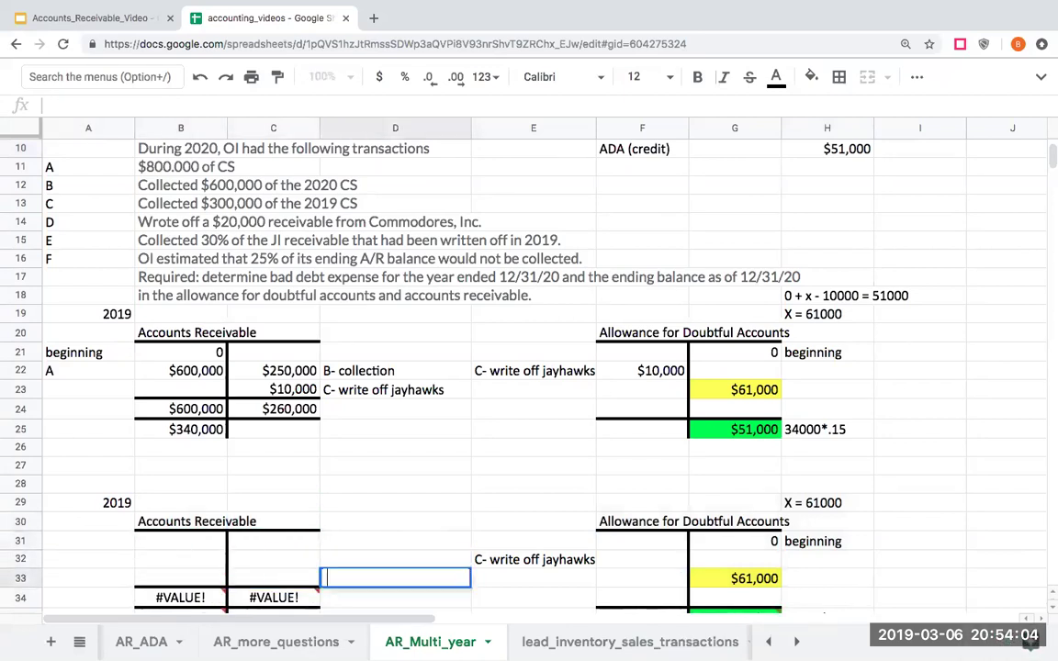
key("Left")
key("Down")
key("Left")
Set the year of the copied T-account block in A29 to 2020.
left_click(88, 502)
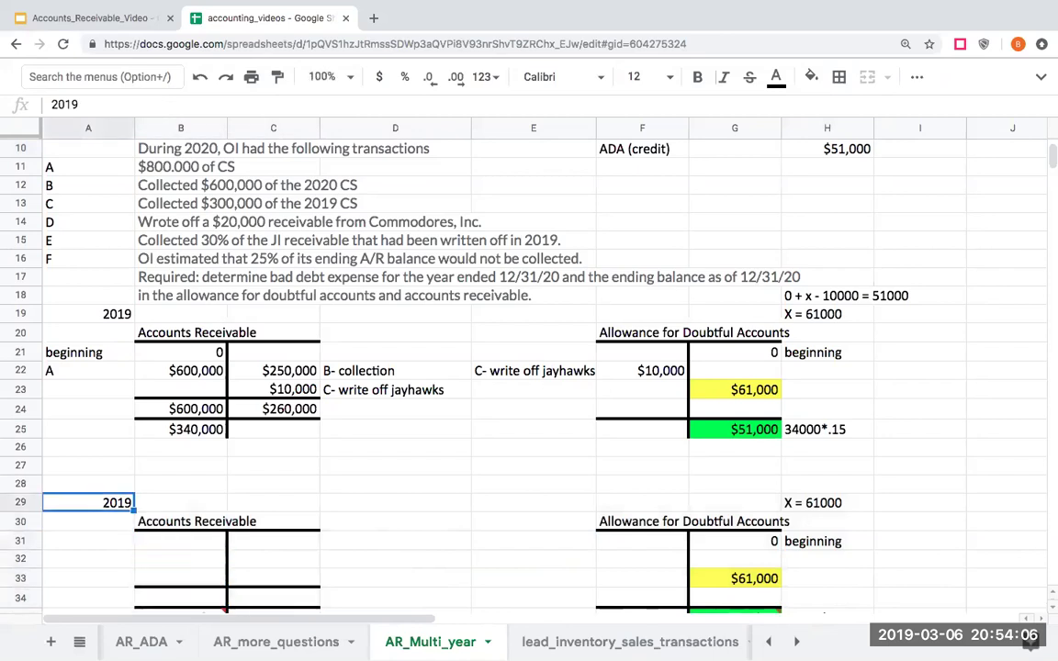
type("2020")
key("Right")
Clear the copied equation solution in H29 and the "beginning" label in H31.
key("Right")
key("Right")
key("Right")
key("Right")
key("Right")
key("Right")
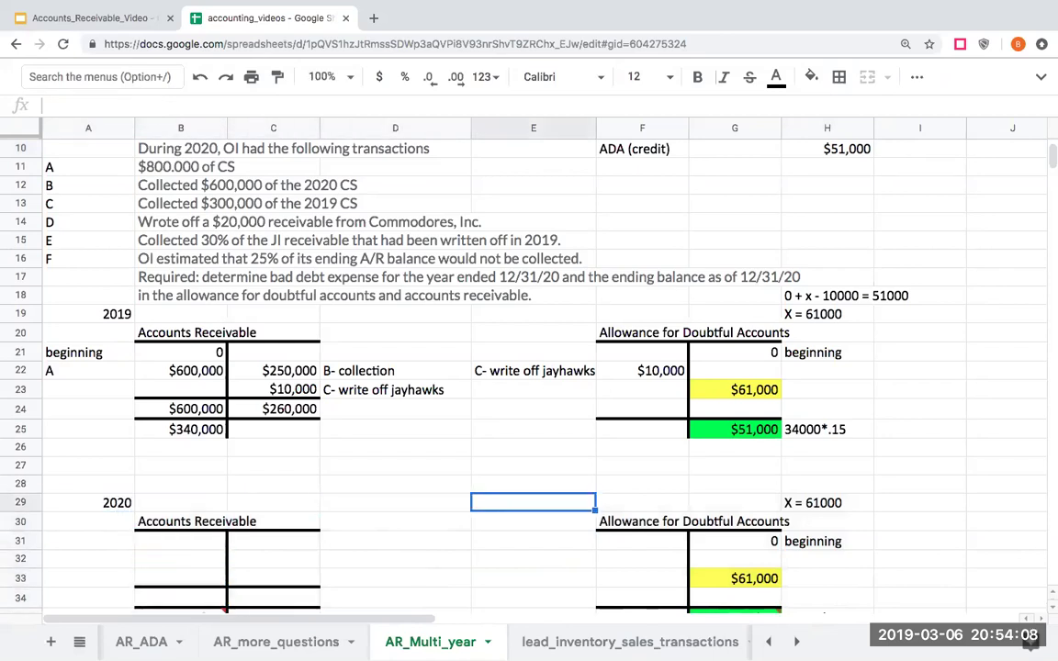
key("Delete")
key("Down")
key("Down")
key("Delete")
Clear the copied allowance amounts in G33 and G35 and the calculation note in H35.
key("Left")
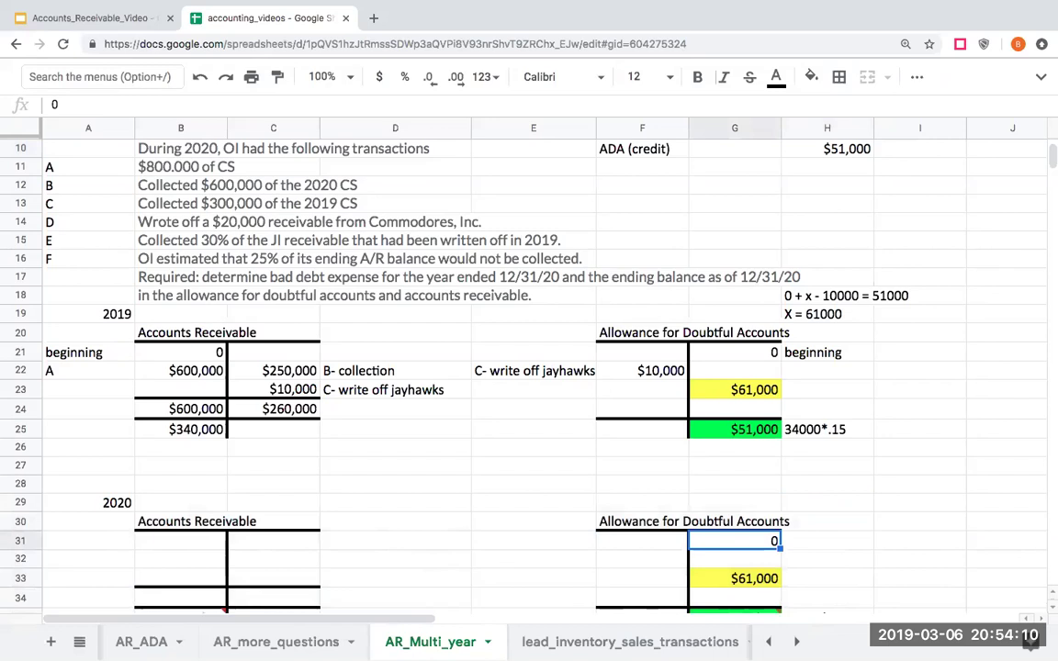
key("Down")
key("Down")
key("Delete")
key("Down")
key("Down")
key("Delete")
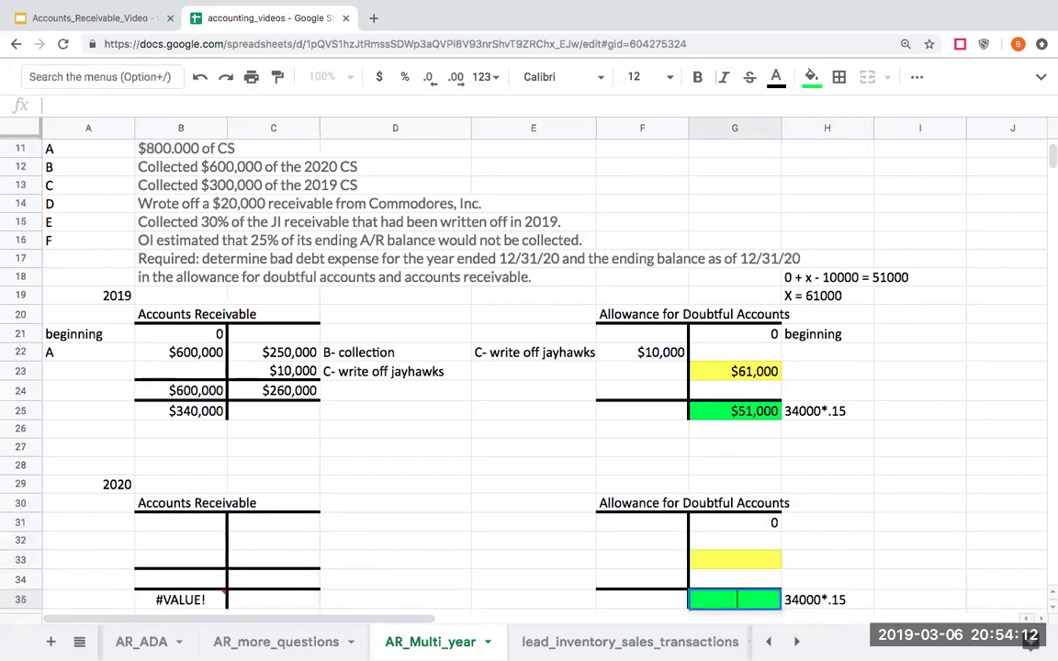
key("Right")
key("Delete")
Clear the copied ending Accounts Receivable balance formula in B35.
key("Left")
key("Left")
key("Left")
key("Left")
key("Left")
key("Left")
key("Delete")
key("Up")
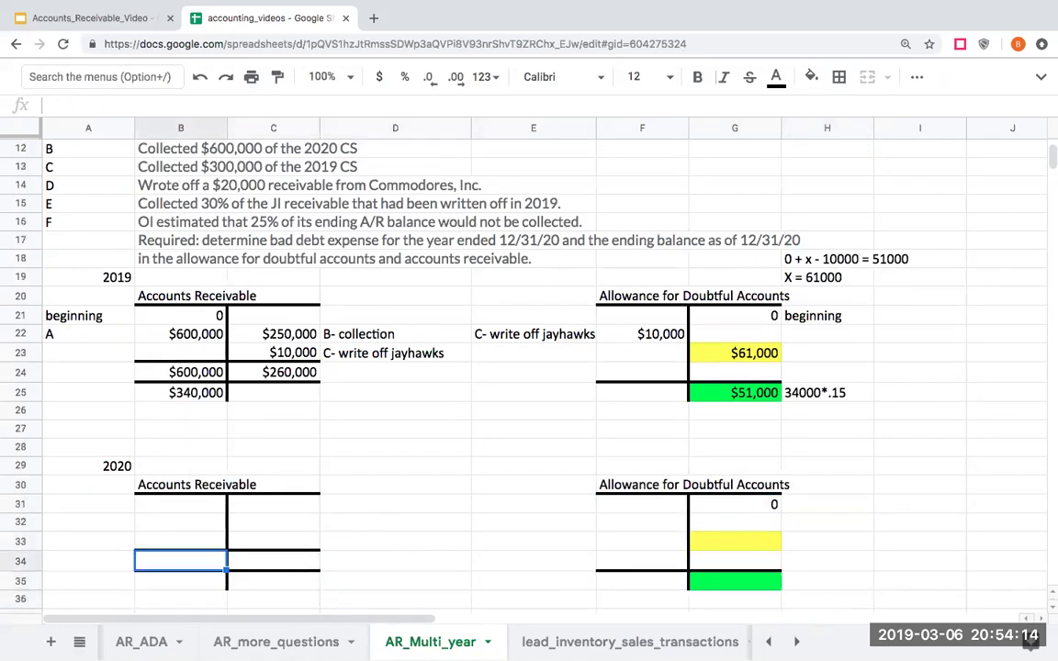
Clear the yellow and green fill from the 2020 allowance T-account, F31:G35.
left_click_drag(652, 504, 726, 591)
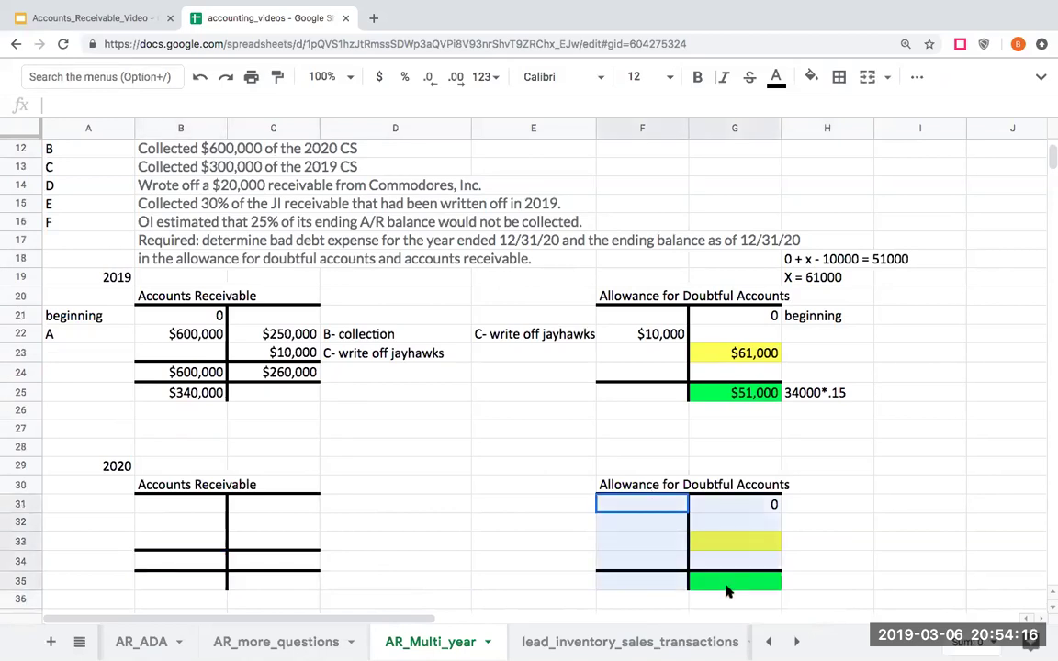
left_click(811, 76)
left_click(974, 138)
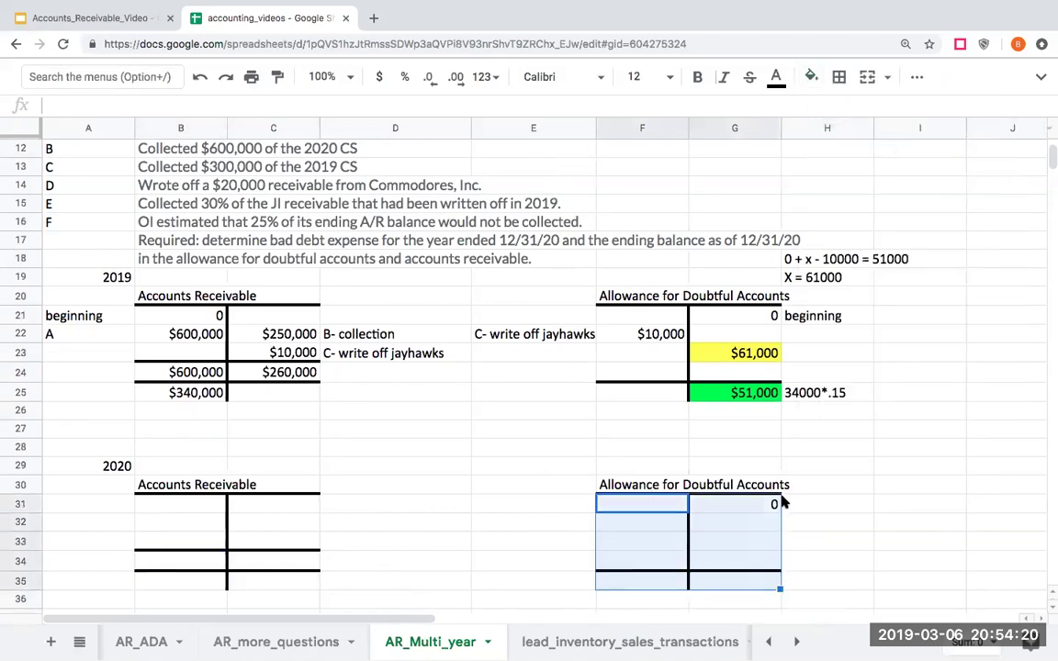
Carry the 2019 ending allowance into the 2020 beginning balance in G31 with the formula =G25.
left_click(764, 506)
left_click(826, 505)
type("+")
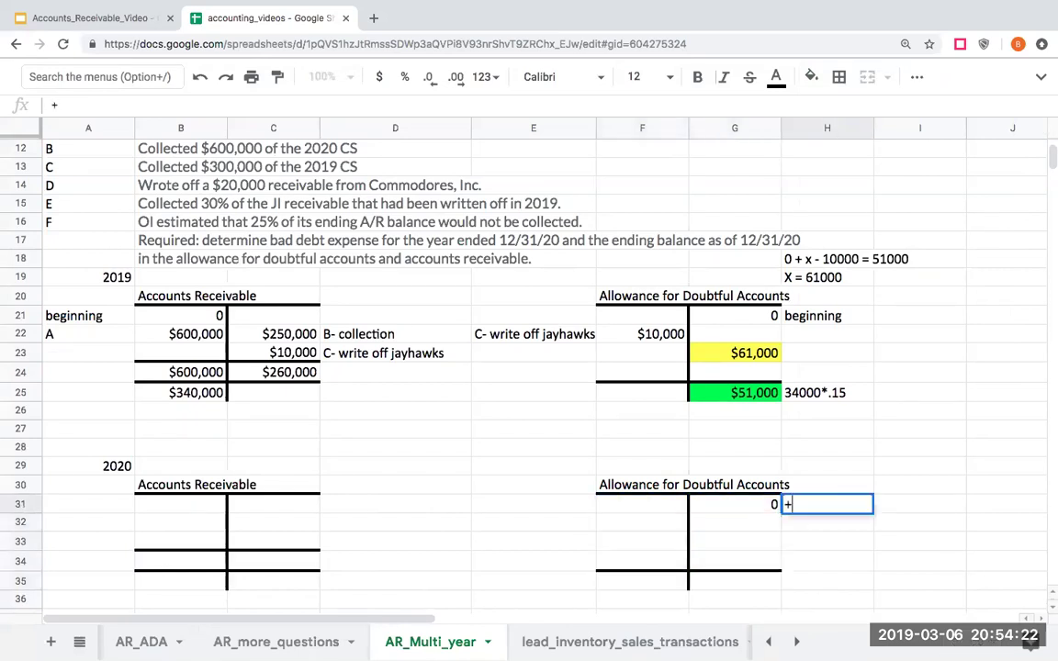
key("Escape")
key("Left")
type("=G25")
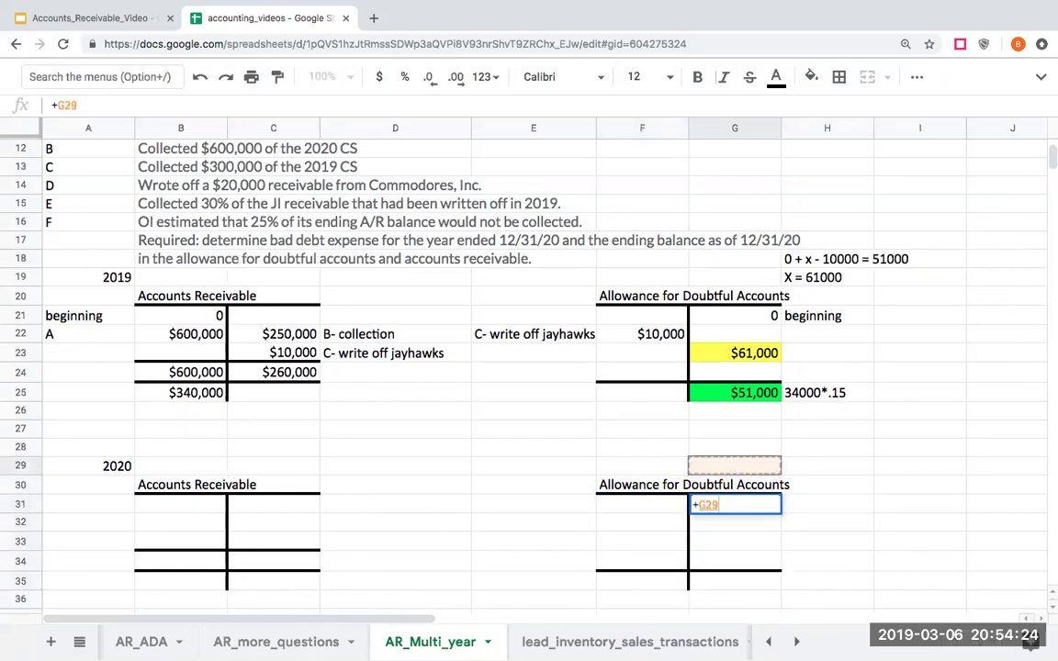
key("Return")
Date the ending 2019 allowance balance 12/31/19 in H26 and the beginning 2020 balance 1/1/20 in H31.
left_click(826, 504)
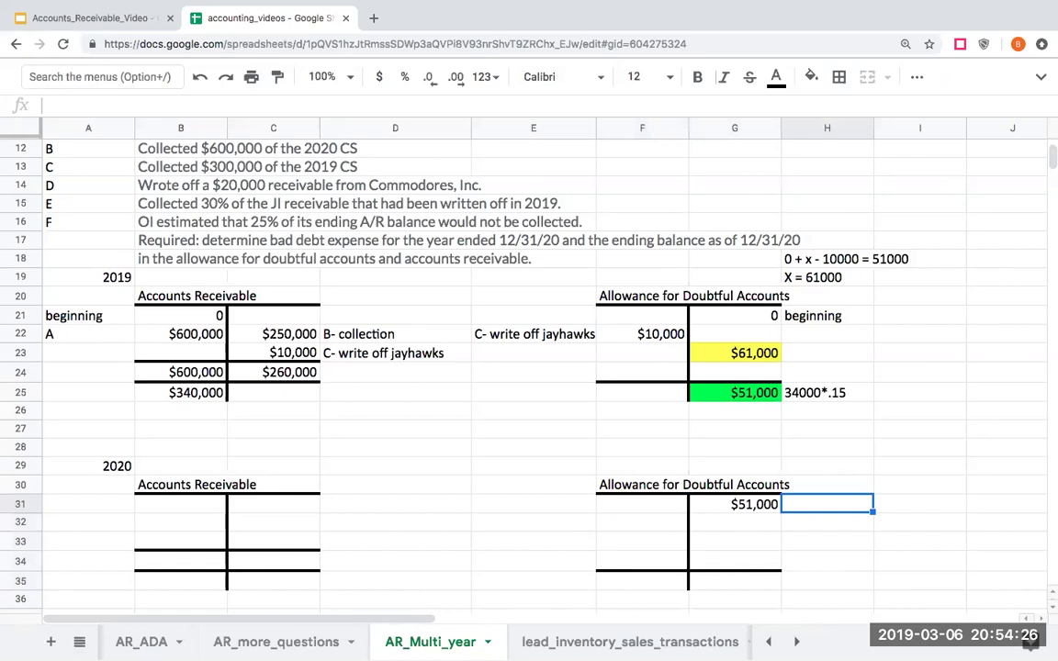
key("Up")
key("Up")
key("Up")
key("Up")
key("Up")
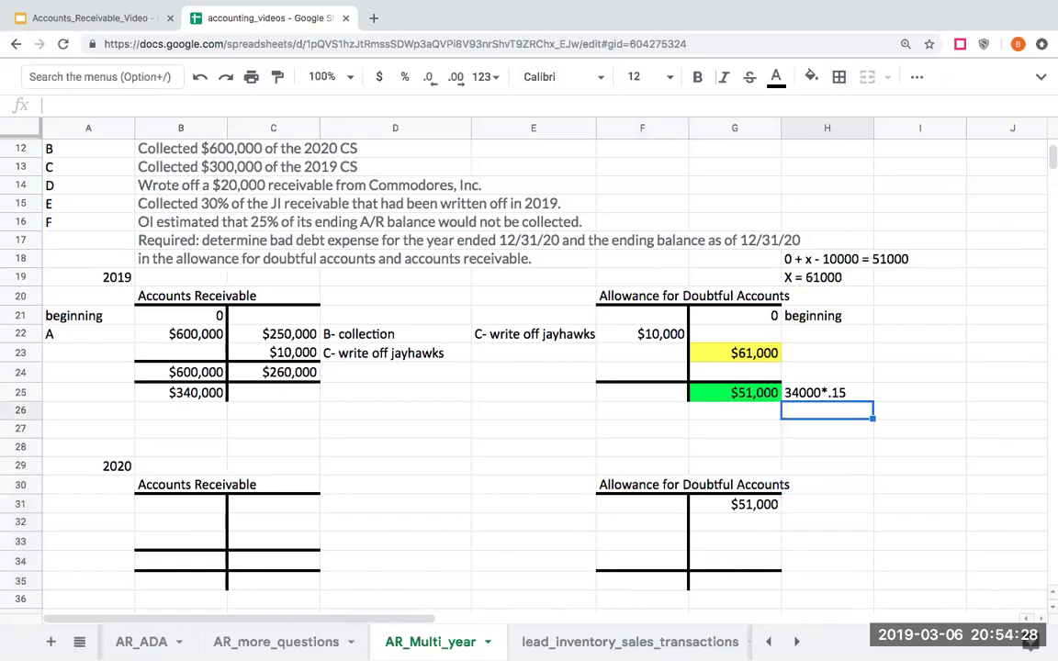
type("12/31/19")
key("Return")
key("Down")
key("Down")
key("Down")
key("Down")
type("1/1/20")
key("Return")
Move the lower part of the 2020 Accounts Receivable T-account, B33:C35, down one row to start at B34.
key("Up")
key("Left")
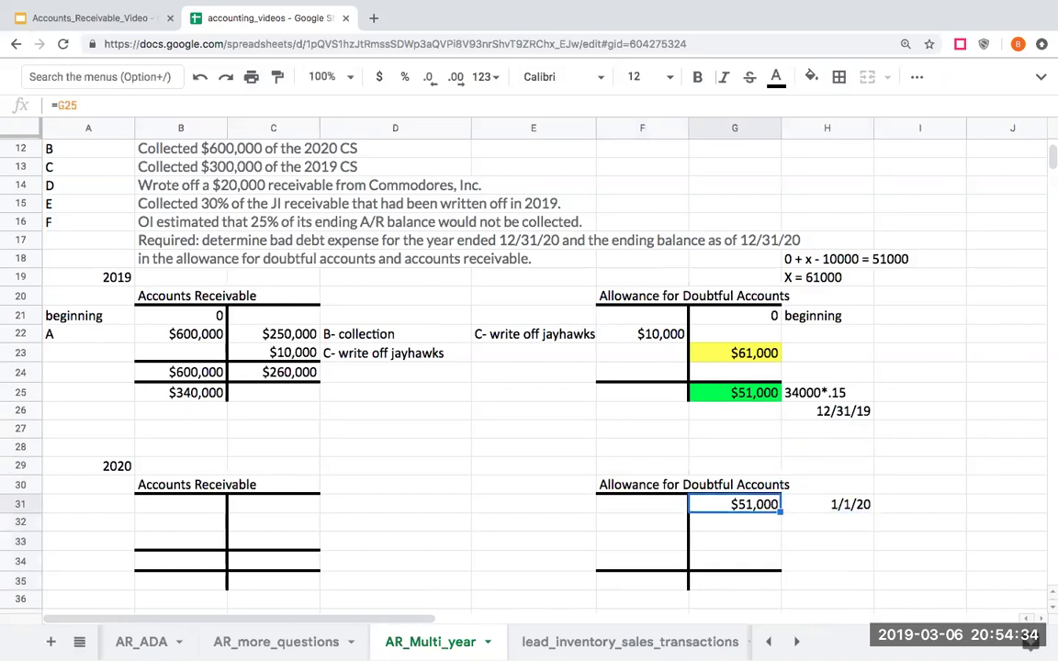
key("Left")
key("Left")
key("Left")
key("Left")
key("Left")
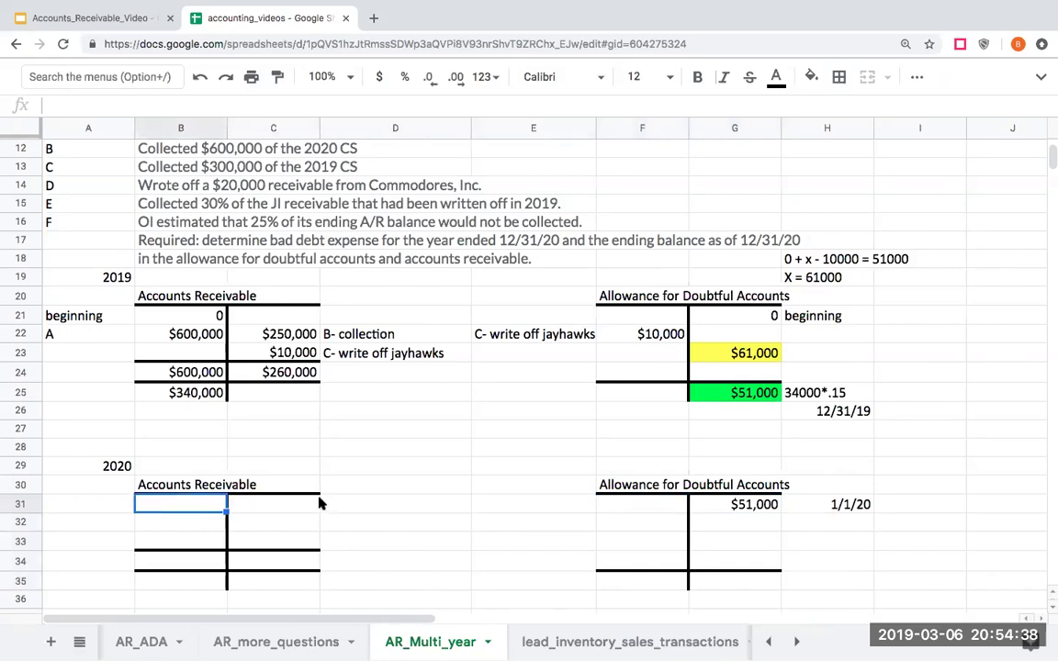
scroll(320, 503, "down", 3)
left_click_drag(177, 488, 240, 520)
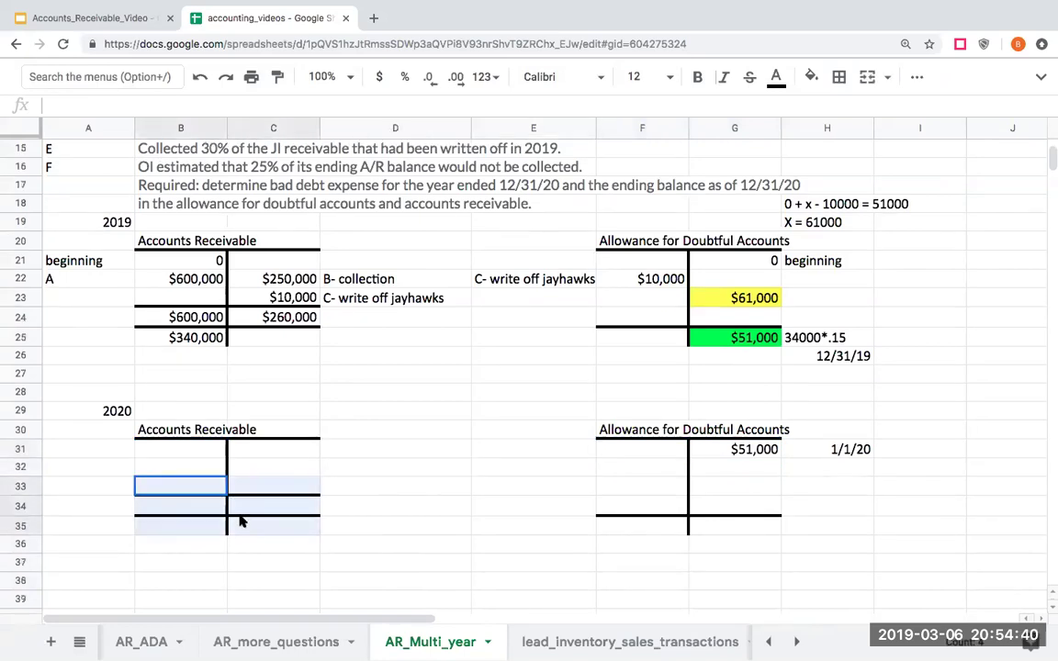
right_click(241, 521)
left_click(278, 541)
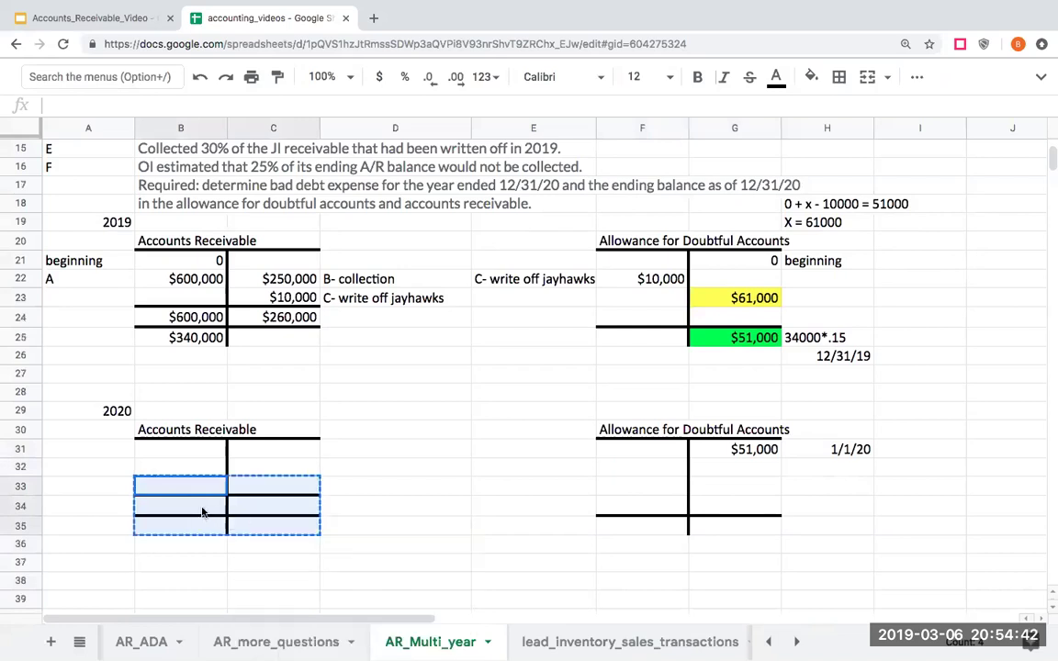
left_click(203, 507)
right_click(203, 508)
left_click(252, 586)
left_click_drag(220, 495, 237, 466)
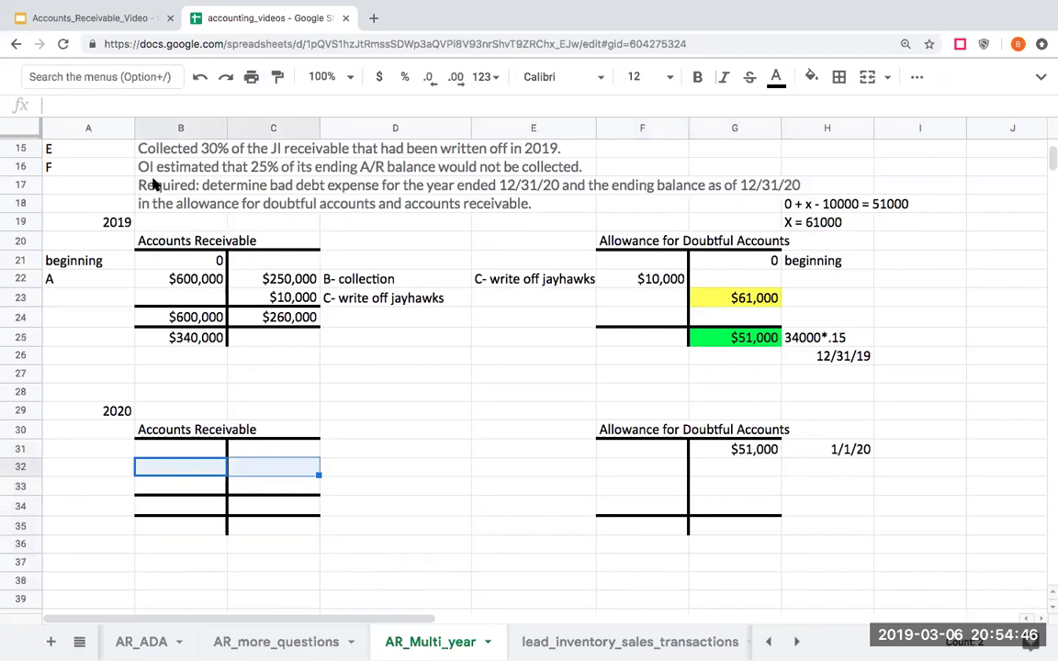
left_click(199, 77)
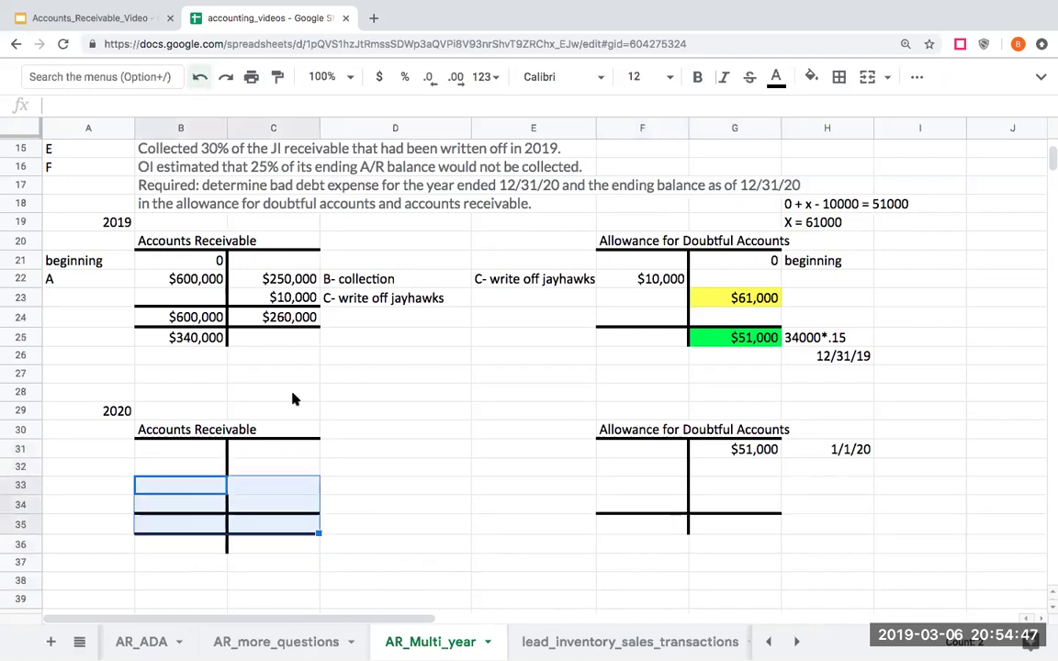
Copy the empty T-account row B32:C32 into row 33 to restore the missing centre line of the 2020 Accounts Receivable account.
left_click(339, 452)
left_click_drag(205, 466, 244, 466)
right_click(246, 468)
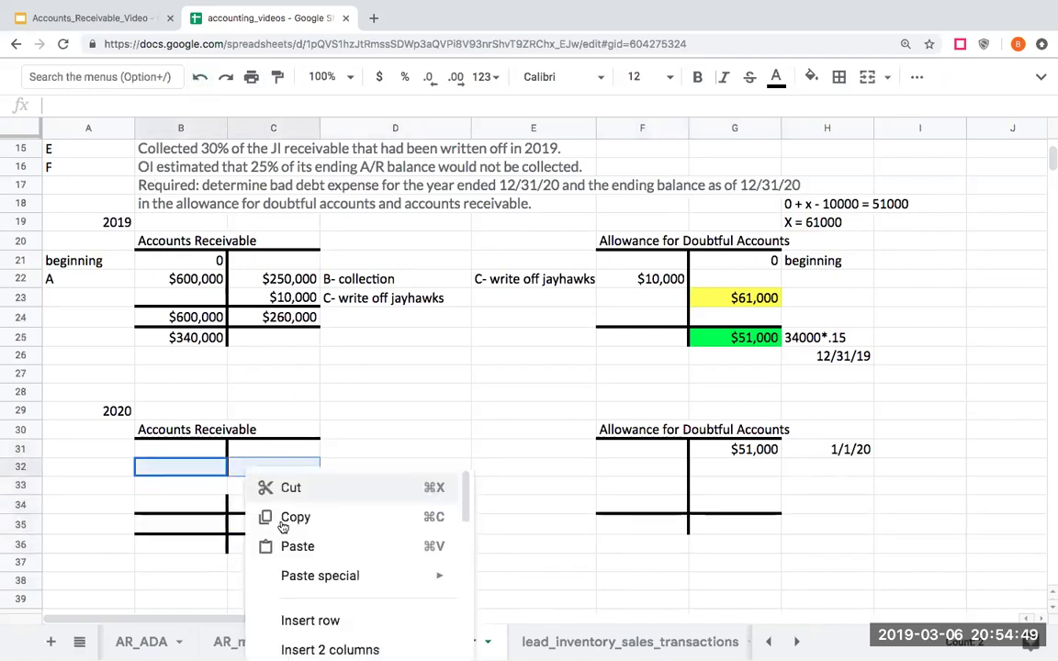
left_click(221, 519)
right_click(195, 488)
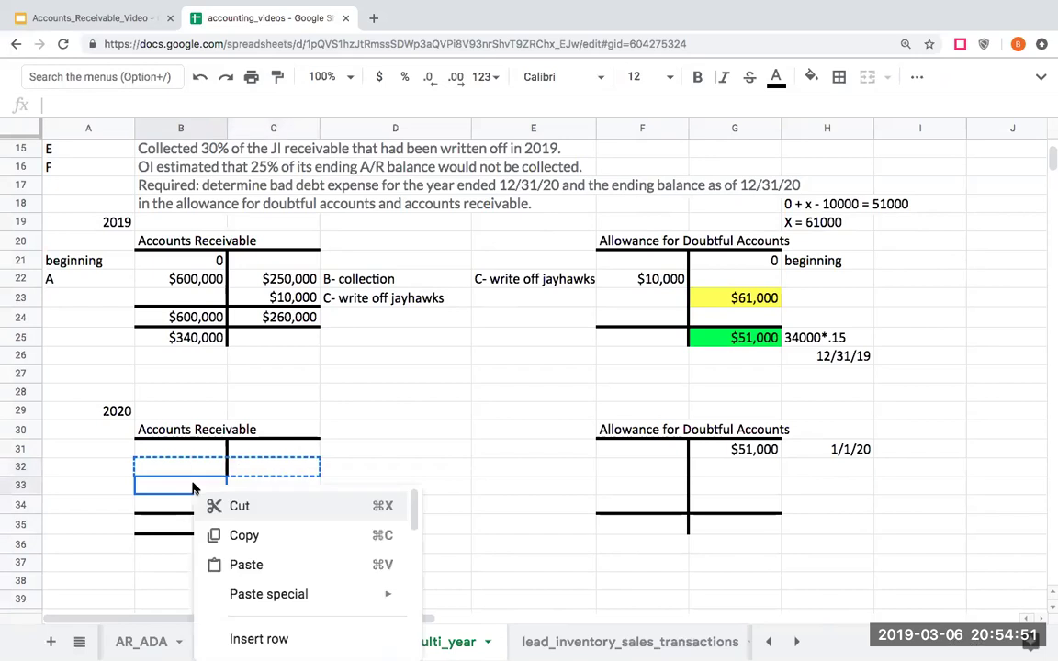
left_click(235, 565)
Date the ending 2019 receivable balance 12/31/19 in A25 and the beginning 2020 balance 1/1/20 in A31.
left_click(99, 335)
type("12/31/19")
key("Return")
key("Down")
key("Down")
key("Down")
key("Down")
key("Down")
type("1/1/20")
key("Return")
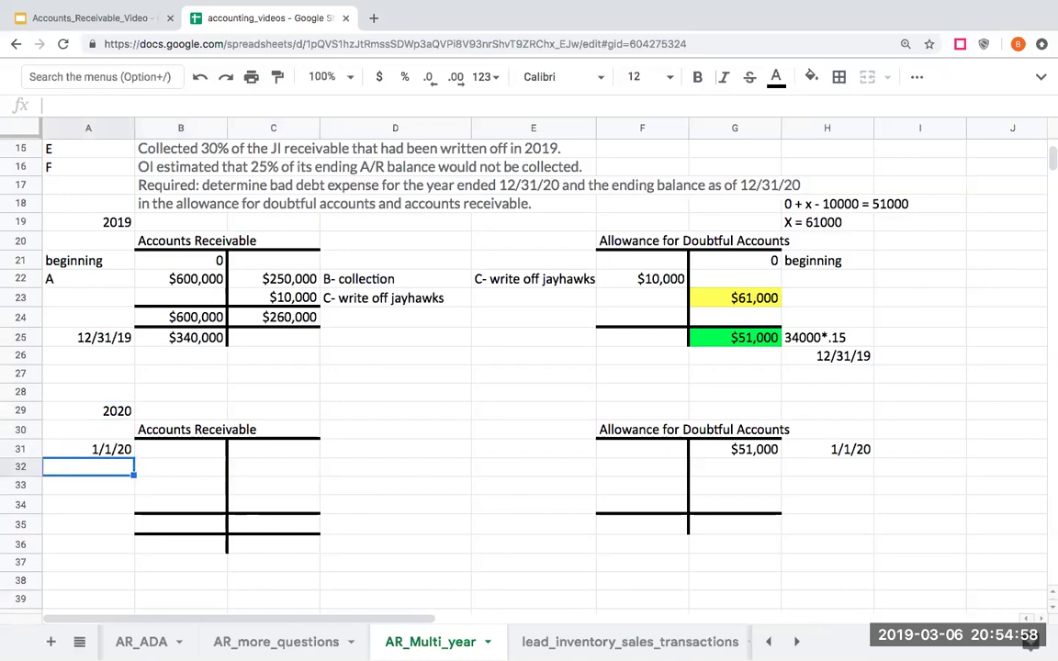
Carry the 2019 ending receivable balance into the 2020 beginning balance in B31 with the formula +B25.
key("Up")
key("Right")
type("+")
key("Up")
key("Up")
key("Up")
key("Up")
key("Up")
key("Up")
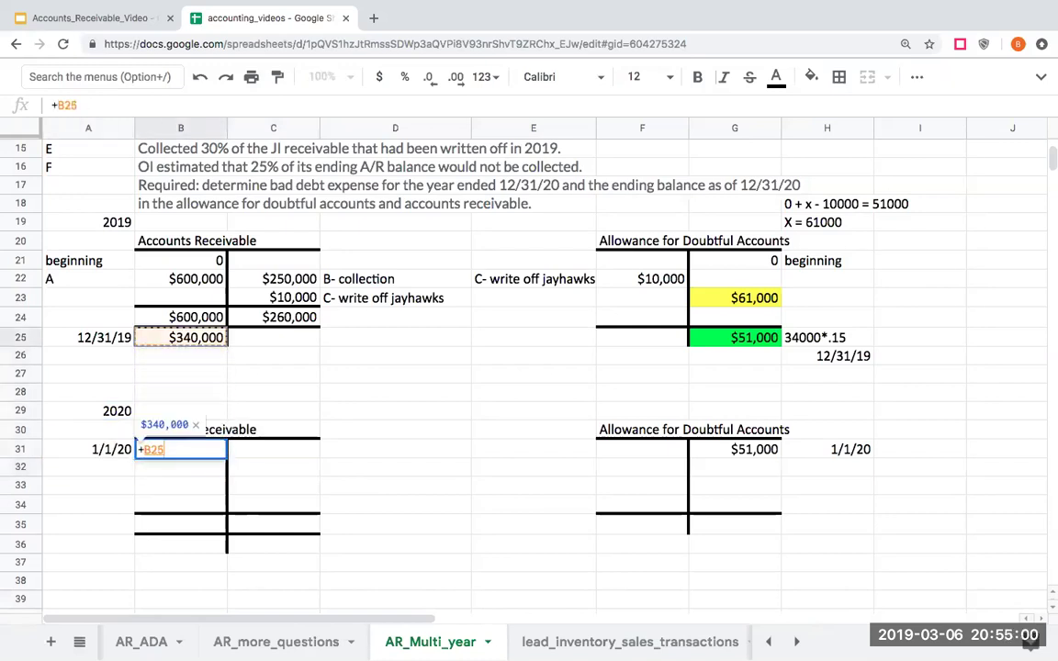
key("Return")
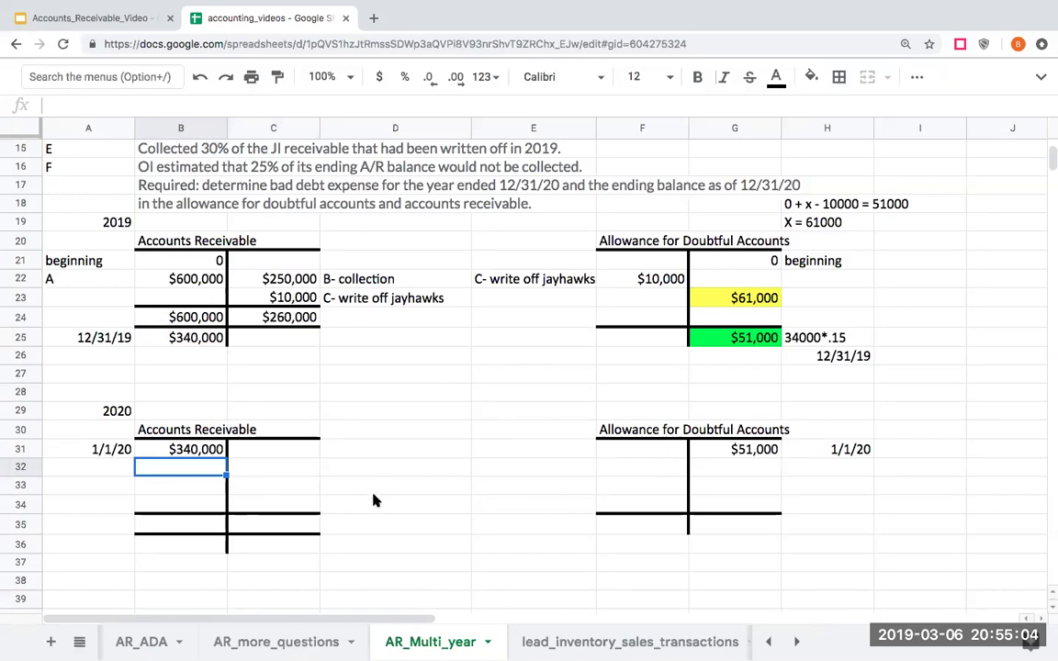
Record transaction A in the 2020 Accounts Receivable account: label A32 "a- sales" and enter an 800000 debit in B32.
scroll(329, 417, "down", 1)
scroll(327, 418, "up", 4)
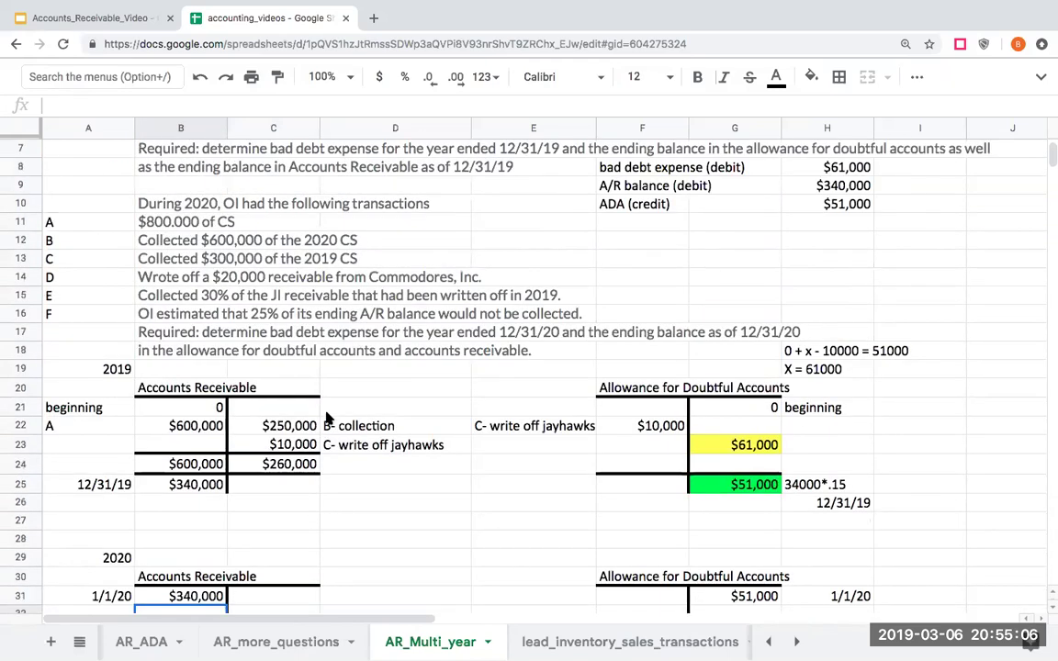
left_click(189, 203)
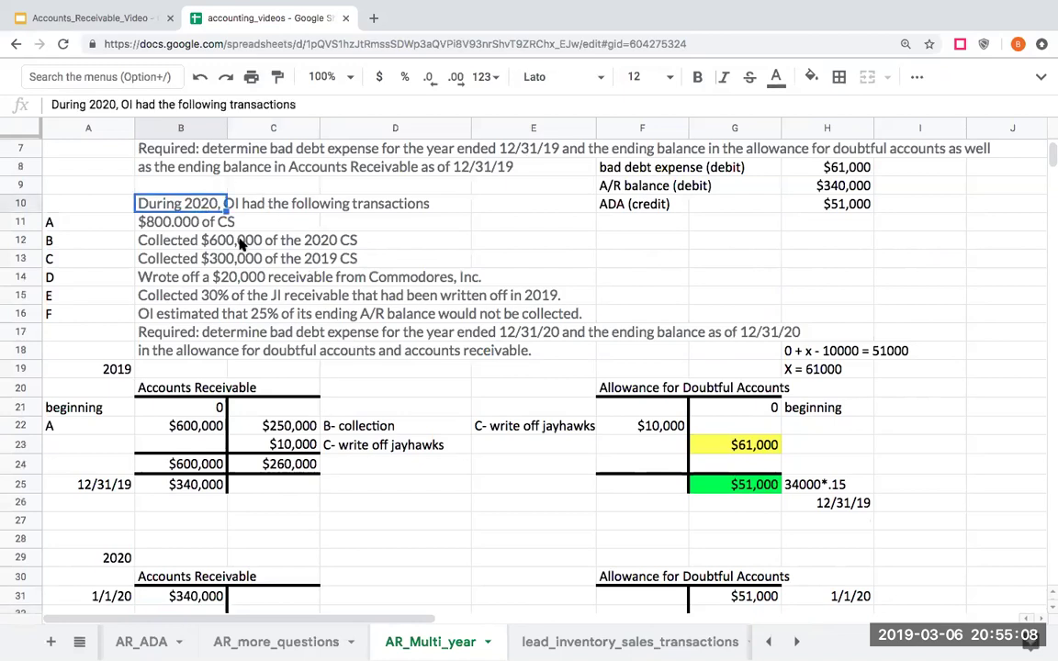
scroll(374, 418, "up", 1)
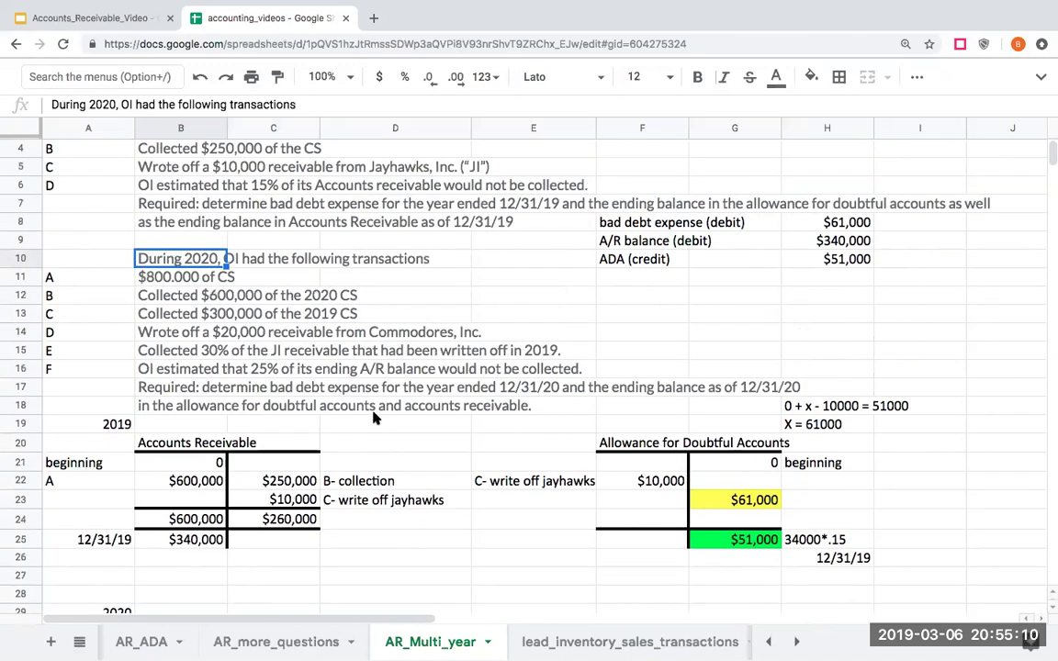
scroll(374, 418, "down", 1)
scroll(374, 418, "down", 1)
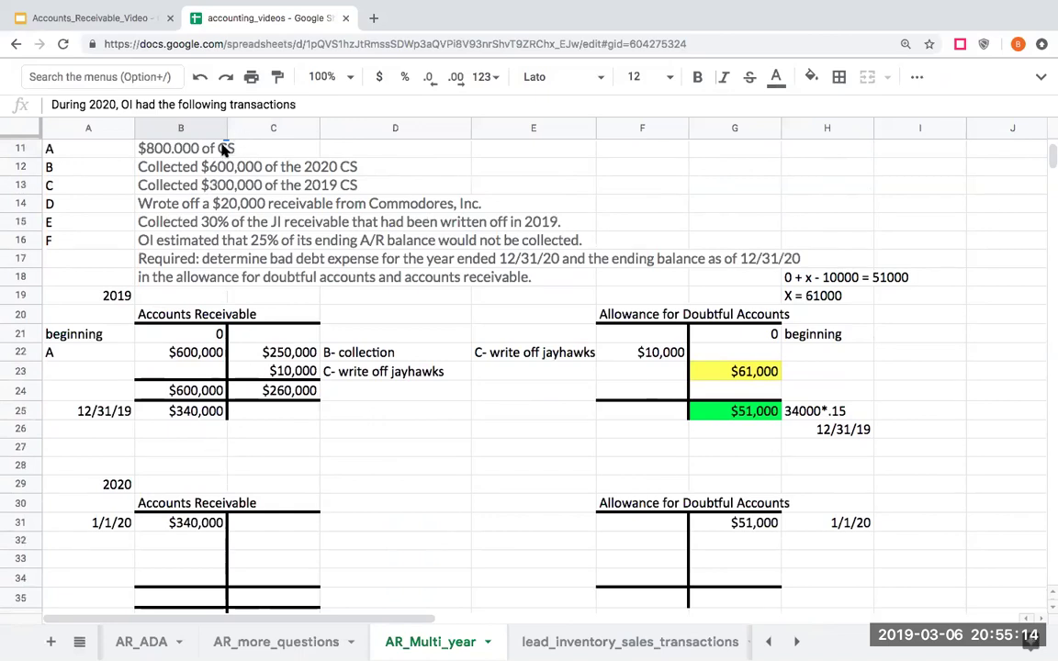
left_click(165, 549)
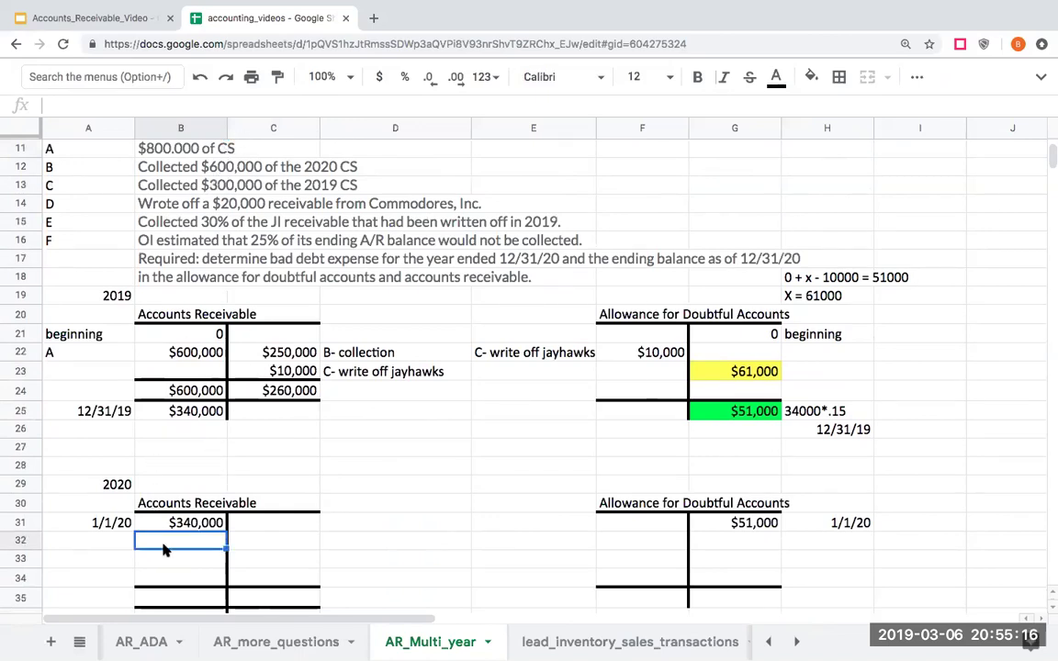
key("Left")
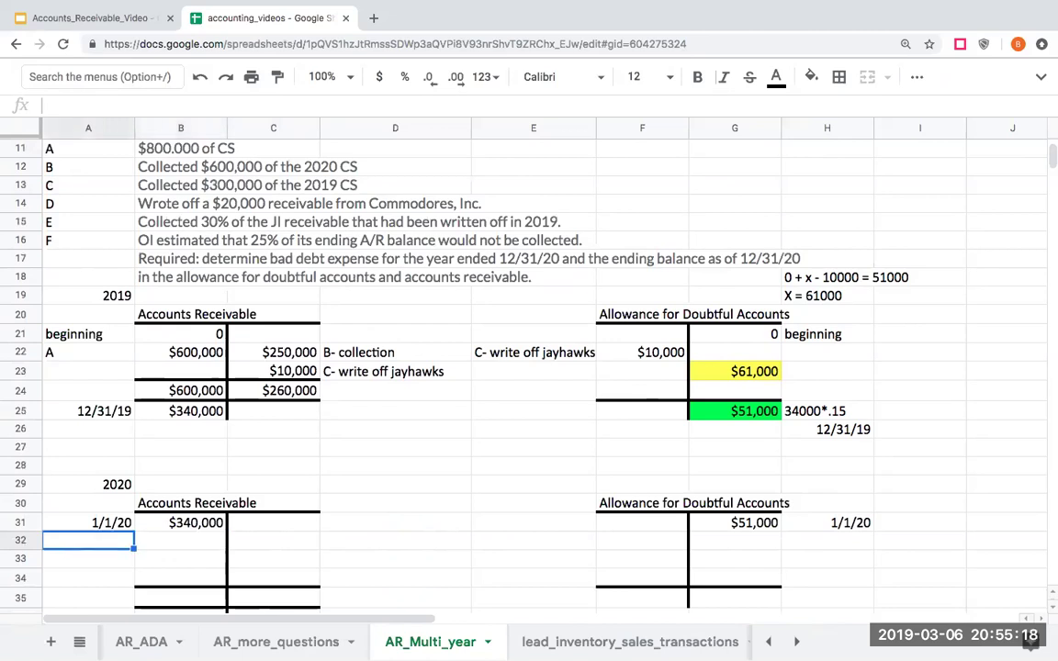
type("a- sales")
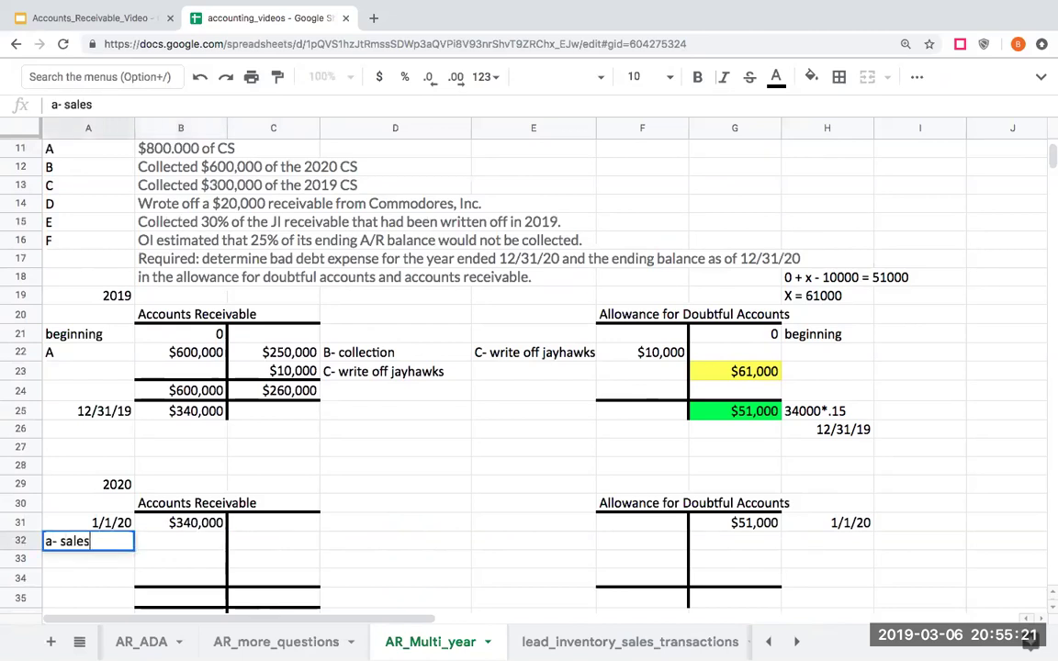
key("Return")
left_click(180, 541)
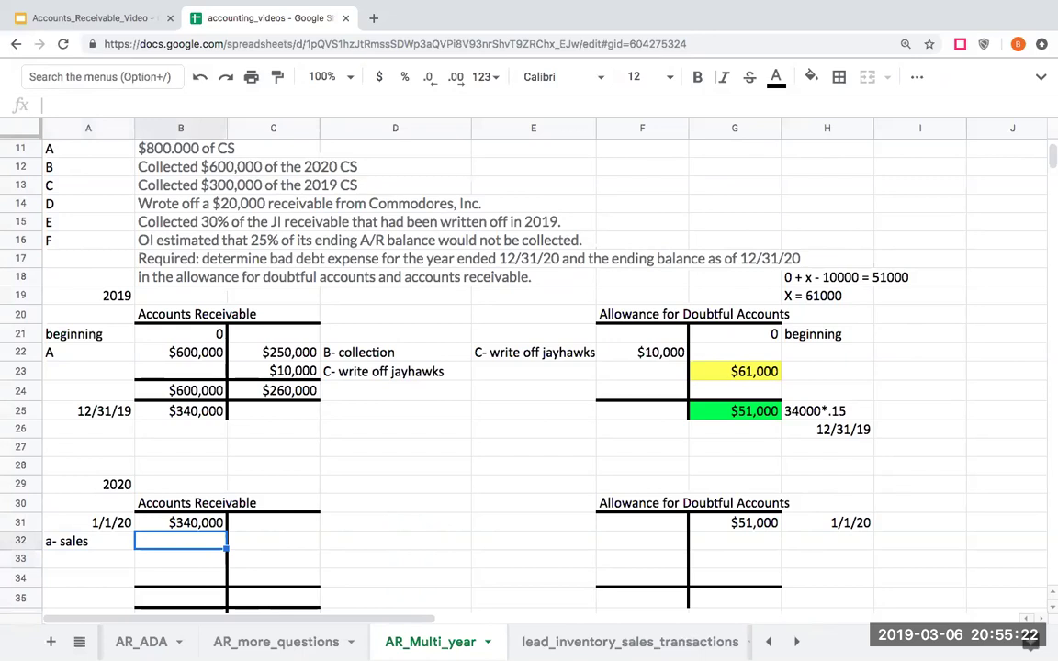
type("800000")
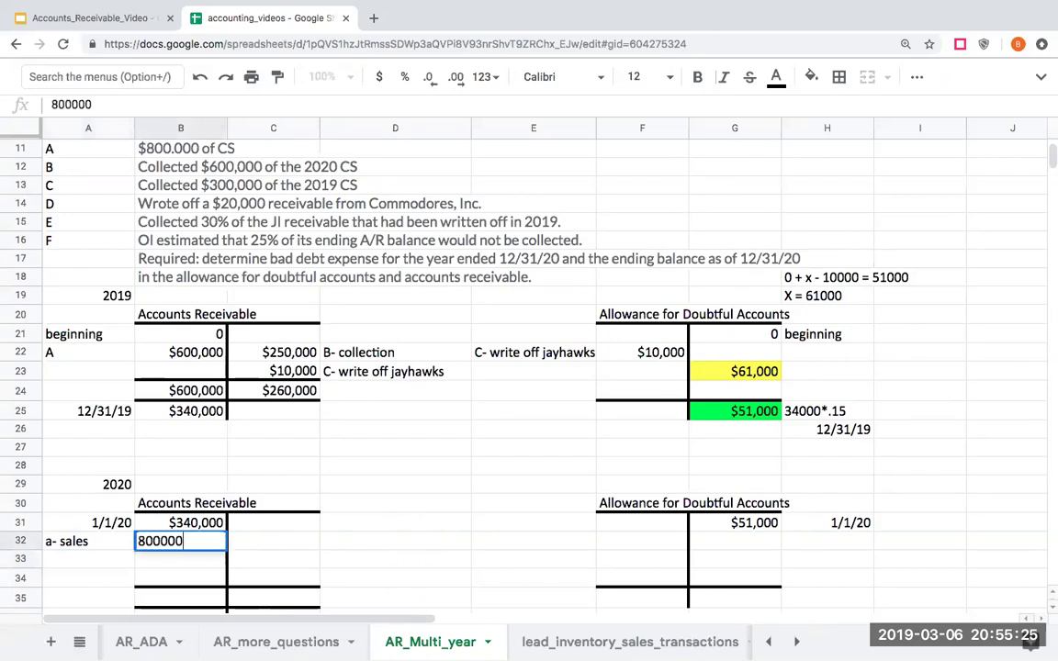
key("Return")
left_click(174, 547)
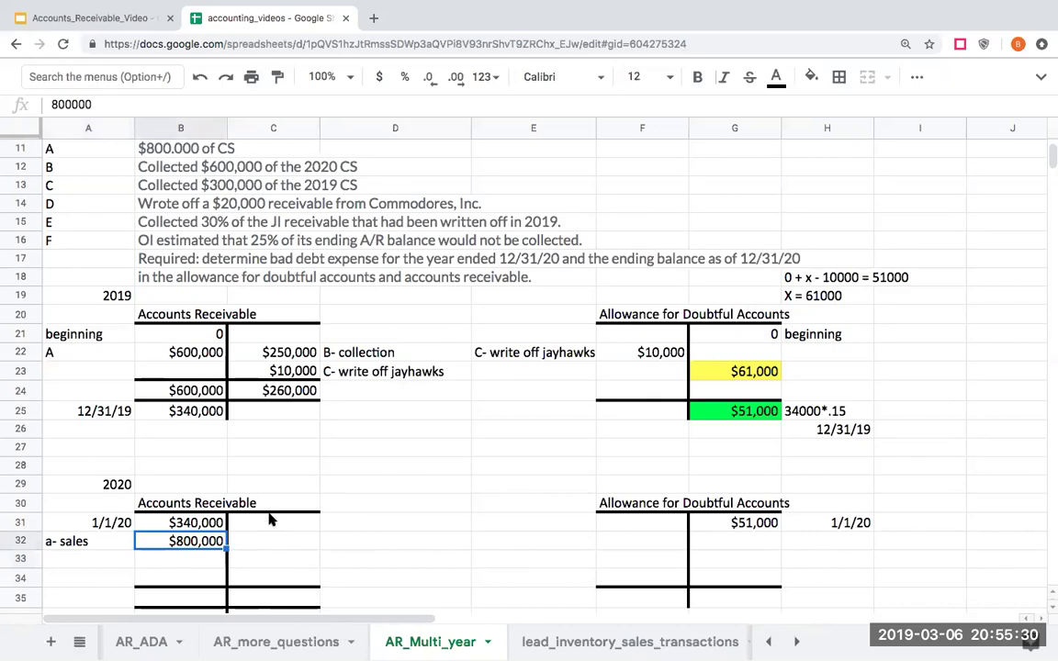
Enter the $600,000 collection of 2020 credit sales as a credit to Accounts Receivable in C32.
left_click(187, 503)
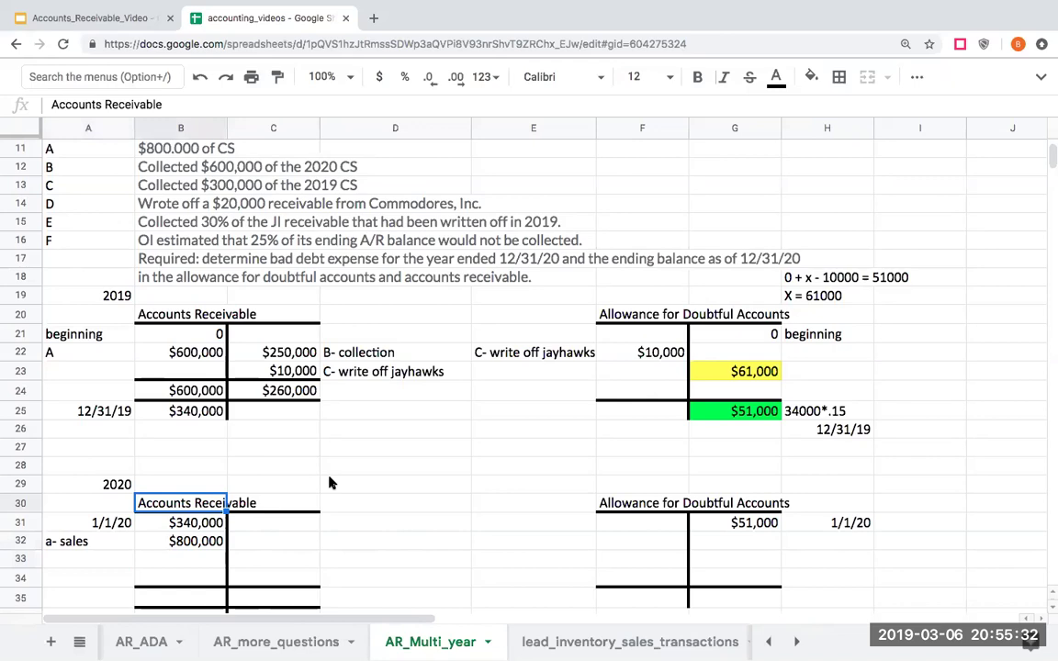
left_click(206, 173)
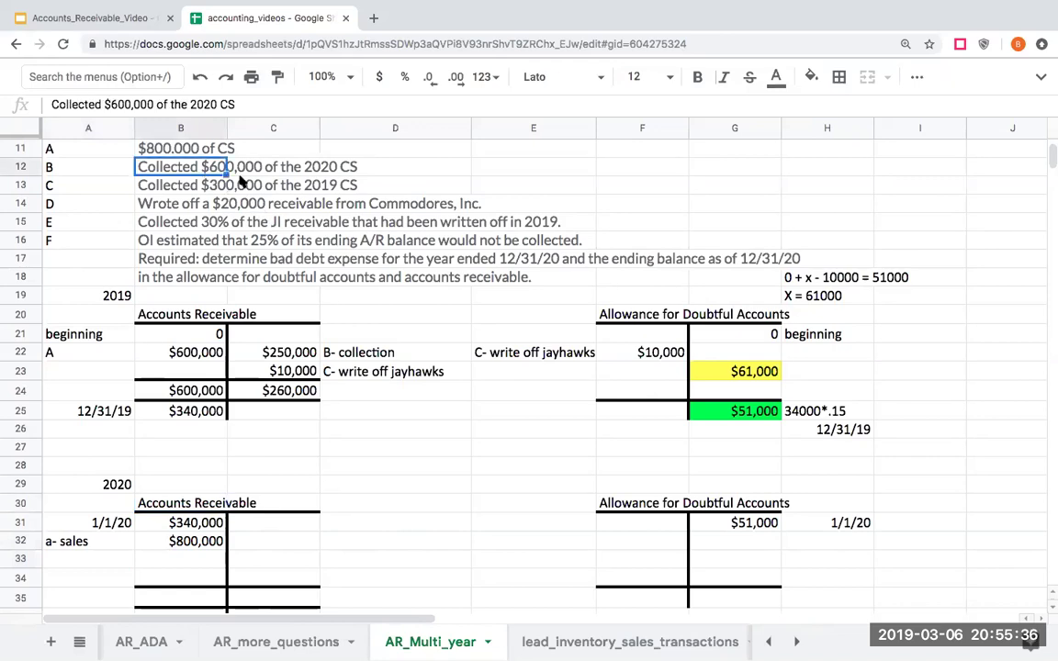
left_click(274, 536)
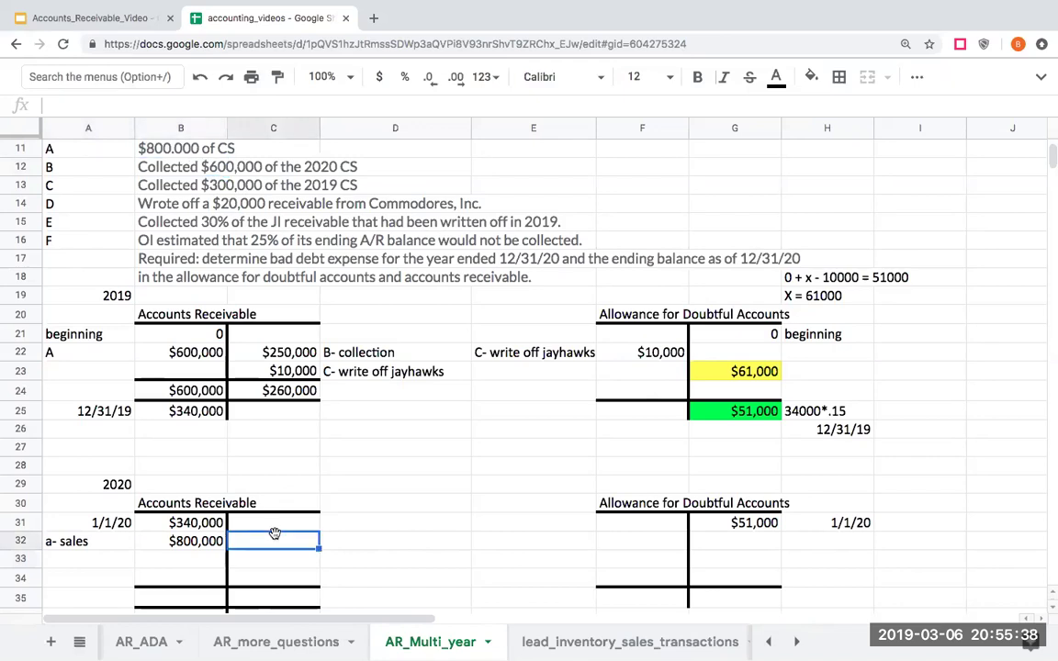
type("\\")
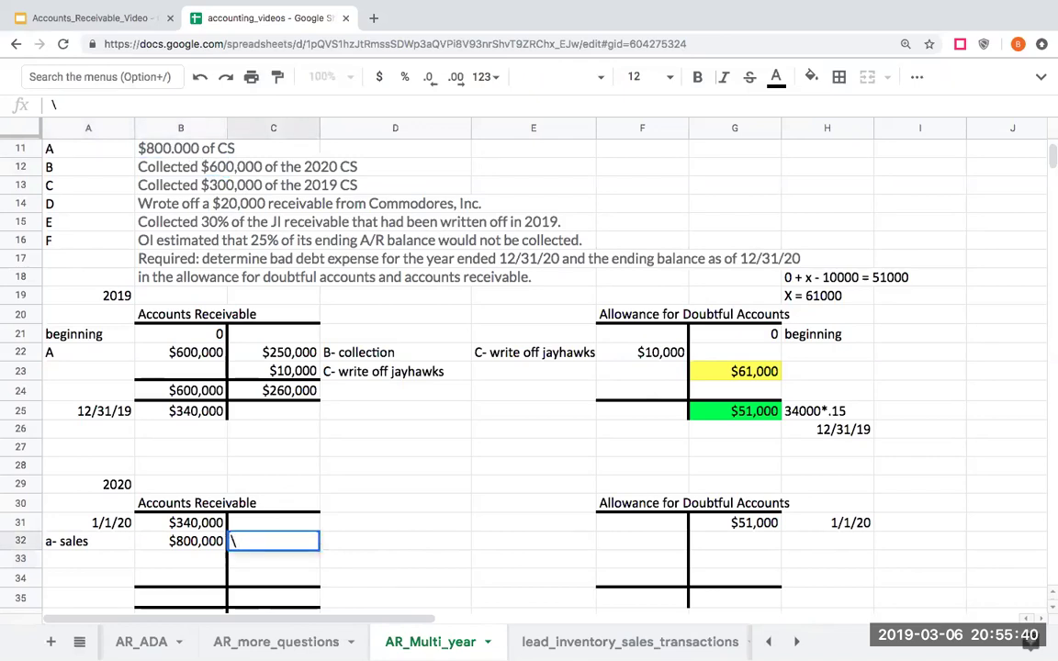
type("600000")
key("Return")
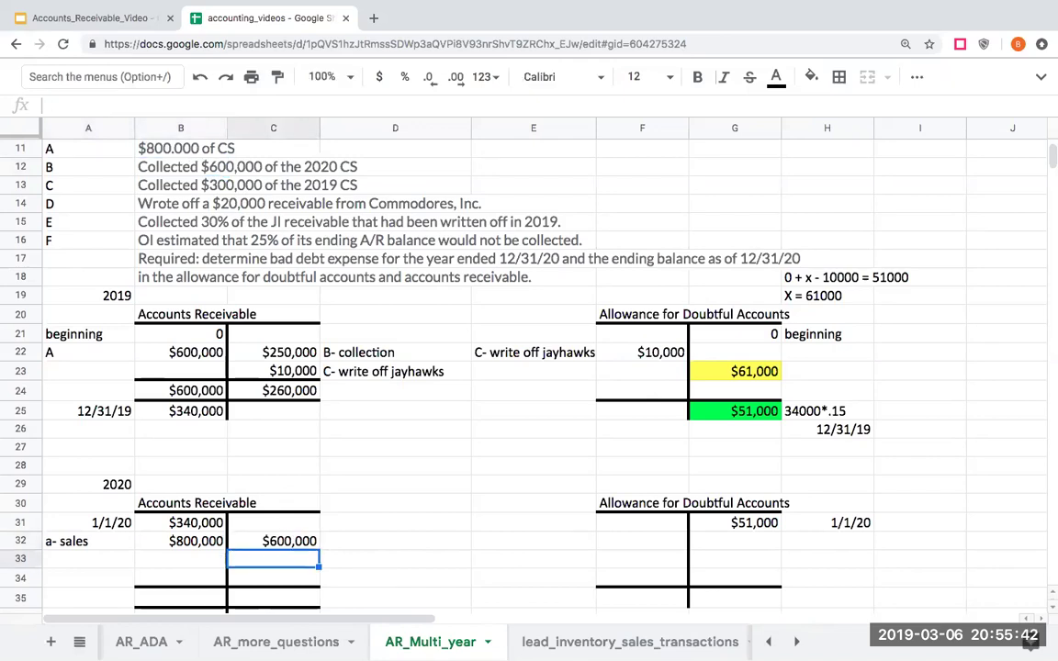
Label the $600,000 credit "collect cs 2020" in D32.
left_click(395, 542)
type("collect ")
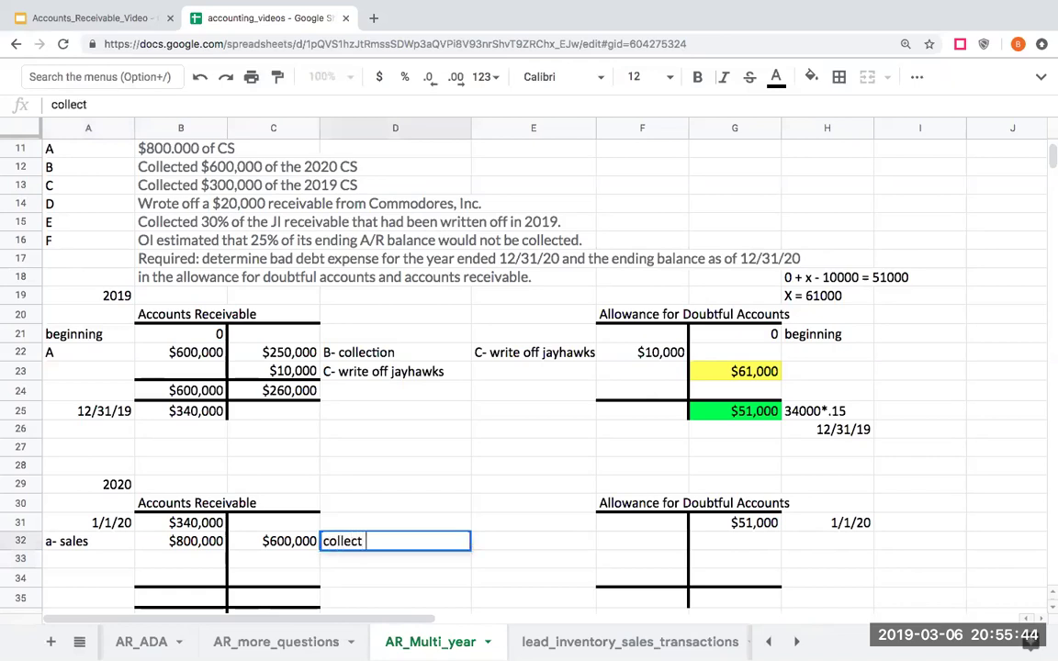
type("cs 20920")
key("BackSpace")
key("BackSpace")
key("BackSpace")
type("20")
key("Return")
Enter a 300000 credit in C33 of the 2020 Accounts Receivable account and label it "collect cs 2019" in D33.
left_click(273, 559)
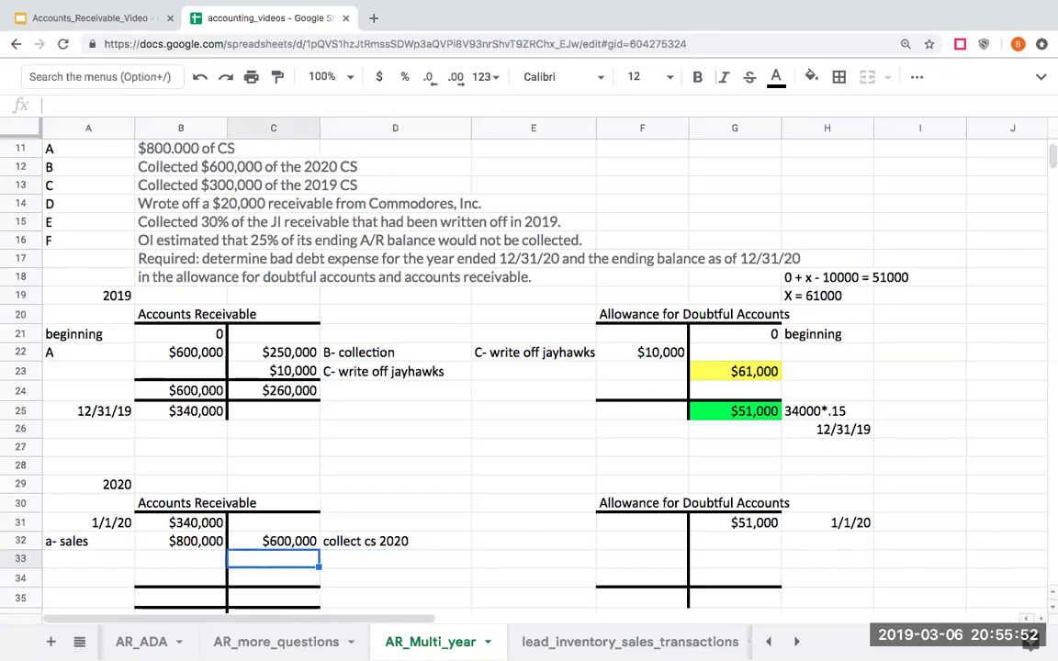
type("300000")
key("Tab")
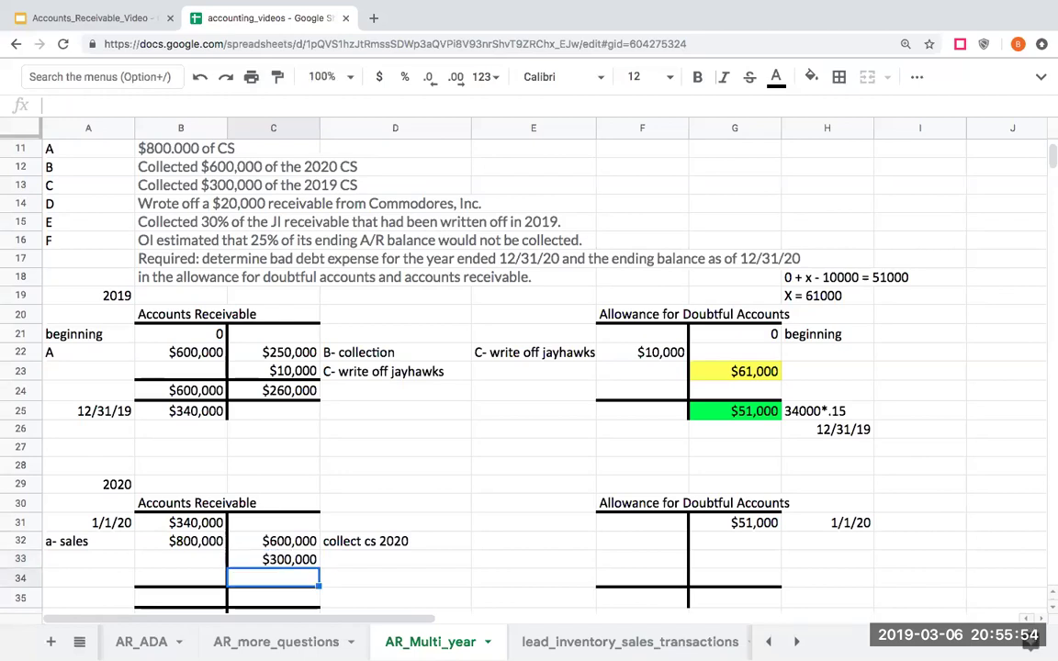
type("collect cs ")
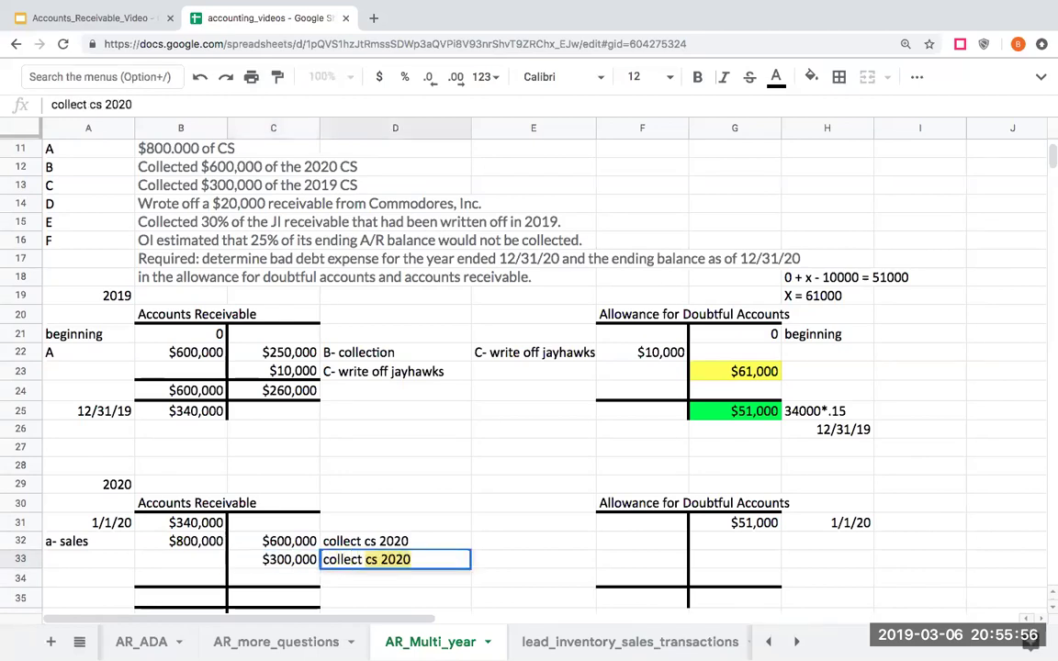
type("2019")
key("Return")
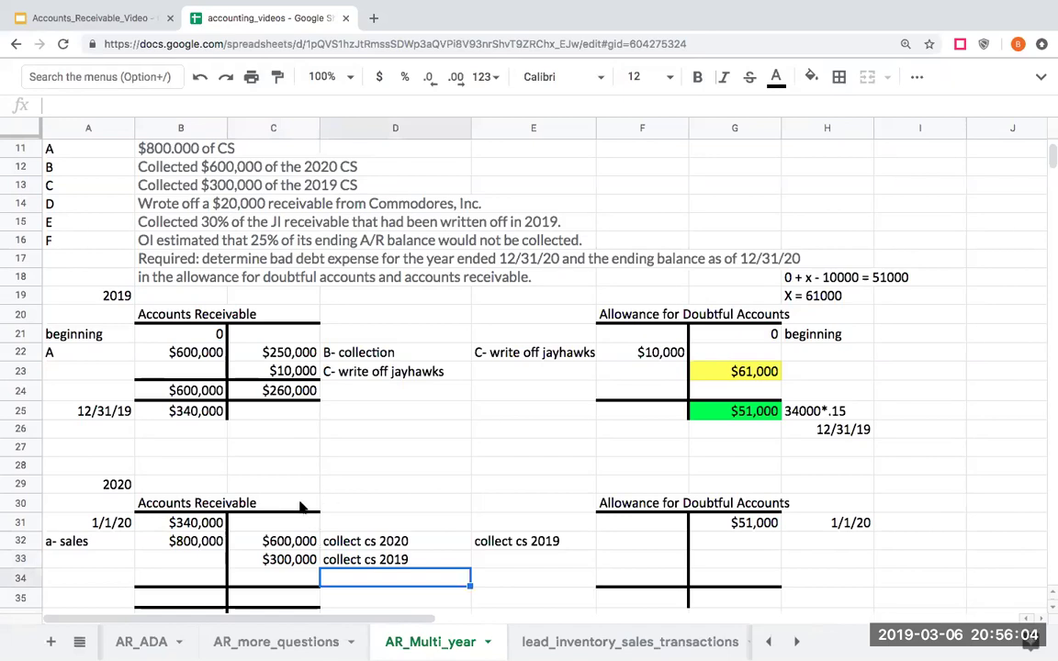
Review transactions C and D, and delete the stray "collect cs 2019" text from E32.
left_click(206, 204)
left_click(190, 181)
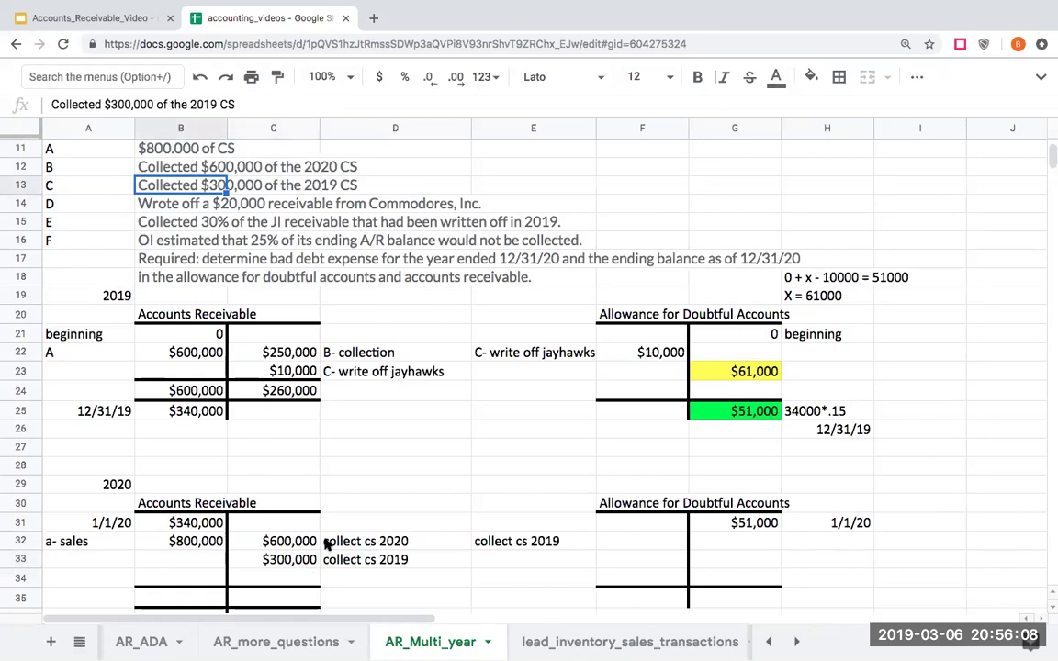
left_click(206, 206)
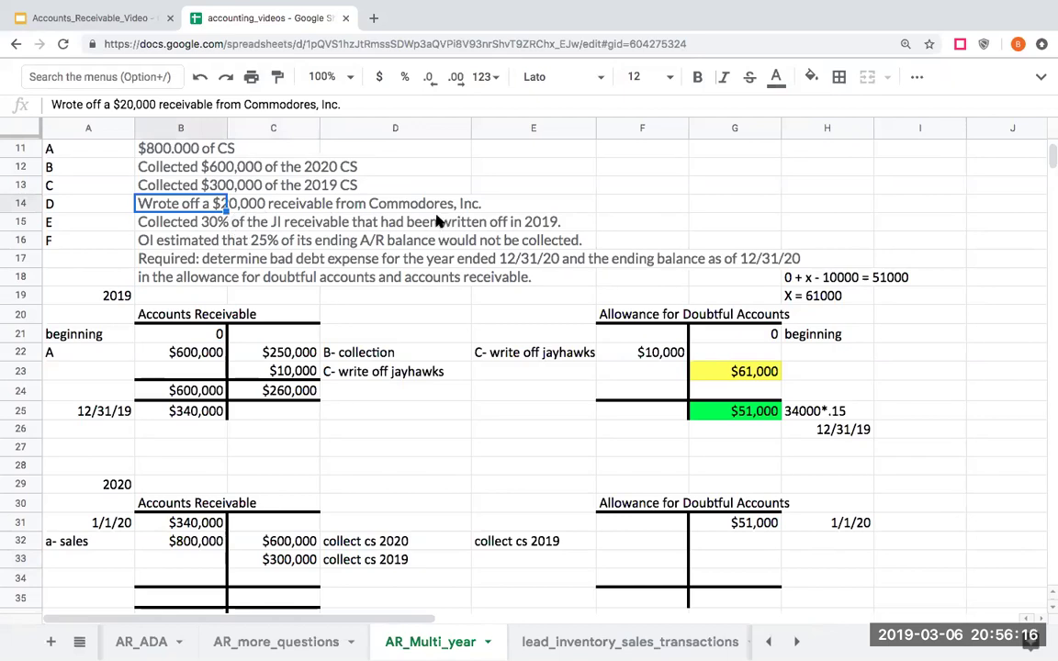
left_click(299, 576)
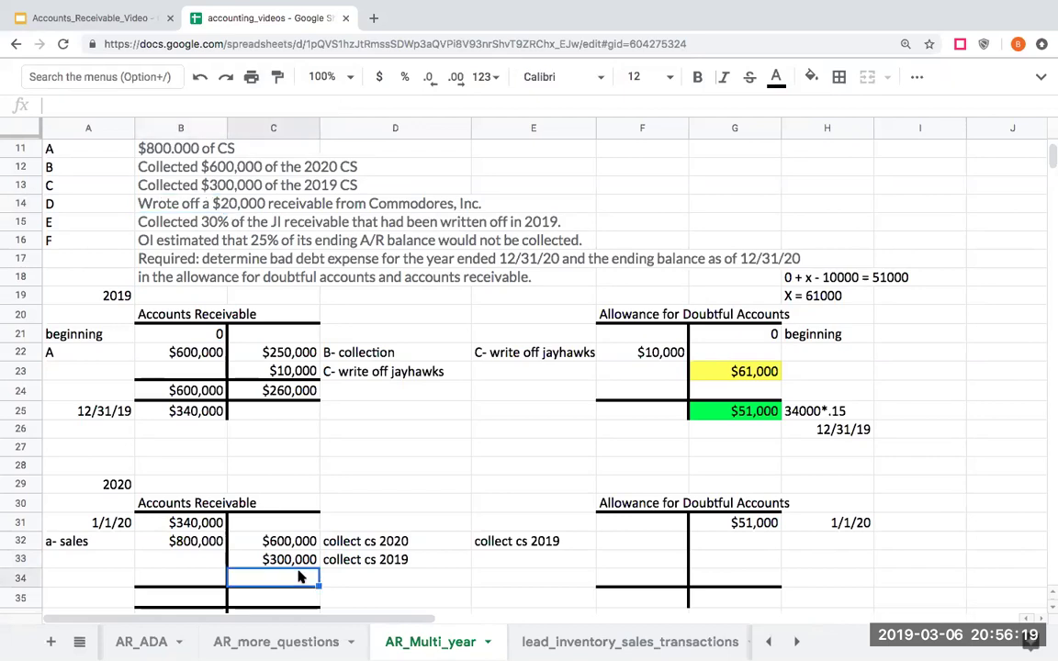
left_click(484, 545)
key("Delete")
Record transaction D: enter a 20,000 credit in C34 and label it "d- write off commodores" in D34.
key("Down")
key("Left")
key("Left")
key("Down")
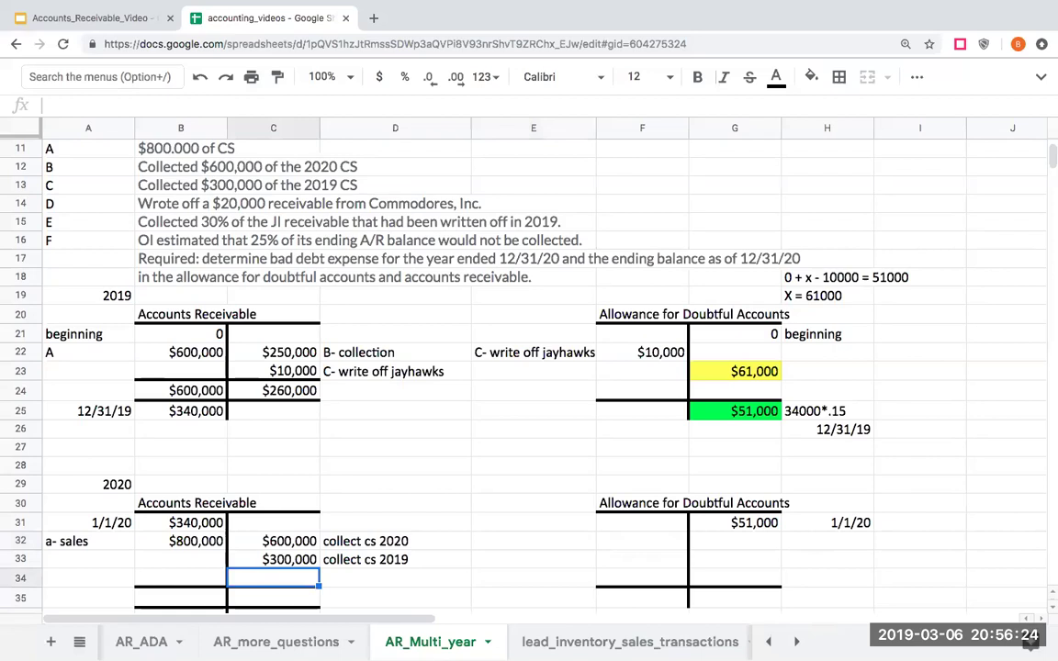
type("20")
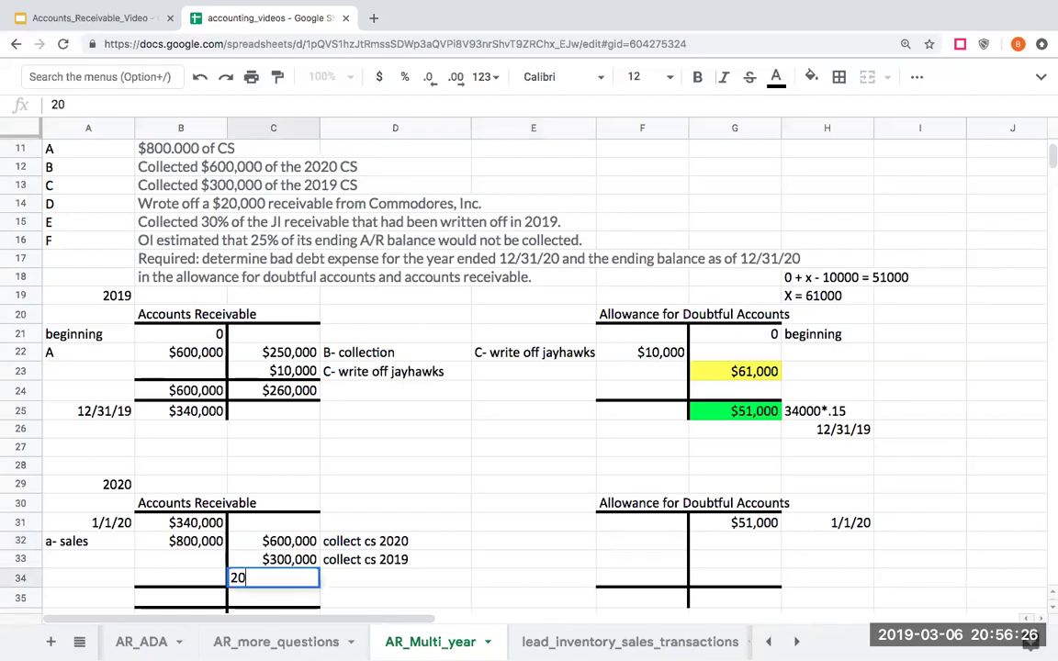
type(",000")
key("Tab")
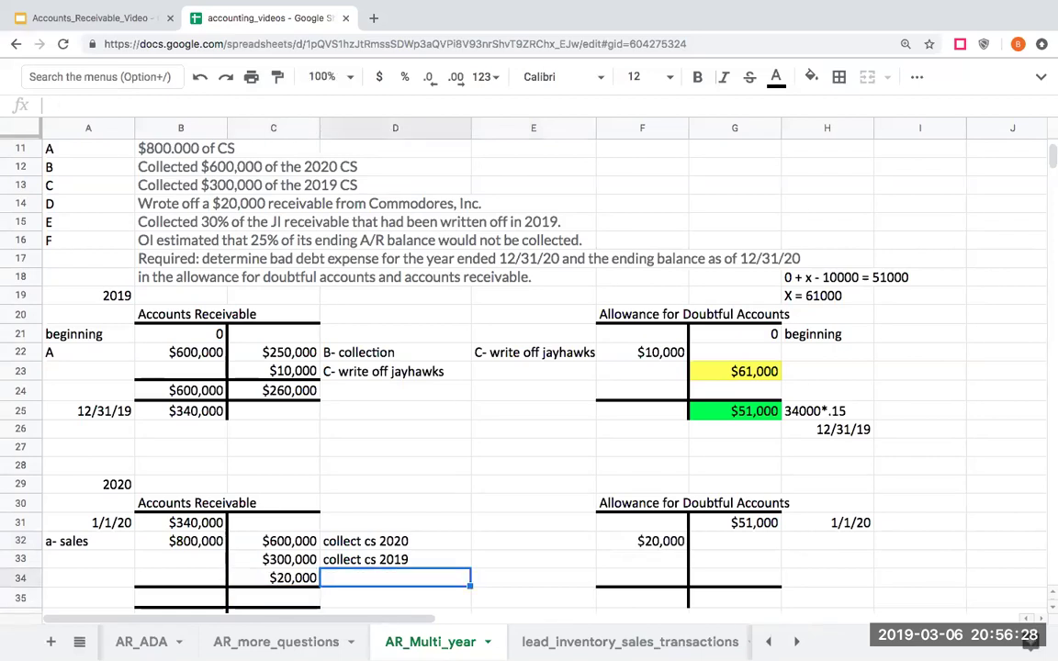
type("d- wri")
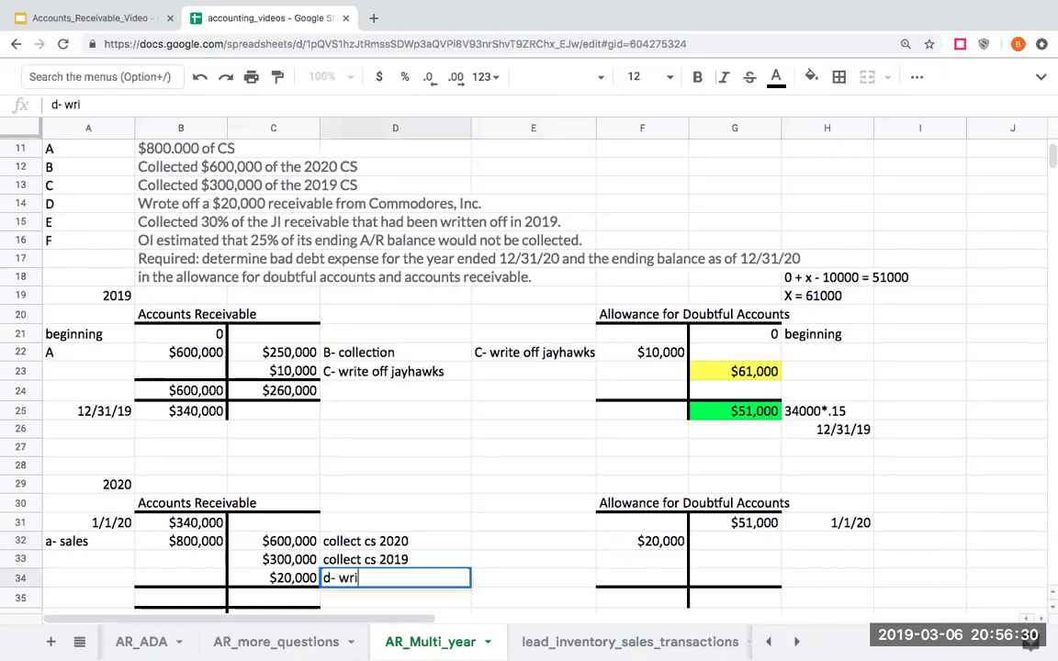
type("te off commodores")
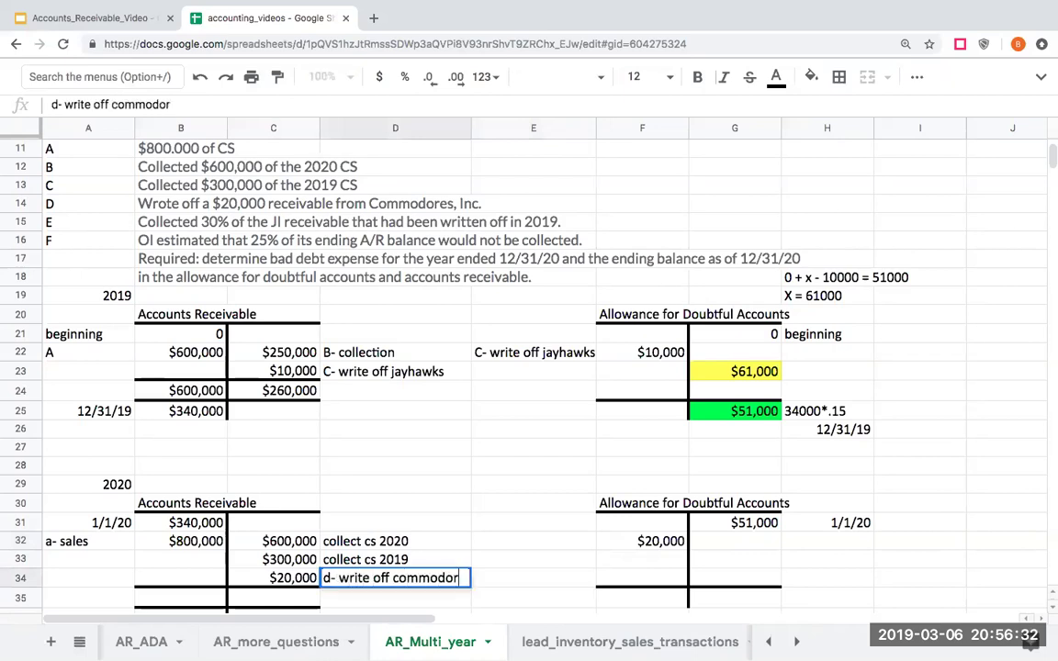
key("Return")
Label the $20,000 allowance debit by linking E32 to the write-off label in D34.
key("Up")
key("Right")
key("Right")
key("Up")
key("Up")
key("Left")
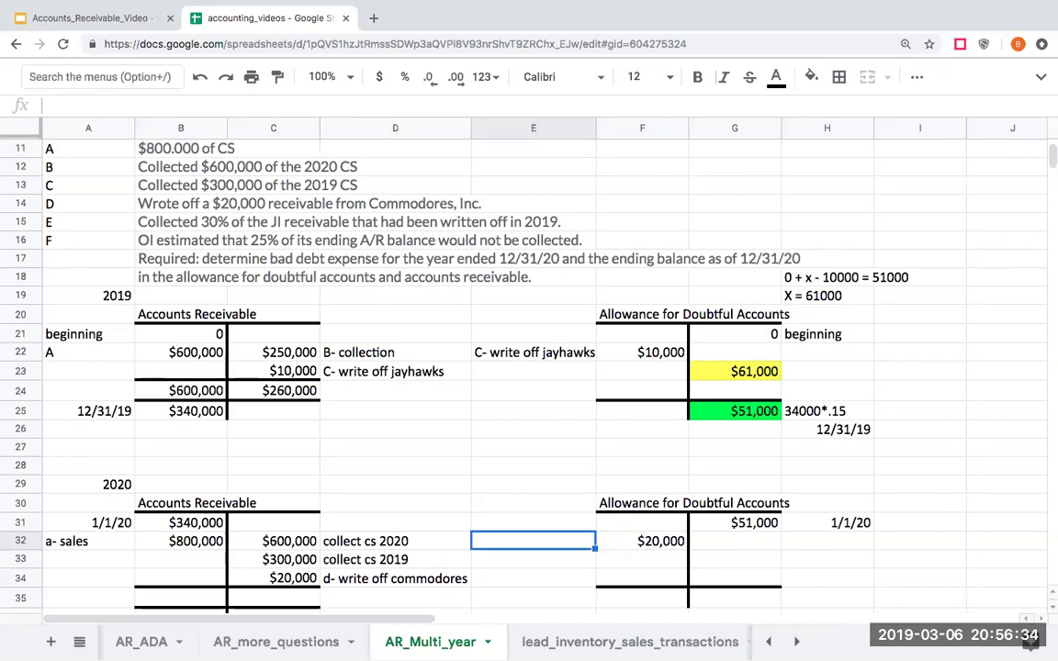
type("+")
key("Down")
key("Left")
key("Down")
key("Return")
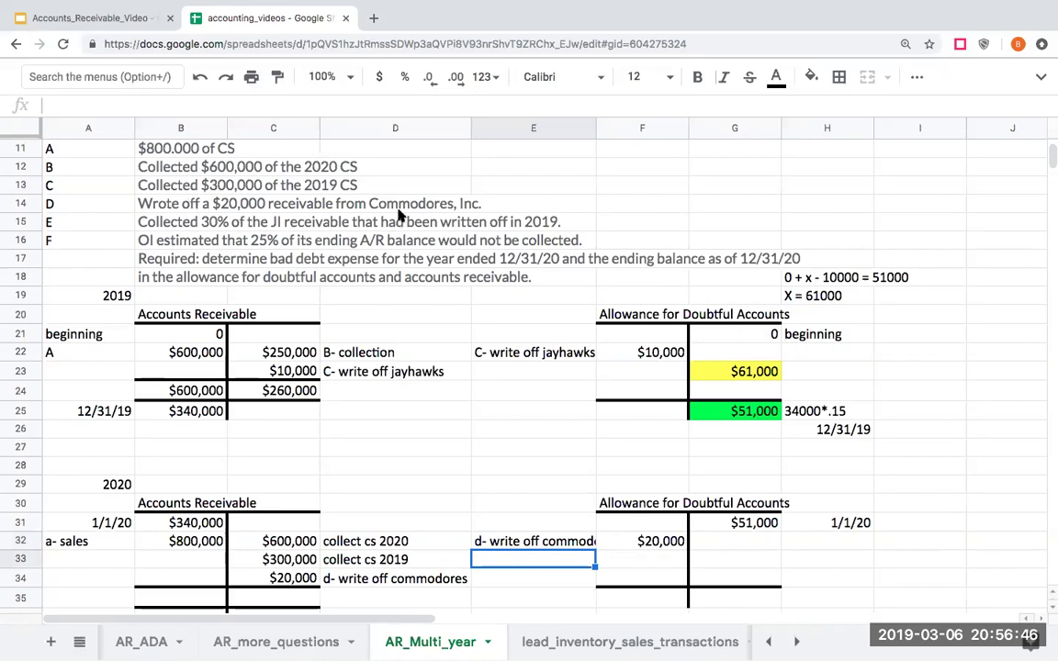
Review both sides of the Commodores write-off, the 2019 Jayhawks write-off in transaction C, and 2020 transaction E.
left_click(278, 577)
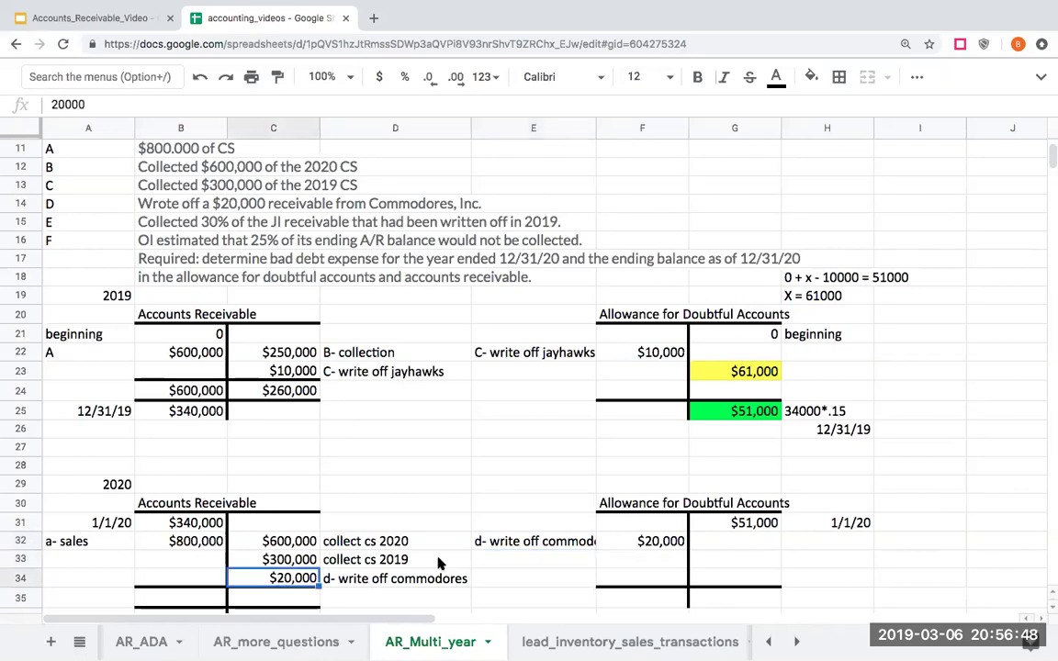
left_click(620, 544)
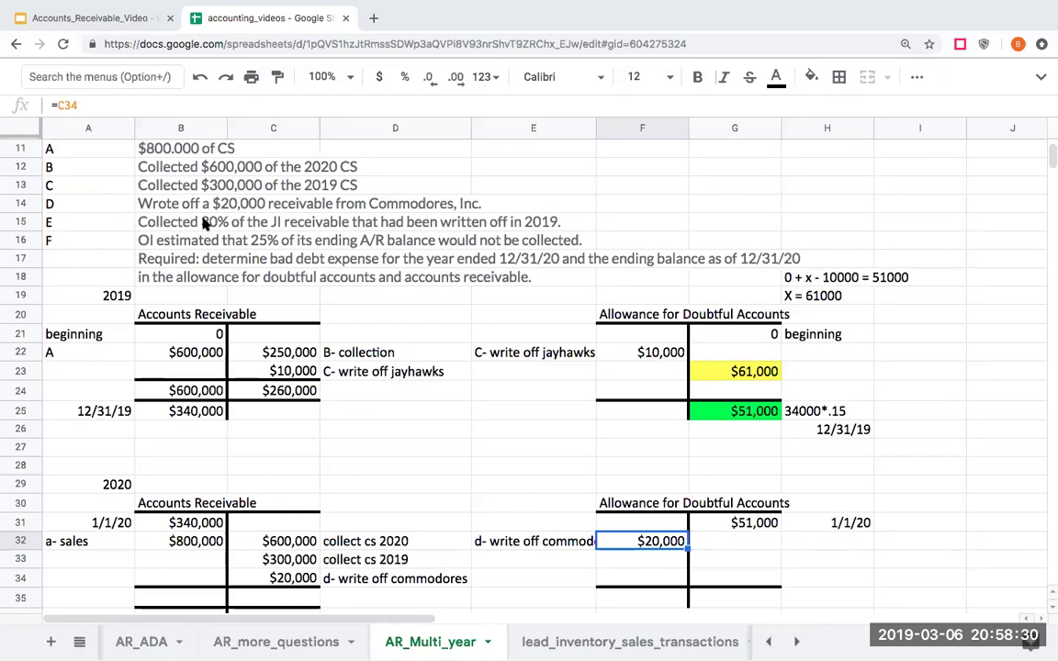
scroll(206, 226, "down", 1)
scroll(205, 226, "up", 2)
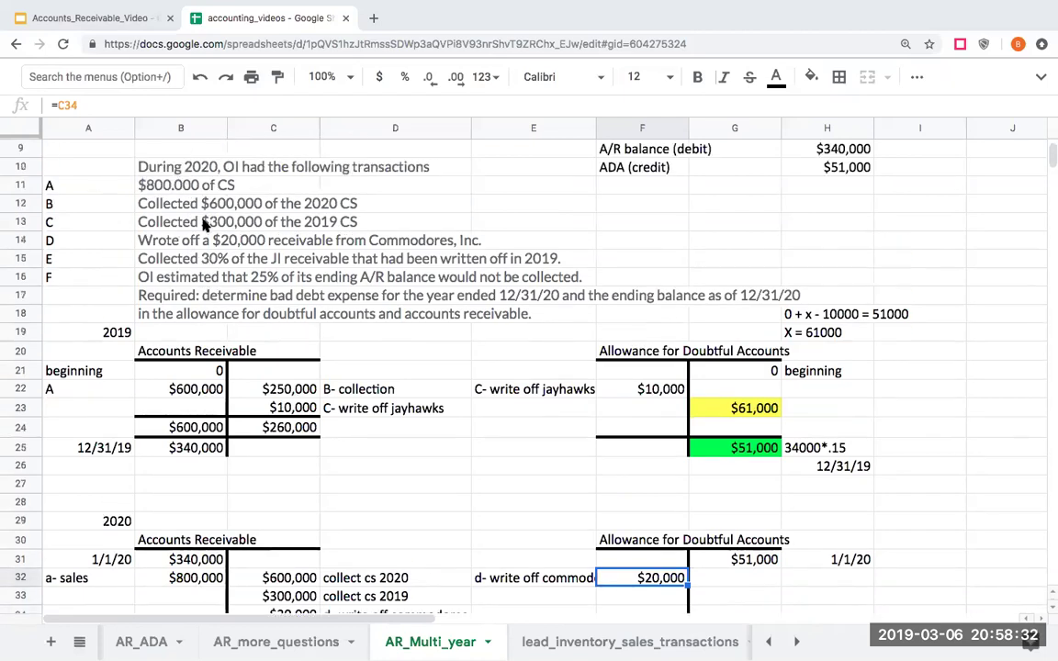
scroll(206, 226, "up", 3)
scroll(206, 226, "up", 2)
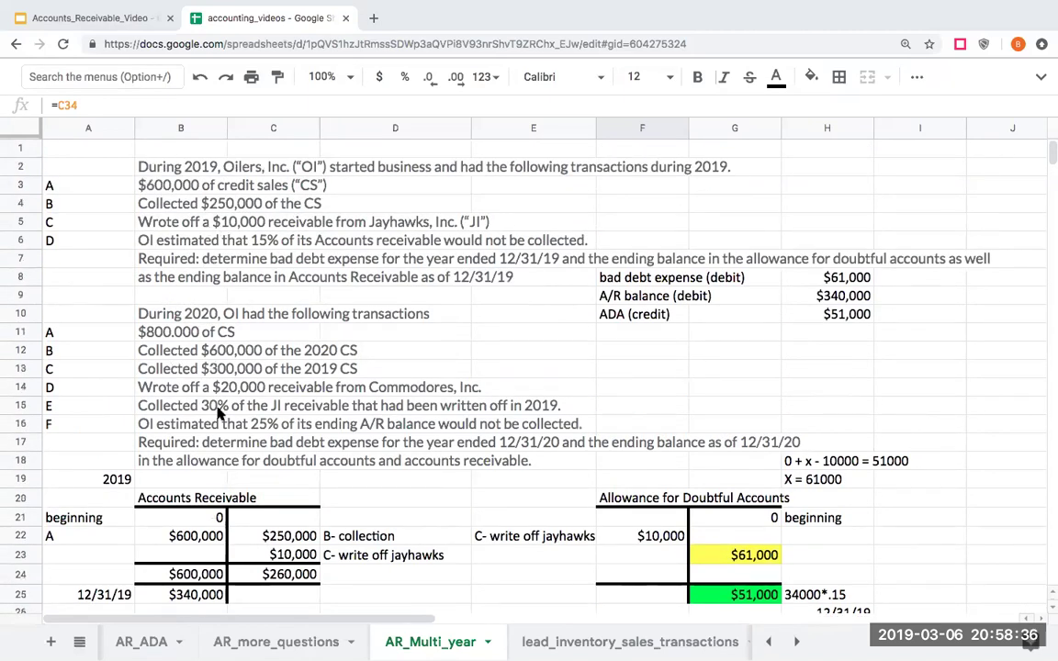
left_click(181, 219)
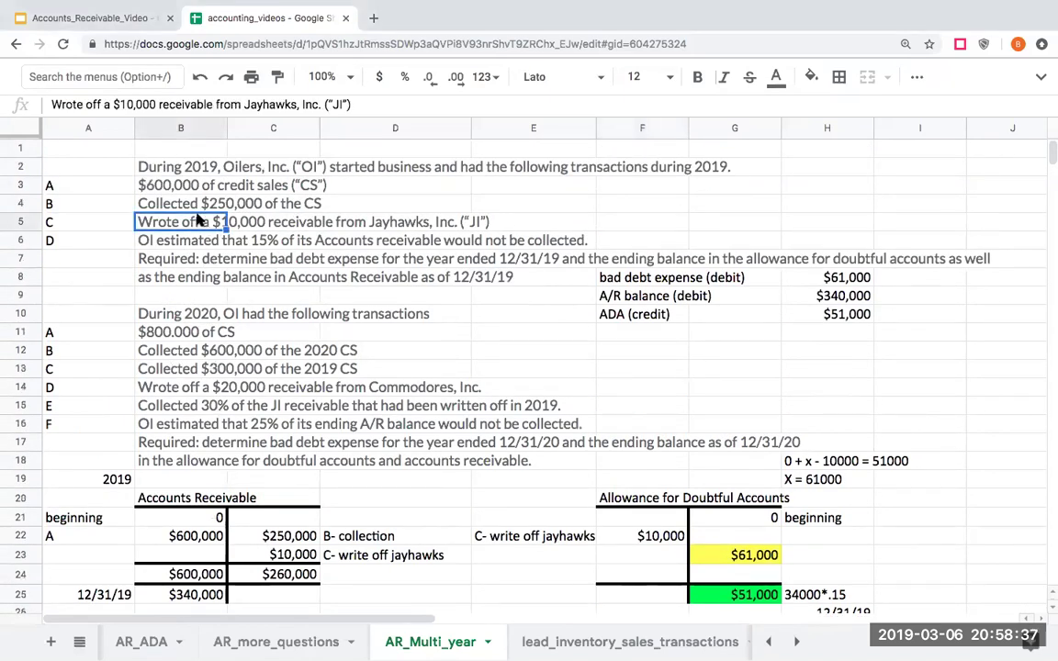
left_click(197, 404)
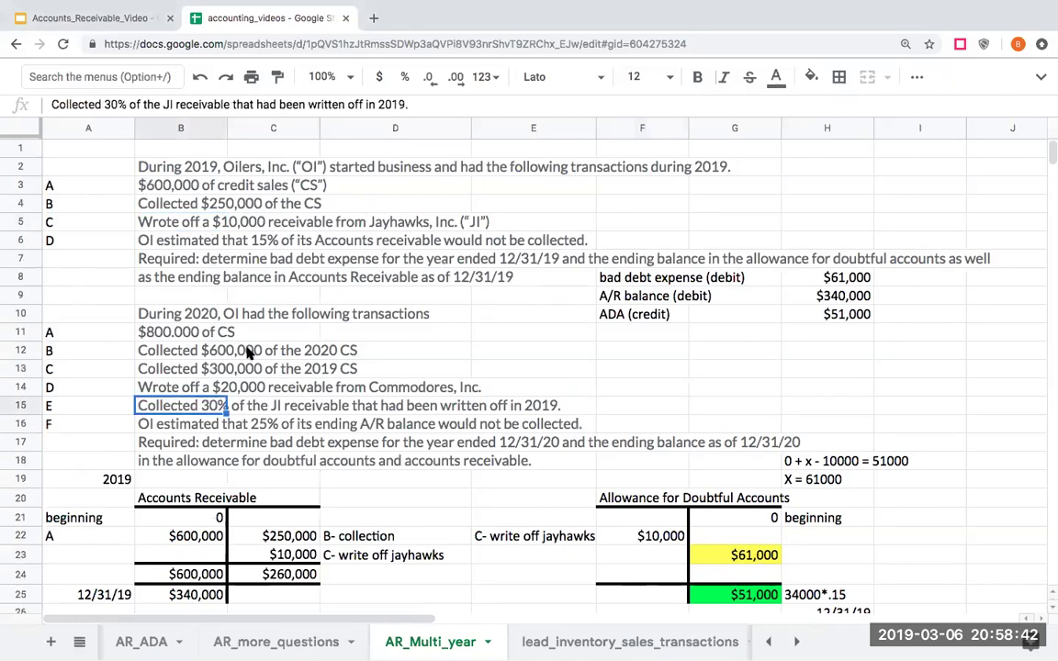
Start a journal entry template in row 40 with "write off A/R" in C40 and headings Accounts, debit and credit in D40:F40.
scroll(239, 368, "down", 7)
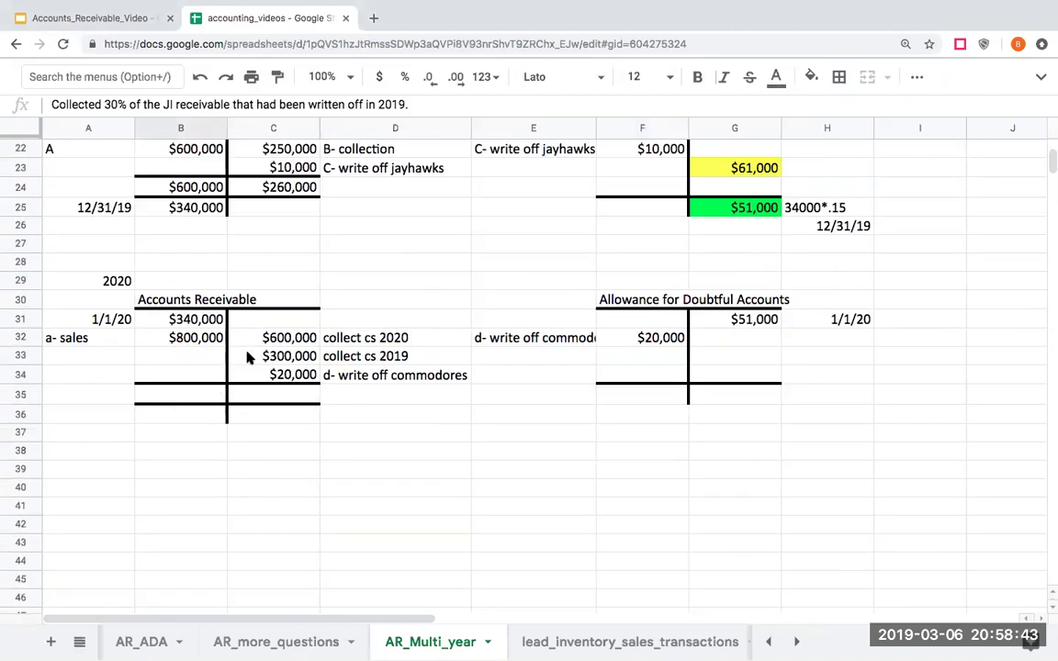
left_click(284, 488)
type("write")
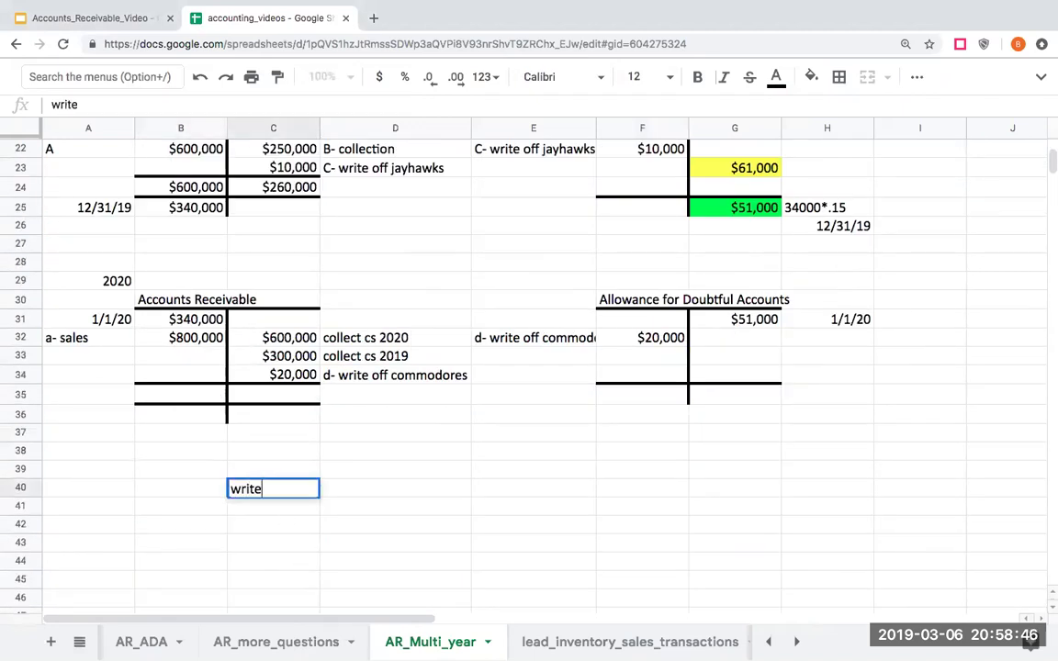
type(" off A/R")
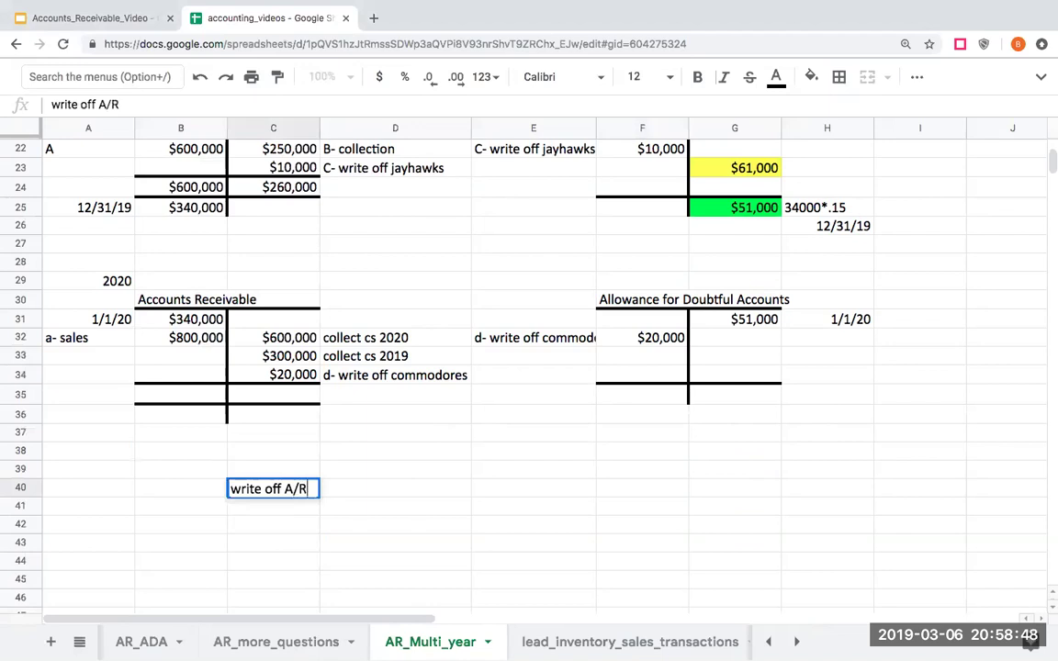
key("Return")
key("Tab")
key("Up")
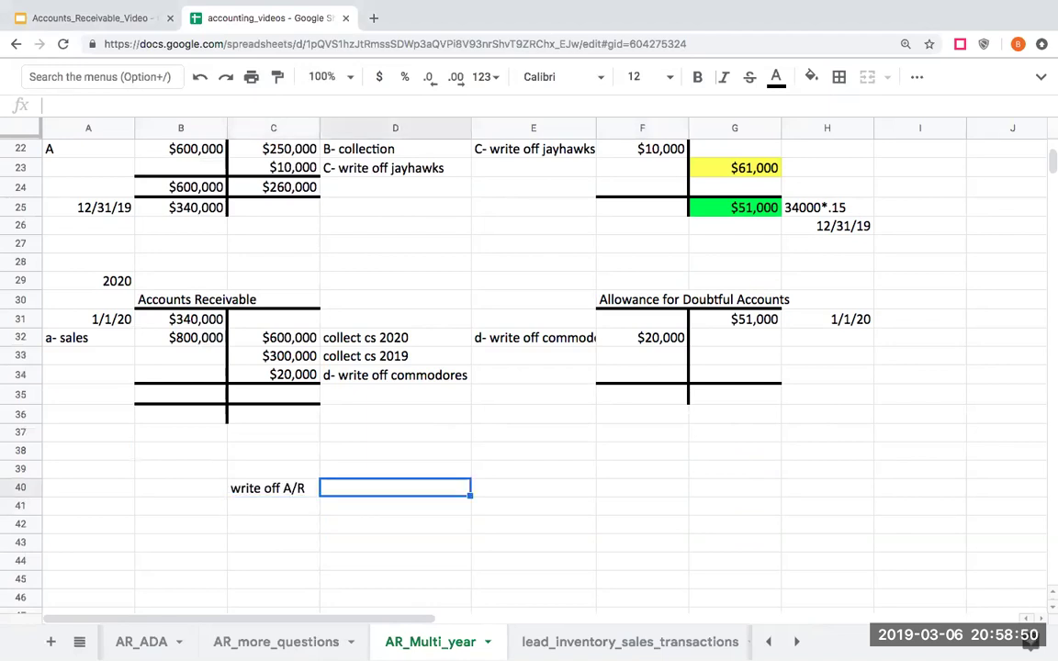
type("Accounts")
key("Tab")
type("debit")
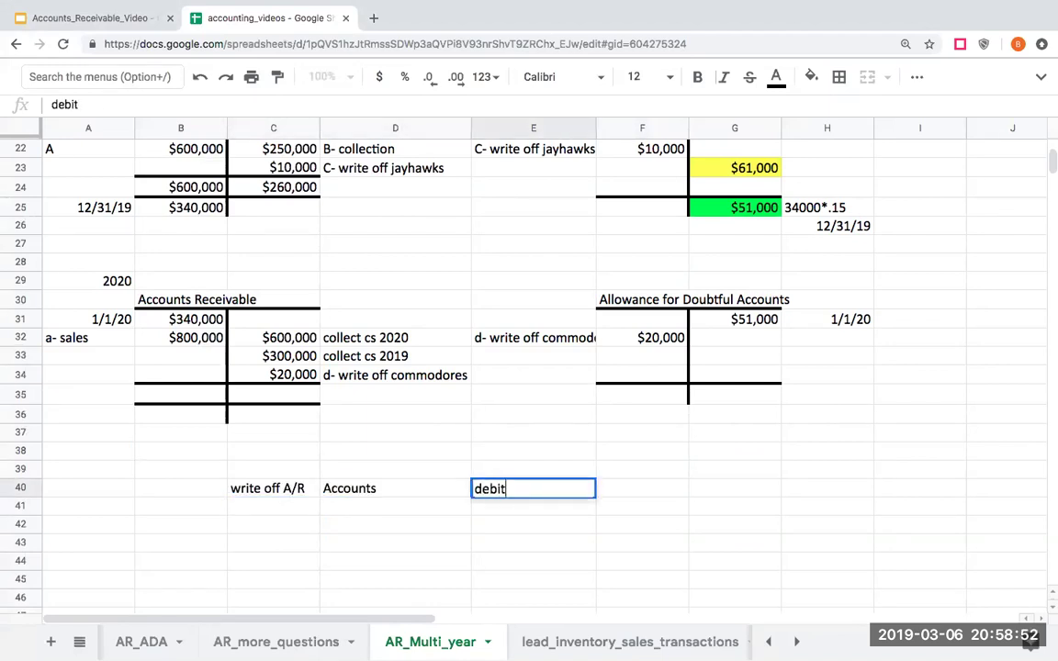
key("Tab")
type("credit")
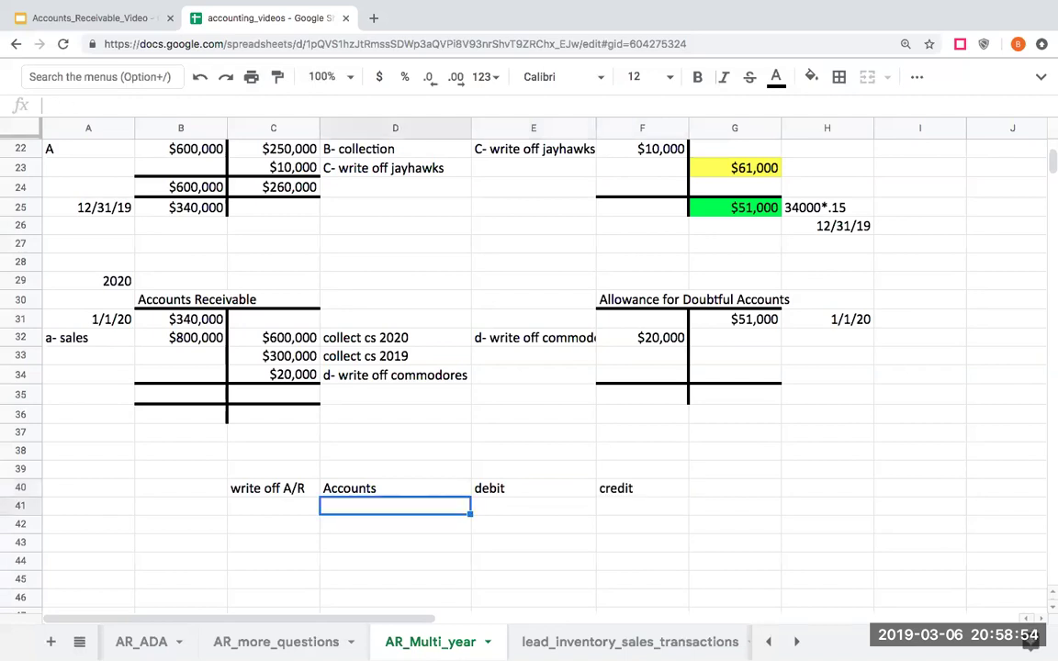
Enter ADA as the debited account in D41, with placeholder amounts XXX in E41 and F42.
type("ADA")
key("Return")
left_click(533, 506)
type("XXX")
key("Return")
left_click(642, 525)
type("XXX")
key("Return")
left_click(642, 525)
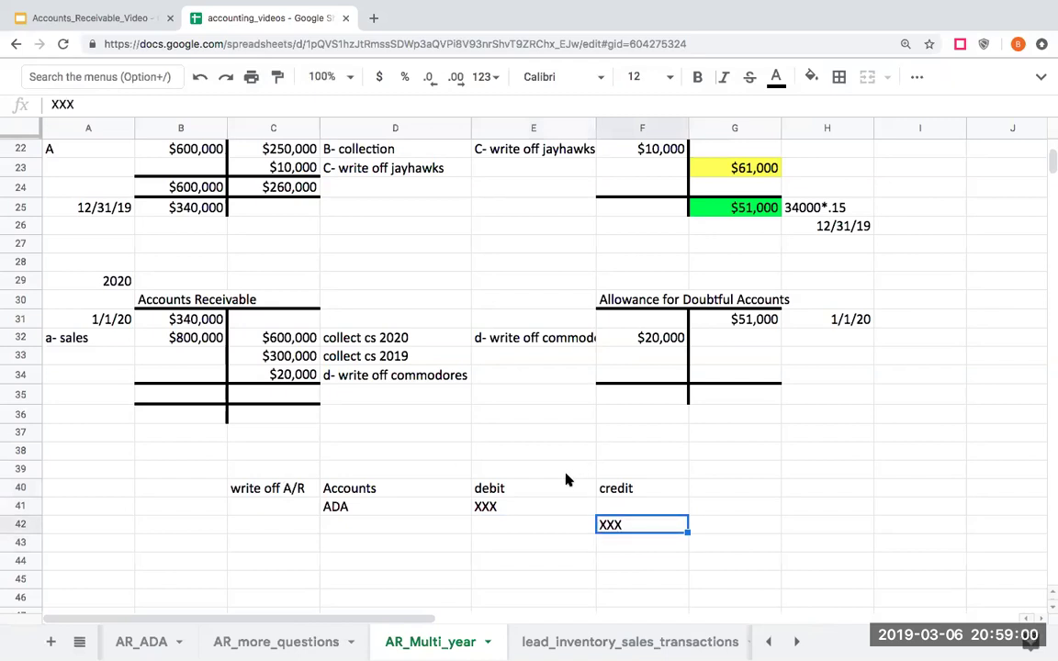
Move the debit and credit columns of the write-off entry from E39:F42 to G39:H42.
left_click_drag(552, 469, 652, 520)
key("ctrl+x")
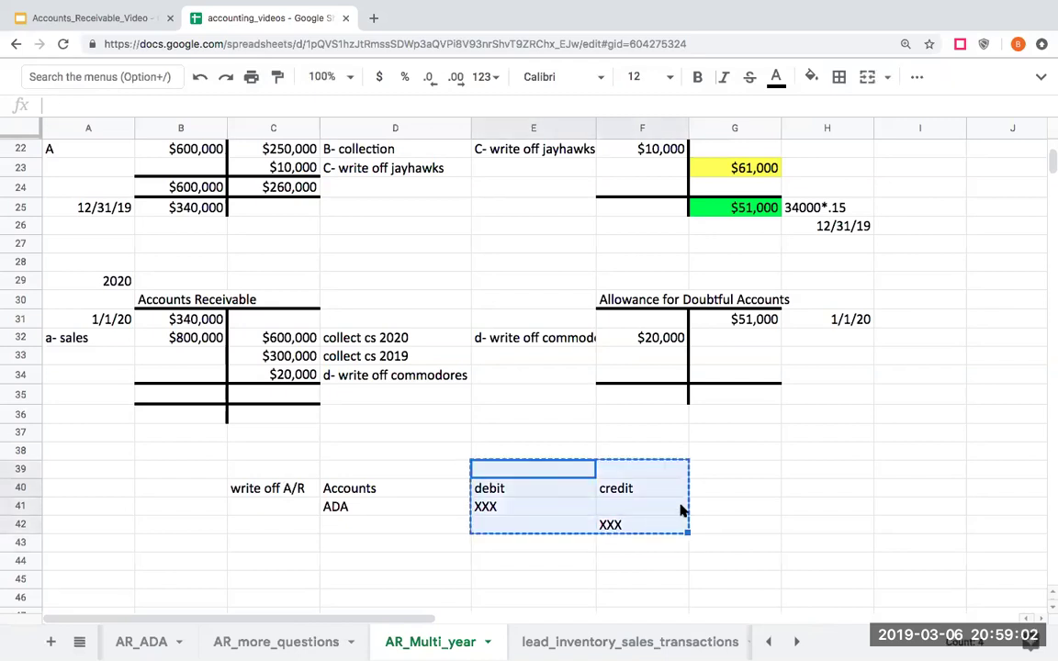
left_click(723, 469)
key("ctrl+v")
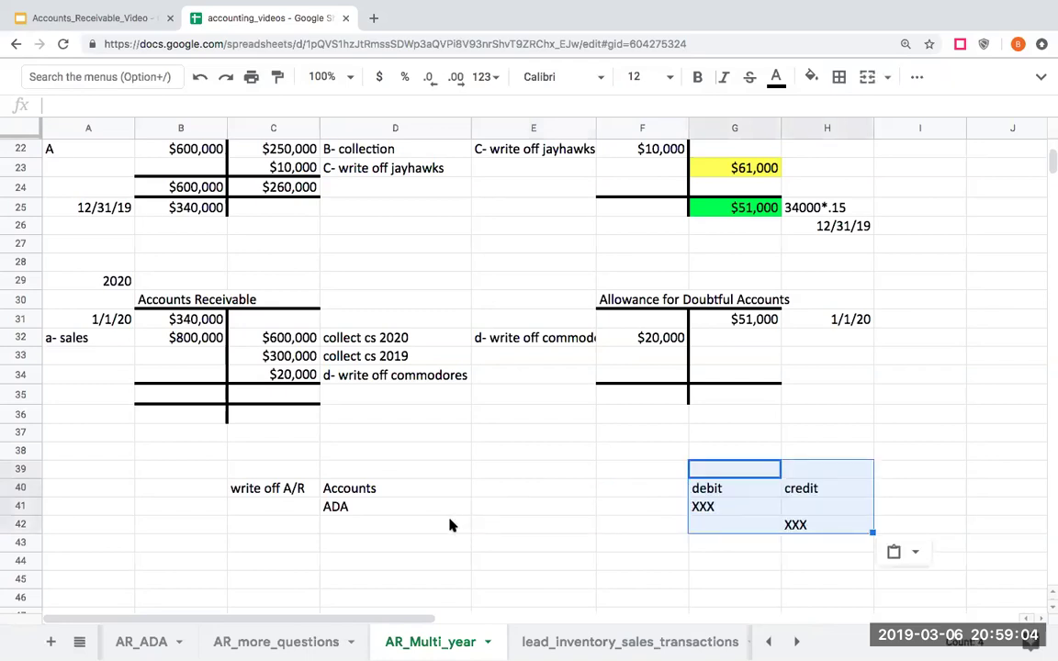
Enter A/R as the credited account in E42 and the description "write off an A/R" in D43.
left_click(449, 524)
left_click(519, 528)
type("A/R")
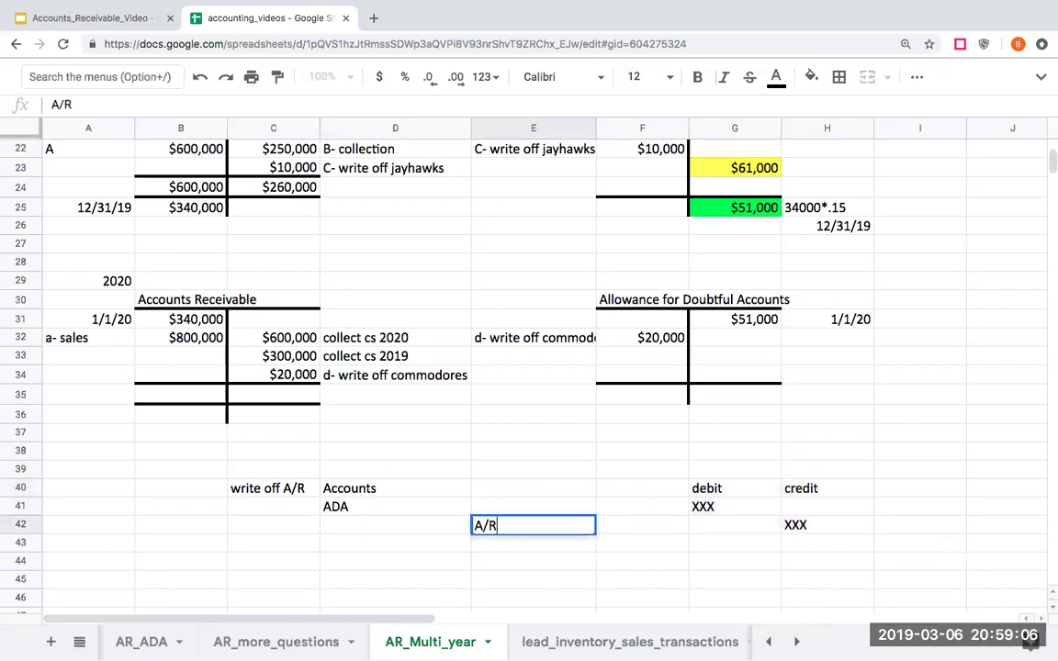
key("Return")
left_click(273, 525)
left_click(273, 542)
left_click(395, 542)
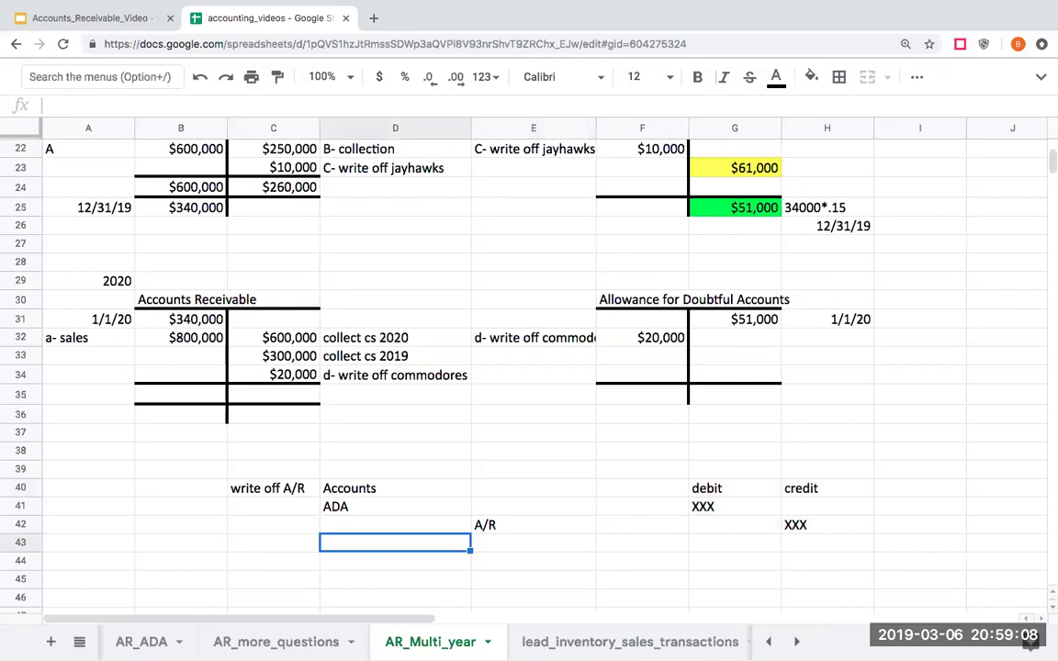
type("write off an A/R")
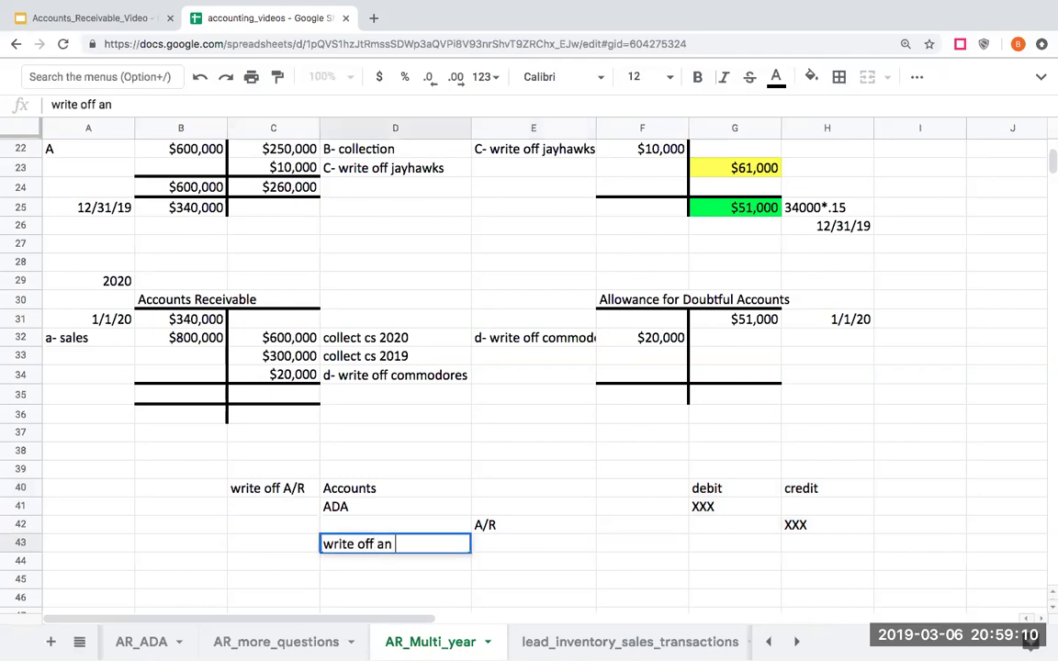
key("Return")
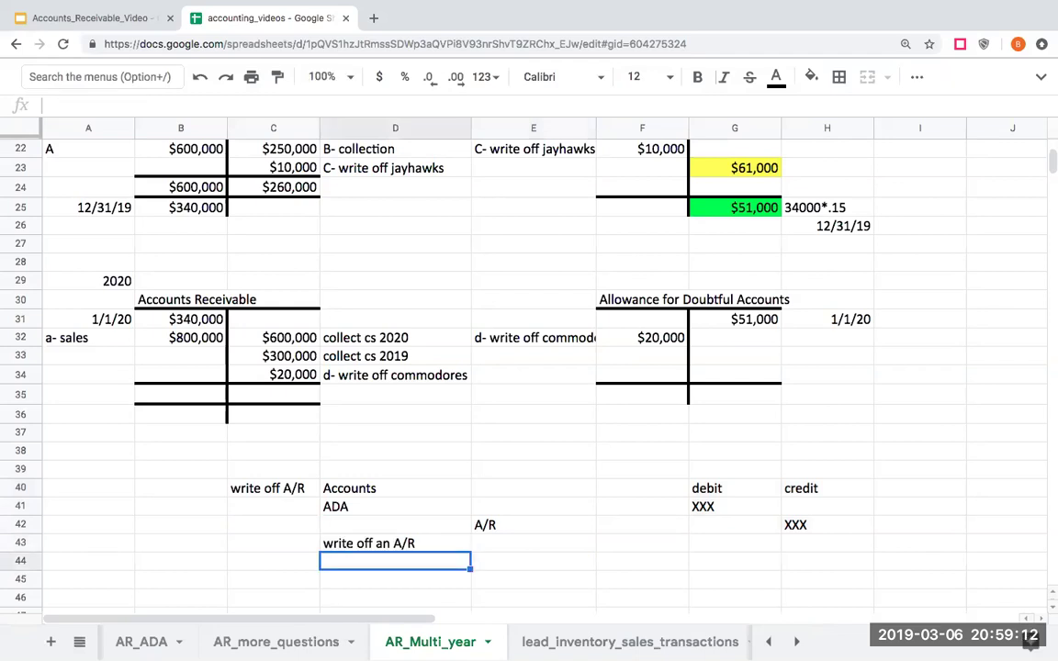
Enter the heading "collect an account previously written off" in C45 for a second journal entry.
key("Left")
key("Down")
type("collectg  an")
key("BackSpace")
key("BackSpace")
key("BackSpace")
key("BackSpace")
type("an acc")
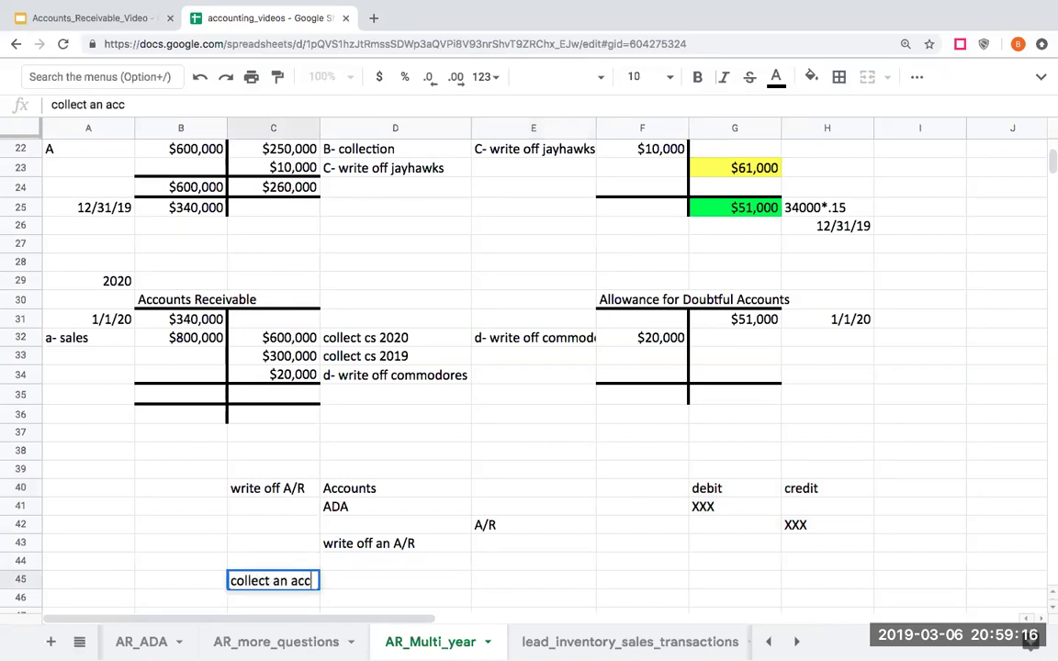
type("ount pre")
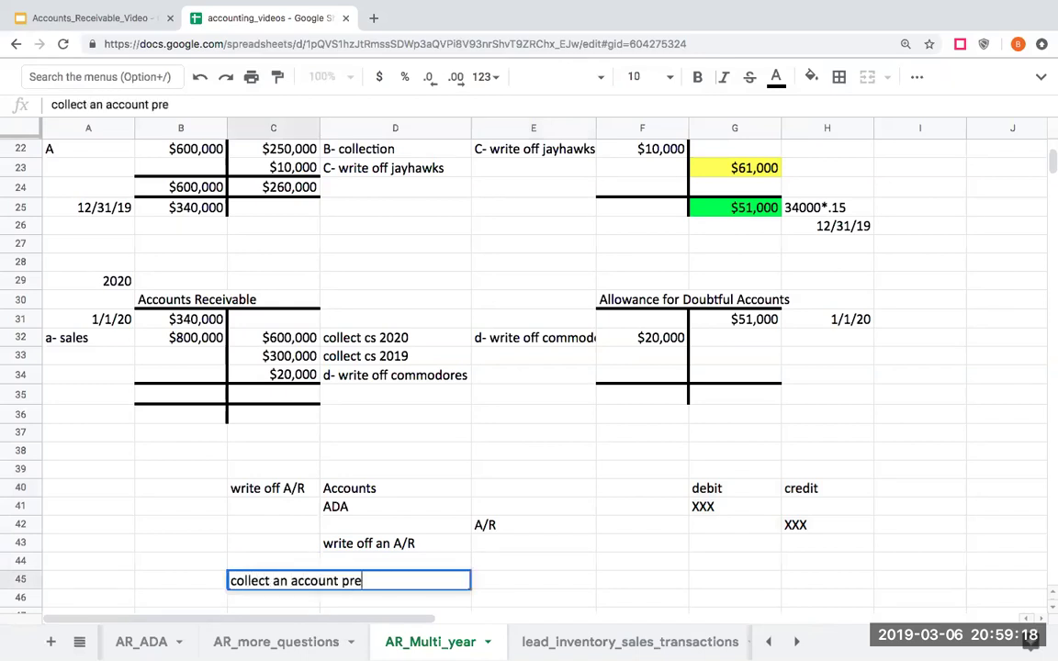
type("viously written off")
key("Return")
Fill the debited account in D46 with a reference to the A/R name in E42.
key("Right")
type("+")
key("Right")
key("Up")
key("Up")
key("Up")
key("Up")
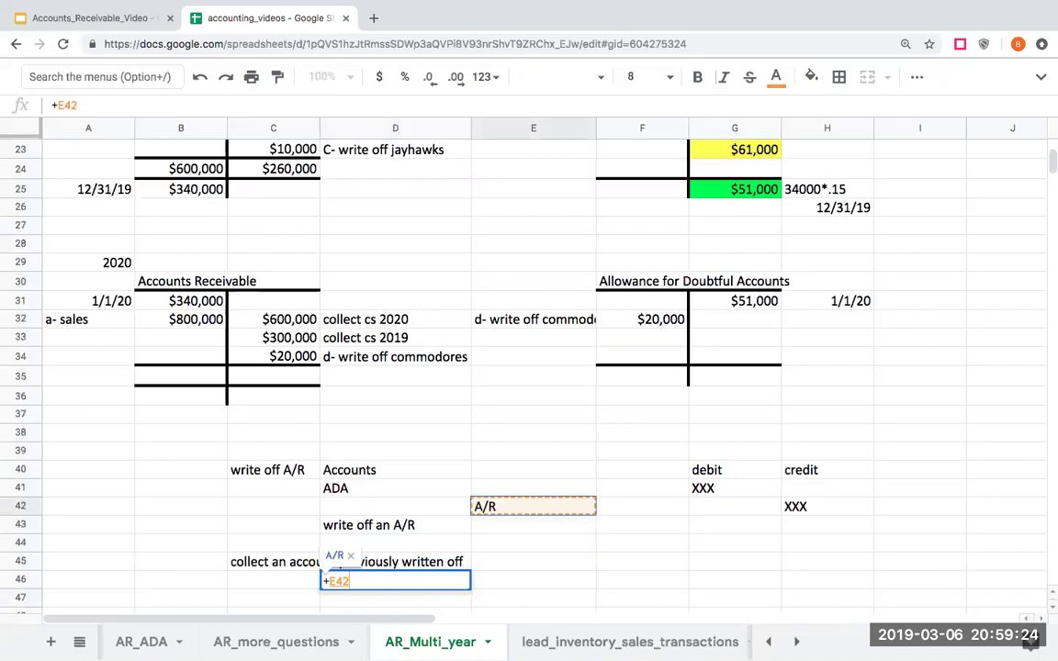
key("Return")
Fill the credited account in E47 with a reference to the ADA name in D41.
key("Right")
type("+")
key("Left")
key("Up")
key("Up")
key("Left")
key("Right")
key("Up")
key("Up")
key("Up")
key("Up")
key("Return")
Add the cash collection entry below, with Cash in D48 and A/R in E49.
key("Right")
key("Up")
key("Up")
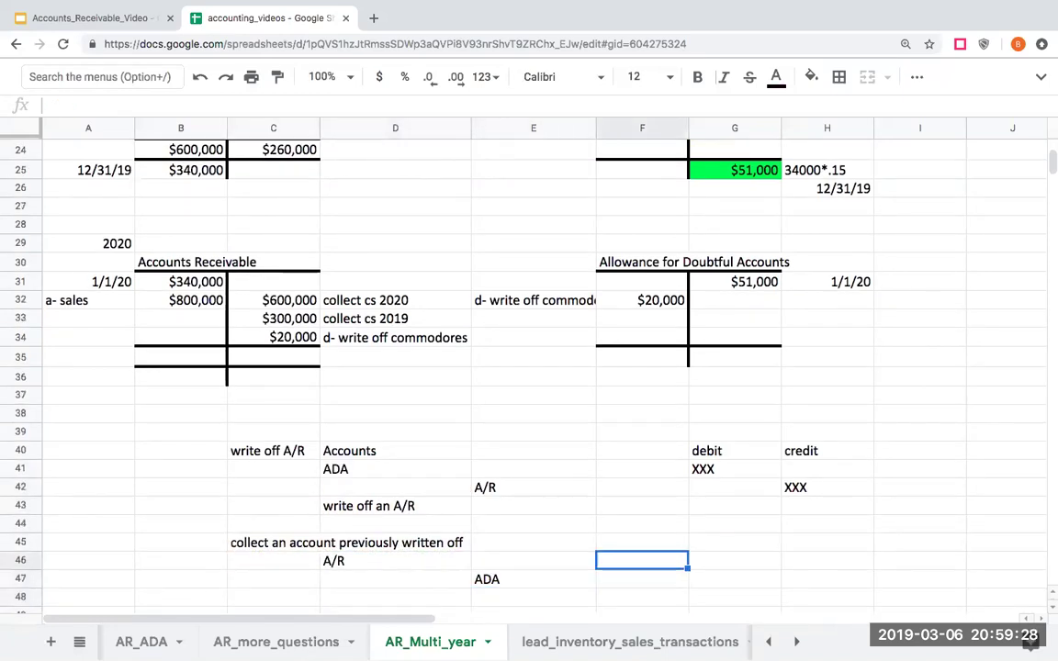
key("Right")
key("Left")
key("Left")
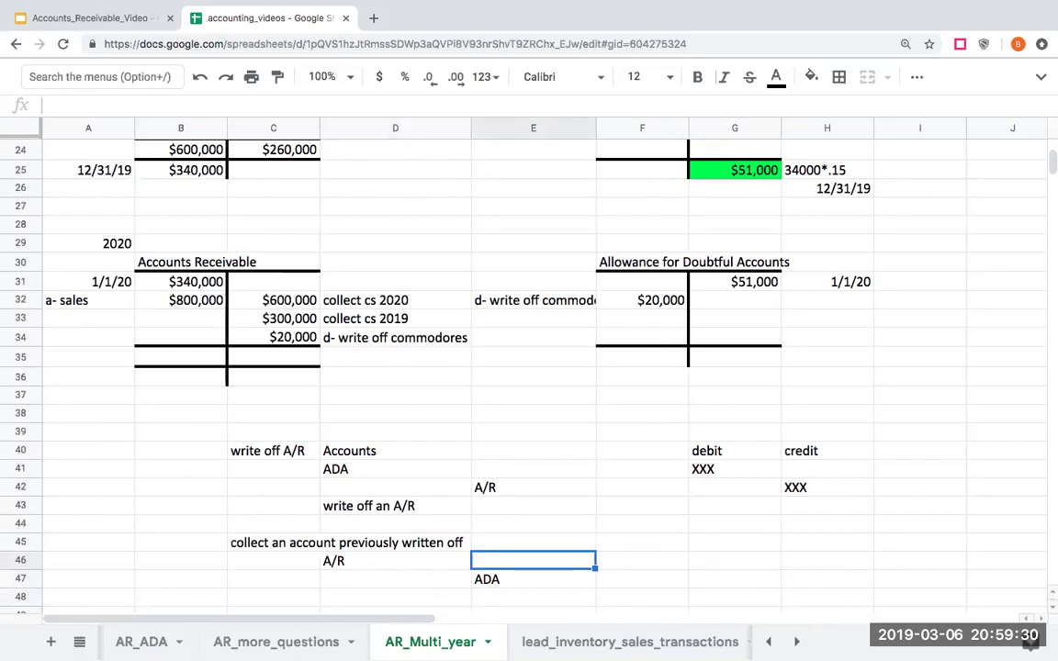
key("Left")
key("Down")
key("Down")
type("Cash")
key("Return")
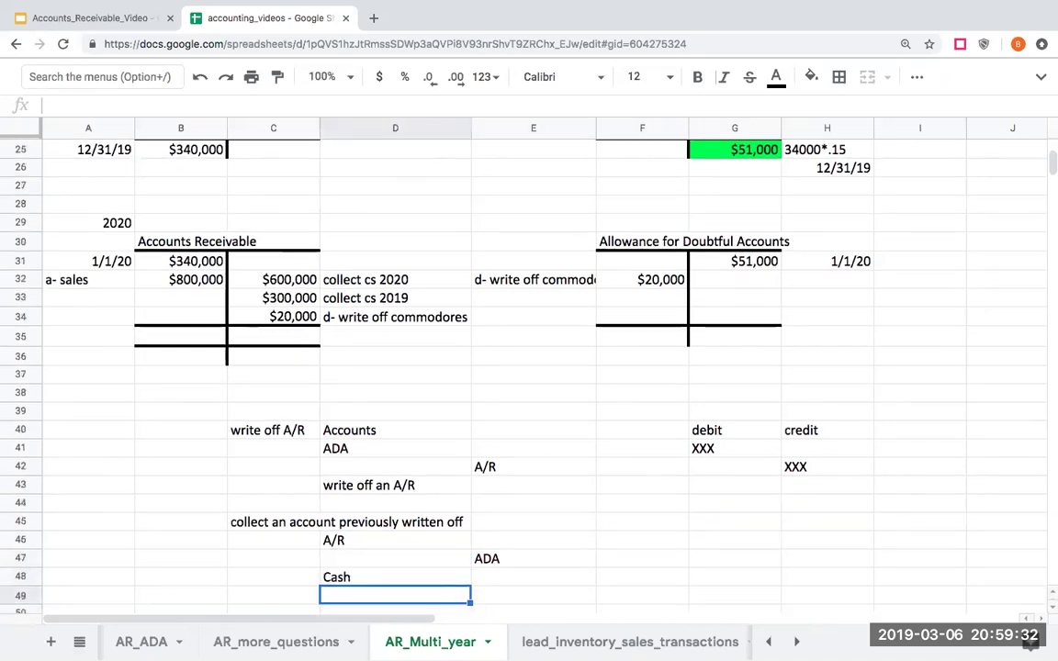
key("Right")
type("A/R")
key("Return")
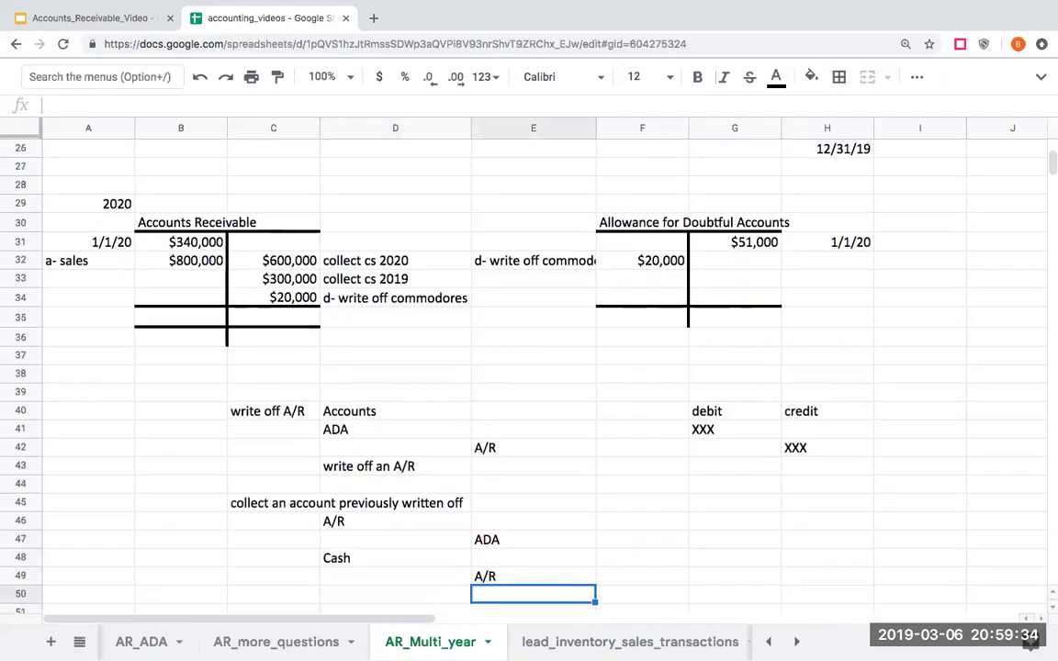
key("Right")
key("Up")
key("Up")
key("Up")
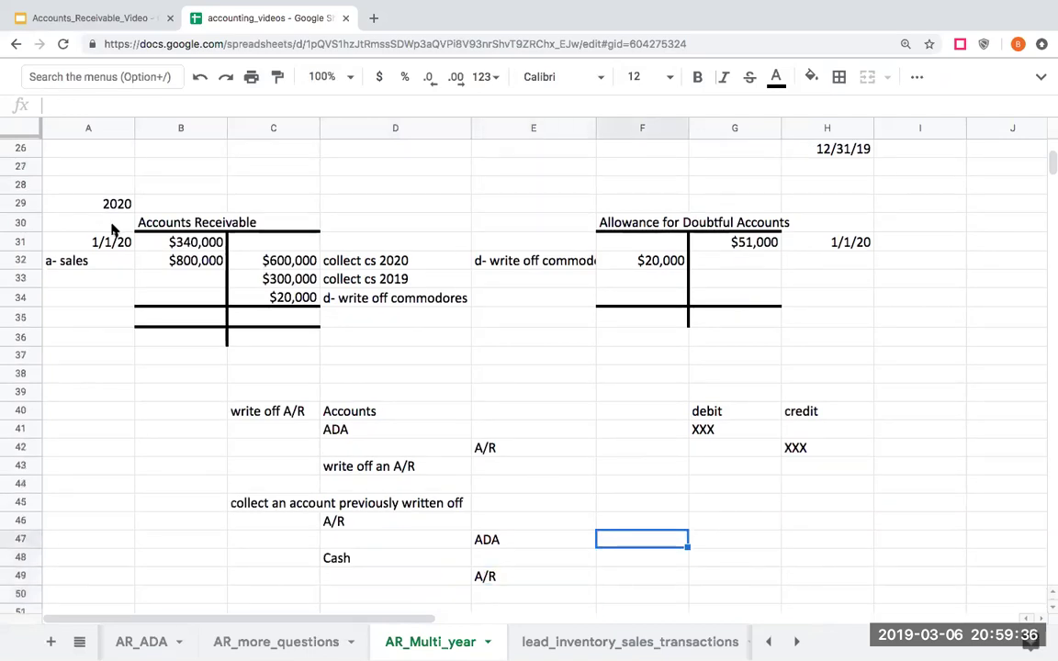
Insert one blank row above row 35 to make room in the 2020 T-accounts.
left_click(26, 317)
right_click(26, 317)
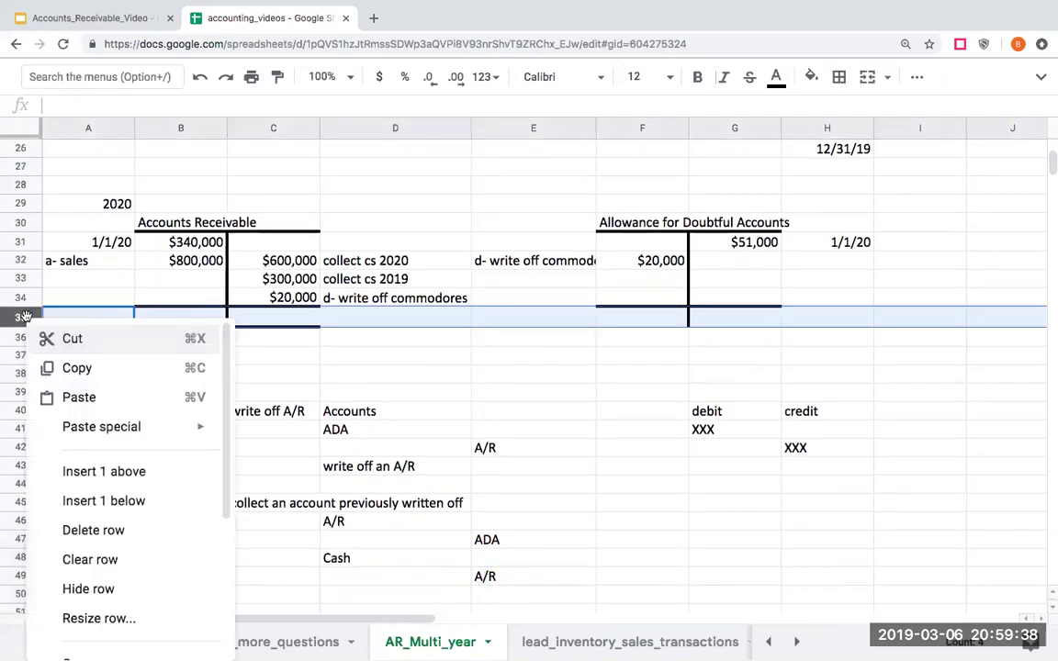
left_click(115, 485)
left_click(146, 449)
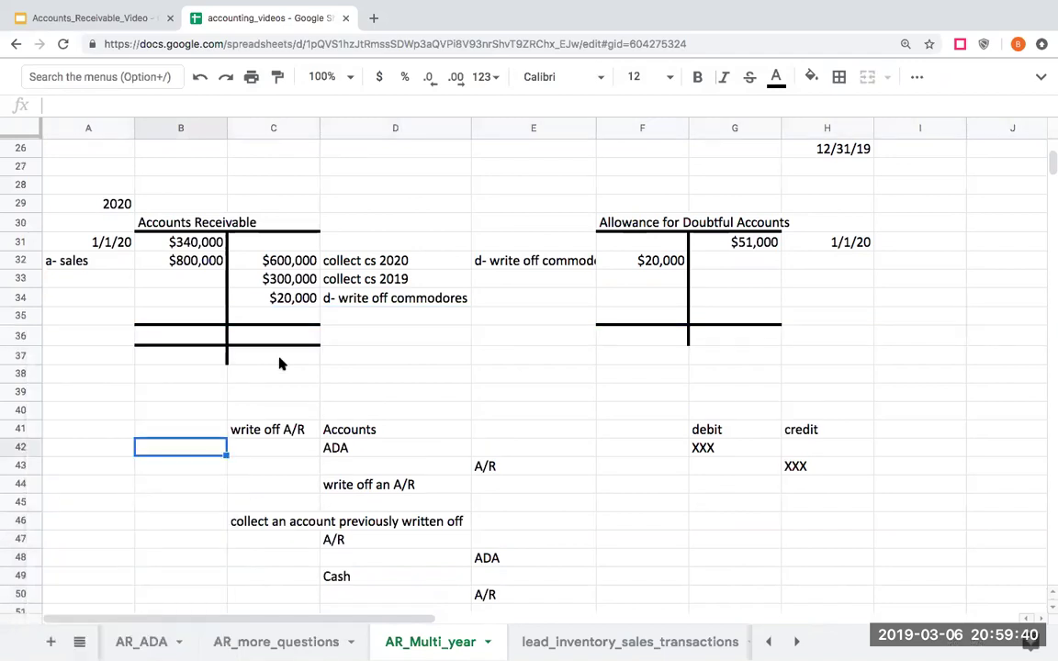
Check transaction E's collection percentage and the Jayhawks amount written off in 2019 against the T-accounts.
left_click(658, 529)
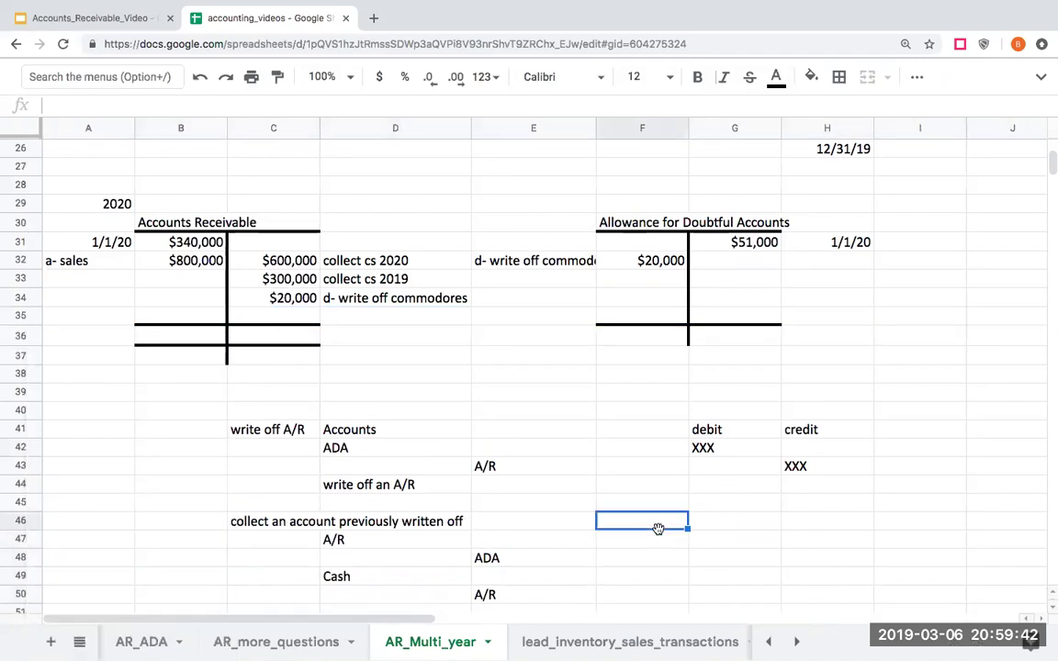
left_click(642, 539)
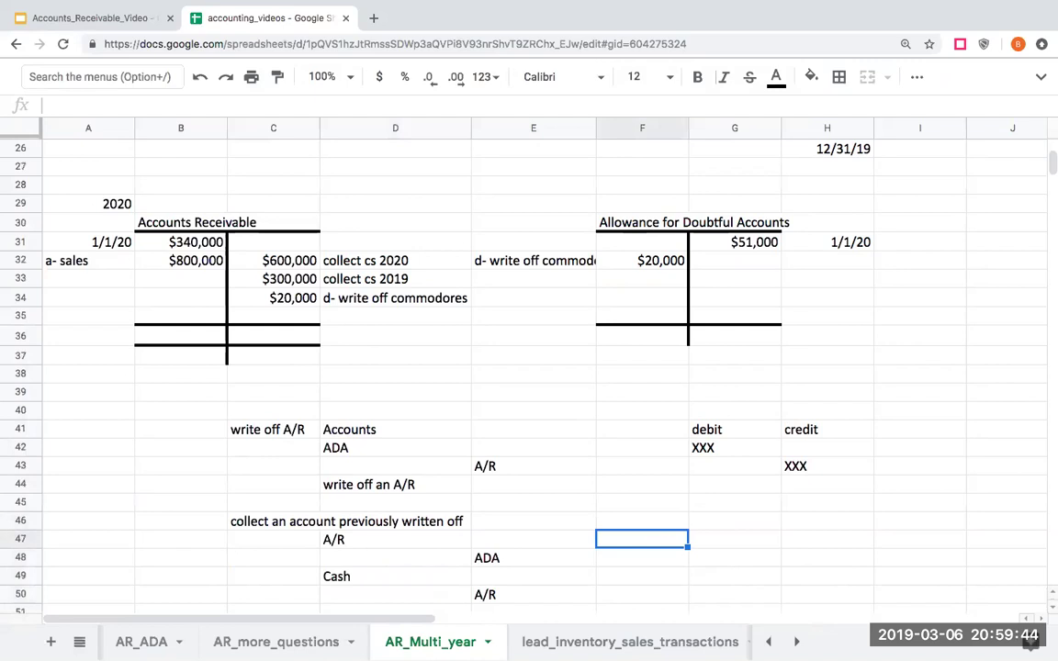
scroll(412, 374, "up", 5)
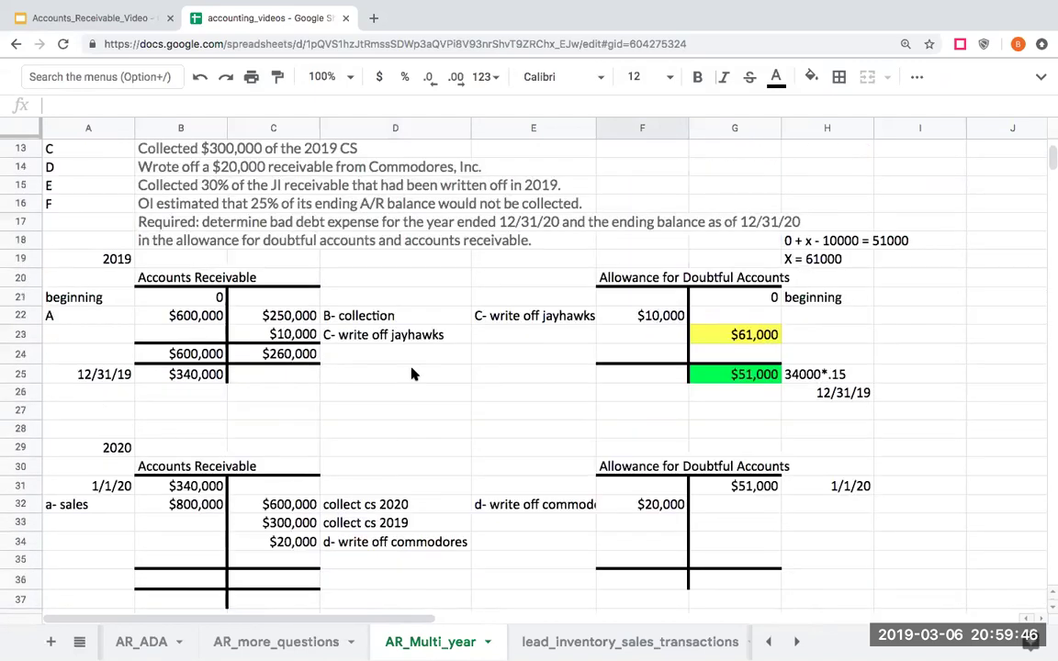
scroll(411, 374, "up", 4)
left_click(276, 372)
left_click(229, 406)
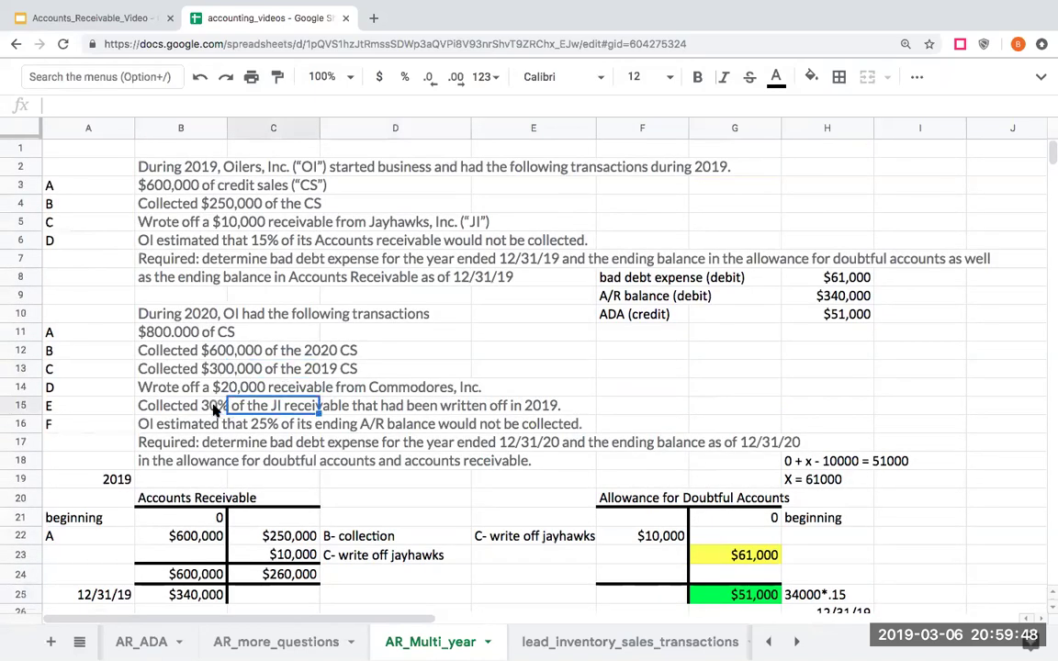
left_click(210, 409)
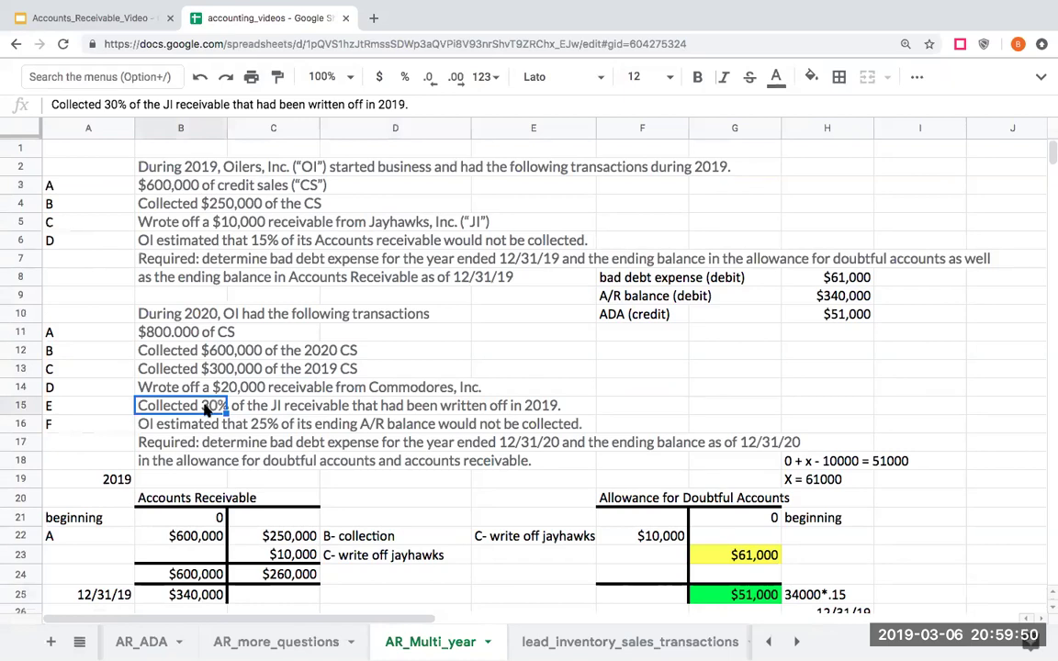
left_click(221, 223)
scroll(242, 371, "down", 5)
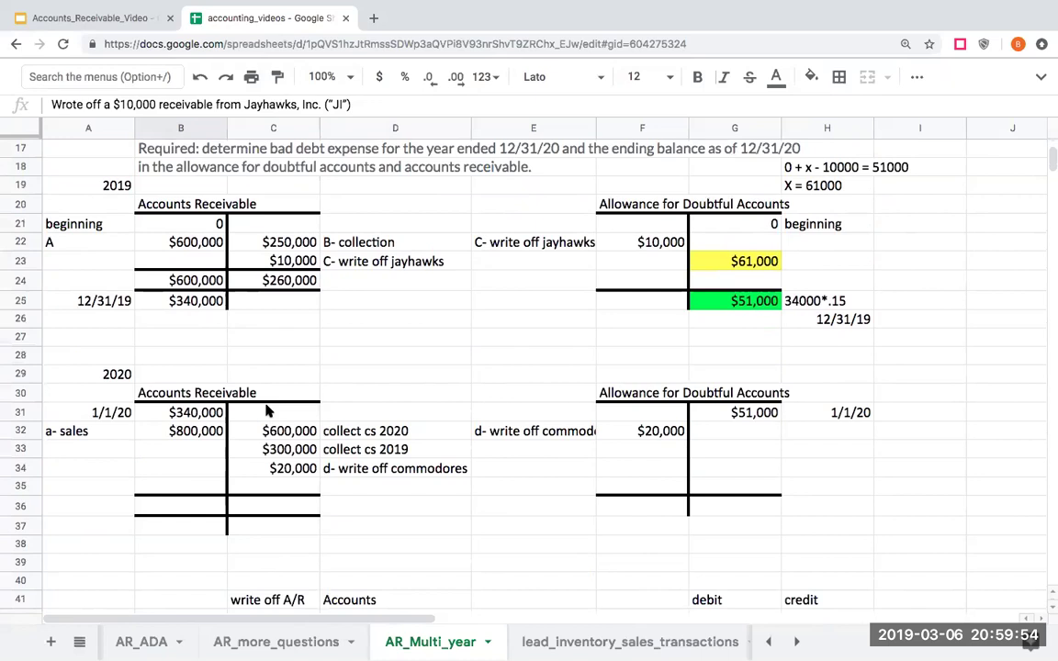
Enter 3000 on the debit side of the 2020 Accounts Receivable T-account in B35 and label it "transaction E" in A35.
scroll(321, 459, "down", 1)
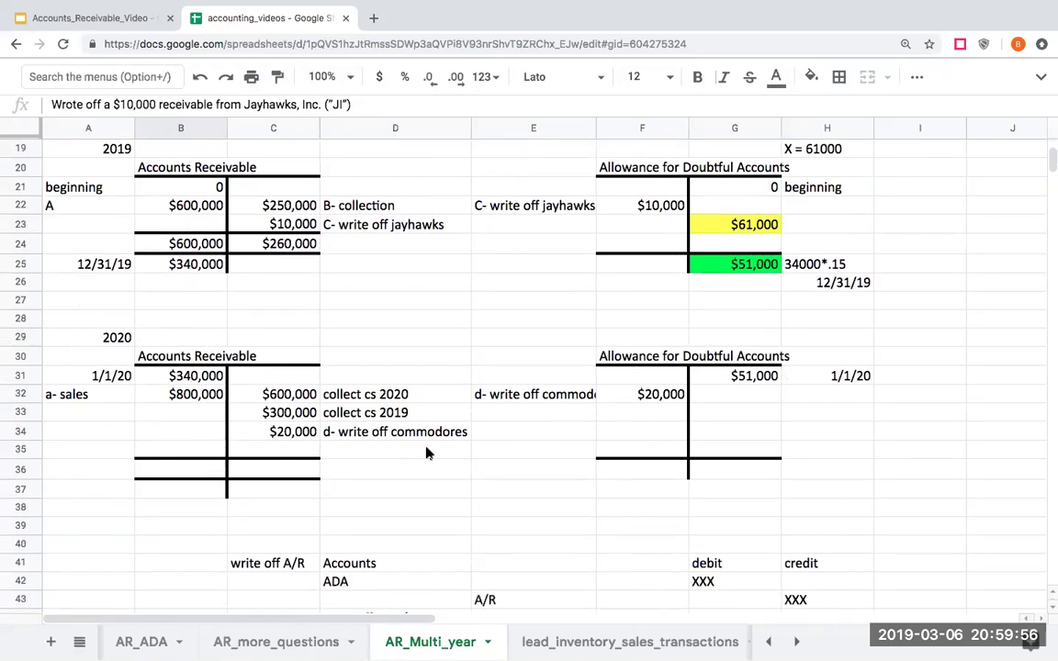
left_click(179, 445)
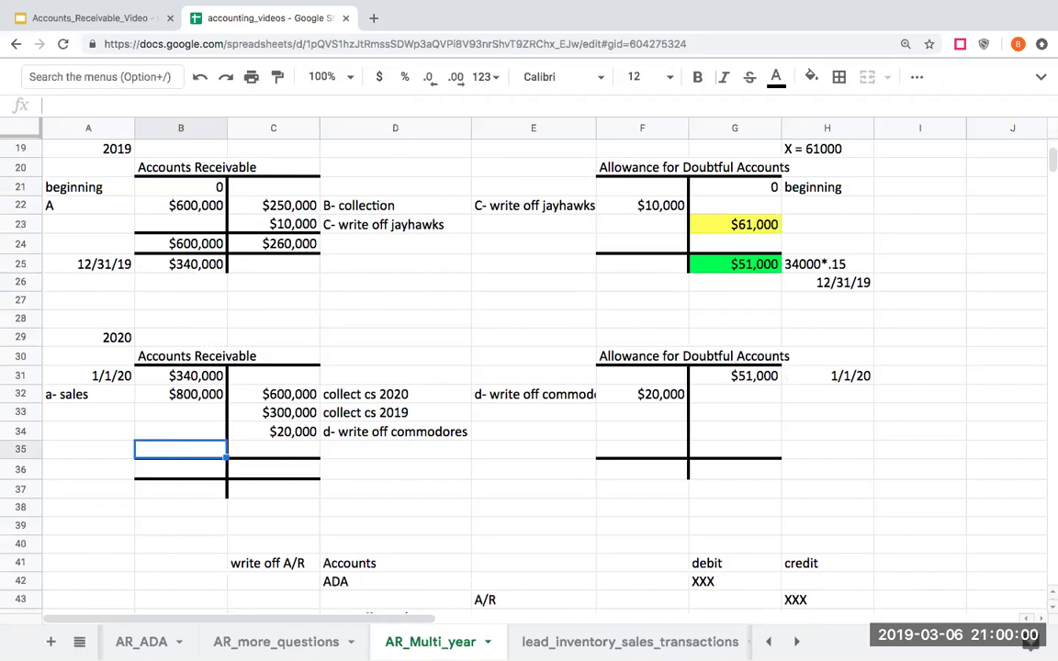
type("3000")
key("Left")
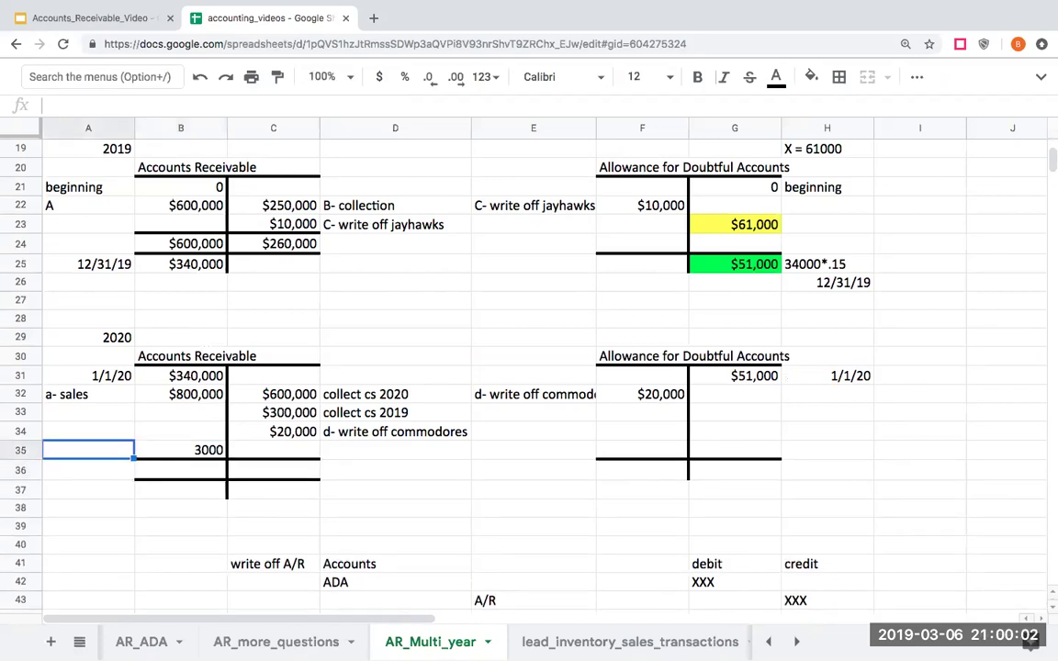
type("transaction")
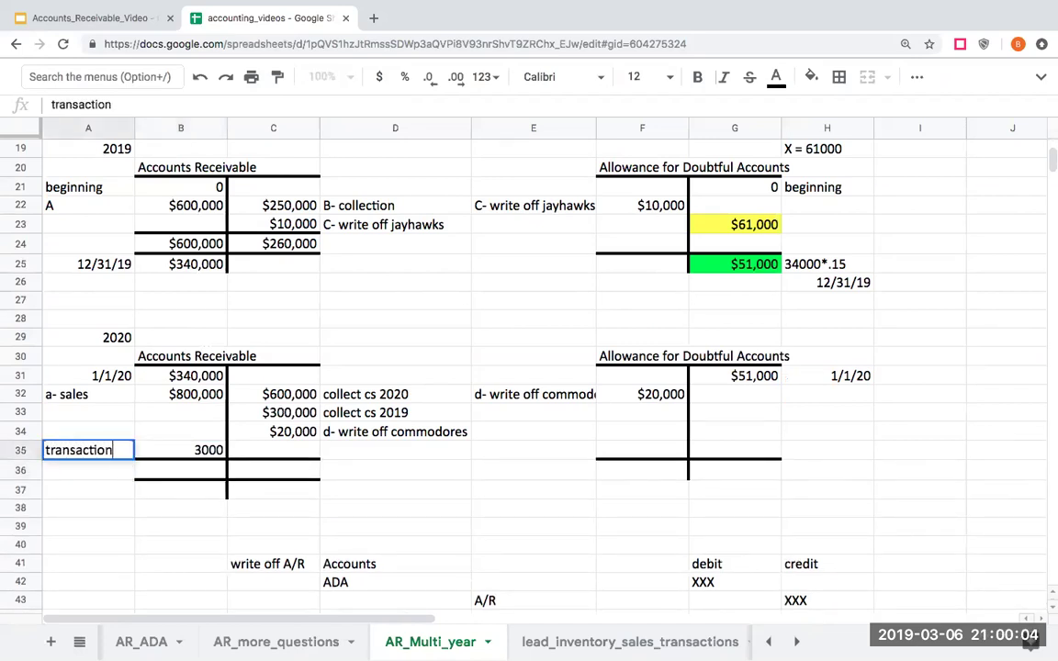
scroll(253, 371, "up", 6)
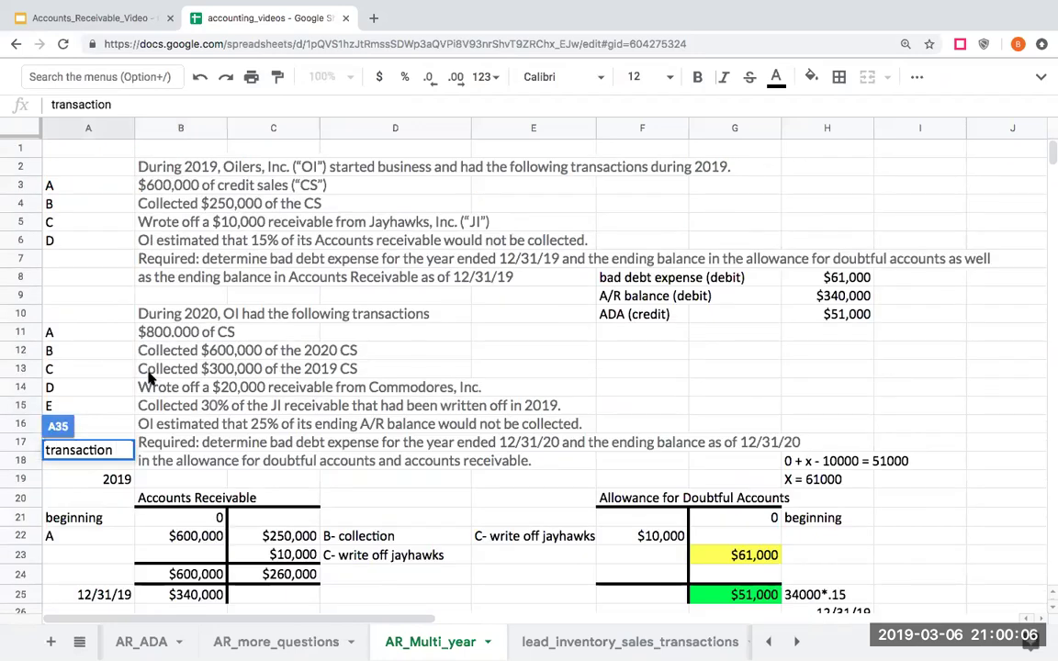
scroll(147, 377, "down", 5)
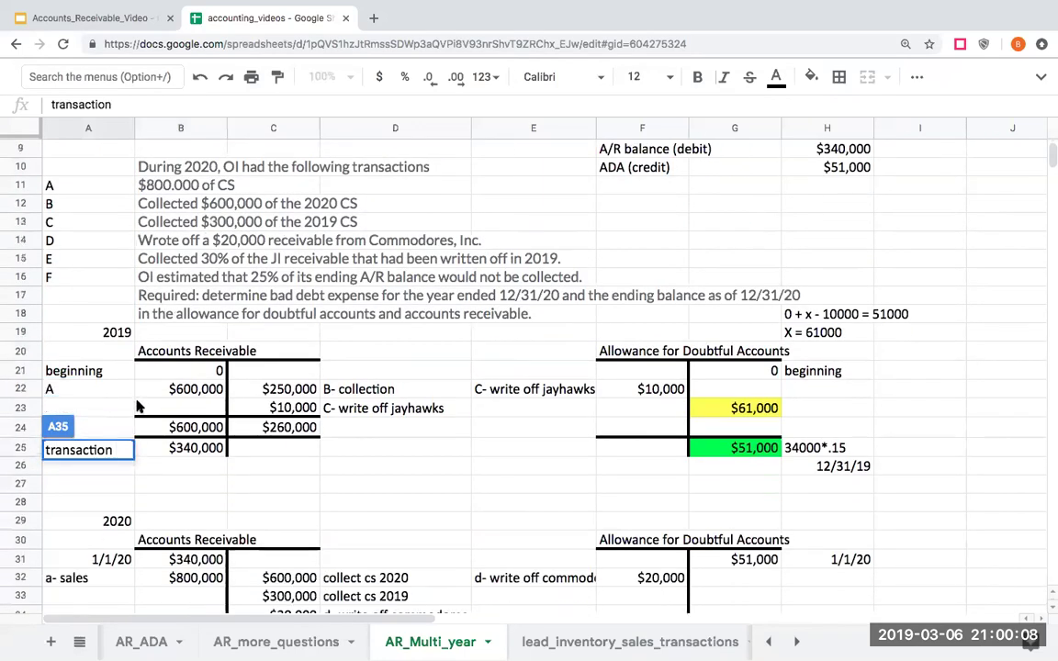
type("E")
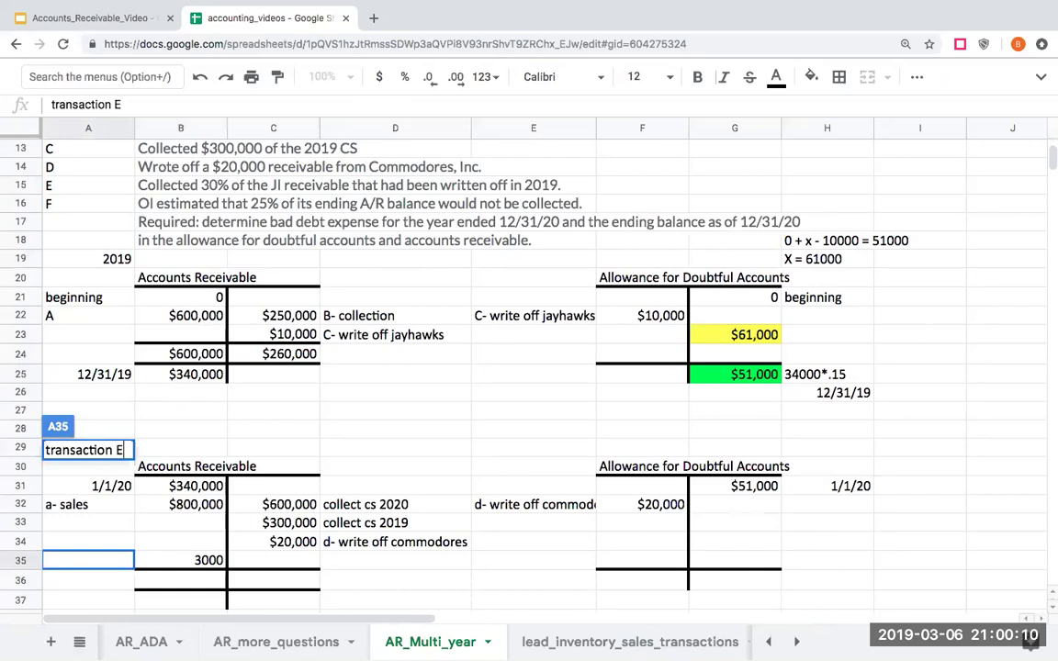
key("Return")
key("Up")
key("Right")
key("Right")
key("Right")
key("Right")
key("Right")
key("Up")
key("Up")
key("Right")
key("Right")
type("+")
key("Left")
key("Up")
key("Left")
key("Left")
key("Left")
key("Down")
key("Left")
key("Left")
key("Down")
key("Down")
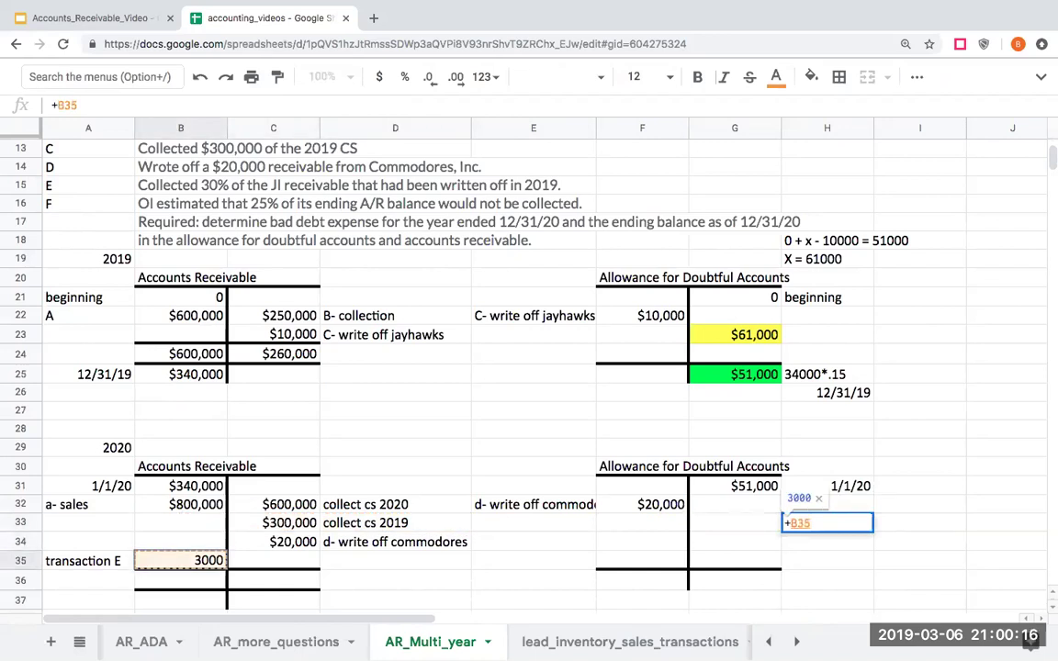
key("Return")
key("Up")
key("Delete")
Credit the 2020 Allowance for Doubtful Accounts in G33 with a reference to the transaction E debit in B35.
key("Left")
type("+")
key("Left")
key("Left")
key("Left")
key("Left")
key("Left")
key("Down")
key("Down")
key("Return")
Label the allowance credit in H33 with a reference to the transaction E label in A35.
key("Up")
key("Right")
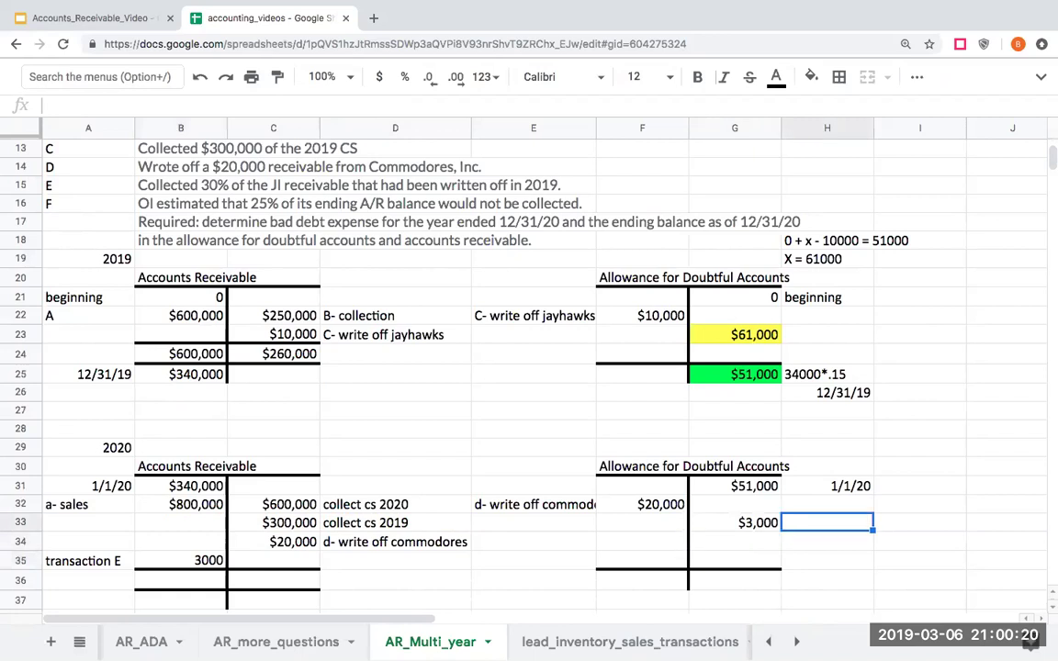
type("+")
key("Left")
key("Down")
key("Left")
key("Left")
key("Left")
key("Left")
key("Left")
key("Left")
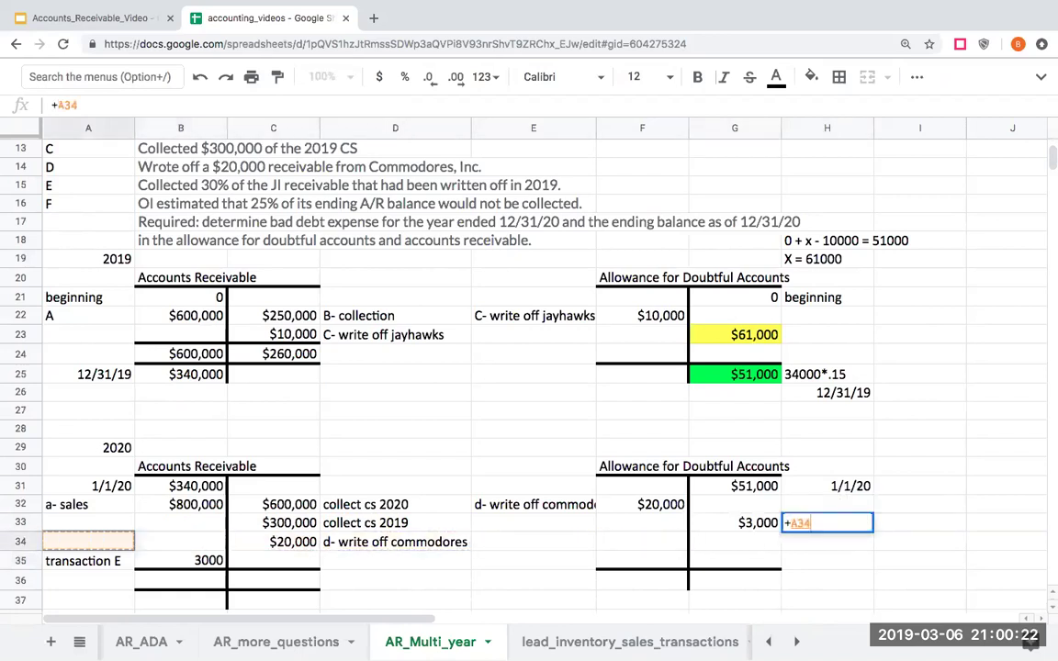
key("Down")
key("Return")
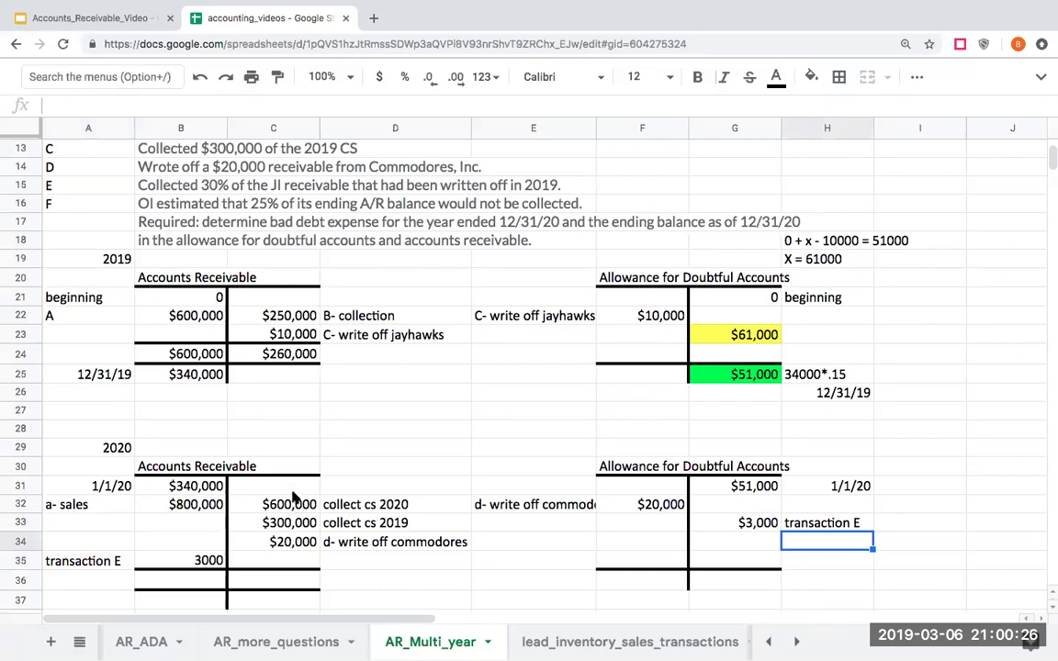
Record the cash collection credit to 2020 Accounts Receivable in C35 with a reference to B35.
scroll(295, 496, "up", 1)
scroll(295, 496, "down", 7)
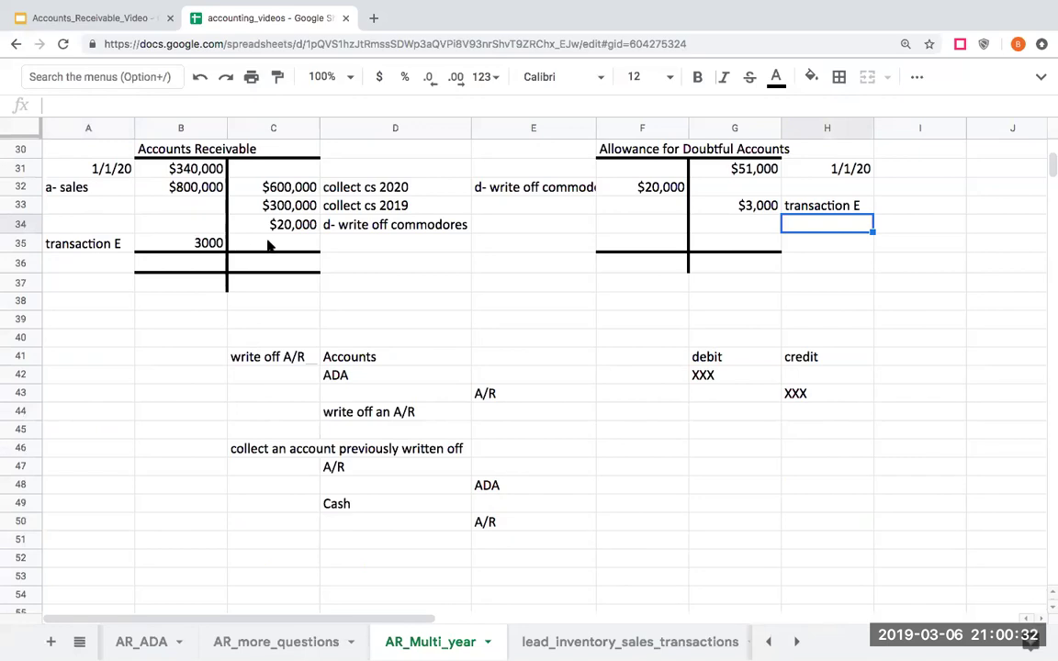
left_click(242, 248)
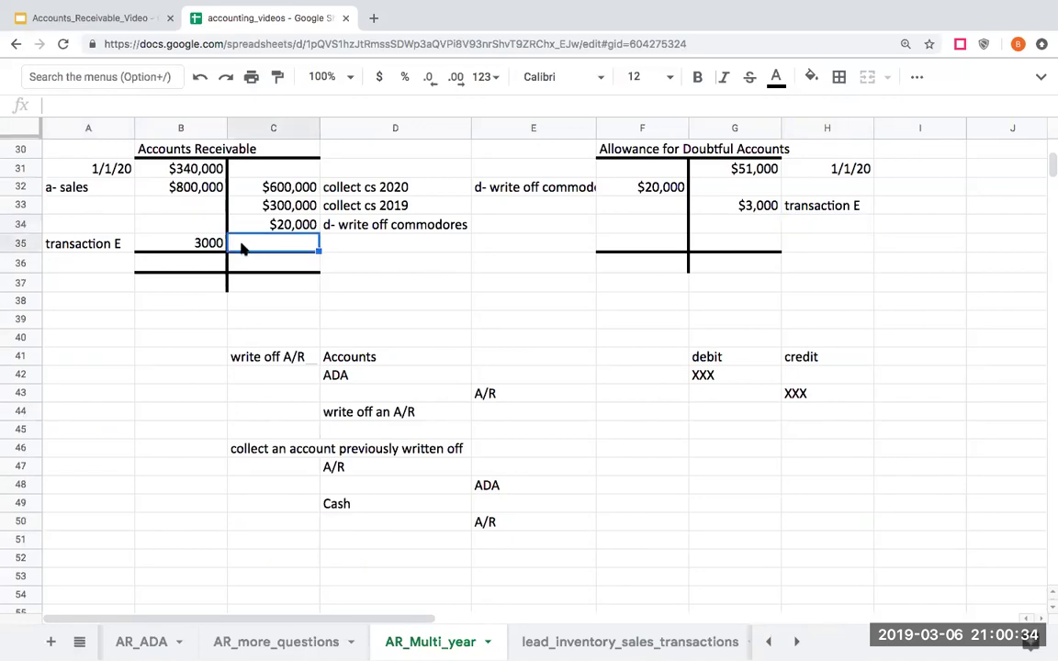
left_click(204, 244)
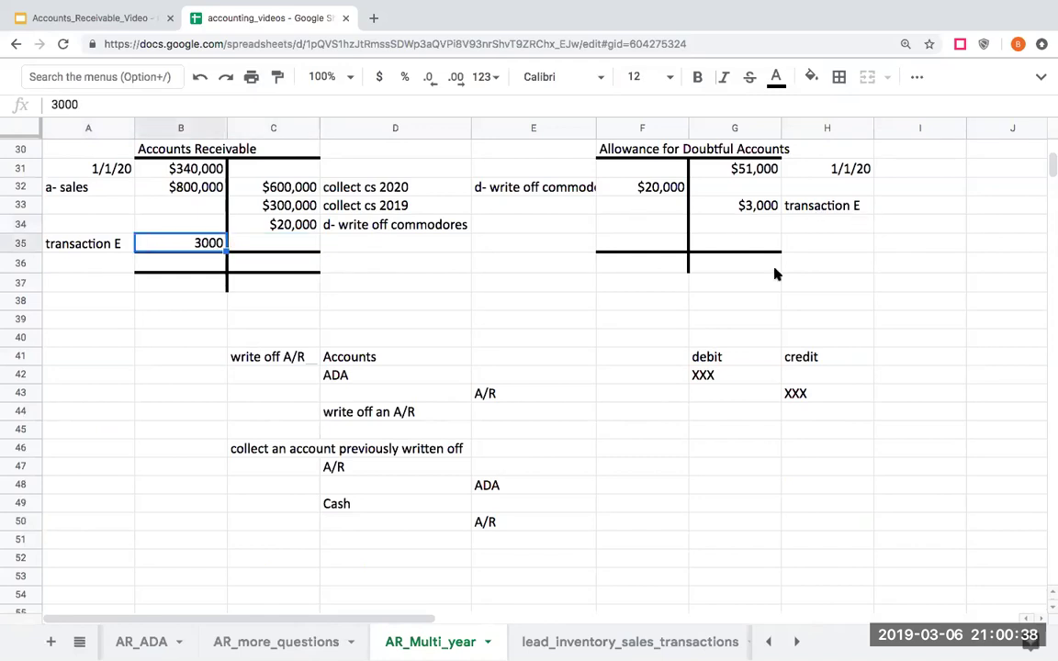
left_click(283, 242)
type("+")
key("Left")
key("Tab")
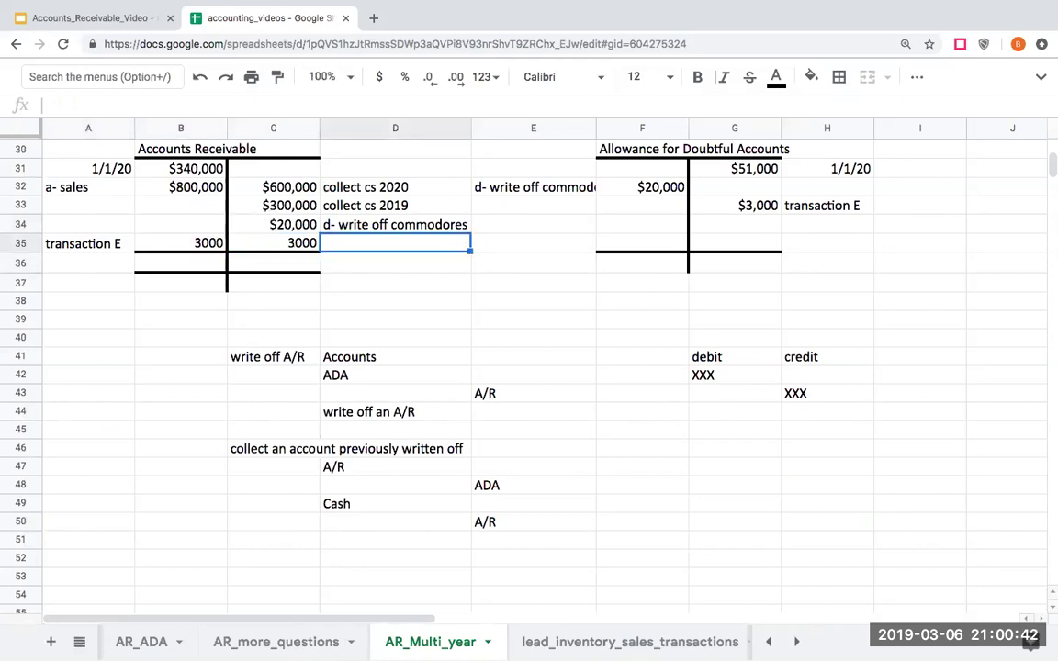
Label the Accounts Receivable credit in D35 with a reference to the transaction E label in A35.
type("+")
key("Left")
key("Left")
key("Left")
key("Return")
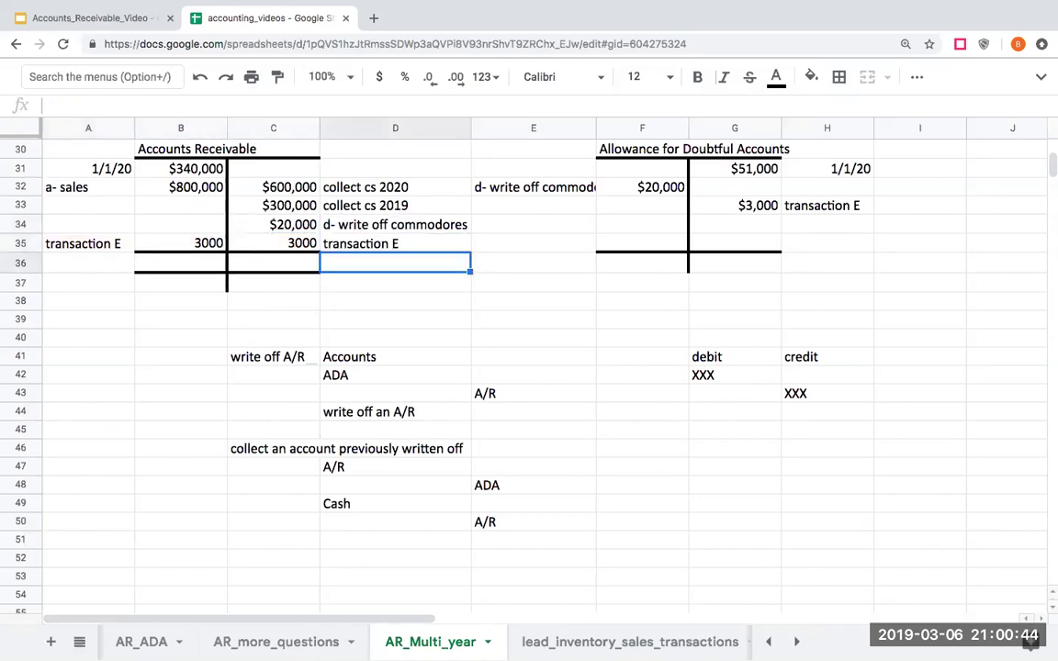
Format the transaction E amounts in B35:C35 as dollars with no decimal places.
left_click_drag(163, 241, 280, 241)
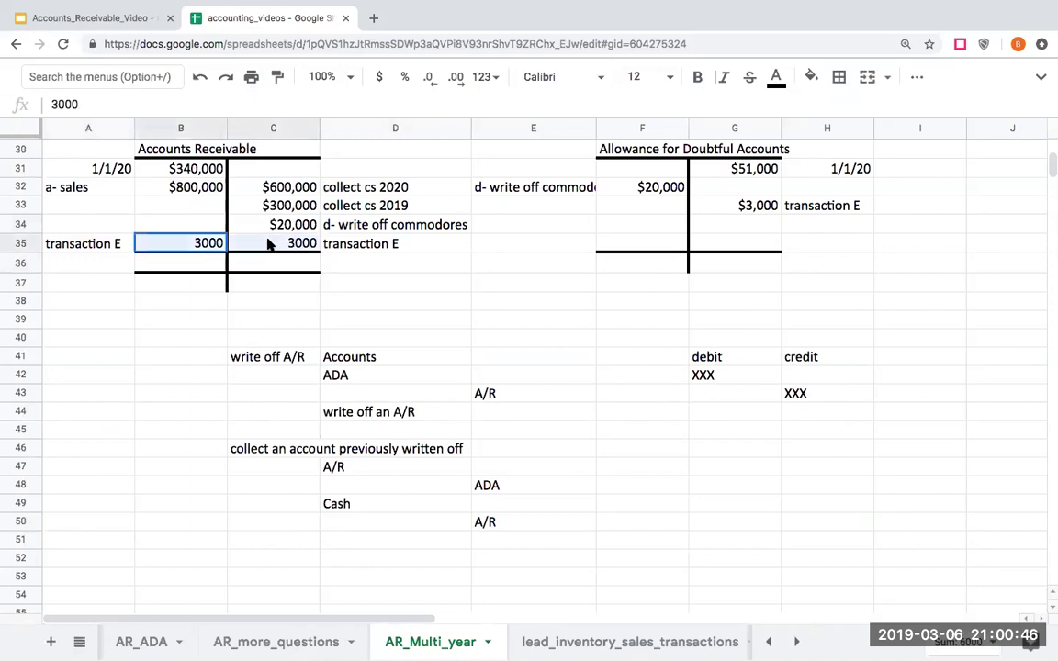
left_click(378, 76)
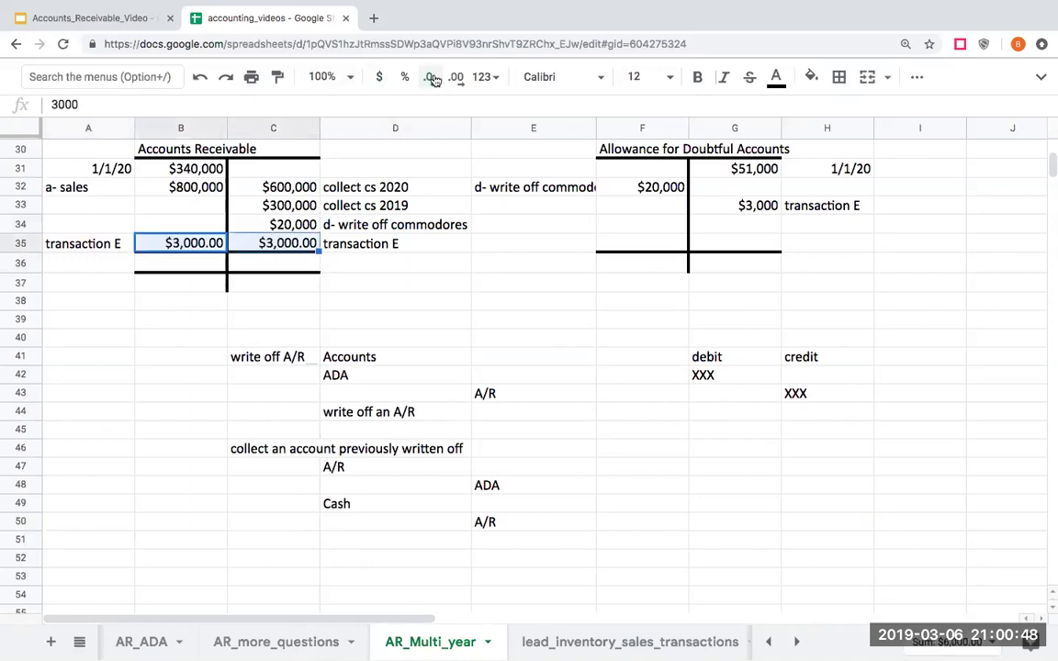
double_click(431, 76)
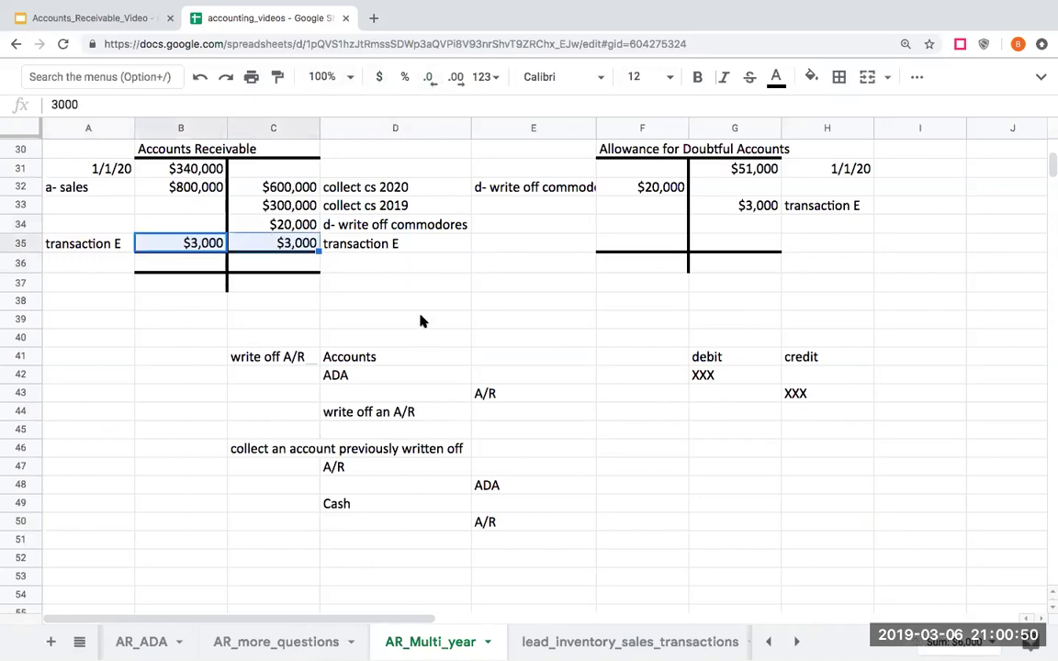
Review the transaction E entries in both 2020 T-accounts and read transactions E and F in the problem statement.
scroll(421, 318, "up", 2)
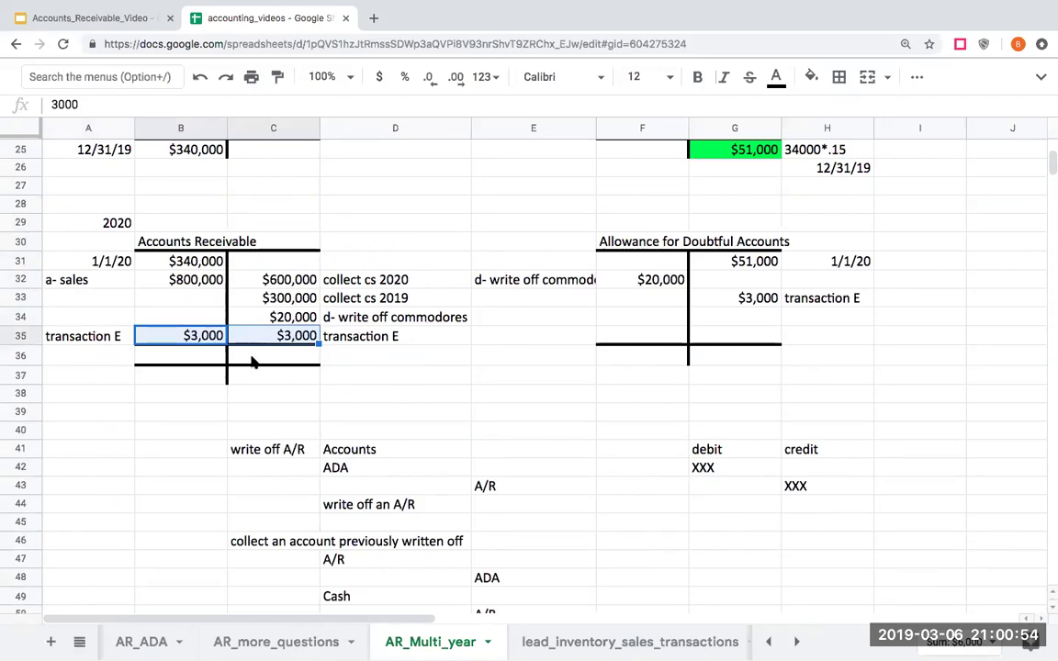
left_click(204, 337)
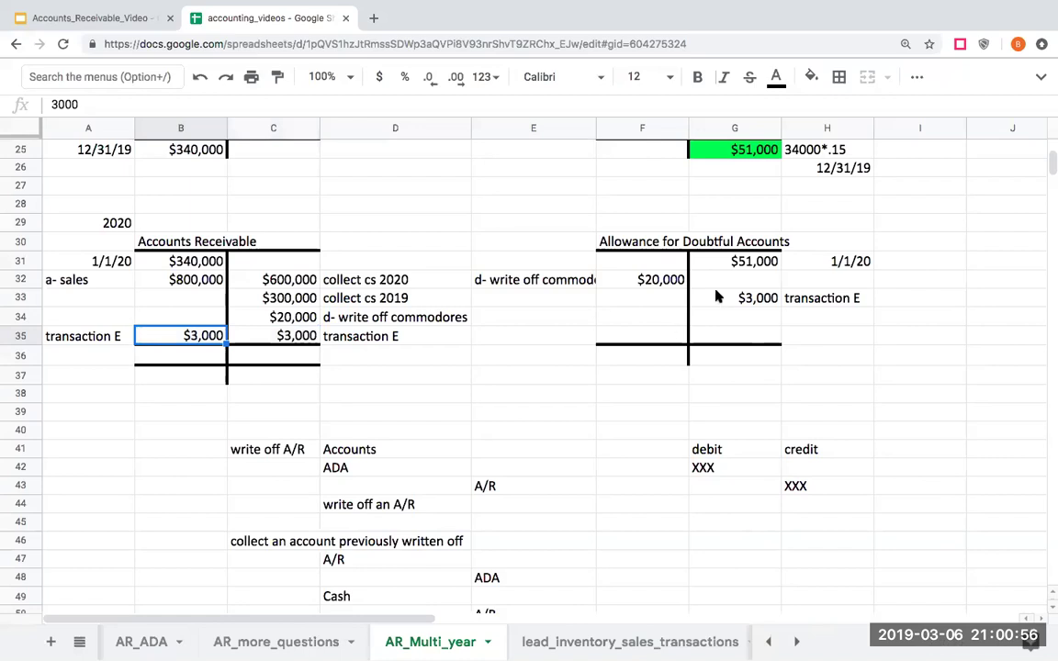
left_click(720, 298)
left_click(289, 320)
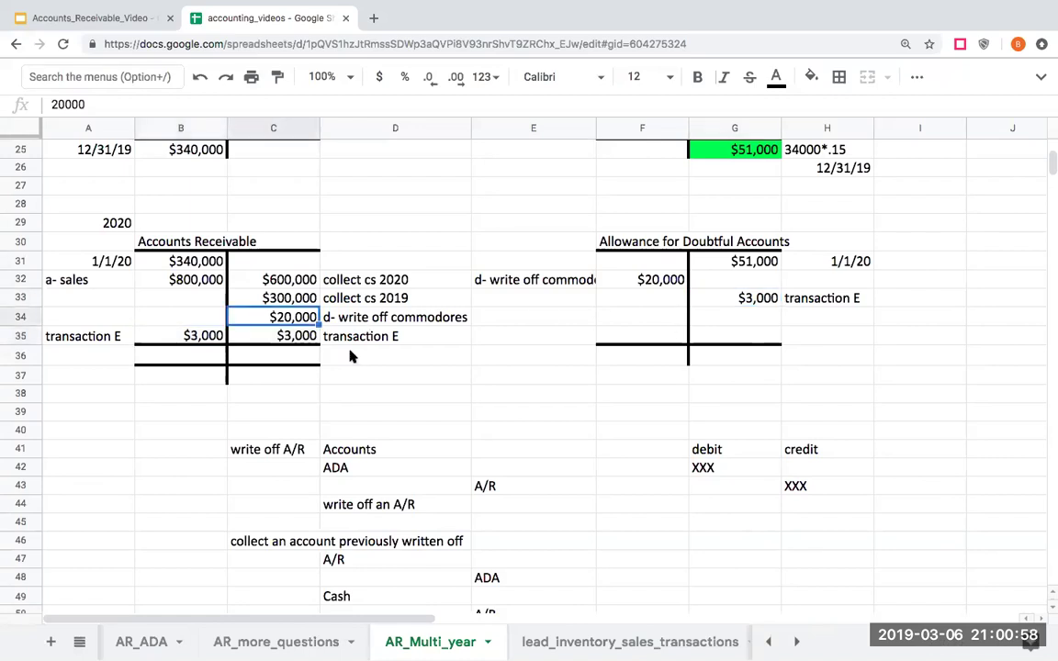
left_click(312, 340)
scroll(427, 374, "up", 7)
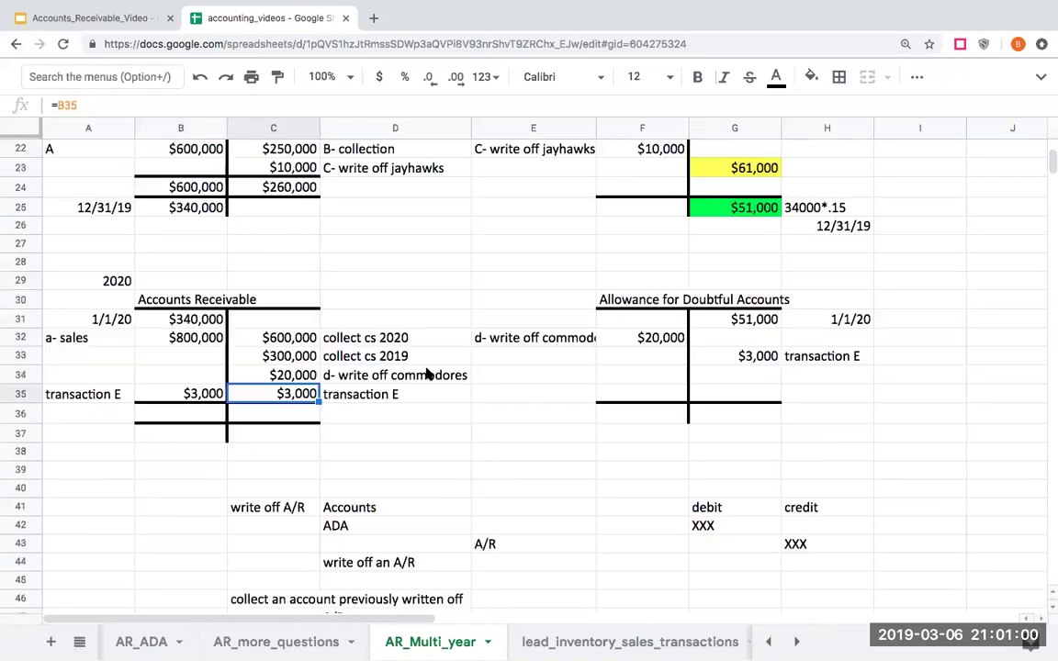
left_click(236, 338)
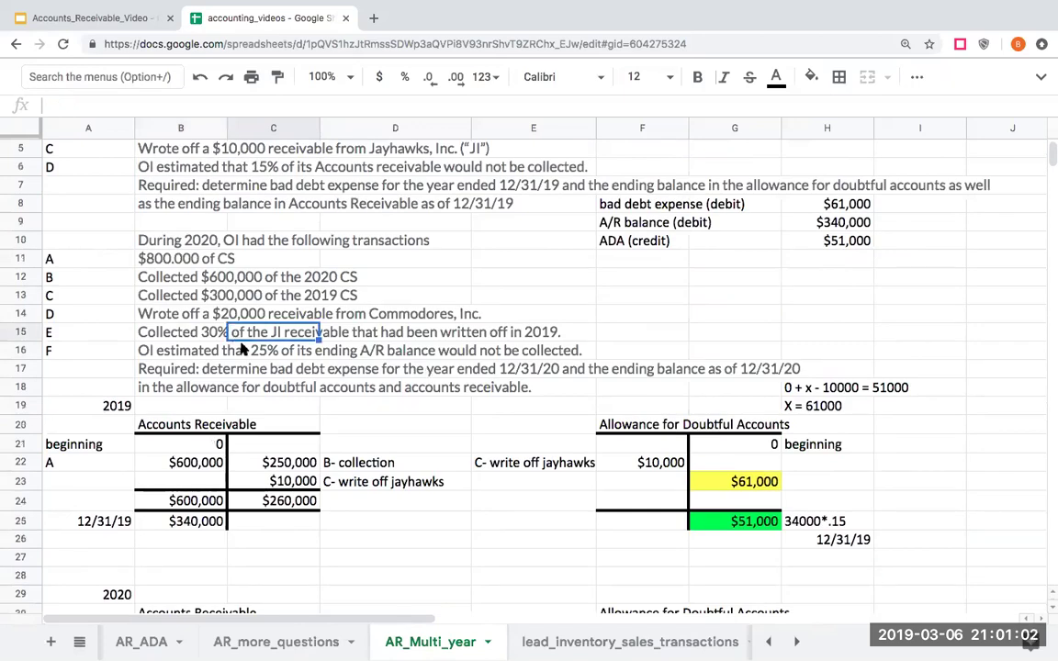
left_click(217, 351)
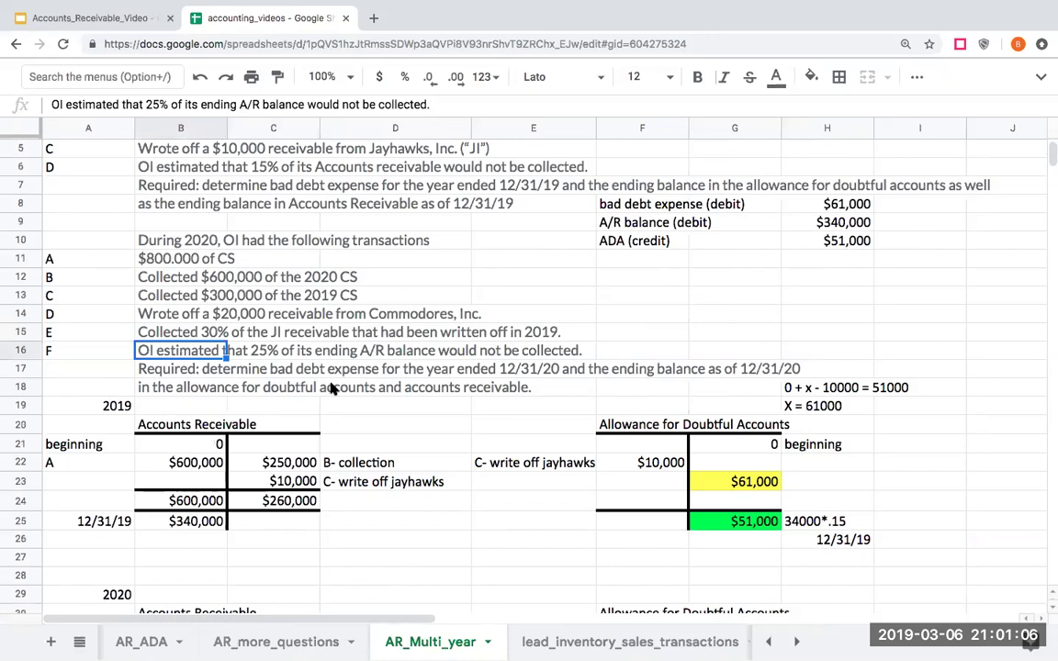
Total the 2020 Accounts Receivable debits in B36 by adding B31, B32 and B35.
scroll(331, 389, "down", 2)
scroll(336, 402, "down", 3)
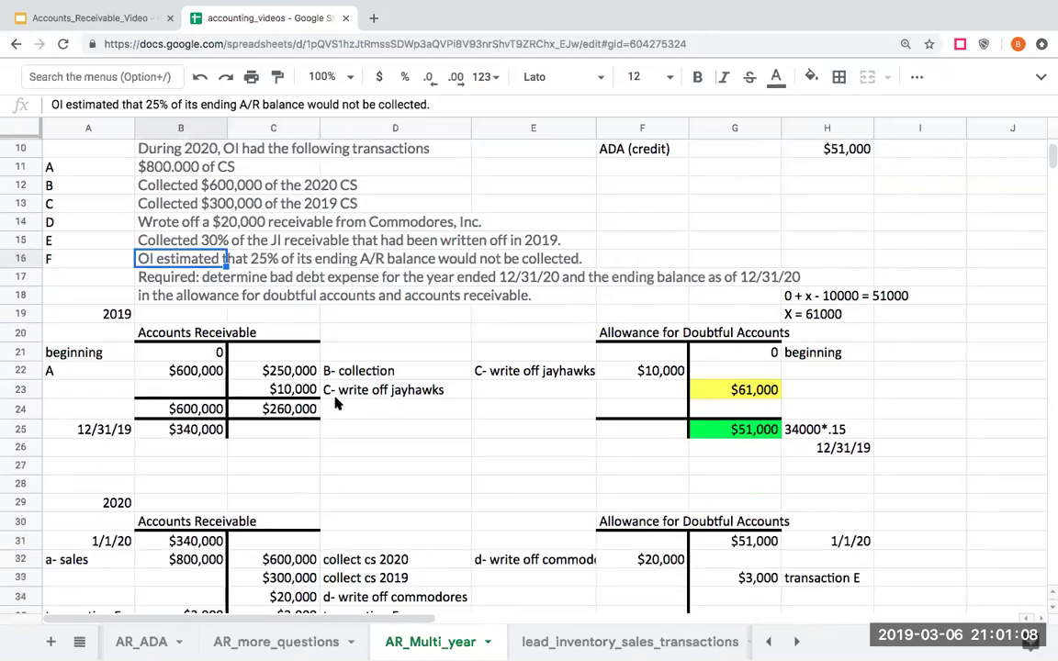
scroll(337, 409, "down", 2)
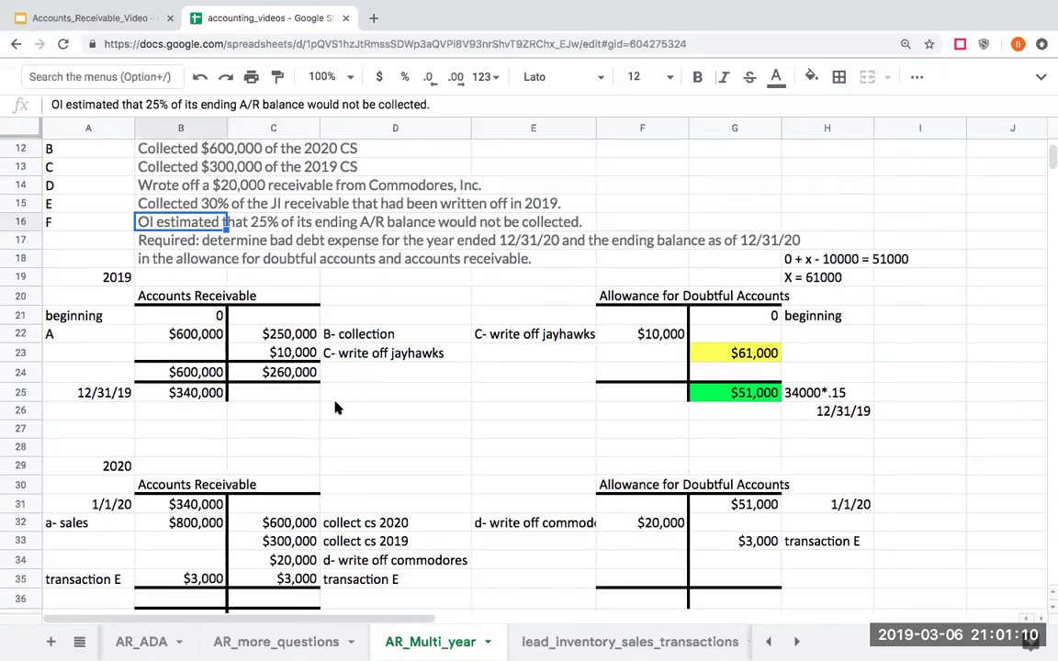
scroll(337, 408, "down", 2)
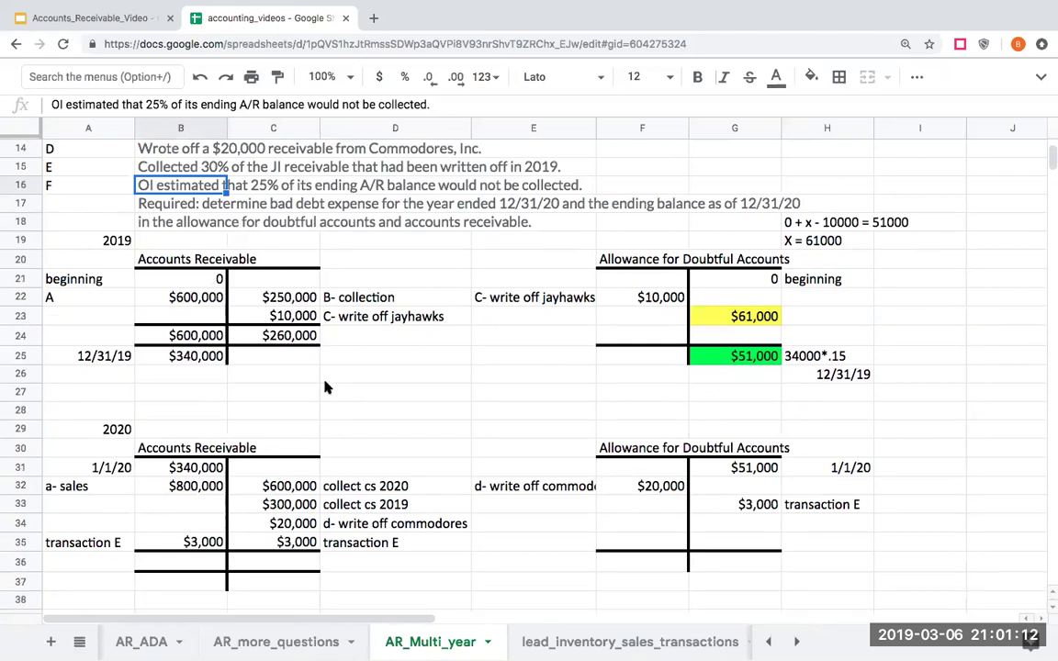
scroll(325, 388, "down", 3)
scroll(276, 503, "down", 1)
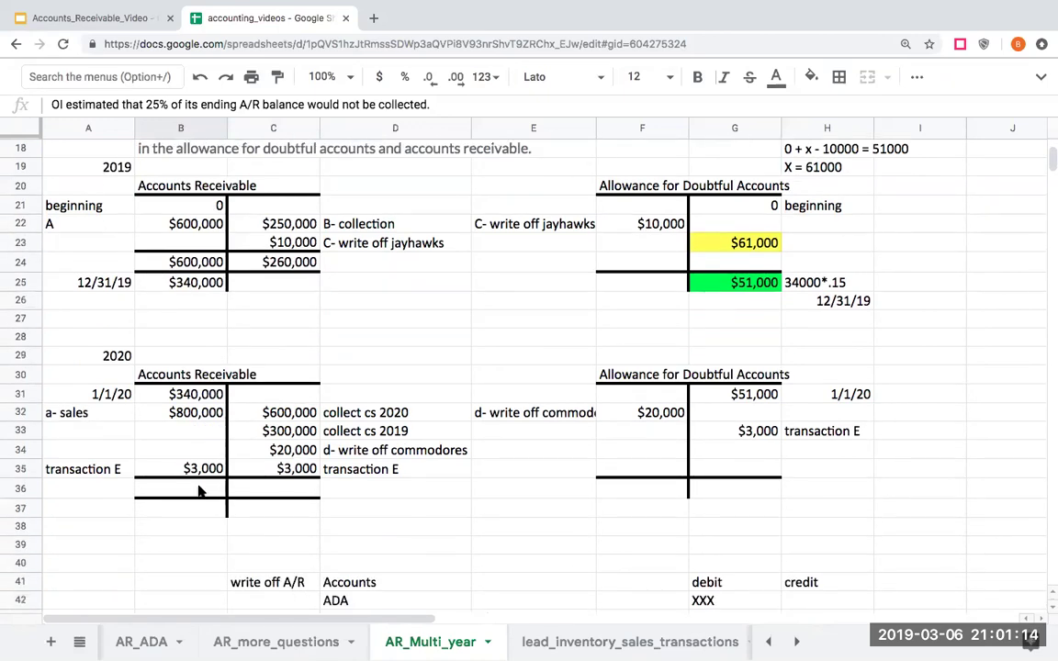
left_click(201, 491)
type("+")
key("Up")
key("Up")
key("Up")
key("Up")
key("Up")
type("+")
key("Up")
key("Up")
key("Up")
key("Up")
type("+")
key("Up")
key("Tab")
Total the 2020 Accounts Receivable credits in C36 by adding C32, C33, C34 and C35.
type("+")
key("Up")
key("Up")
key("Up")
key("Up")
type("+")
key("Up")
key("Up")
key("Up")
type("+")
key("Up")
key("Up")
type("+")
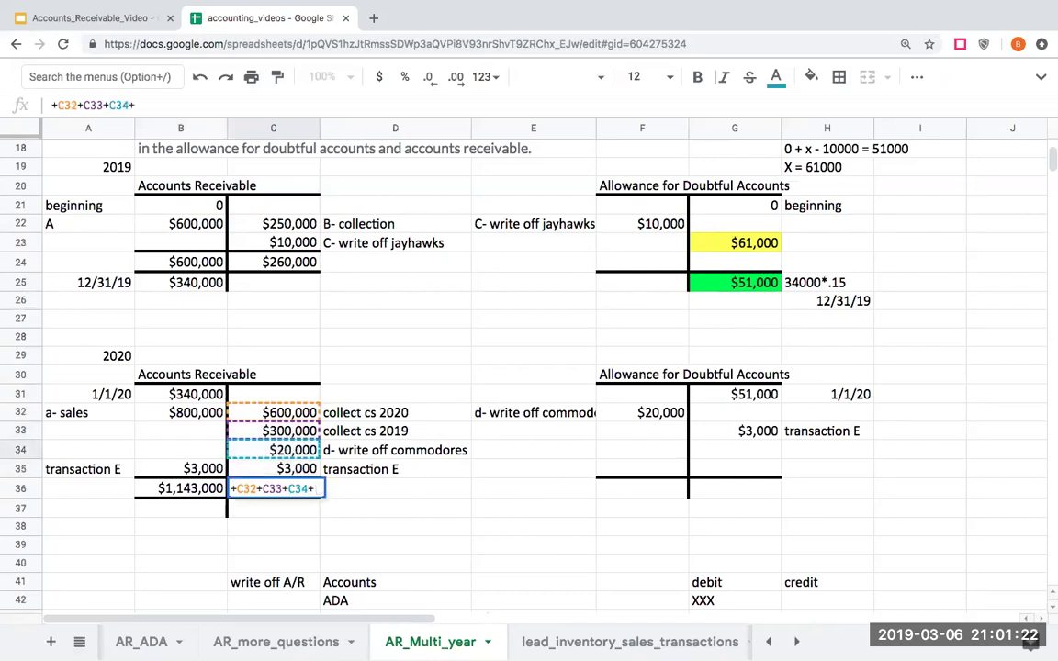
key("Up")
key("Return")
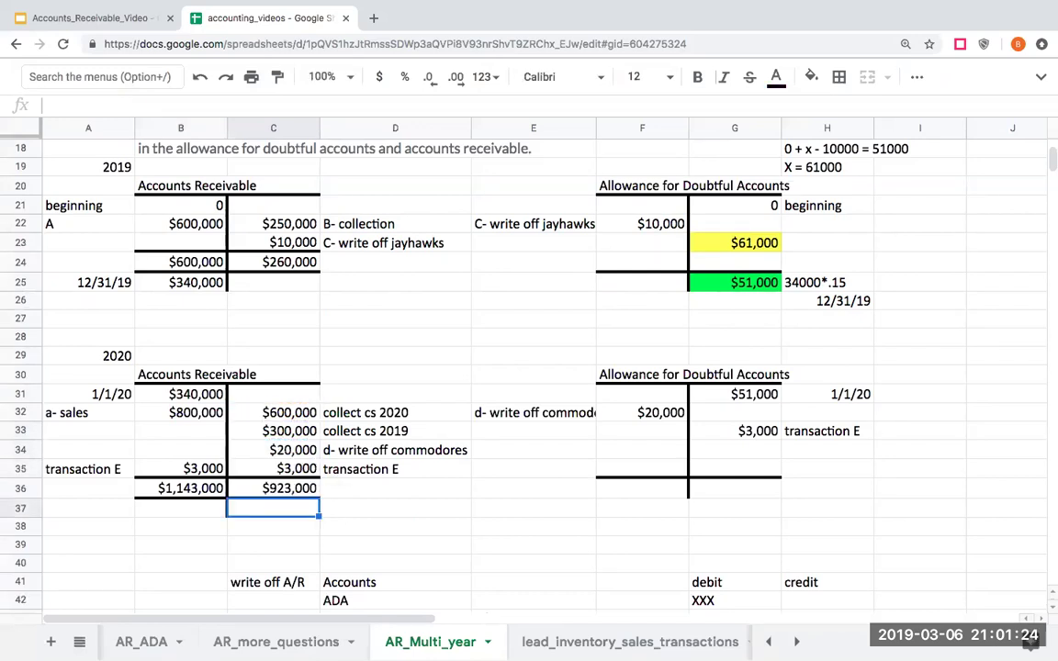
Calculate the 2020 ending Accounts Receivable balance in B37 as B36 minus C36.
key("Left")
type("+")
key("Up")
type("-")
key("Up")
key("Right")
key("Return")
key("Up")
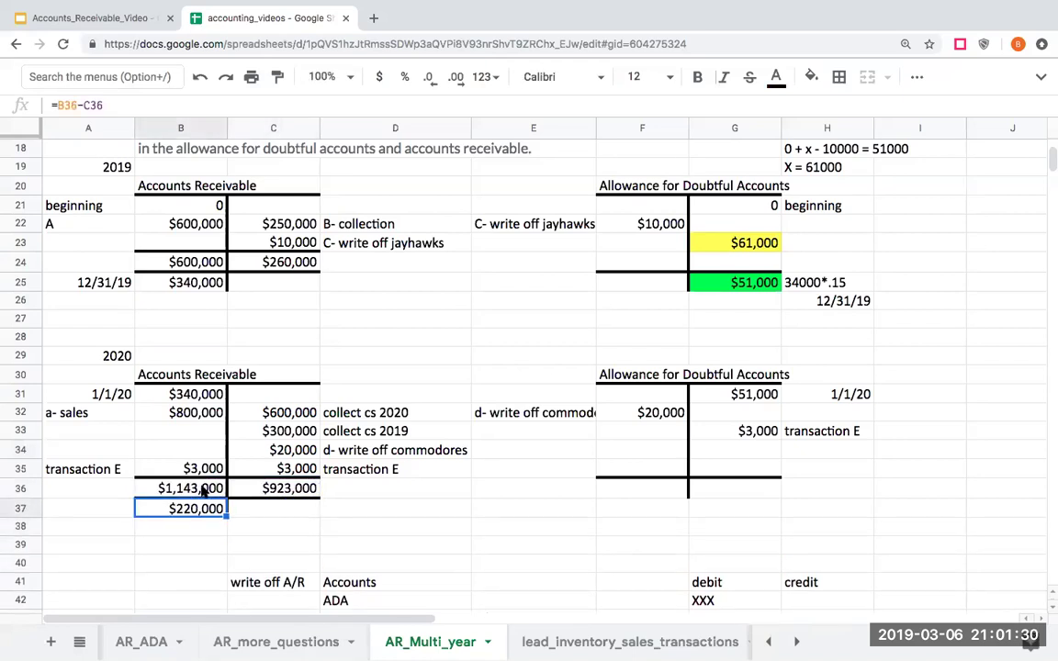
Calculate the 2020 ending Allowance for Doubtful Accounts balance in G36 as B37 multiplied by .25.
scroll(267, 494, "up", 2)
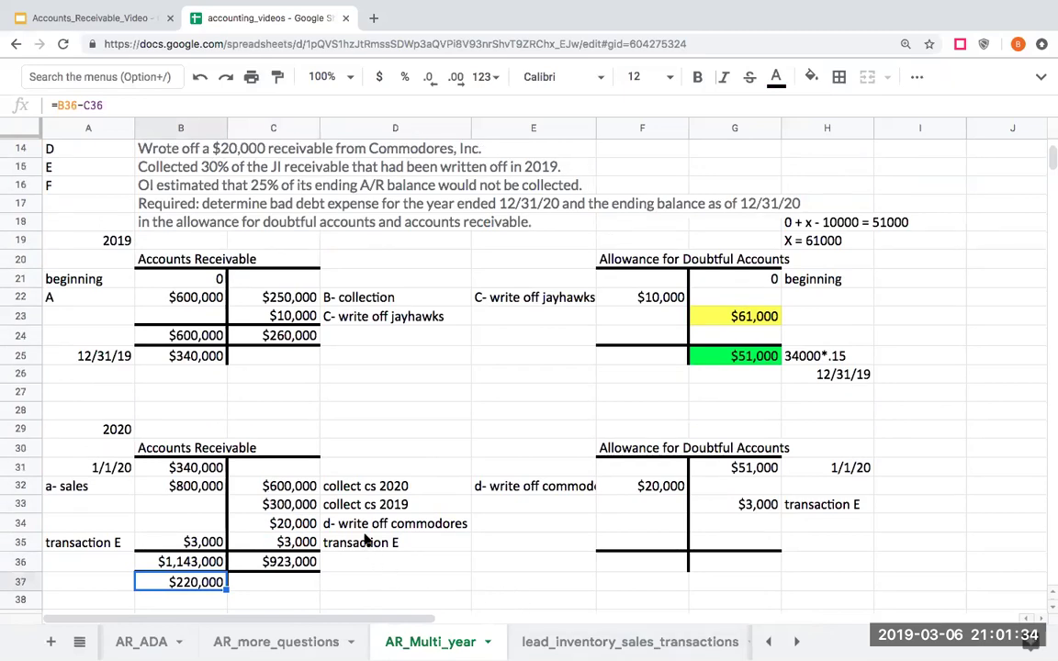
scroll(364, 541, "down", 2)
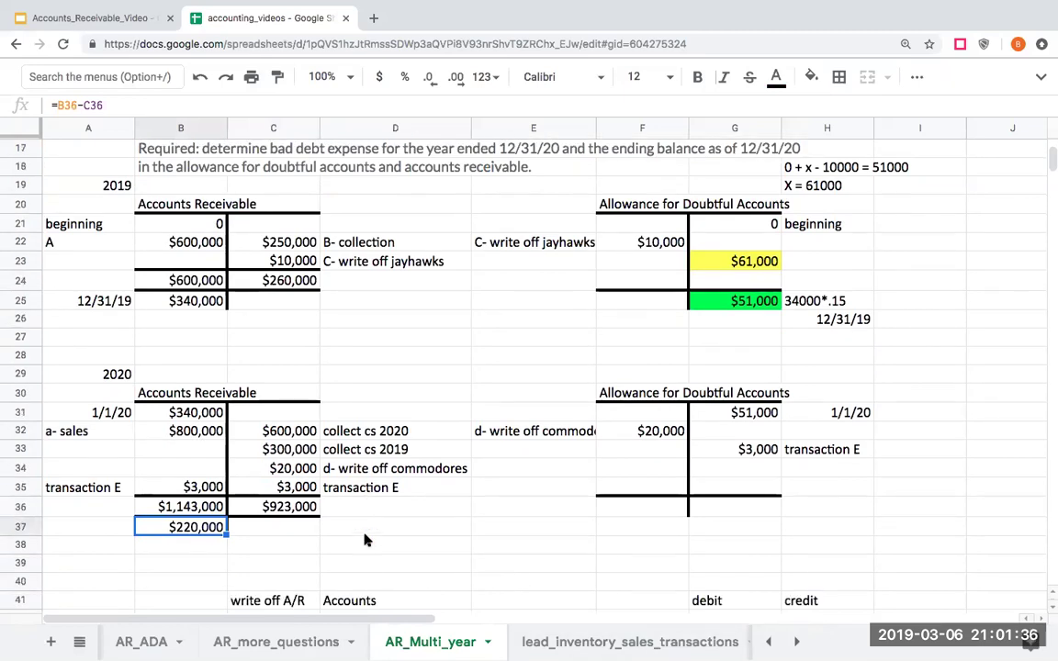
left_click(745, 505)
type("+")
key("Left")
key("Left")
key("Left")
key("Left")
key("Left")
key("Down")
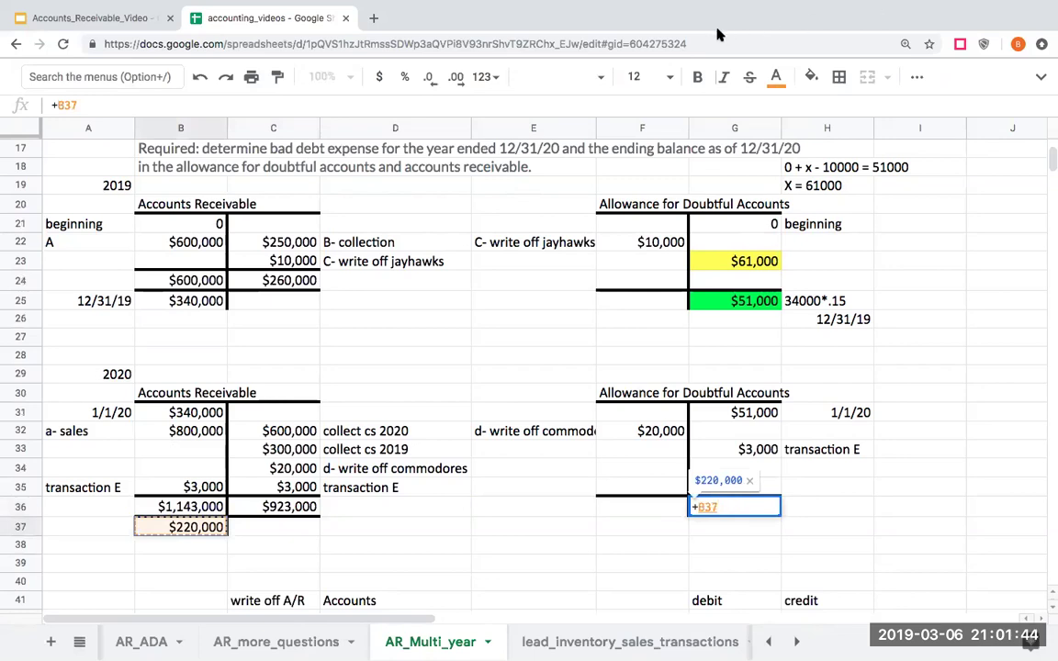
type("*.25")
key("Return")
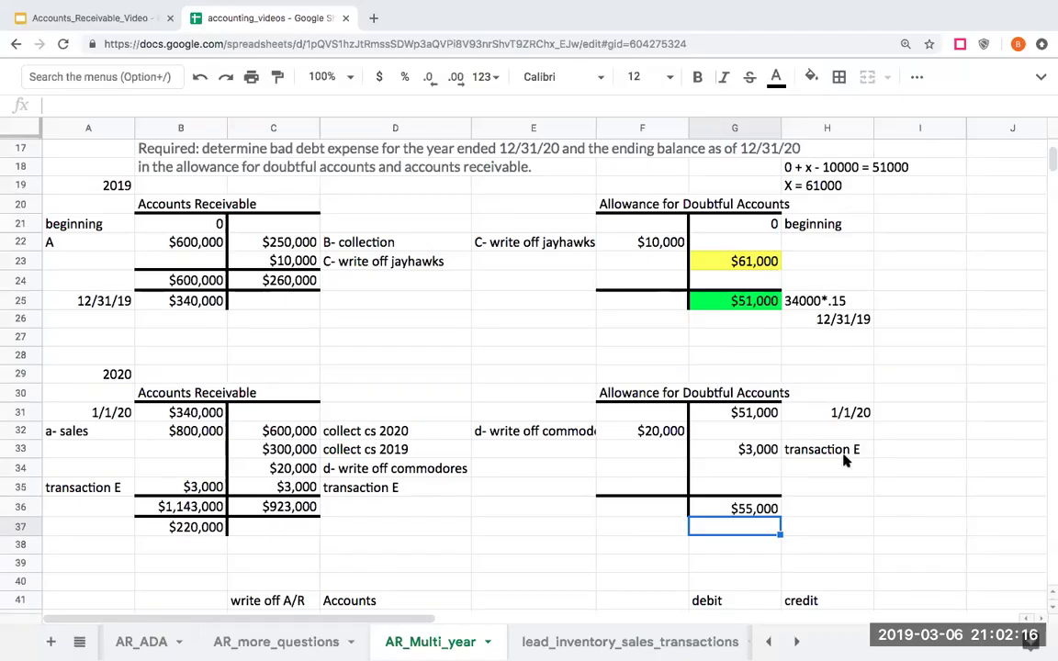
Note the calculation "25% * 220000" in H36 beside the ending allowance balance.
left_click(832, 468)
left_click(746, 508)
left_click(817, 512)
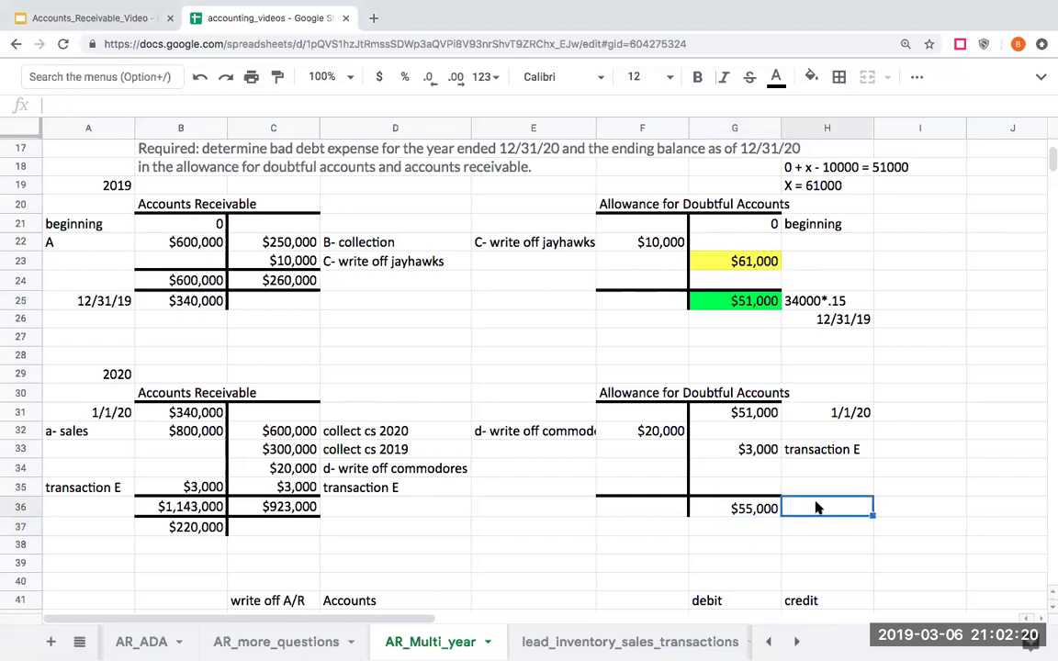
type("25%")
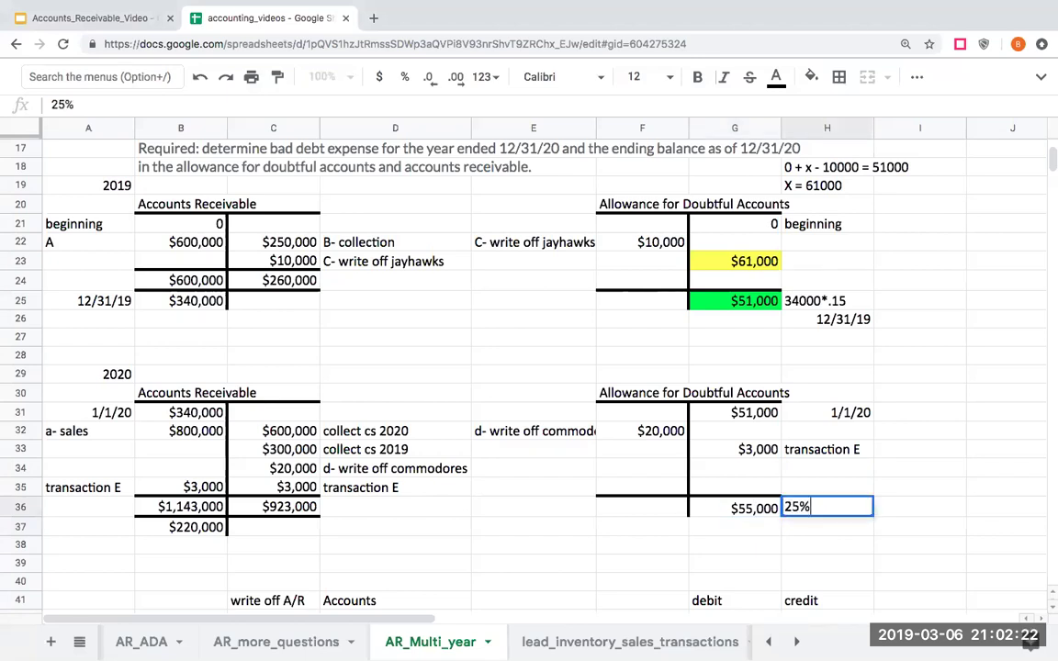
type(" * 220")
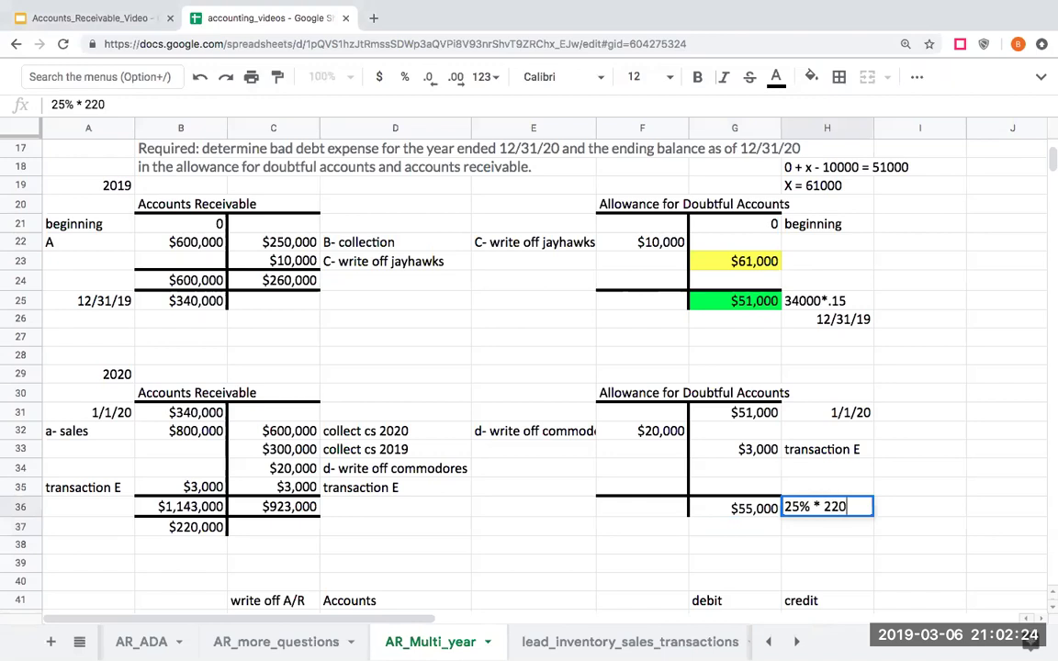
type("000")
key("Return")
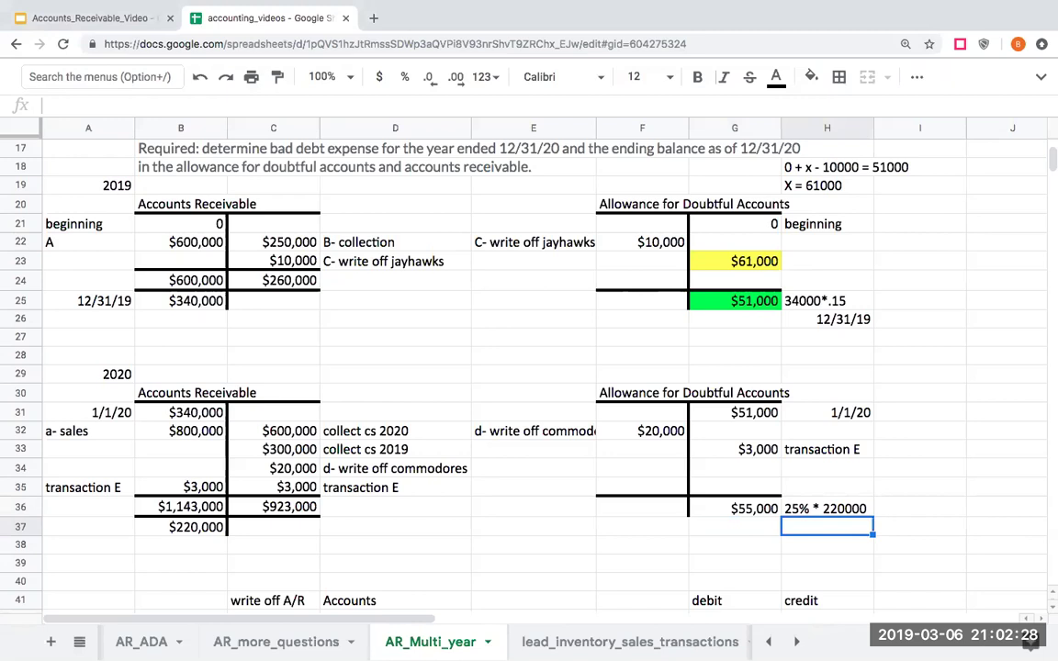
Review the ending allowance formula against the 2020 ending Accounts Receivable balance and the estimate in transaction F.
key("Up")
key("Left")
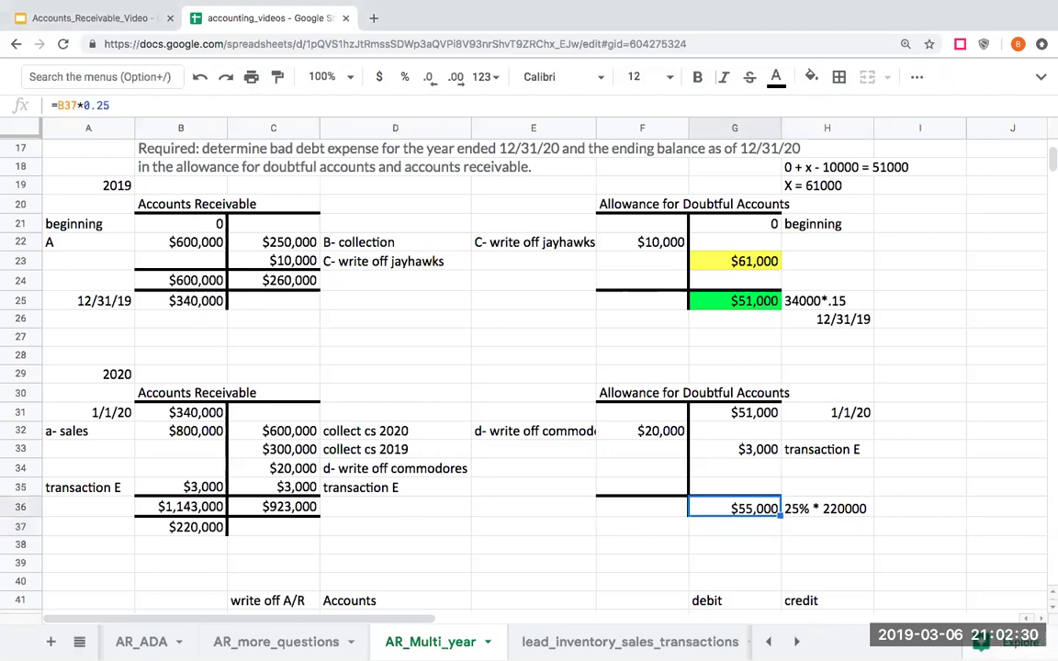
key("Left")
key("Left")
key("Left")
key("Left")
key("Left")
key("Down")
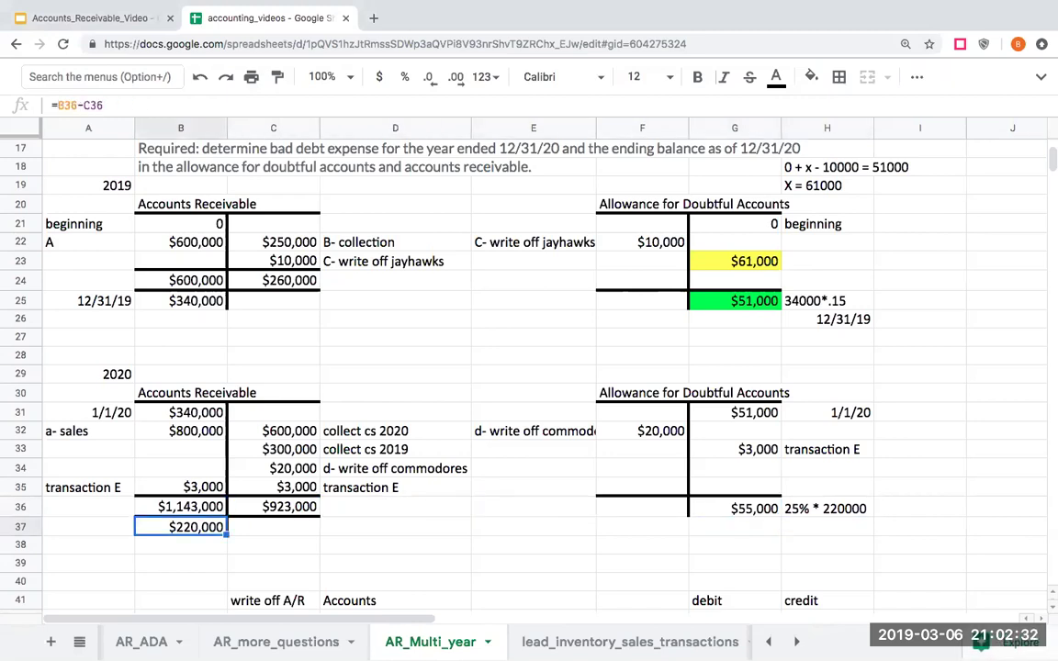
scroll(633, 486, "up", 1)
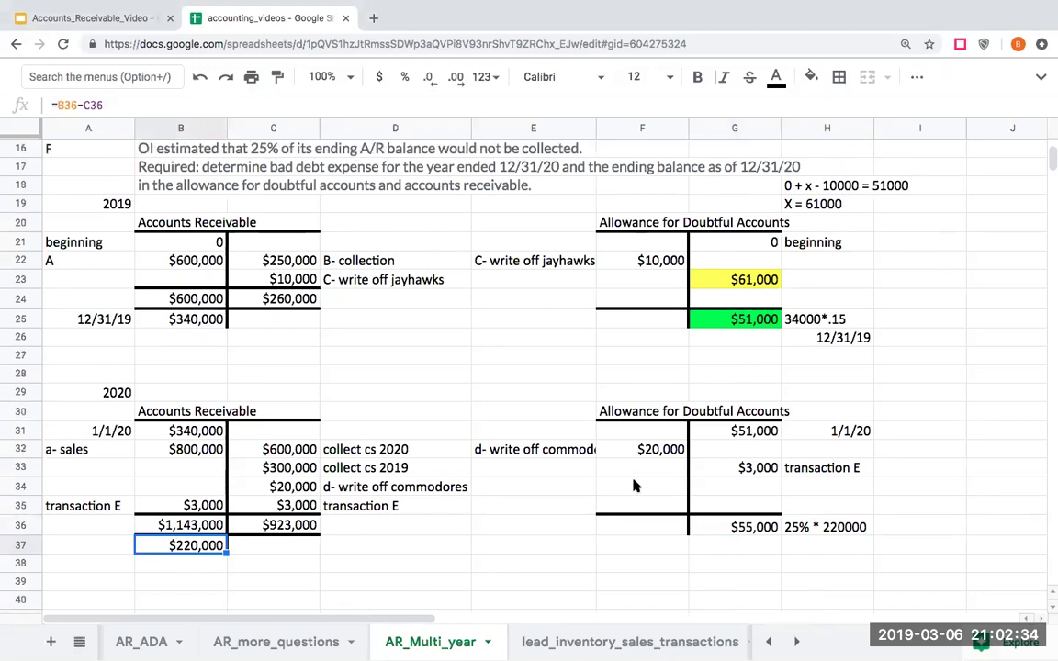
left_click(147, 149)
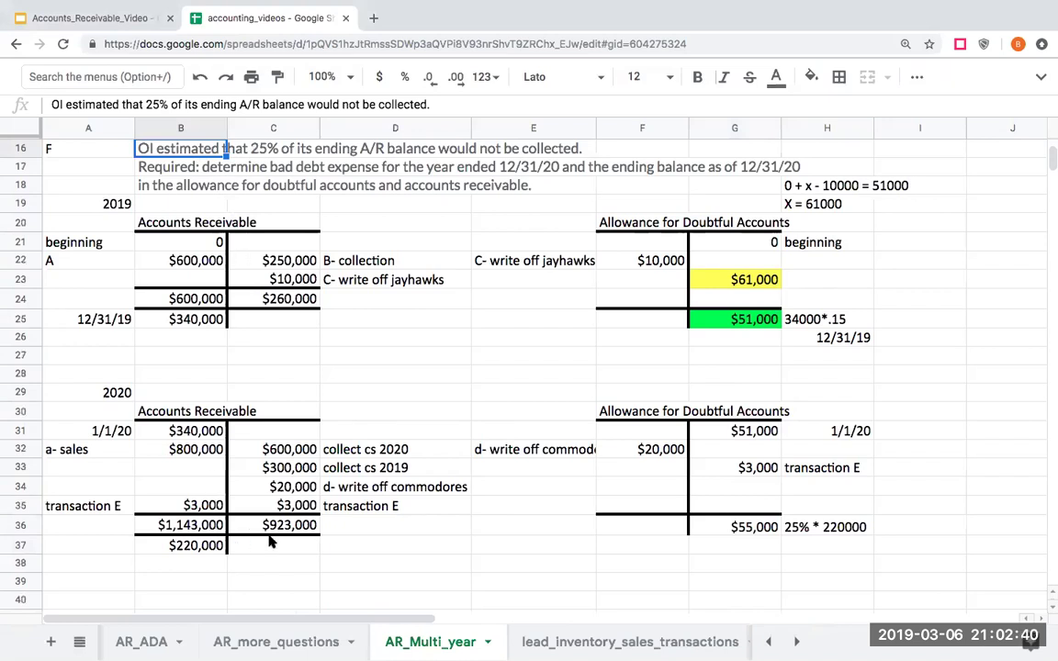
left_click(212, 547)
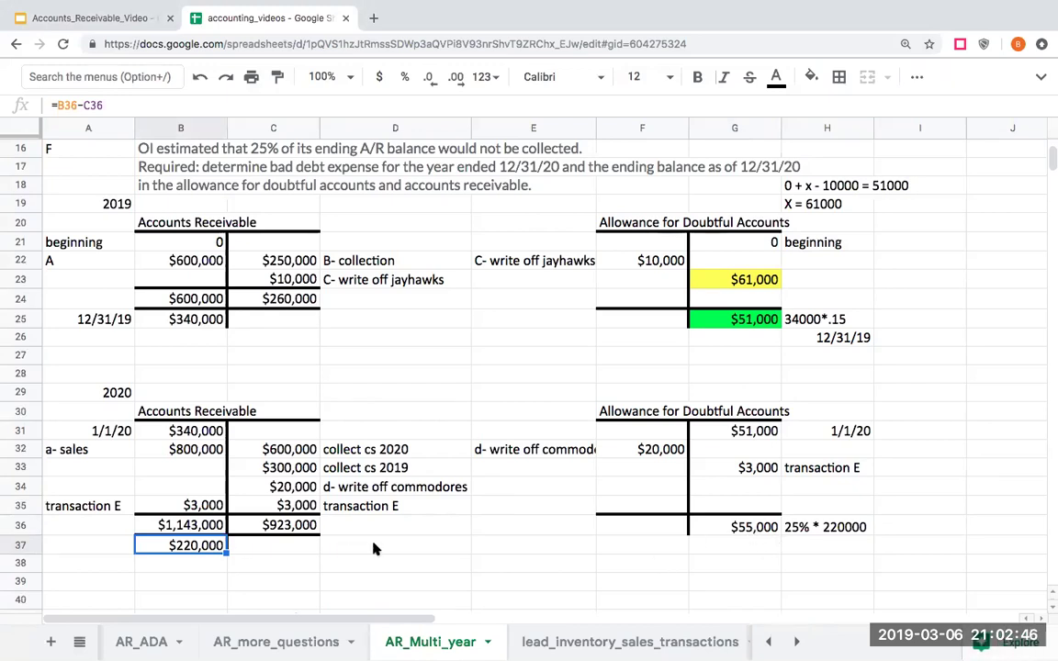
Fill the 2020 ending allowance balance in G36 with cyan.
left_click(739, 531)
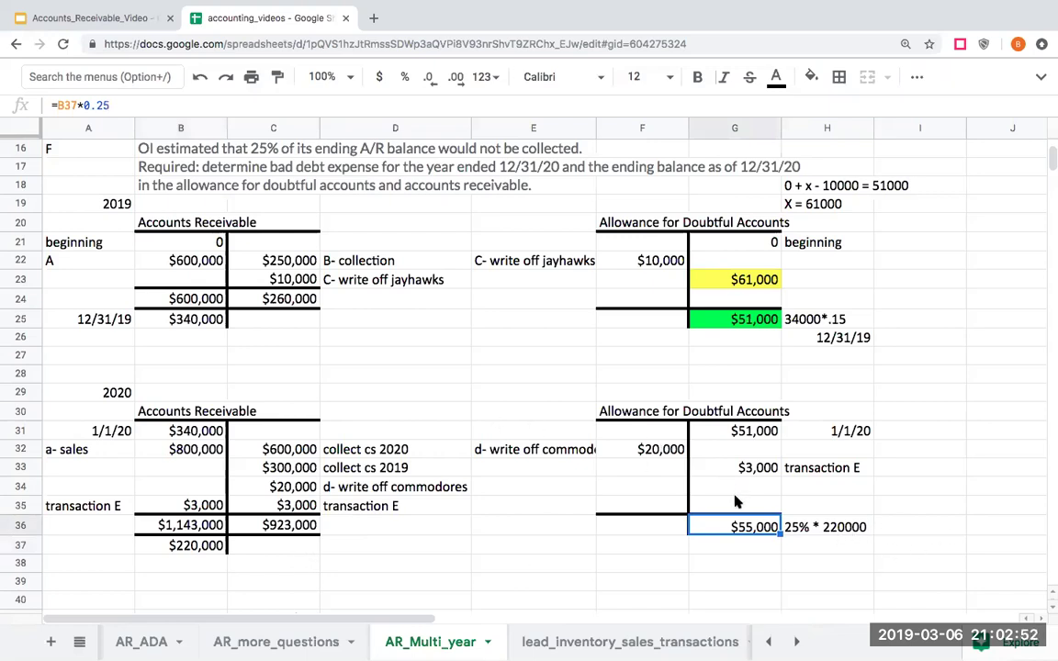
left_click(812, 77)
left_click(815, 147)
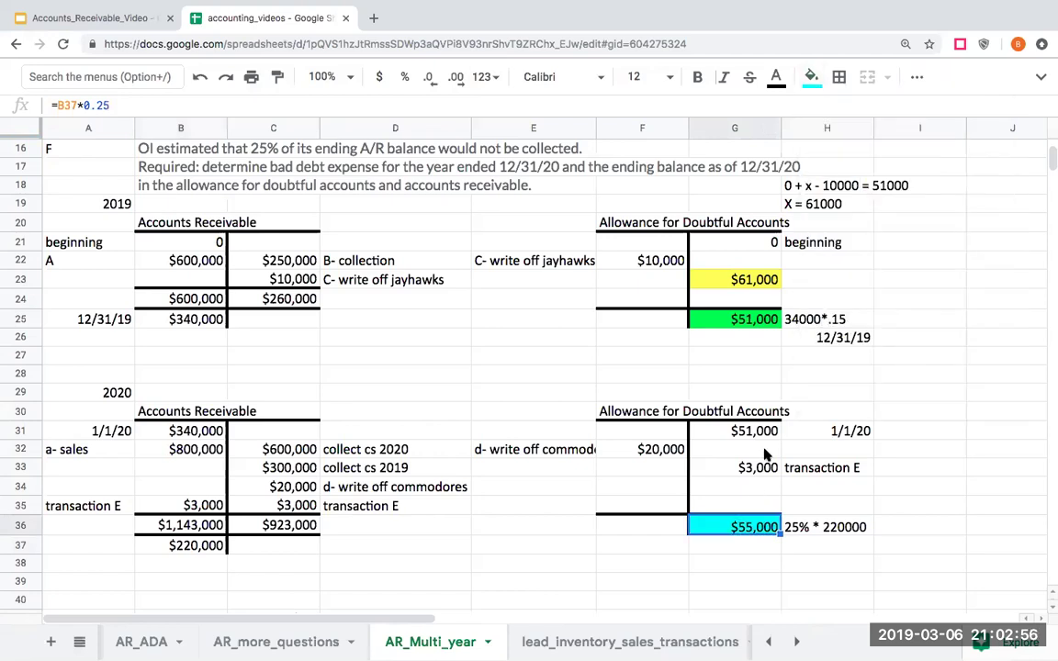
Fill the empty allowance credit cell G35 with orange and label it "bad debt expense?" in H35.
left_click(749, 504)
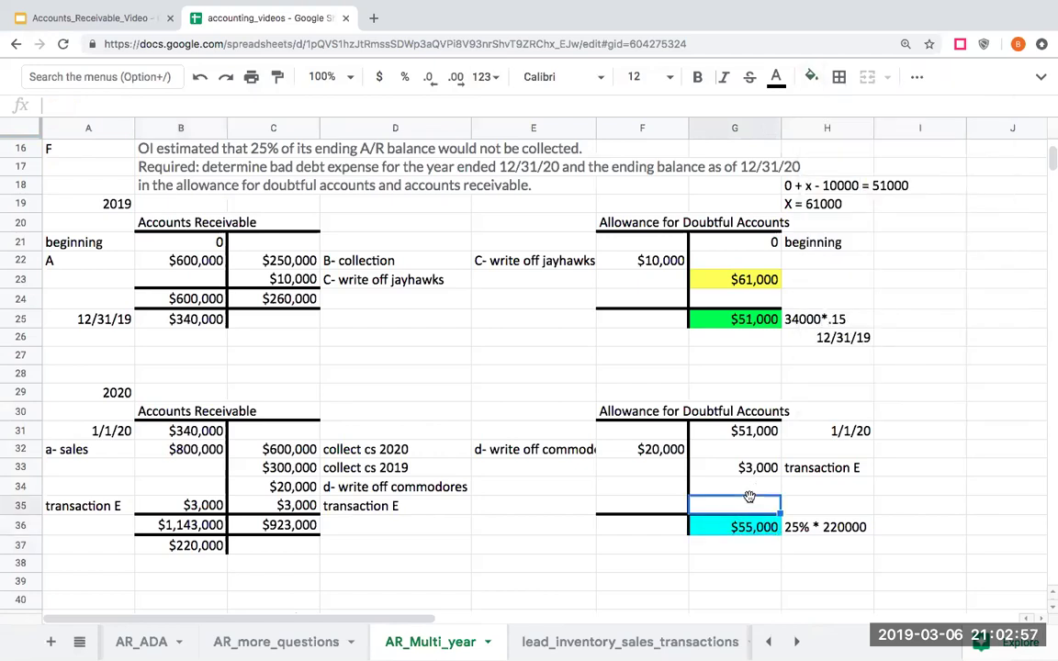
left_click(812, 77)
left_click(851, 158)
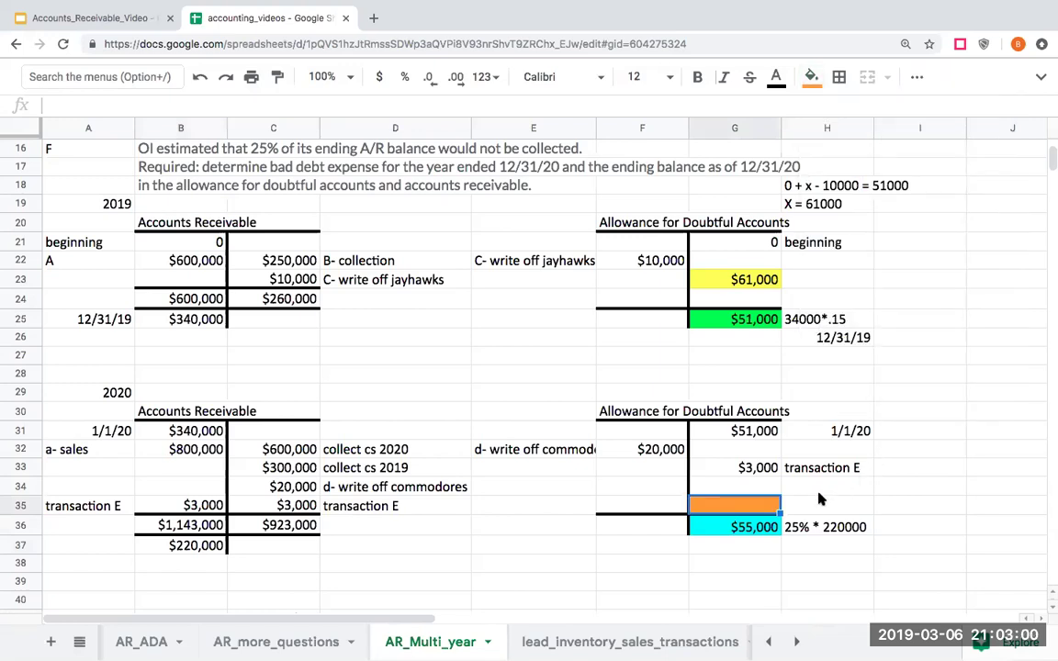
left_click(817, 507)
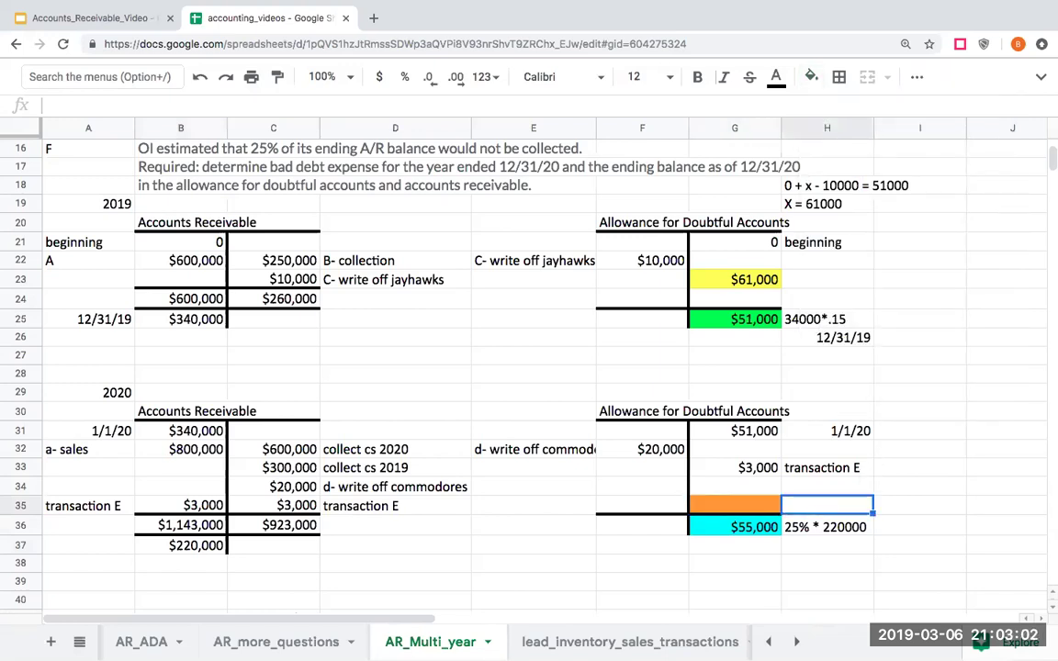
type("bad debt expense?")
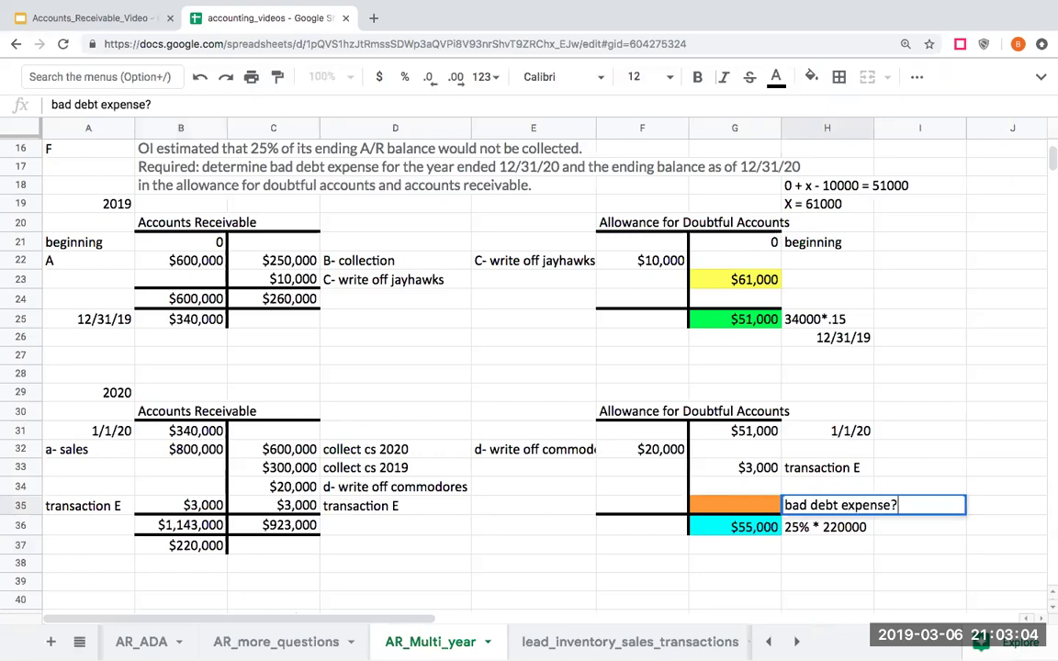
key("Return")
Write the allowance equation "51+3+x-20=55" in G38 below the 2020 allowance T-account.
left_click(735, 505)
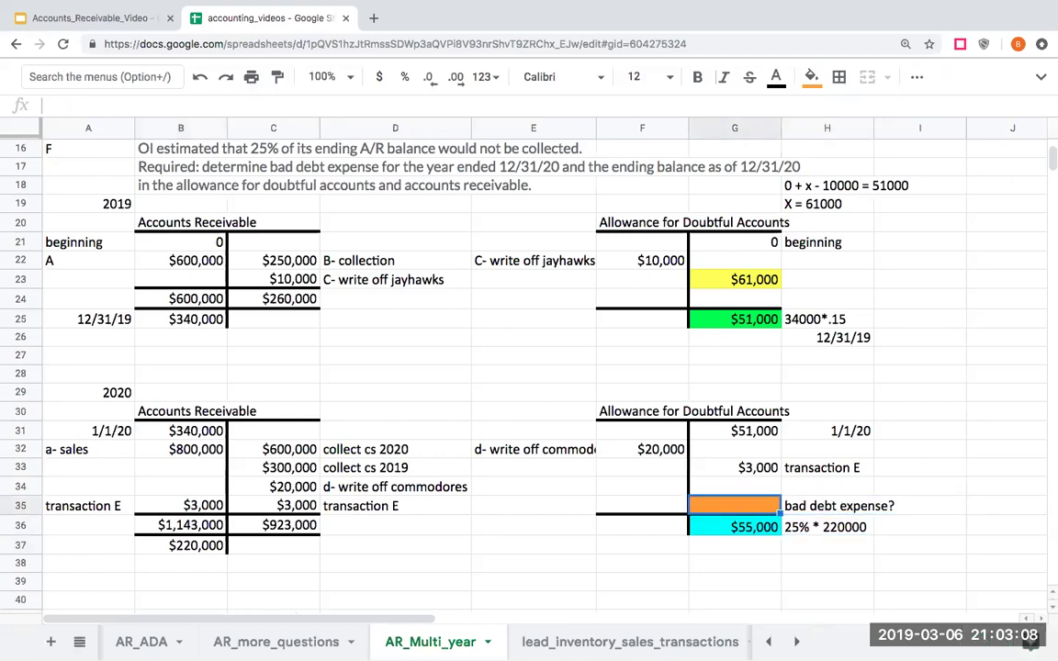
key("Down")
key("Down")
key("Down")
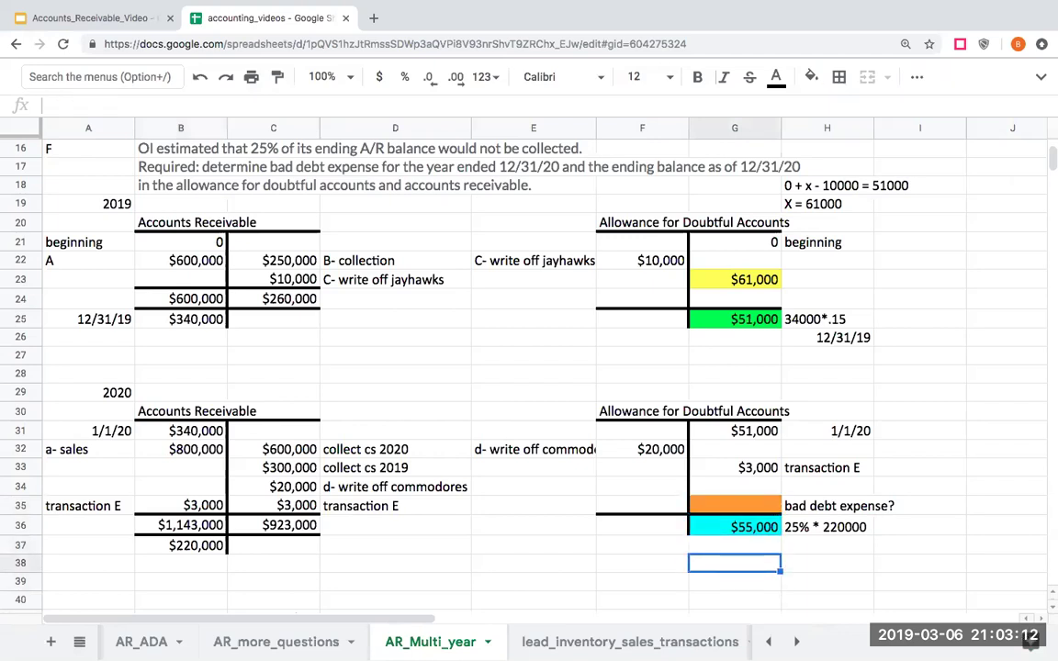
type("51+3+")
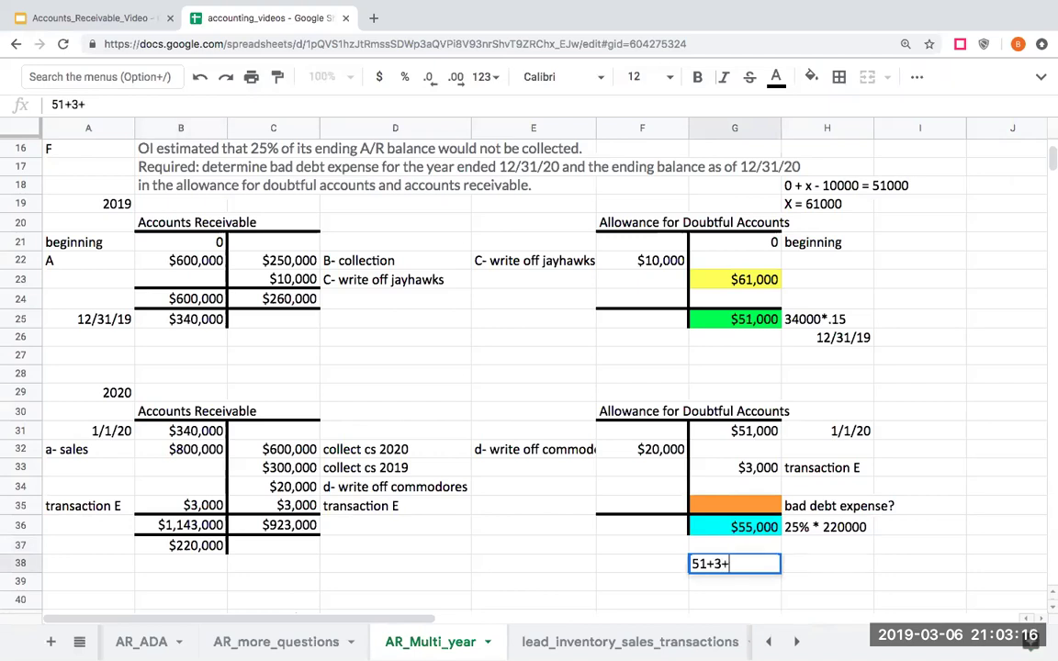
type("x-20=55")
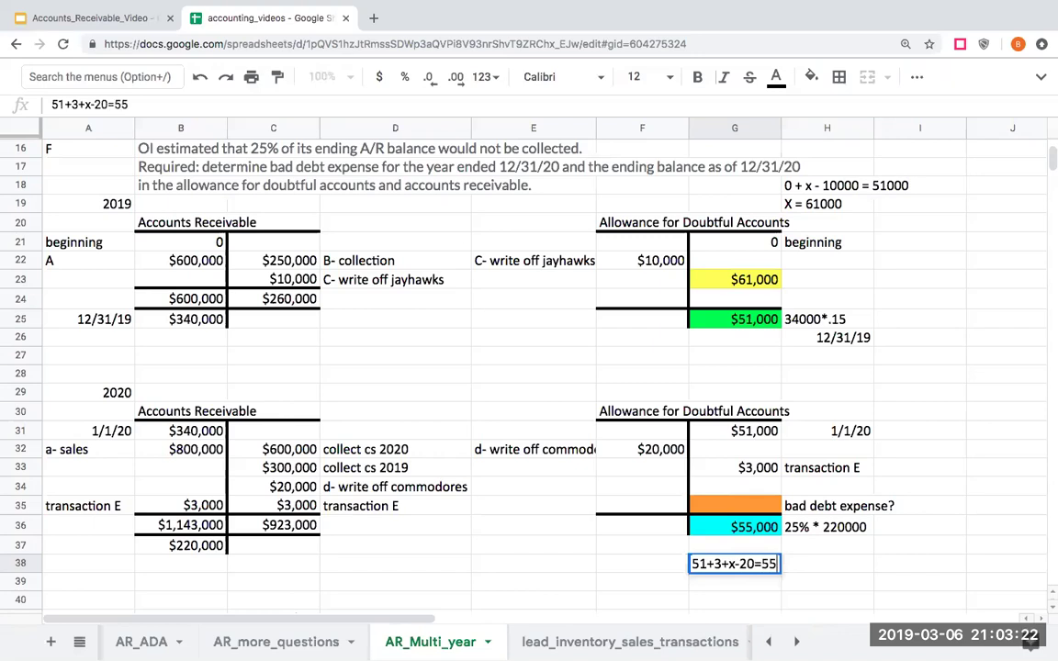
key("Return")
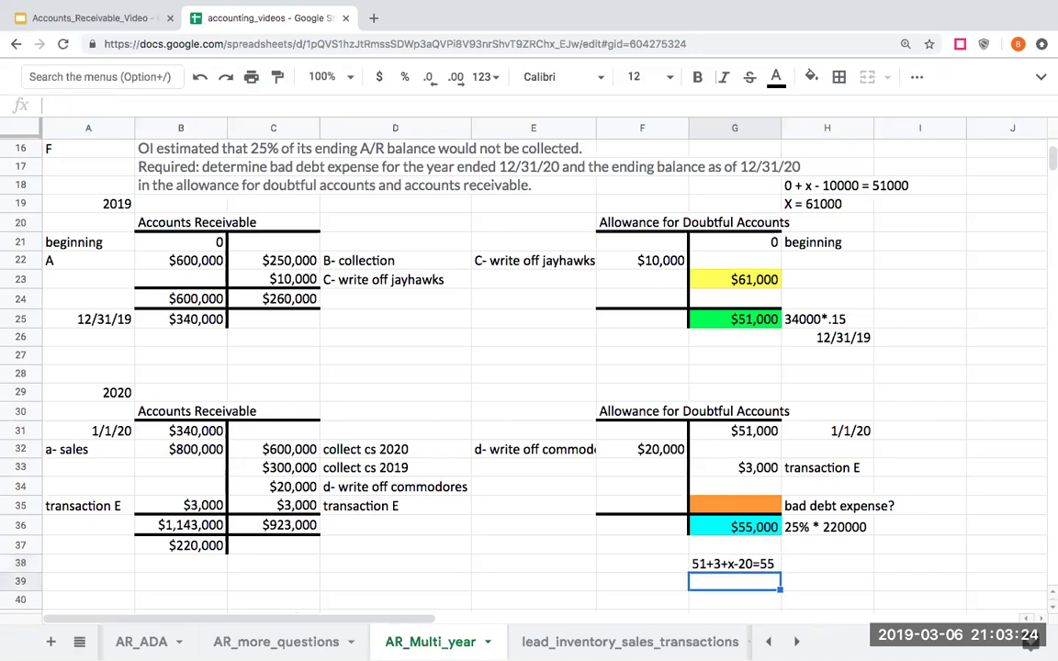
Solve the allowance equation by entering "34 + x = 55" in G39 and "x = 21" in G40.
type("34")
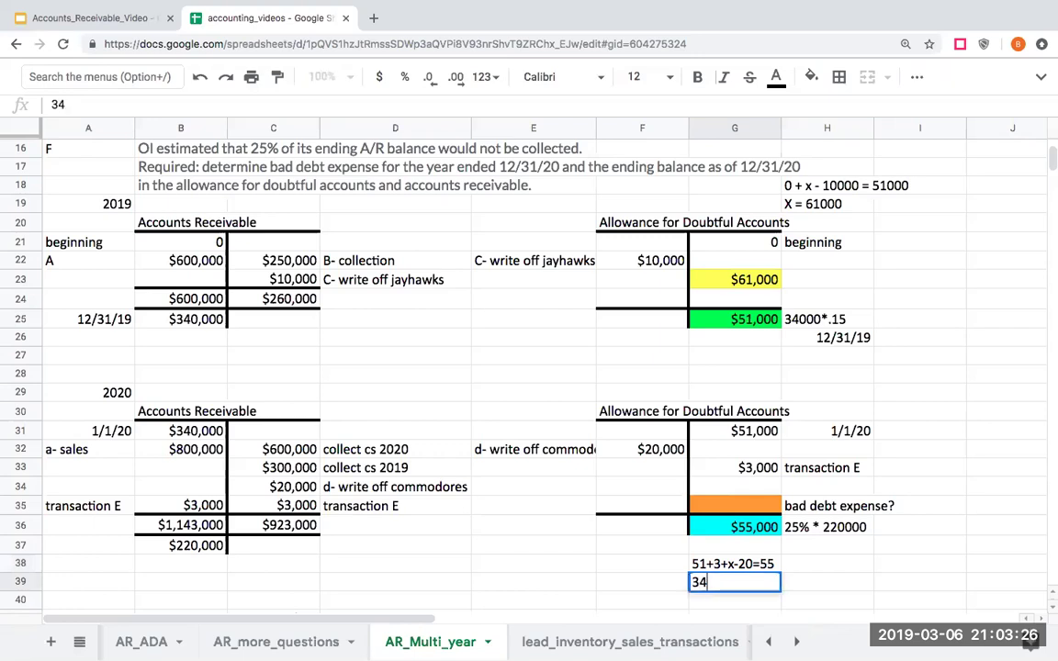
type(" + x = 55")
key("Return")
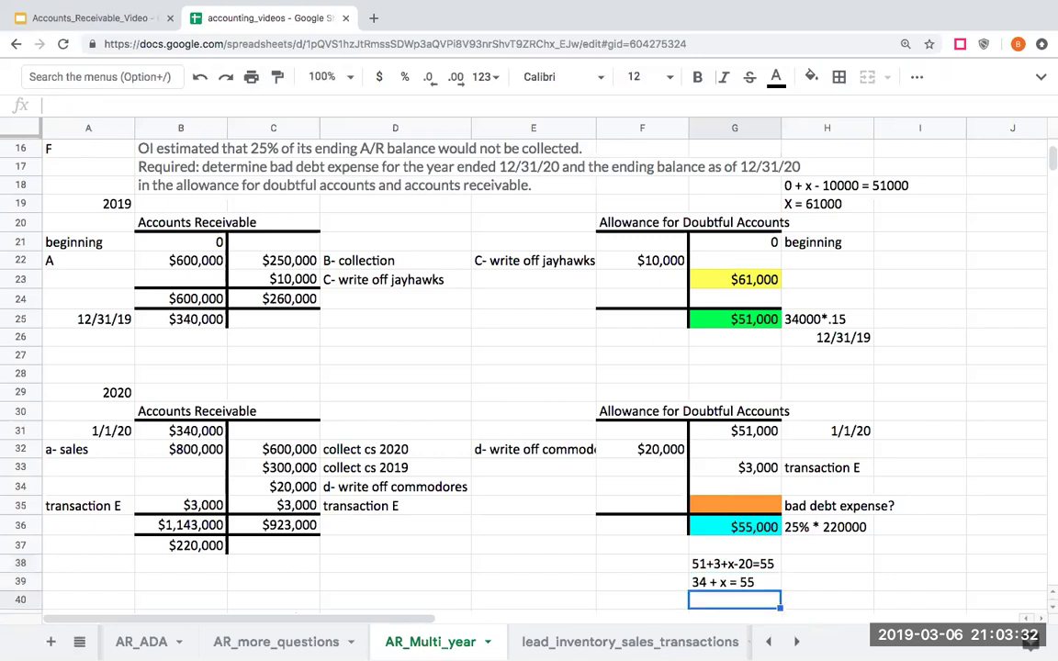
type("xXX")
type(" =")
type(" 21")
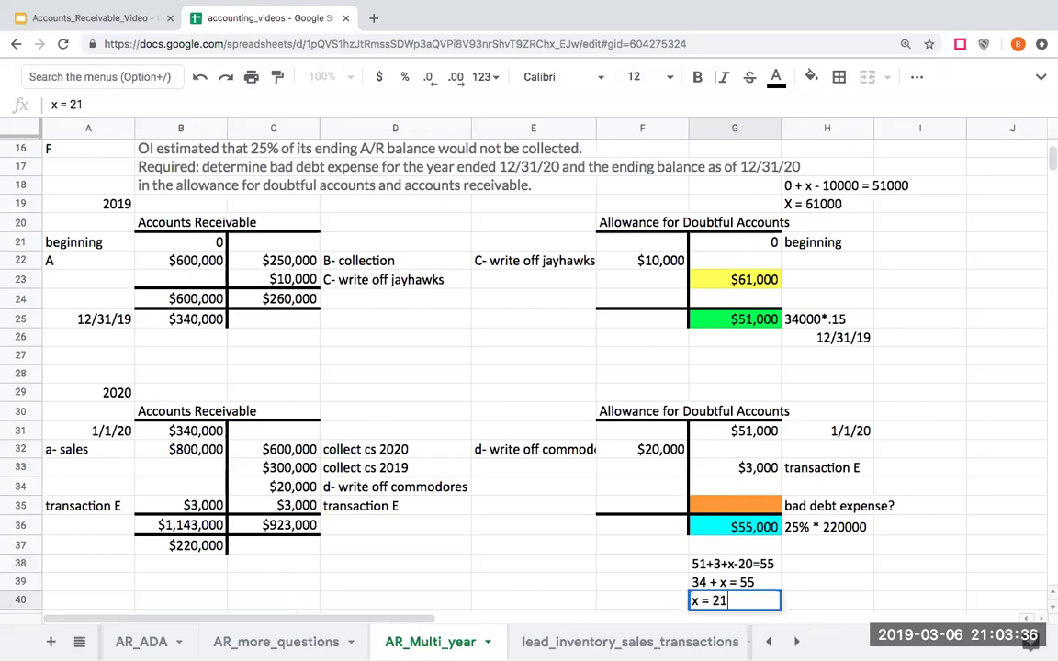
key("Return")
key("Up")
key("Down")
key("Down")
key("Down")
key("Down")
key("Up")
key("Up")
key("Up")
key("Up")
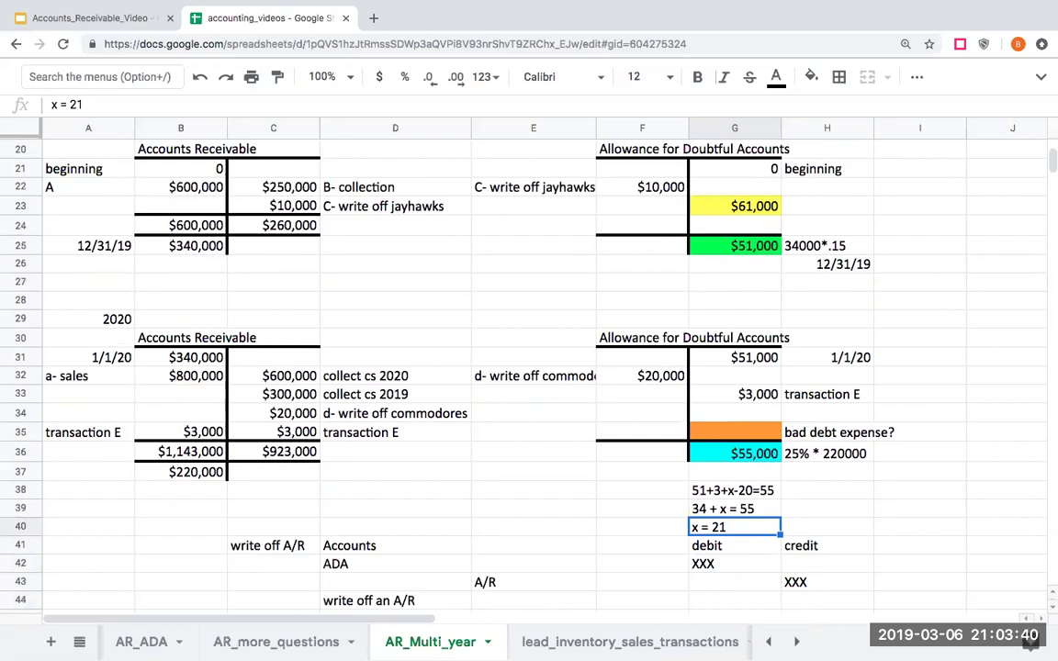
Enter 21000 as the 2020 bad debt expense in the orange cell G35.
left_click(776, 435)
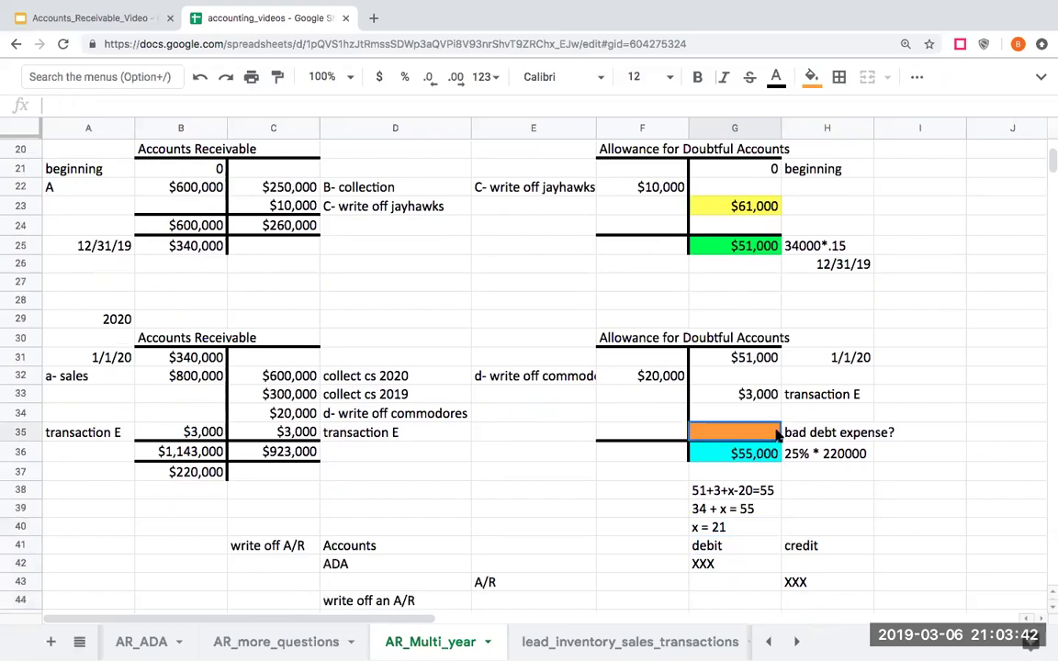
type("21000")
key("Return")
key("Up")
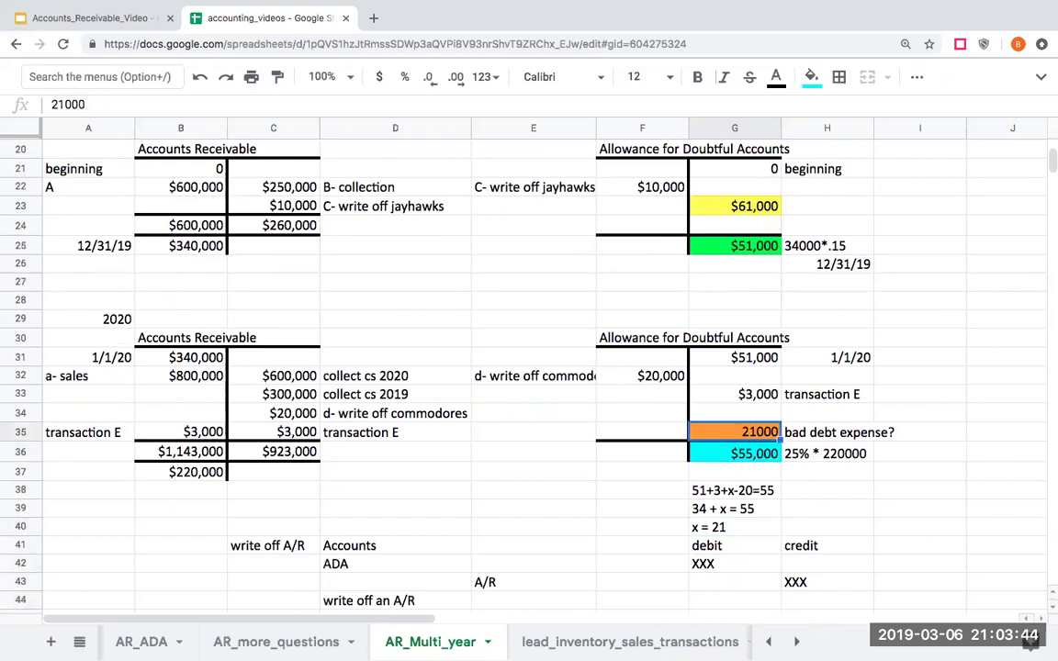
Check the ending allowance balance in I38 by adding G31, G33 and G35 and subtracting the F32 write-off.
key("Down")
key("Down")
key("Right")
key("Down")
key("Right")
type("+")
key("Left")
key("Left")
key("Up")
key("Up")
key("Up")
key("Up")
key("Up")
key("Up")
key("Up")
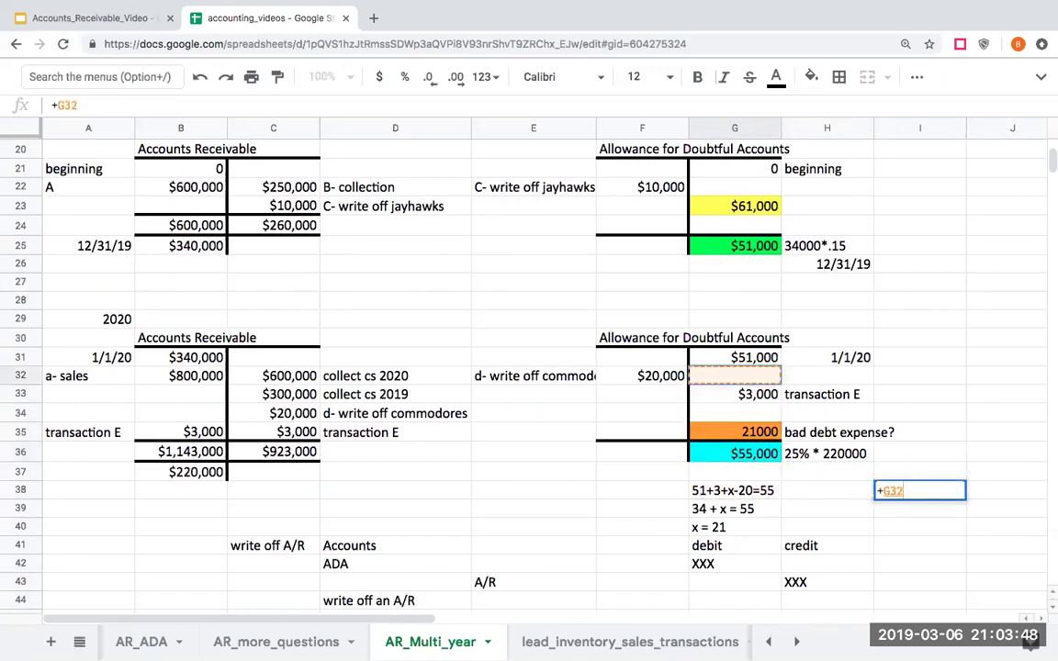
type("+")
key("Left")
key("Left")
key("Up")
key("Up")
key("Up")
key("Up")
key("Up")
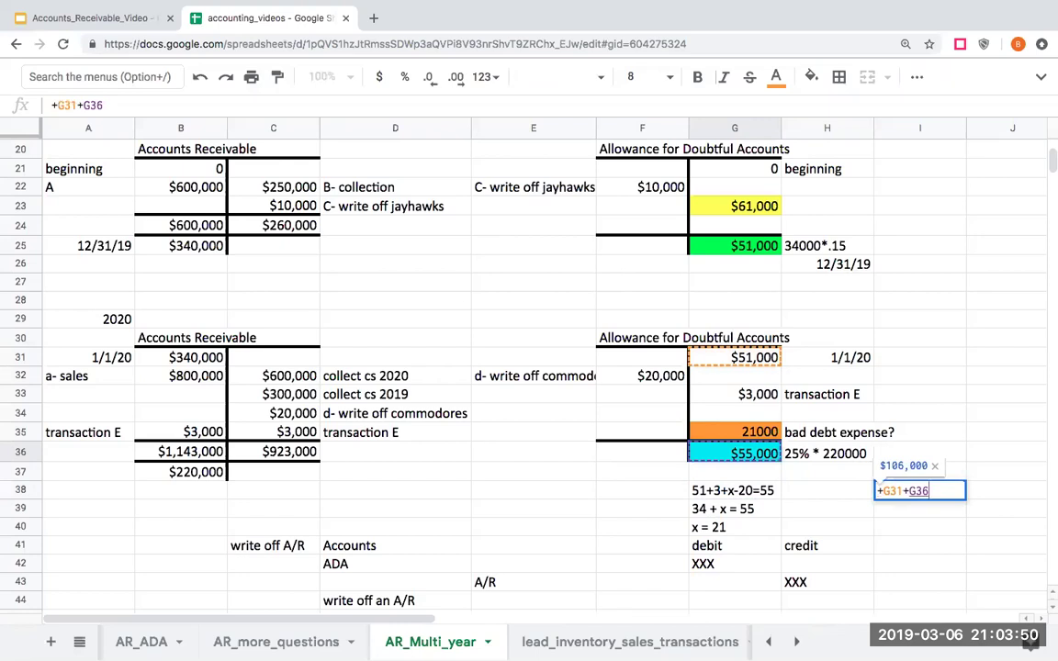
type("+")
key("Left")
key("Left")
key("Up")
key("Up")
key("Up")
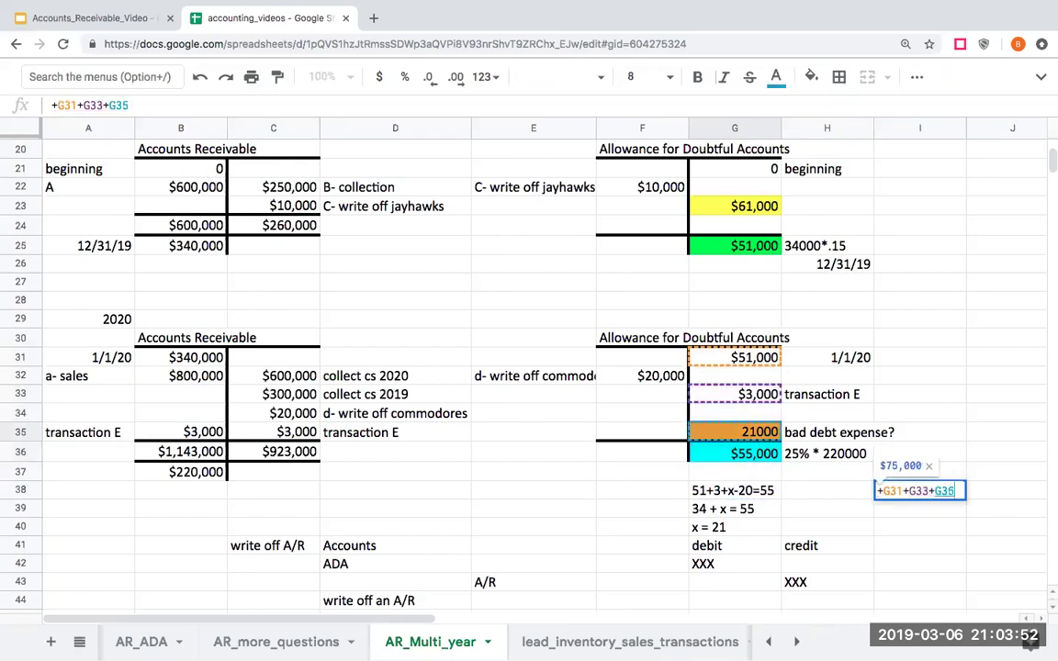
type("-")
key("Left")
key("Left")
key("Left")
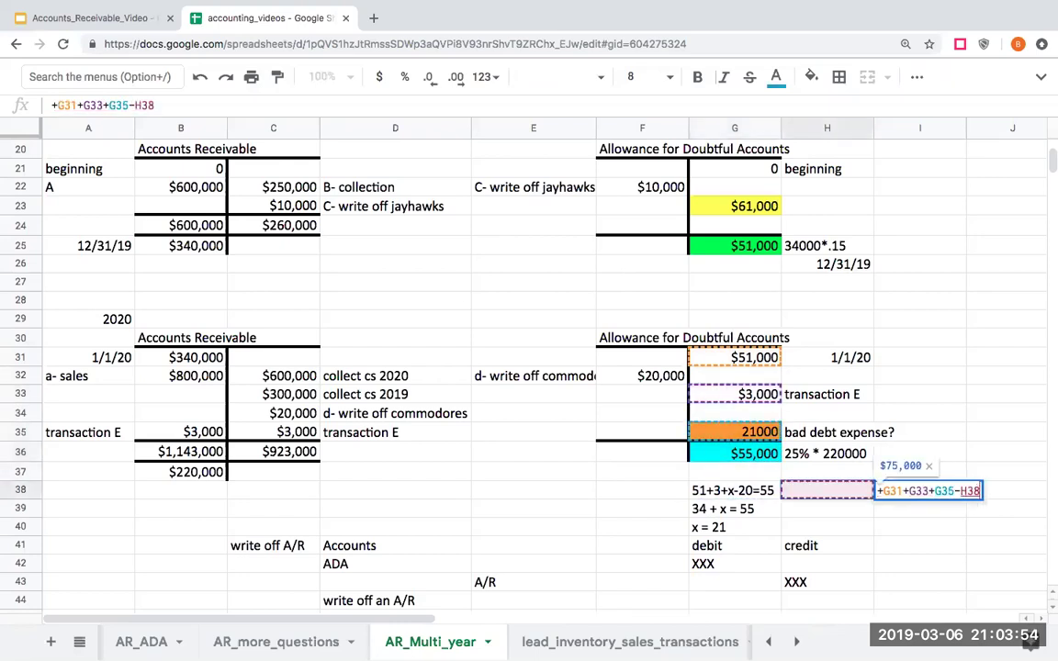
key("Up")
key("Up")
key("Up")
key("Up")
key("Up")
key("Up")
key("Return")
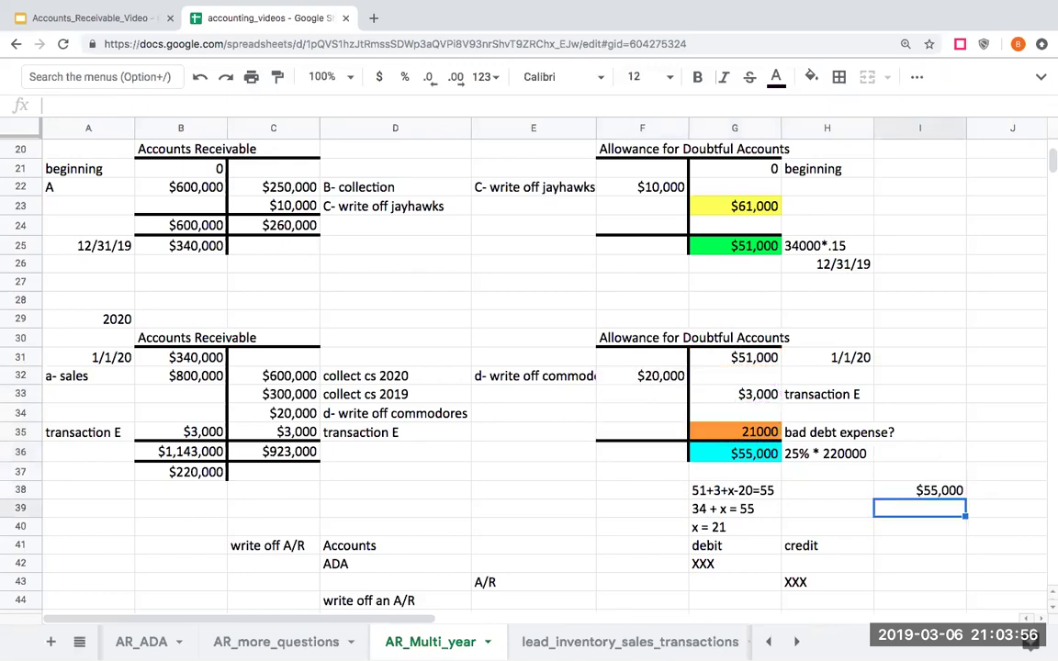
Delete the ending allowance balance check formula from cell I38.
left_click(919, 491)
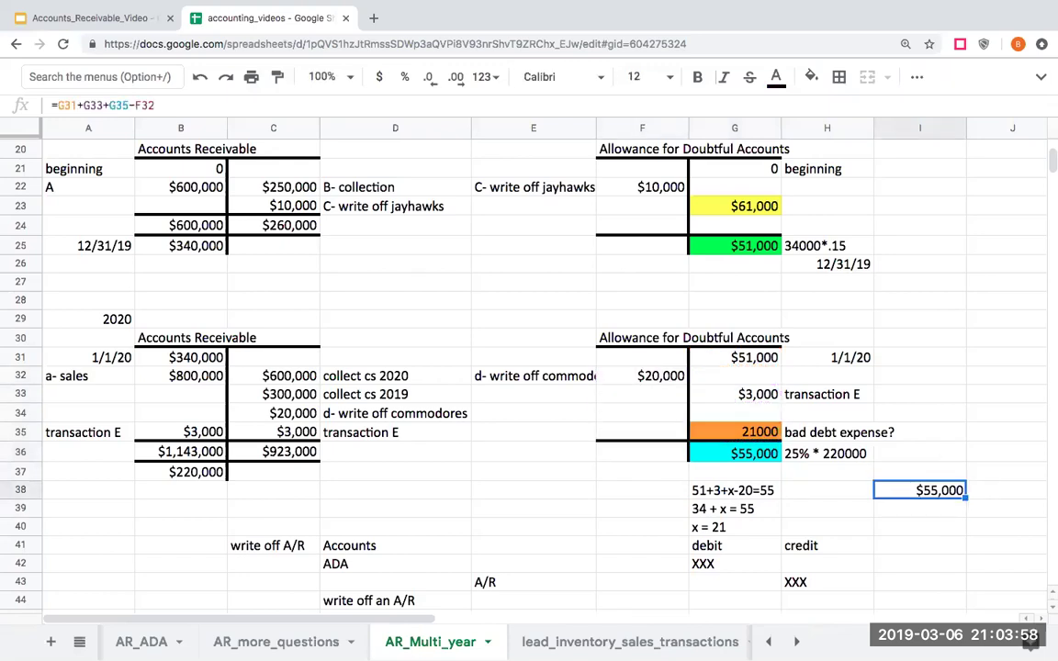
key("Delete")
key("Down")
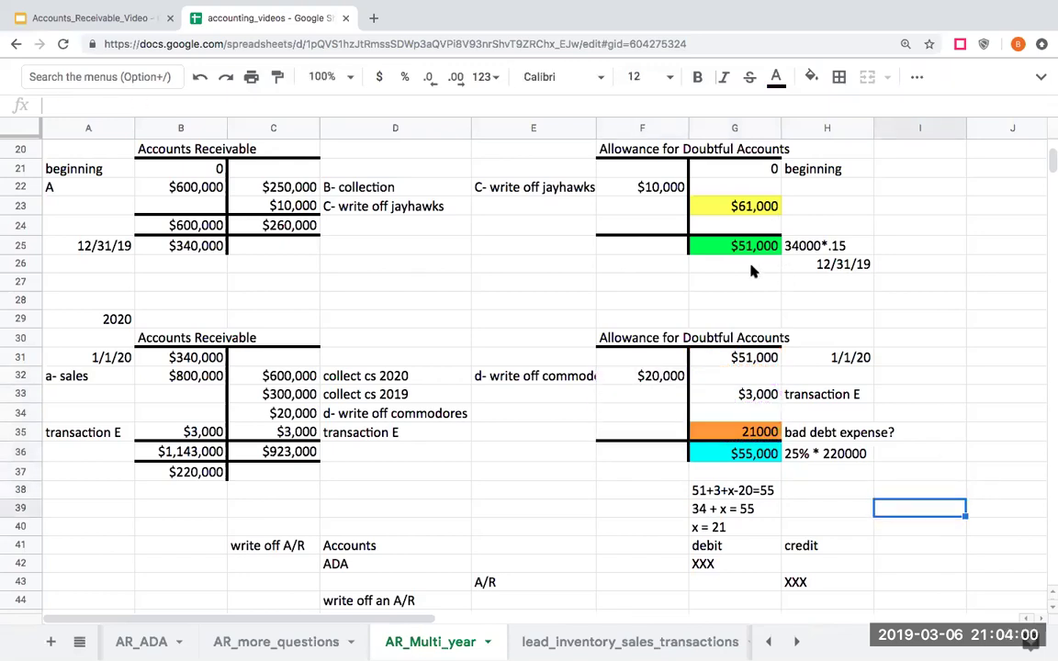
Label the three summary answers for the first year with 2019 in cells I8 to I10.
scroll(709, 439, "up", 6)
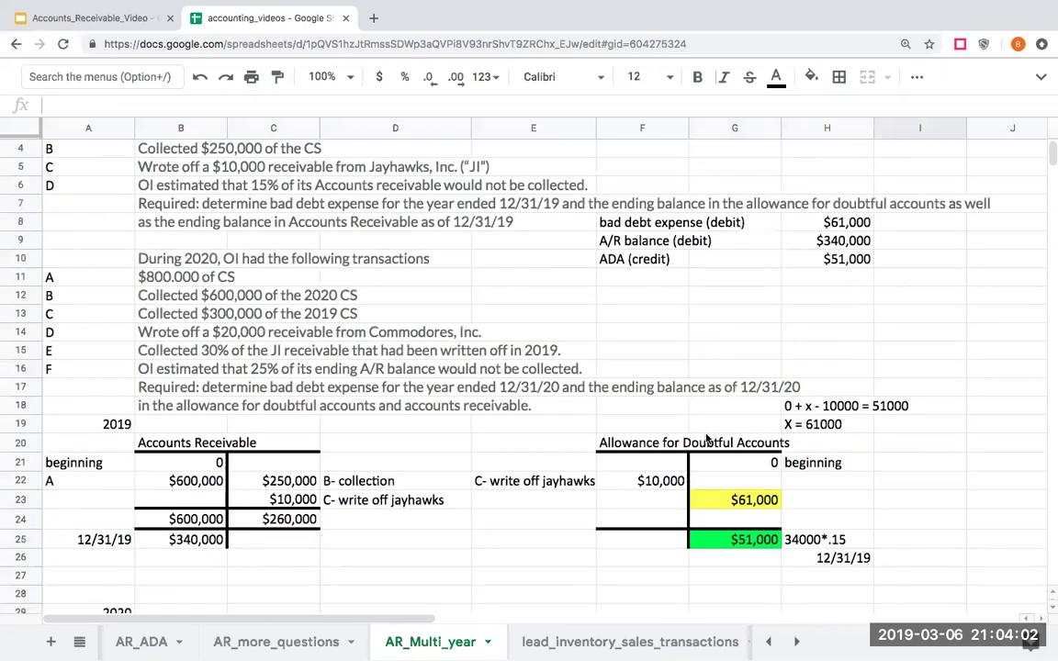
left_click(903, 227)
type("2019")
key("Return")
type("2019")
key("Return")
type("2019")
key("Return")
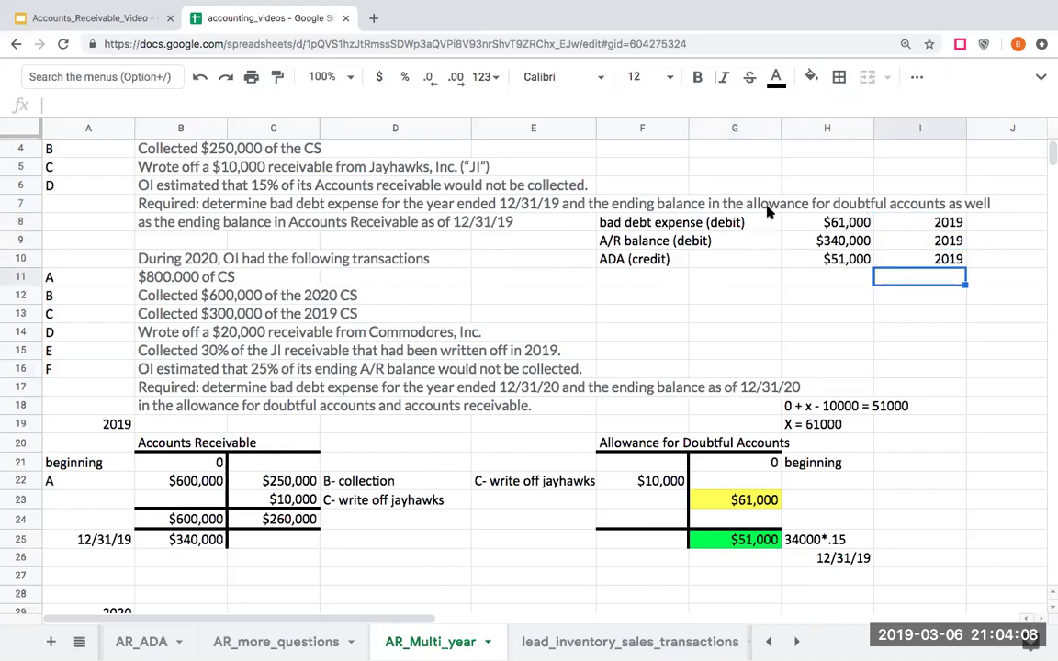
Copy the 2019 summary block F8:I10 and paste it at F13 beside the 2020 transactions.
left_click_drag(674, 225, 928, 259)
right_click(928, 260)
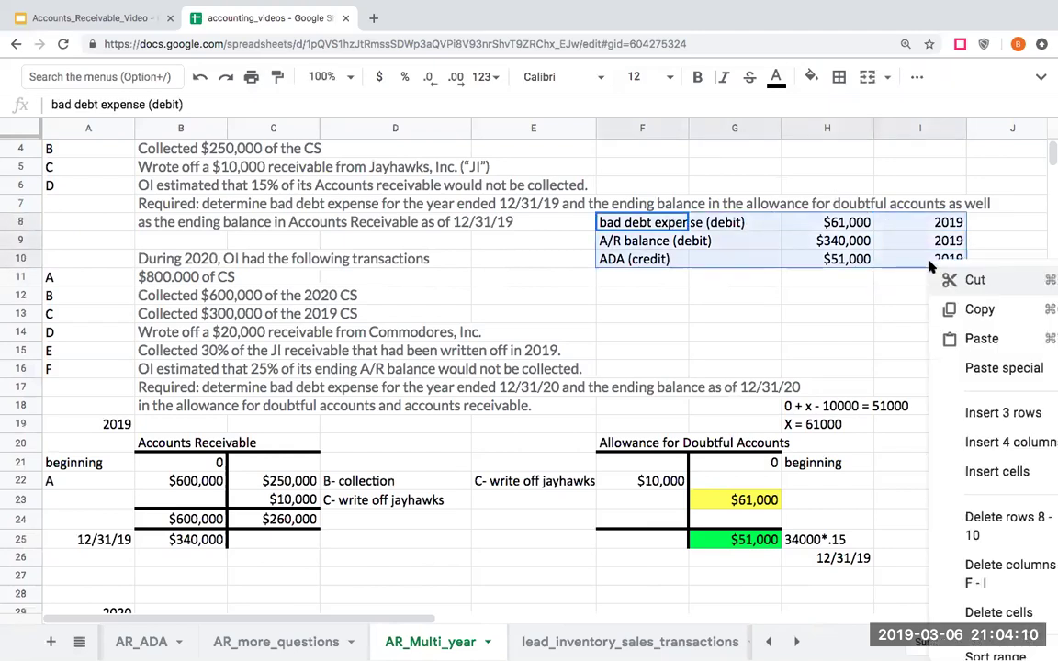
left_click(951, 311)
left_click(654, 315)
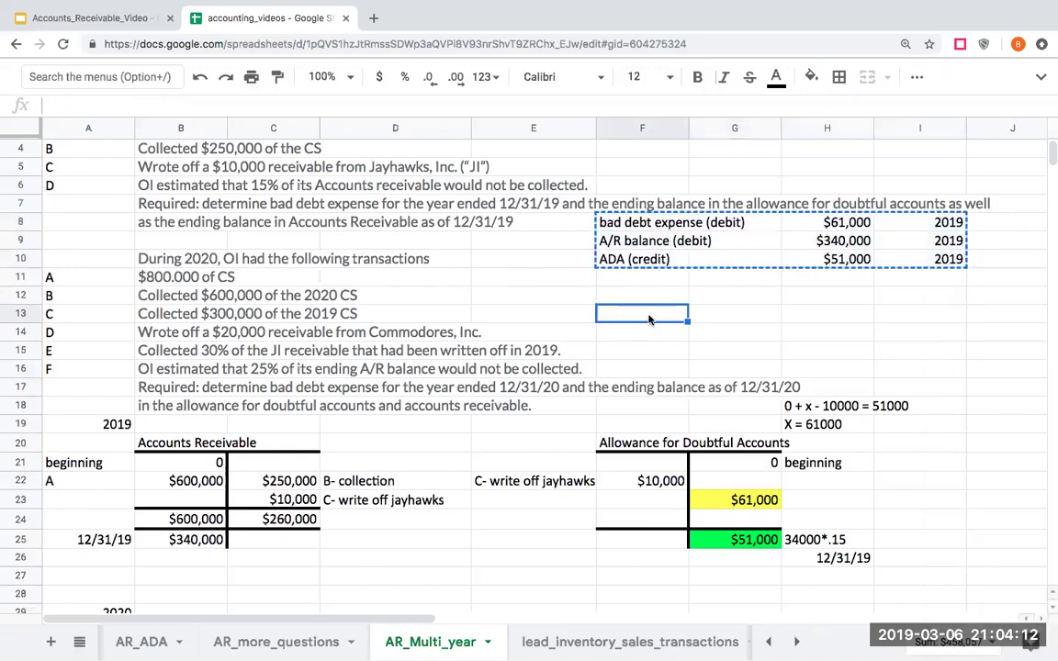
right_click(654, 317)
left_click(680, 394)
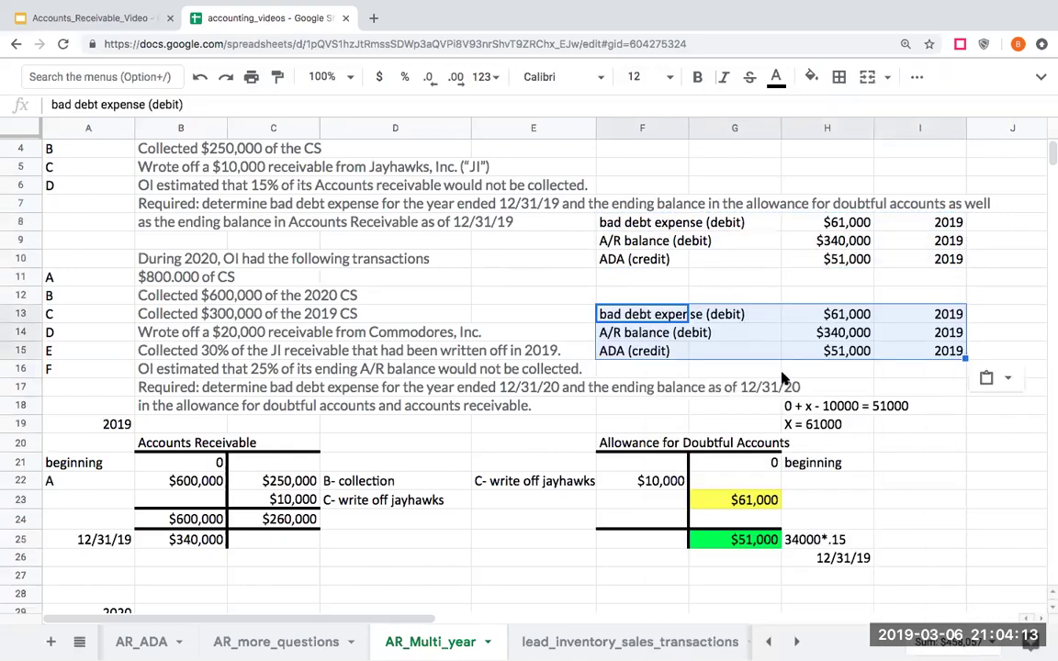
Change the year labels of the pasted summary block in I13 to I15 to 2020.
left_click(923, 314)
type("2020")
key("Return")
type("2020")
key("Return")
type("2020")
key("Left")
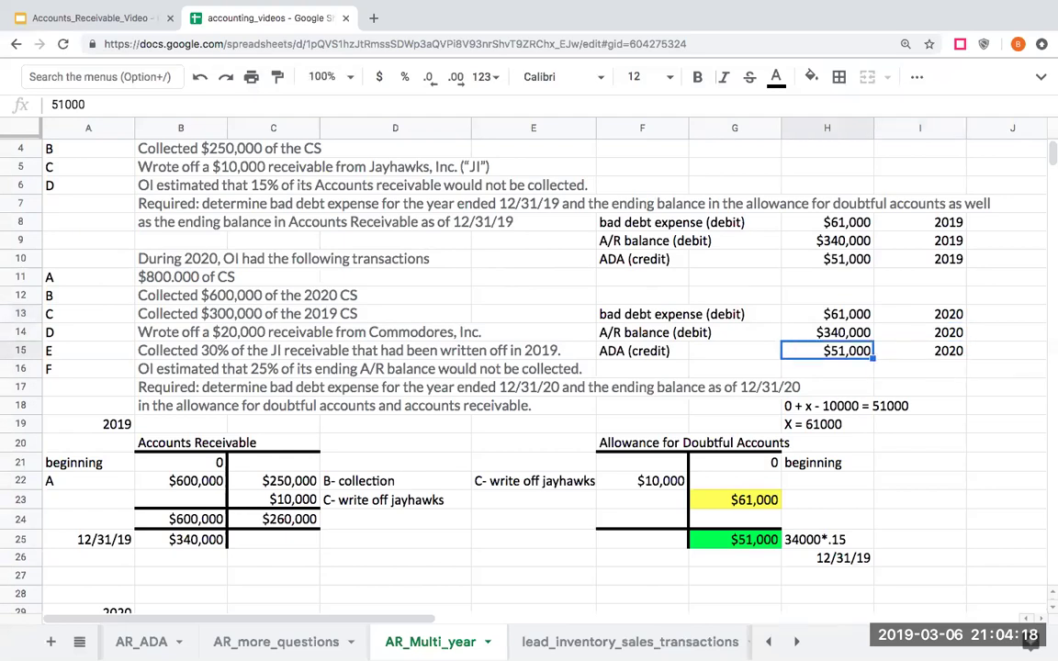
Set the 2020 ADA (credit) answer in H15 to 55000 after checking the 2020 allowance T-account.
key("Page_Down")
key("Page_Up")
type("55000")
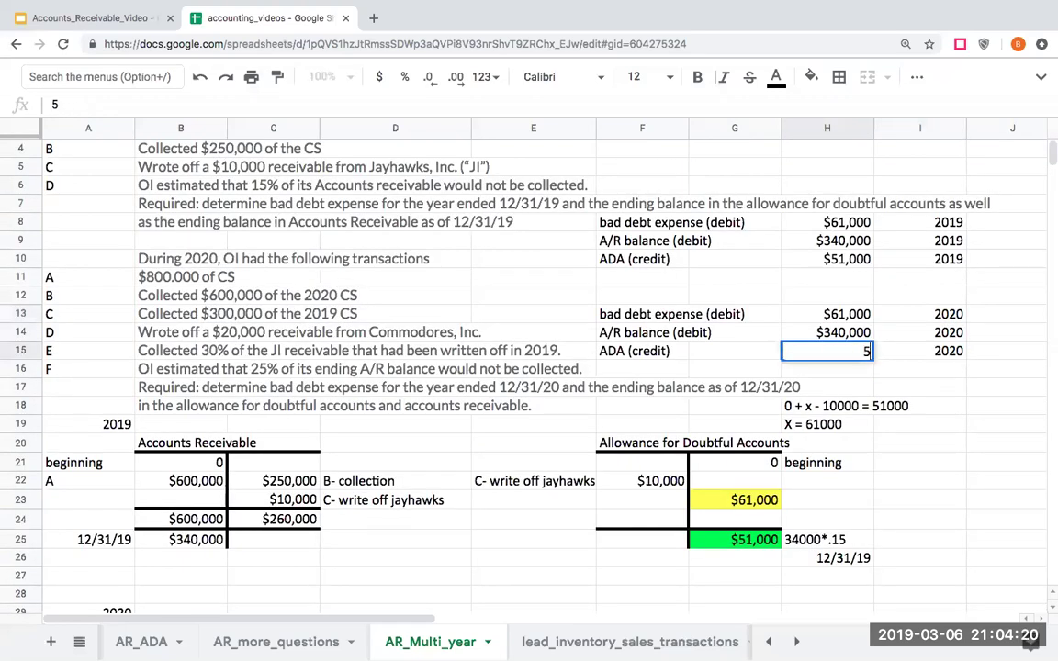
key("Return")
Look up the ending balance in the 2020 receivable T-account and set the 2020 A/R balance in H14 to 220,000.
key("Page_Down")
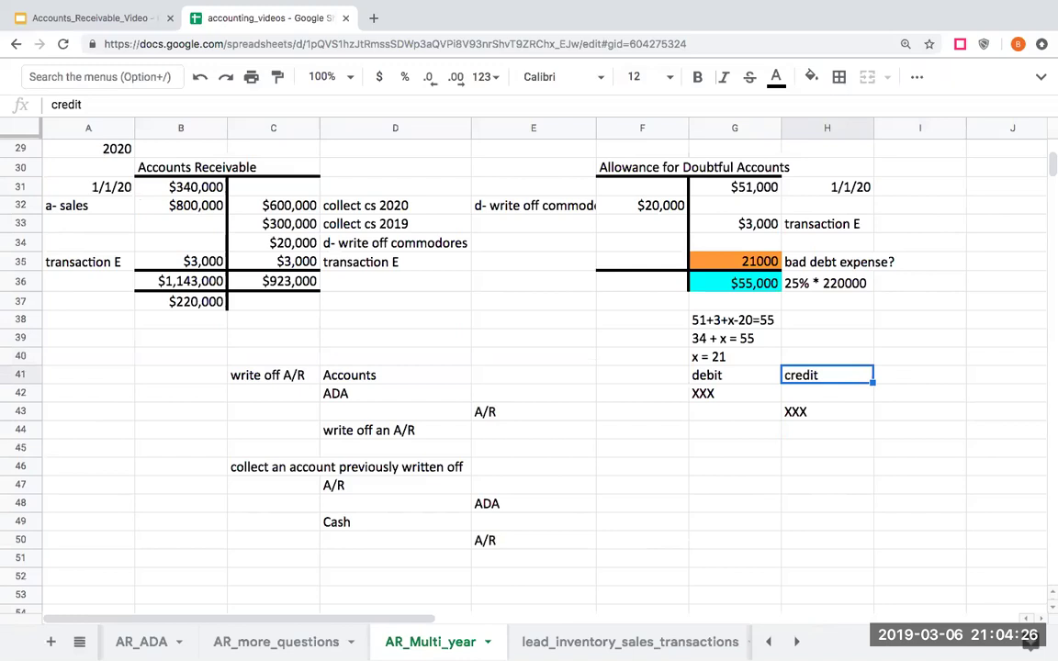
key("Page_Up")
key("Up")
key("Up")
type("220,000")
key("Return")
Set the 2020 bad debt expense answer in H13 to 21000, taken from the 2020 allowance T-account.
key("Up")
key("Up")
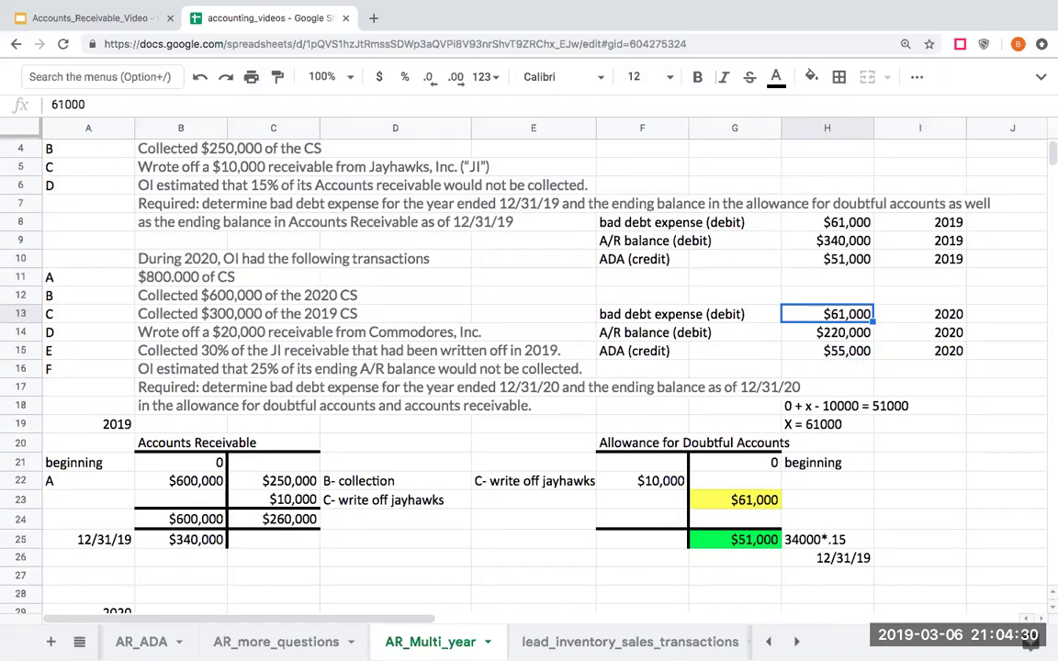
key("Page_Down")
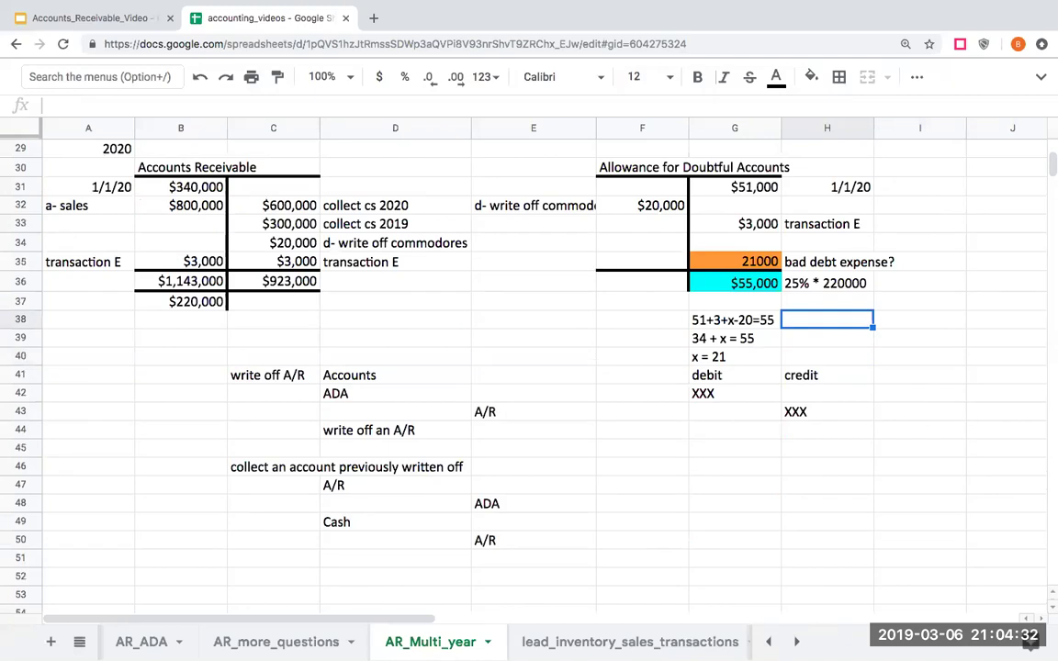
key("Page_Up")
type("21000")
key("Return")
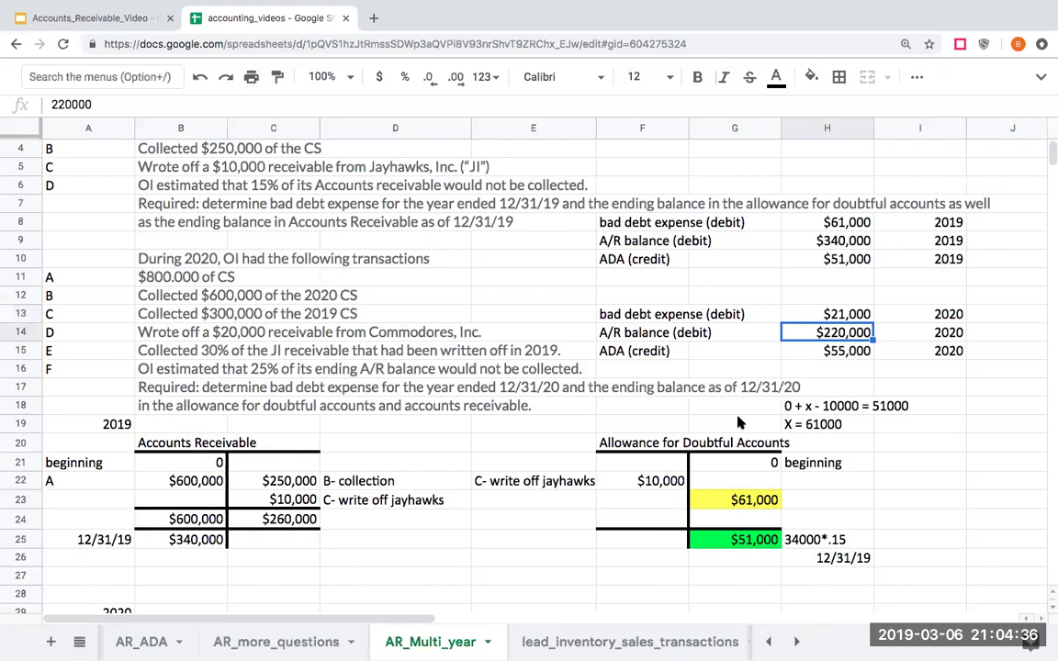
scroll(499, 405, "down", 2)
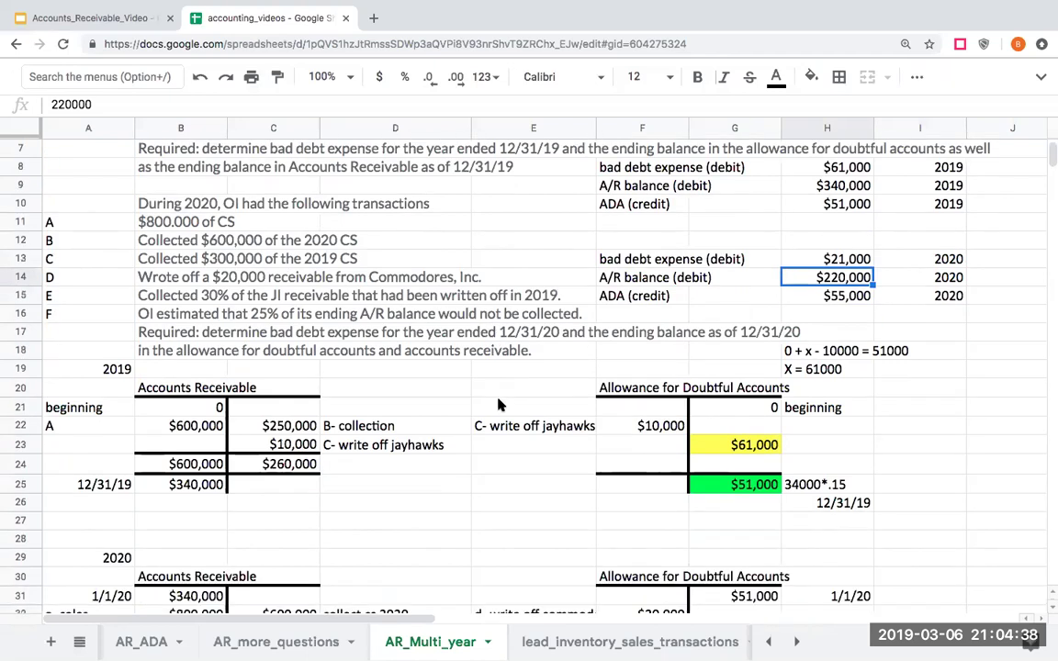
scroll(487, 413, "down", 2)
scroll(480, 409, "up", 5)
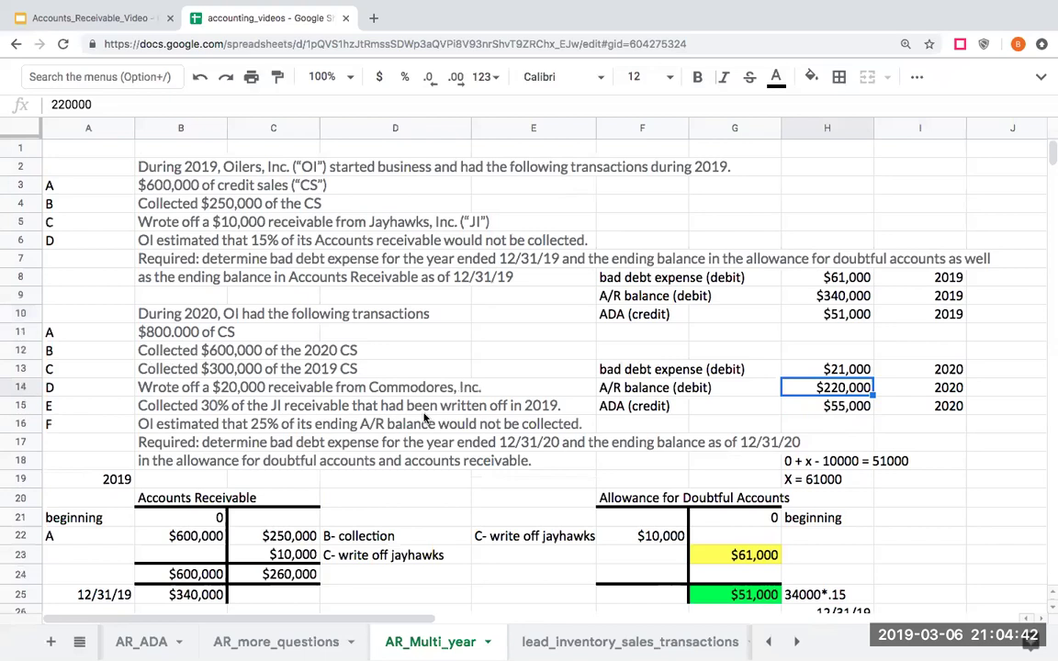
scroll(425, 418, "down", 5)
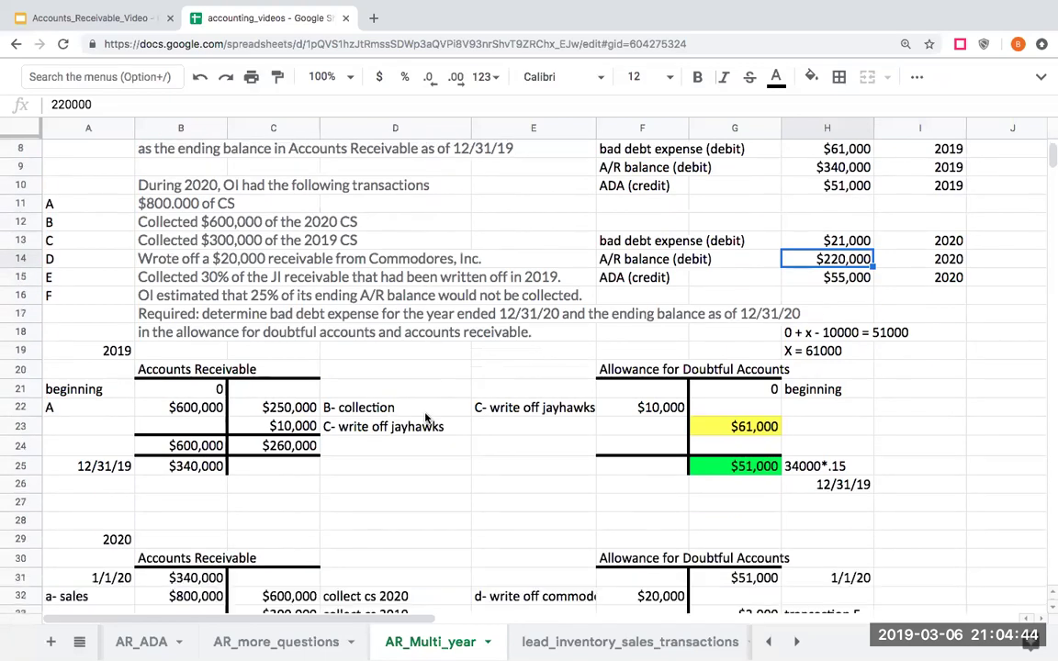